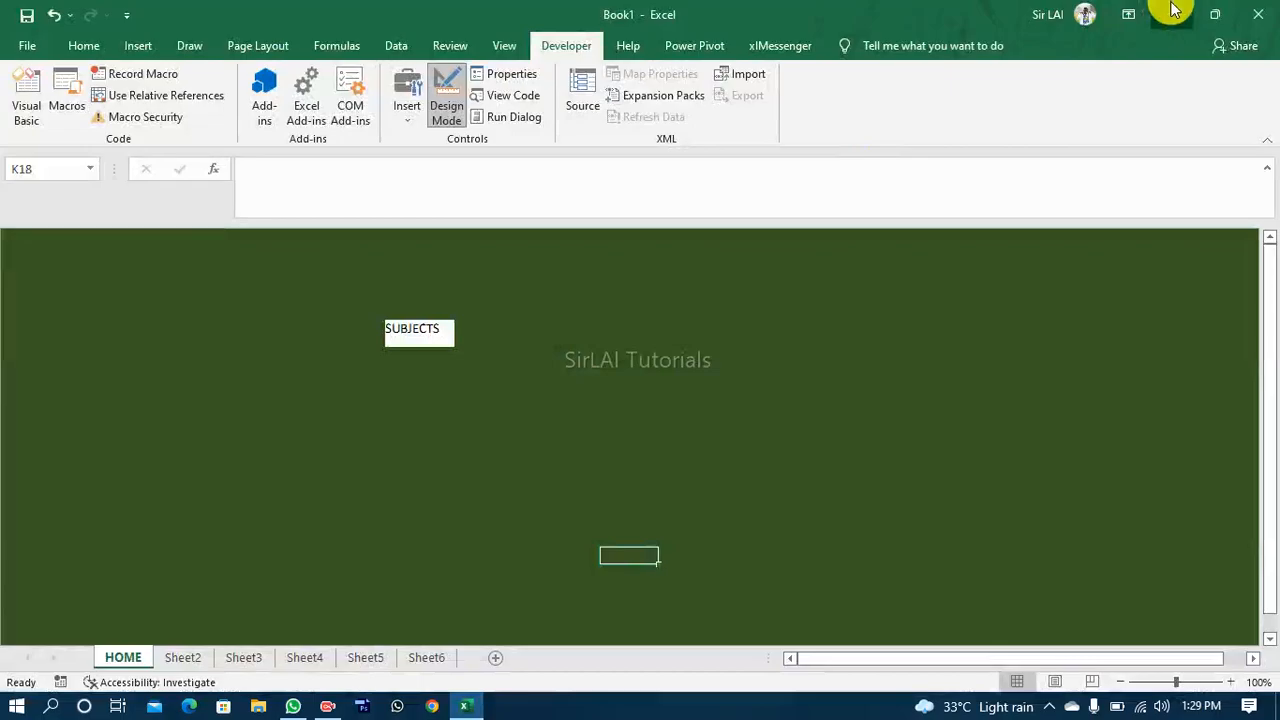
Step: Minimize the current workbook and launch Excel from a Windows search
click(1172, 14)
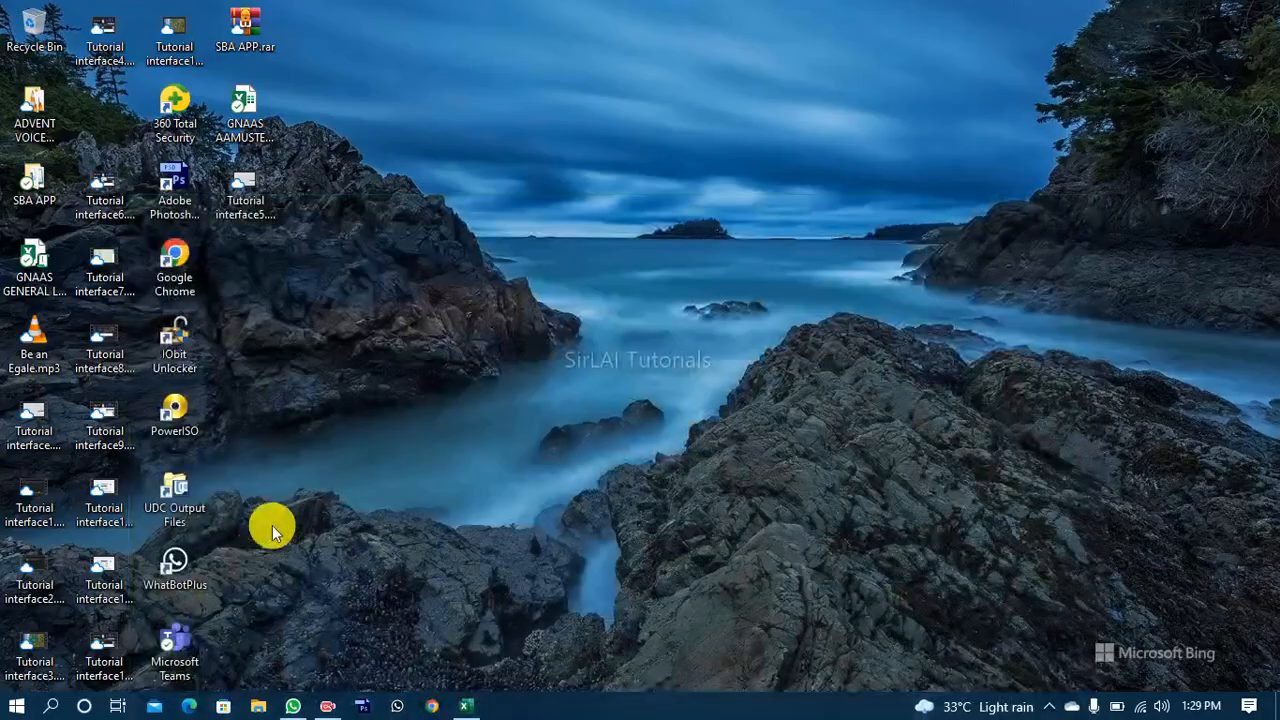
click(57, 705)
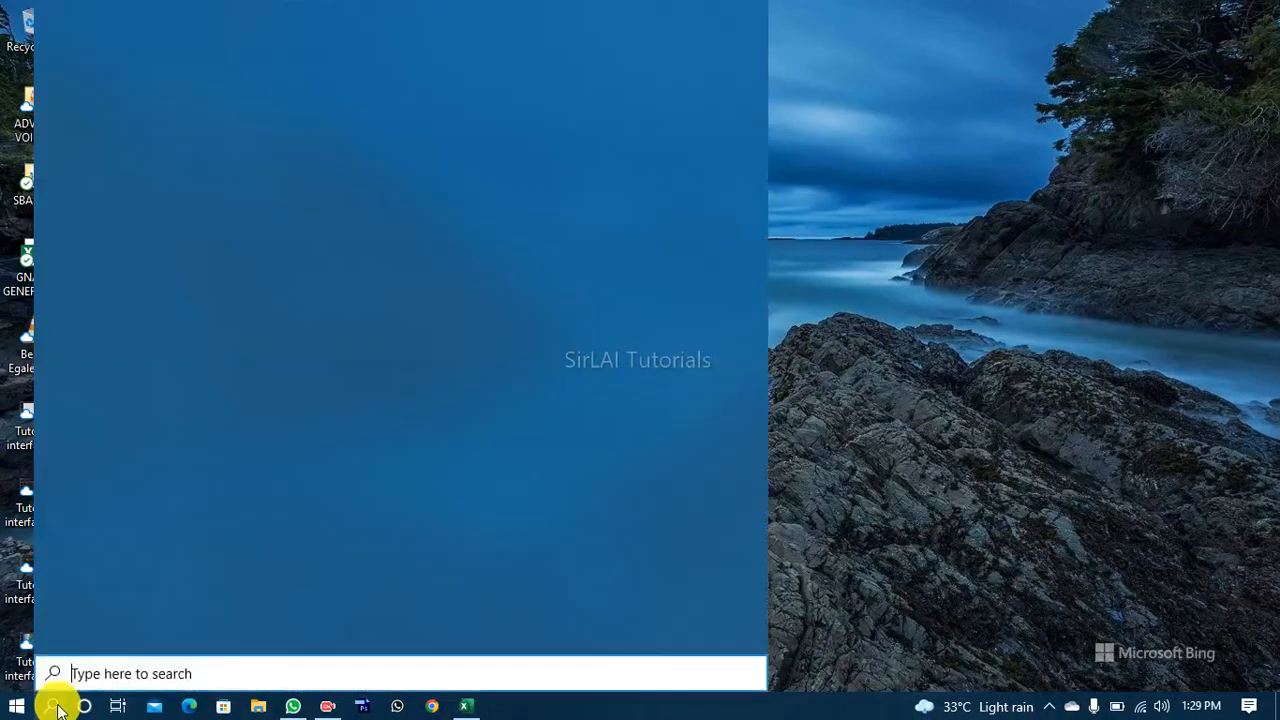
text(EXCEL)
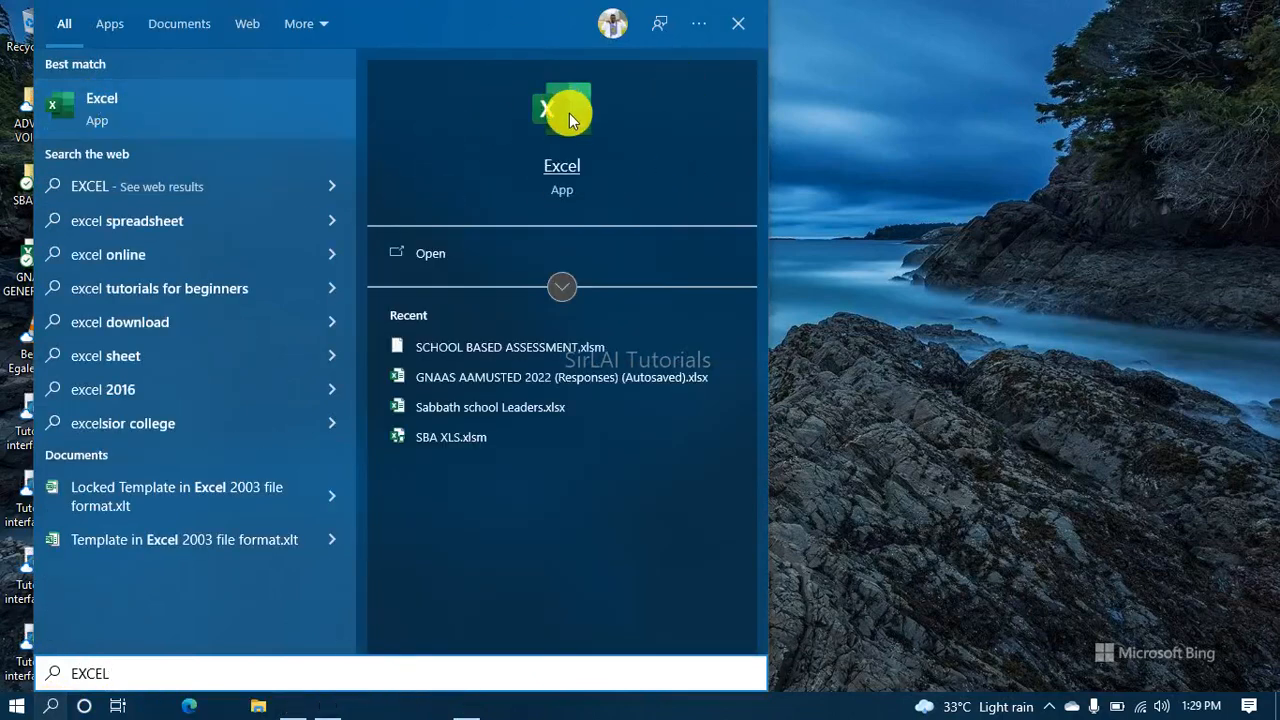
click(569, 113)
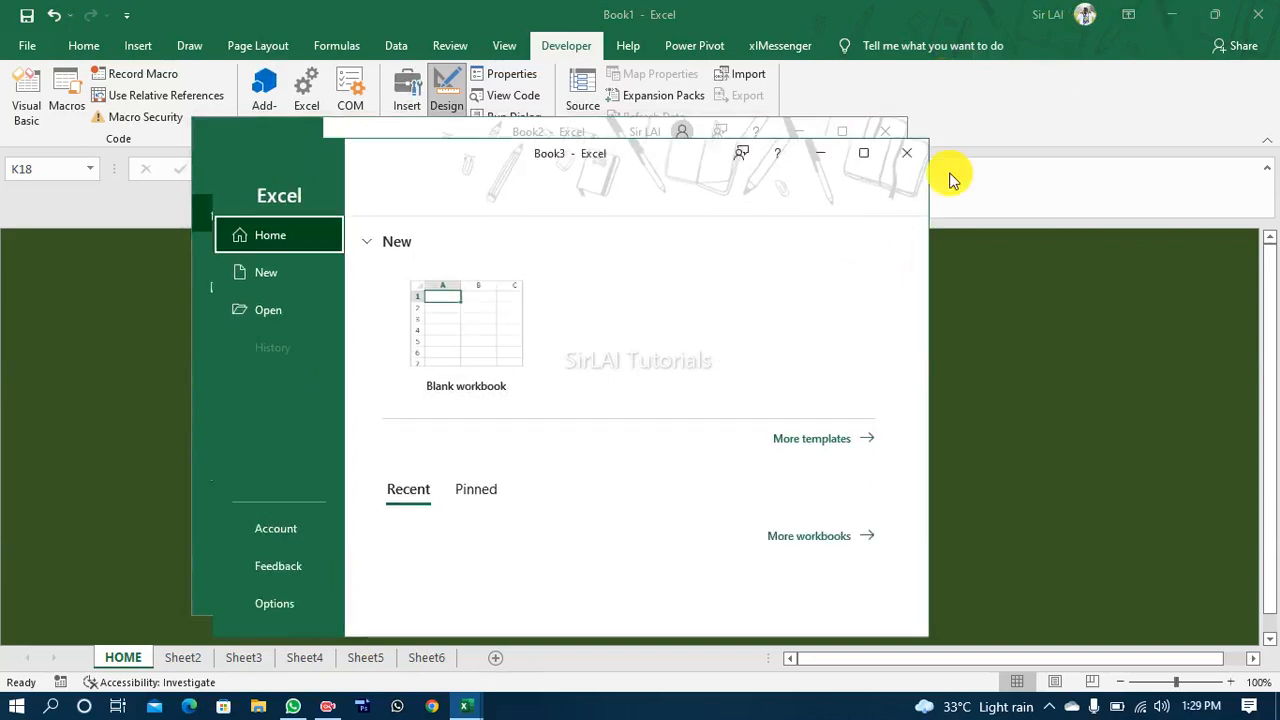
Step: Close the extra Excel start window, create a maximized blank workbook and collapse its formula bar to one line
click(886, 132)
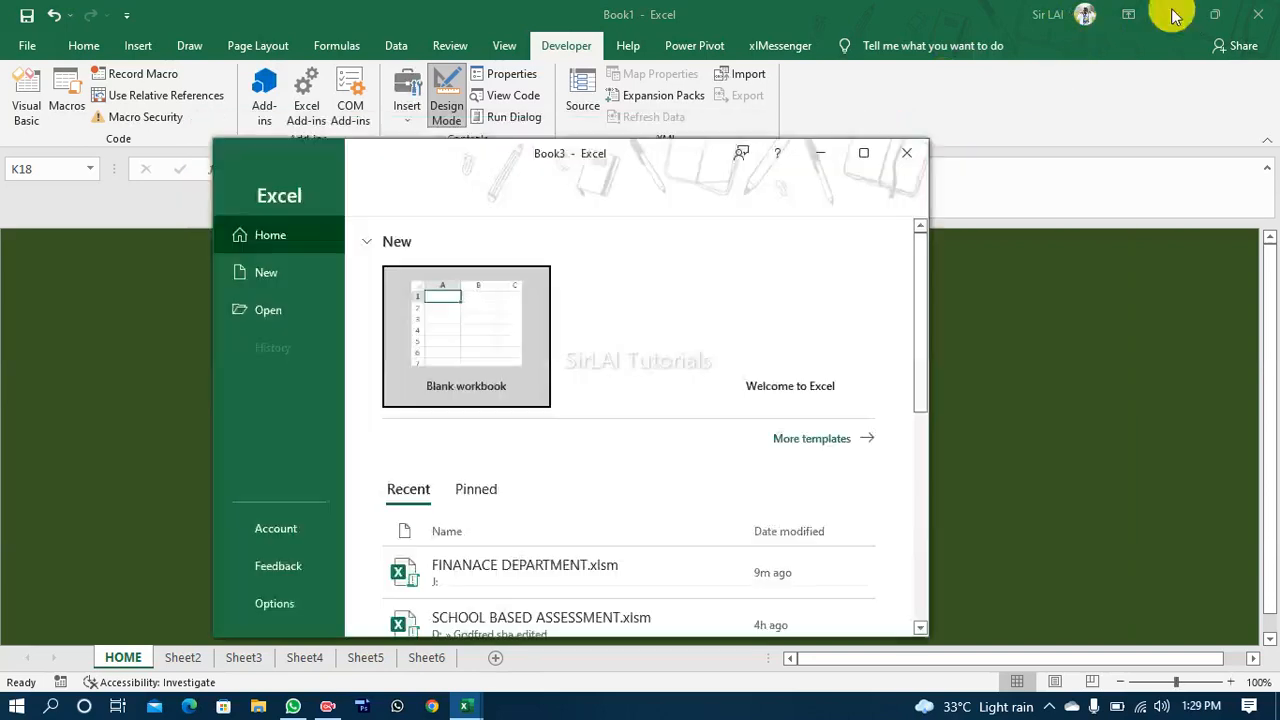
click(1172, 14)
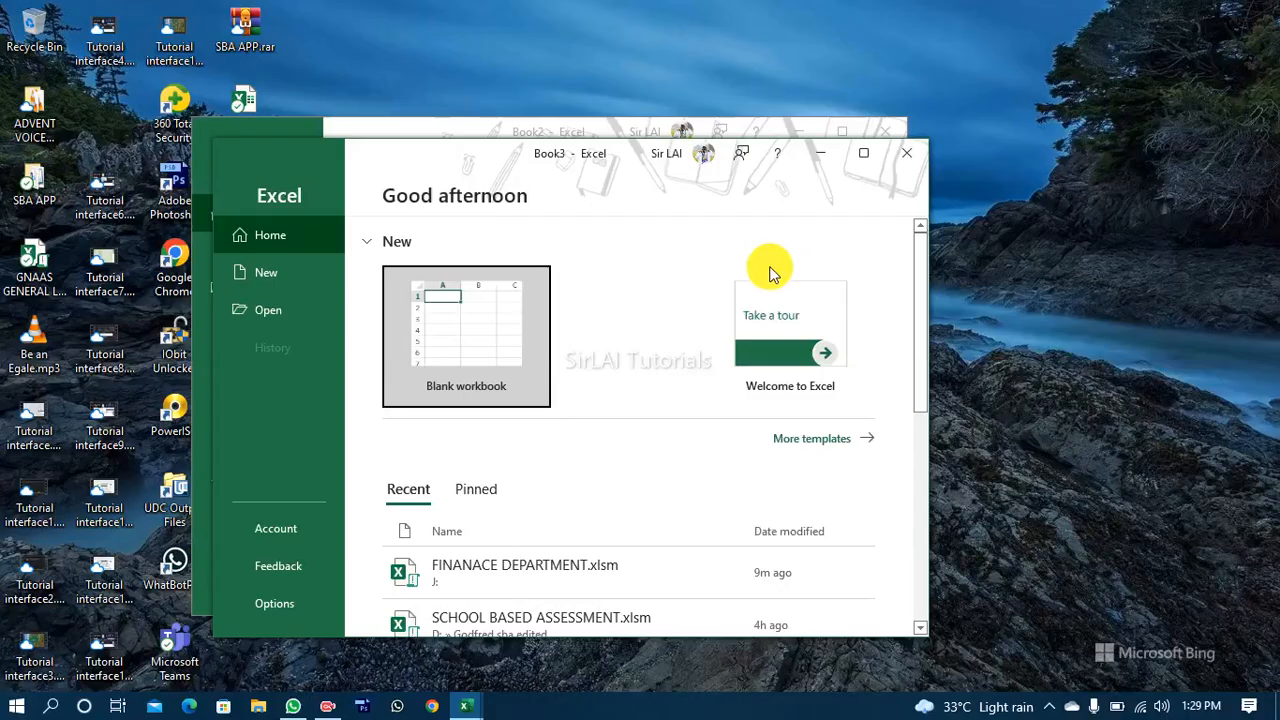
click(903, 158)
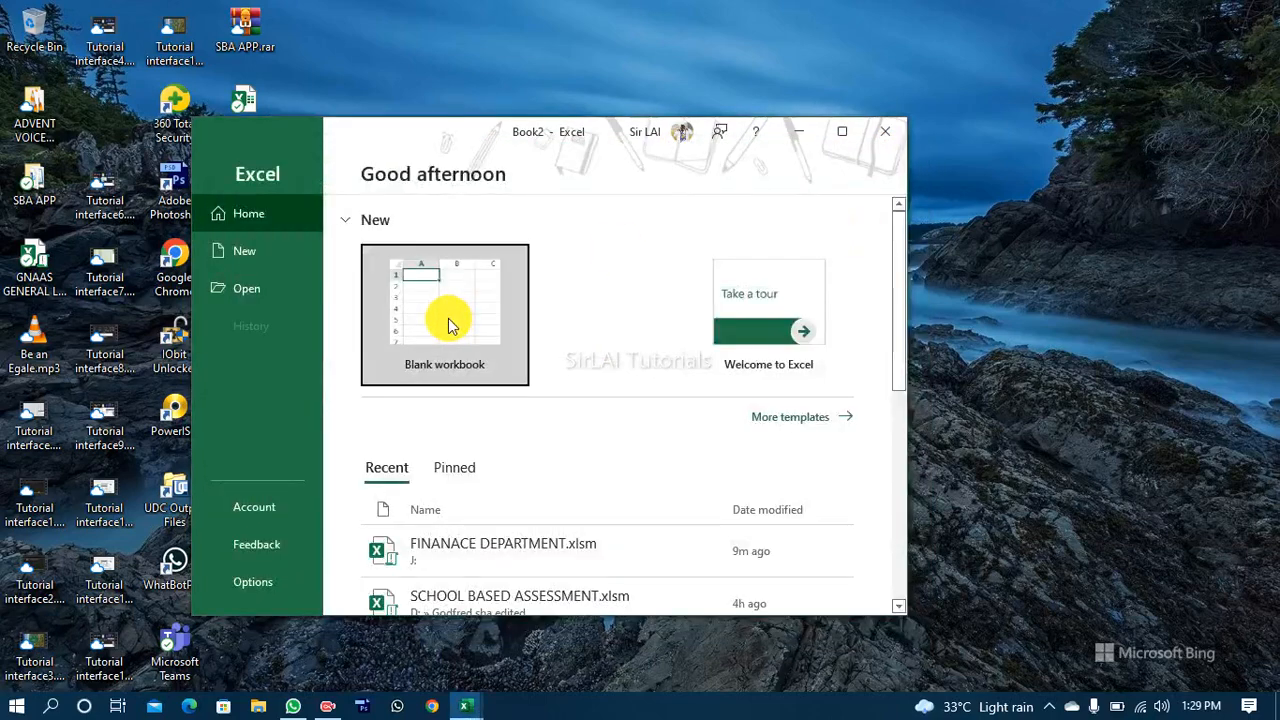
click(449, 325)
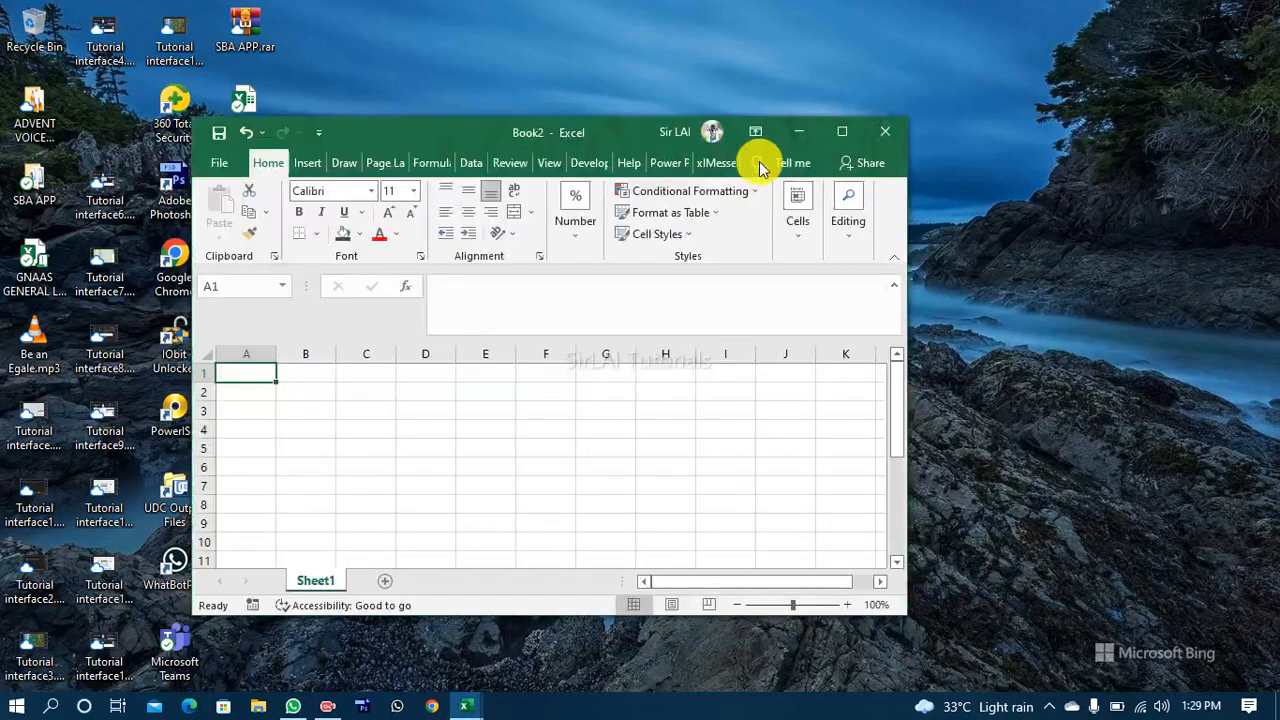
click(826, 138)
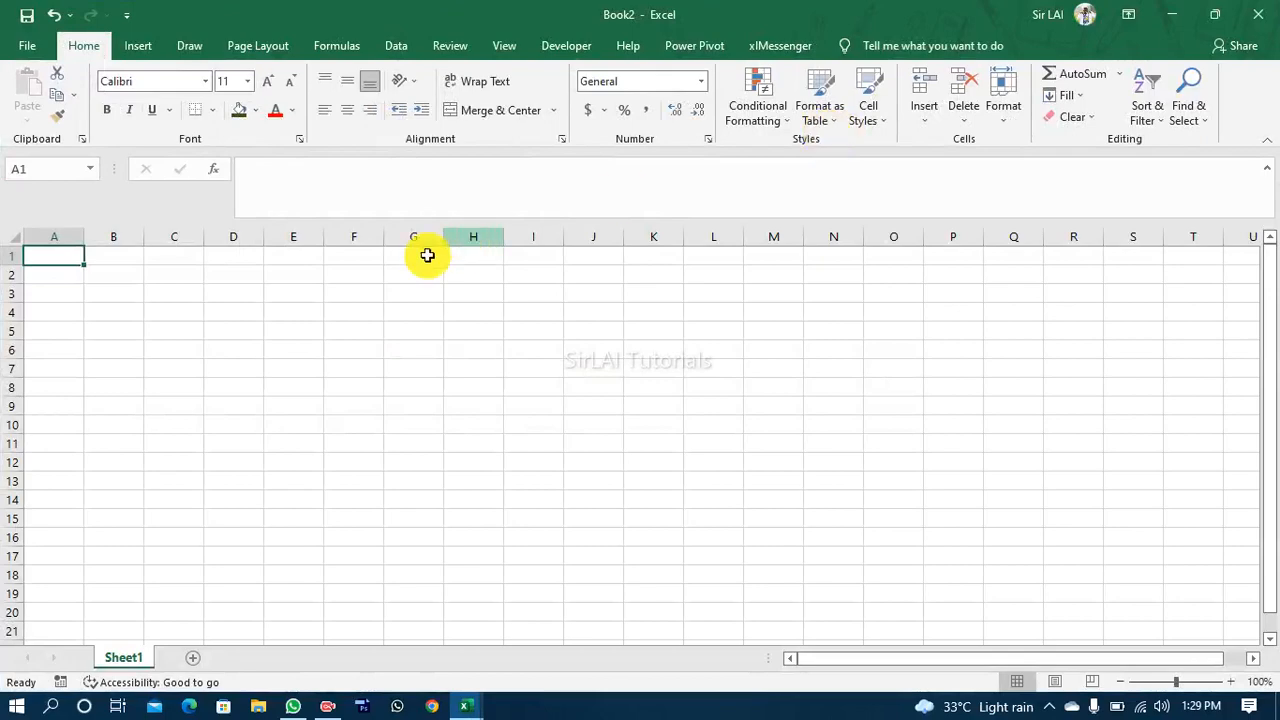
click(1270, 172)
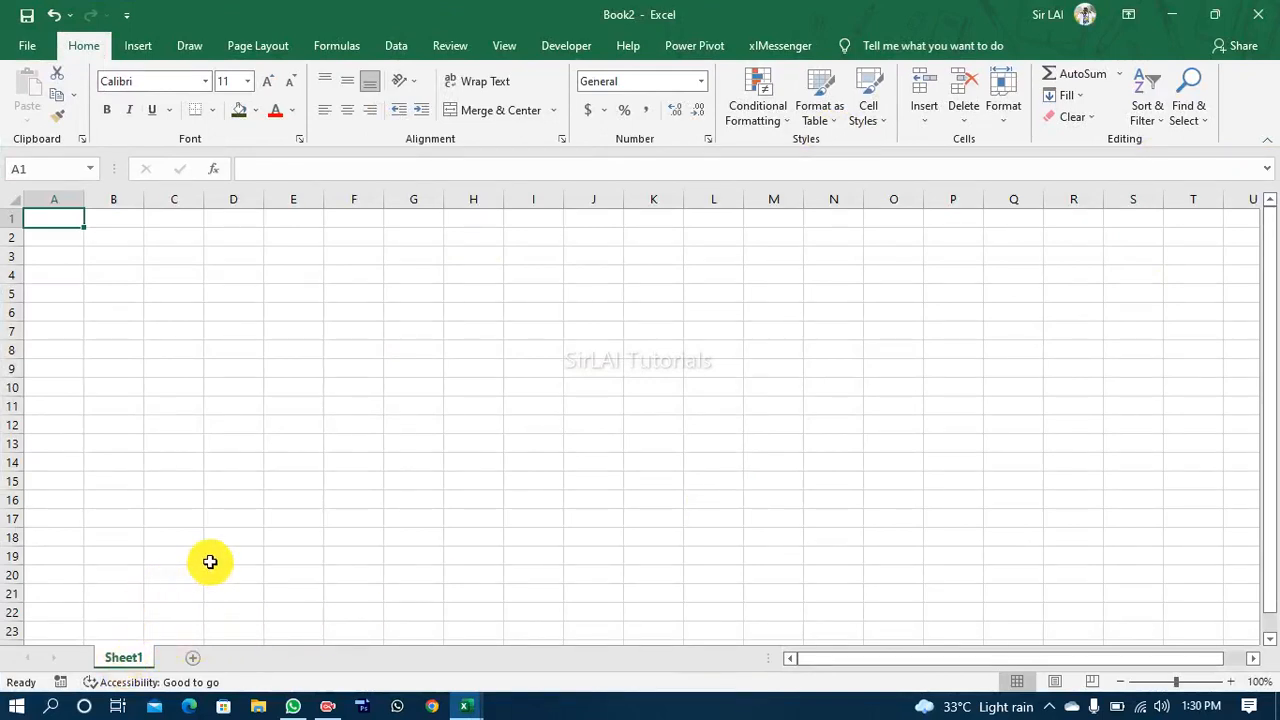
Step: Add three new worksheets to the workbook after Sheet1
click(194, 664)
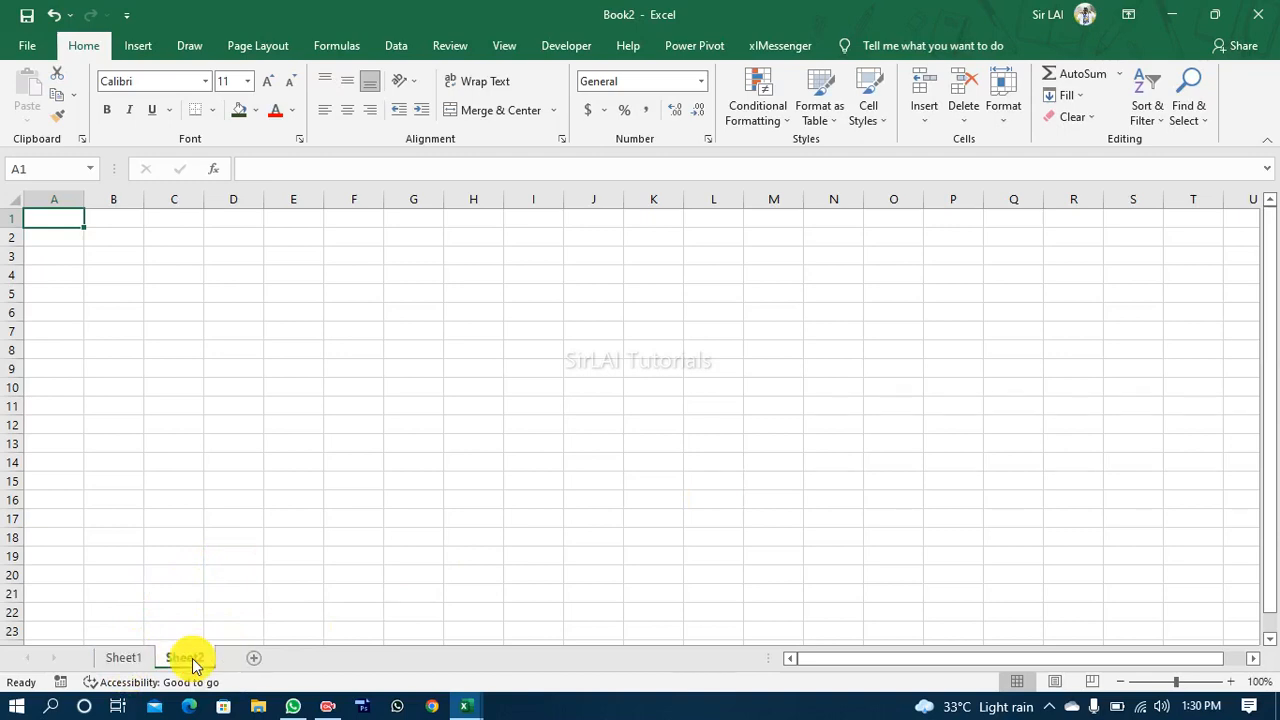
click(258, 657)
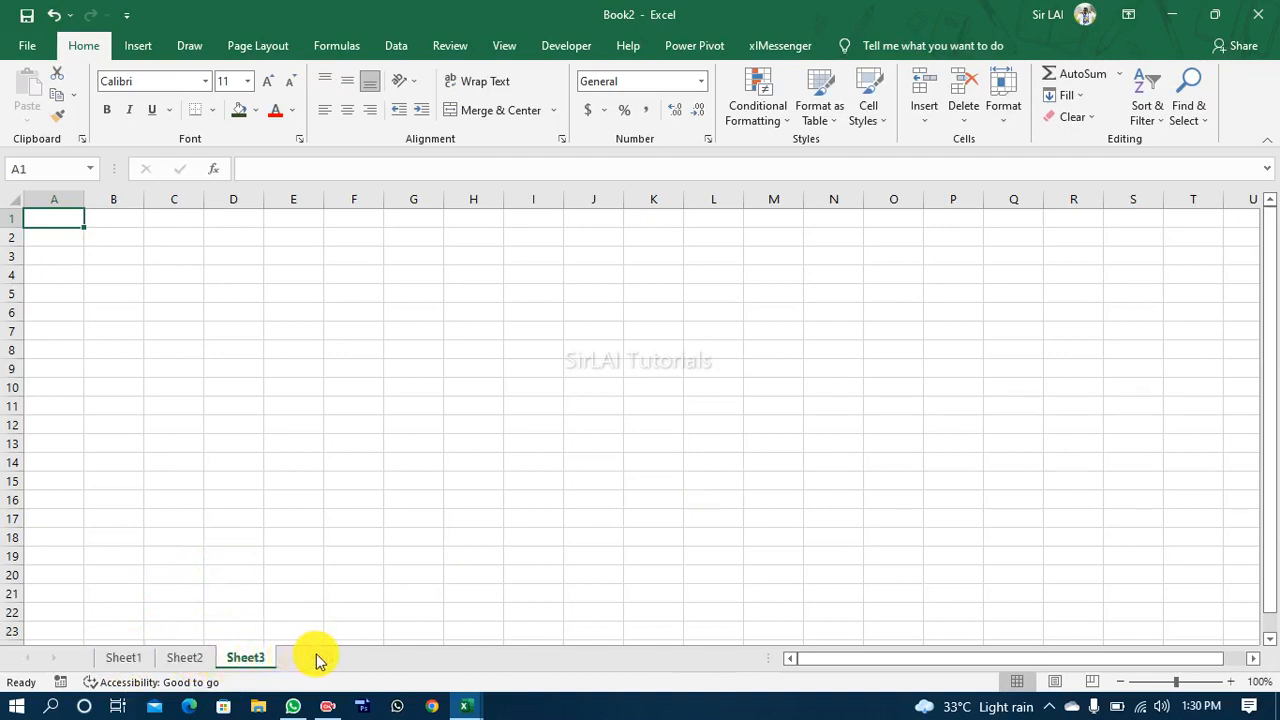
click(316, 658)
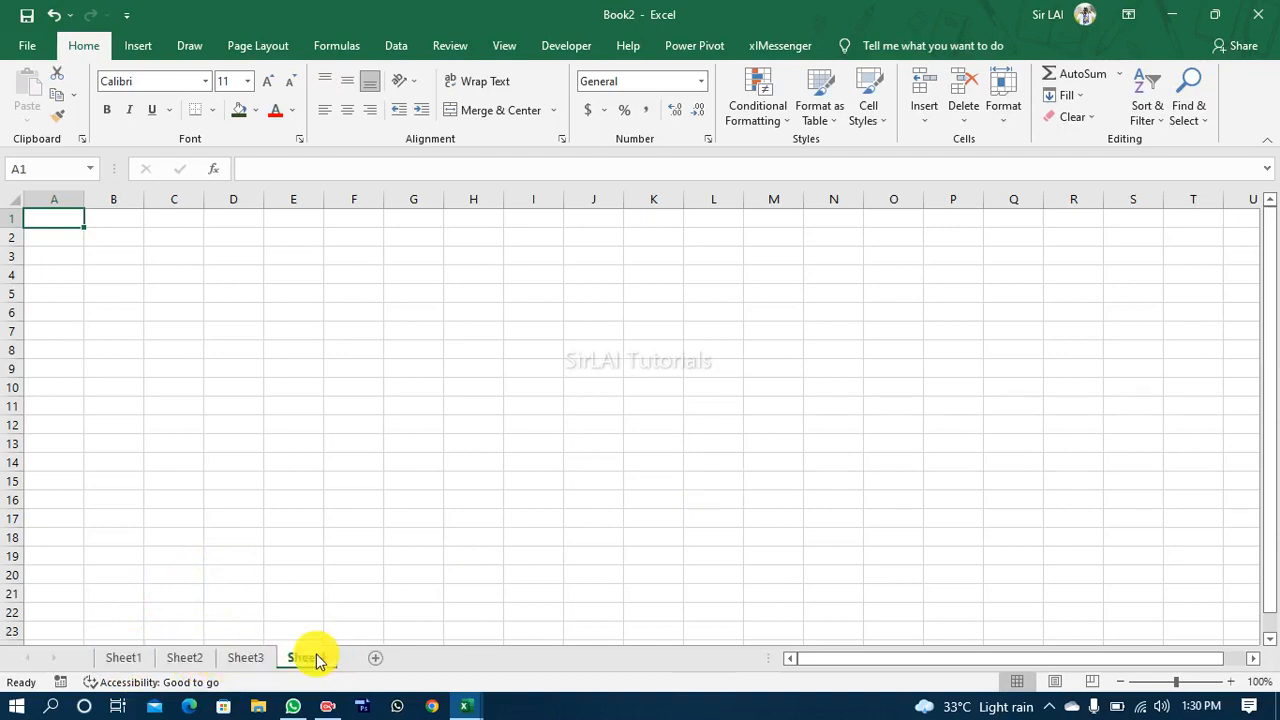
Step: Rename Sheet1 as HOME
click(125, 658)
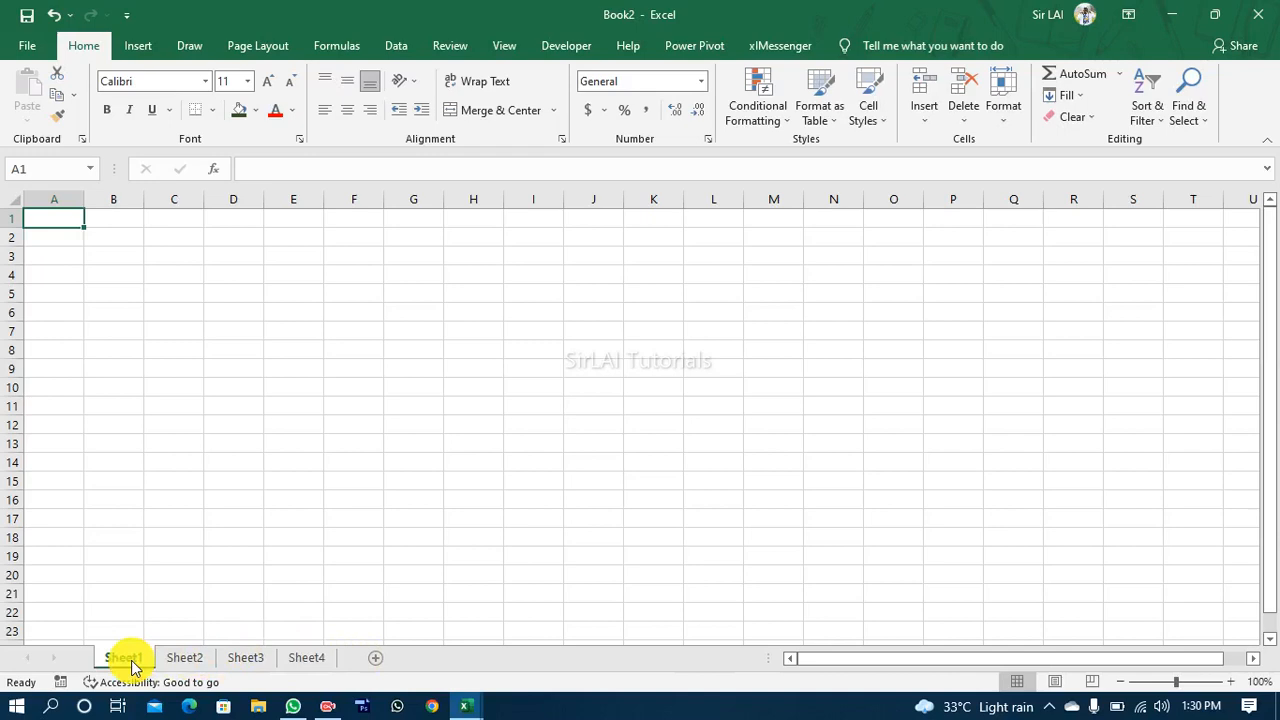
right_click(131, 661)
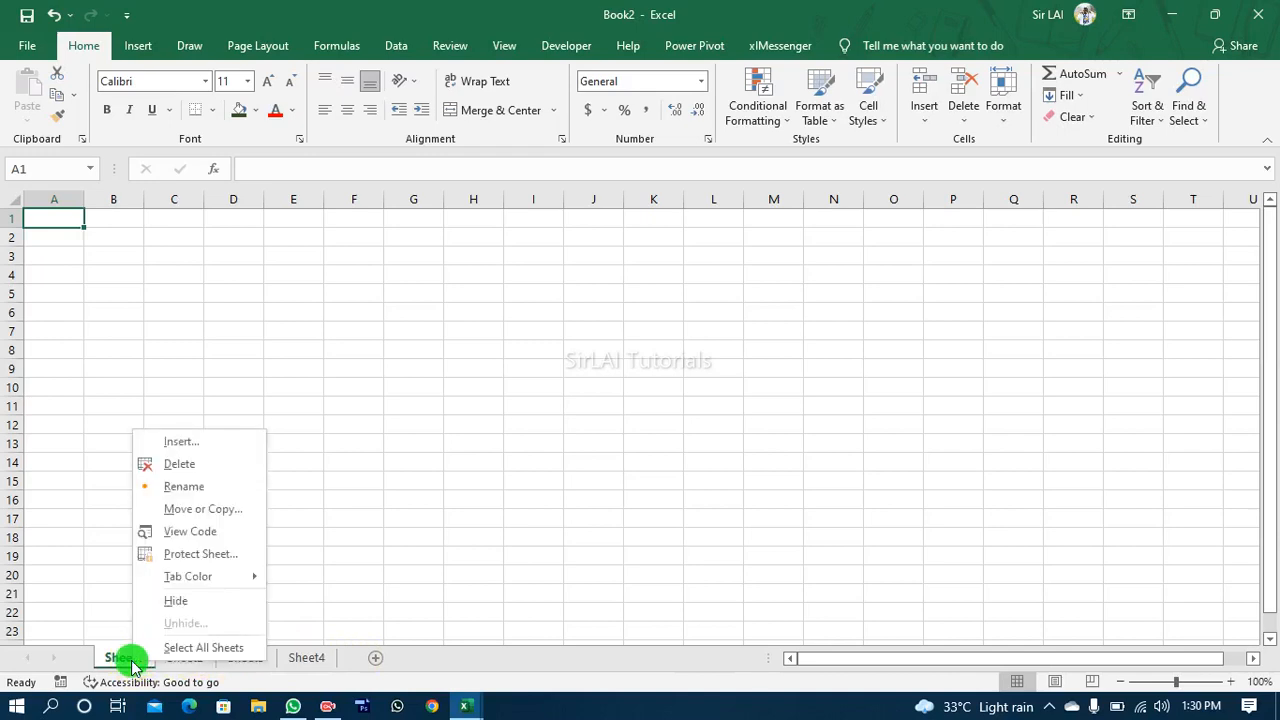
click(177, 487)
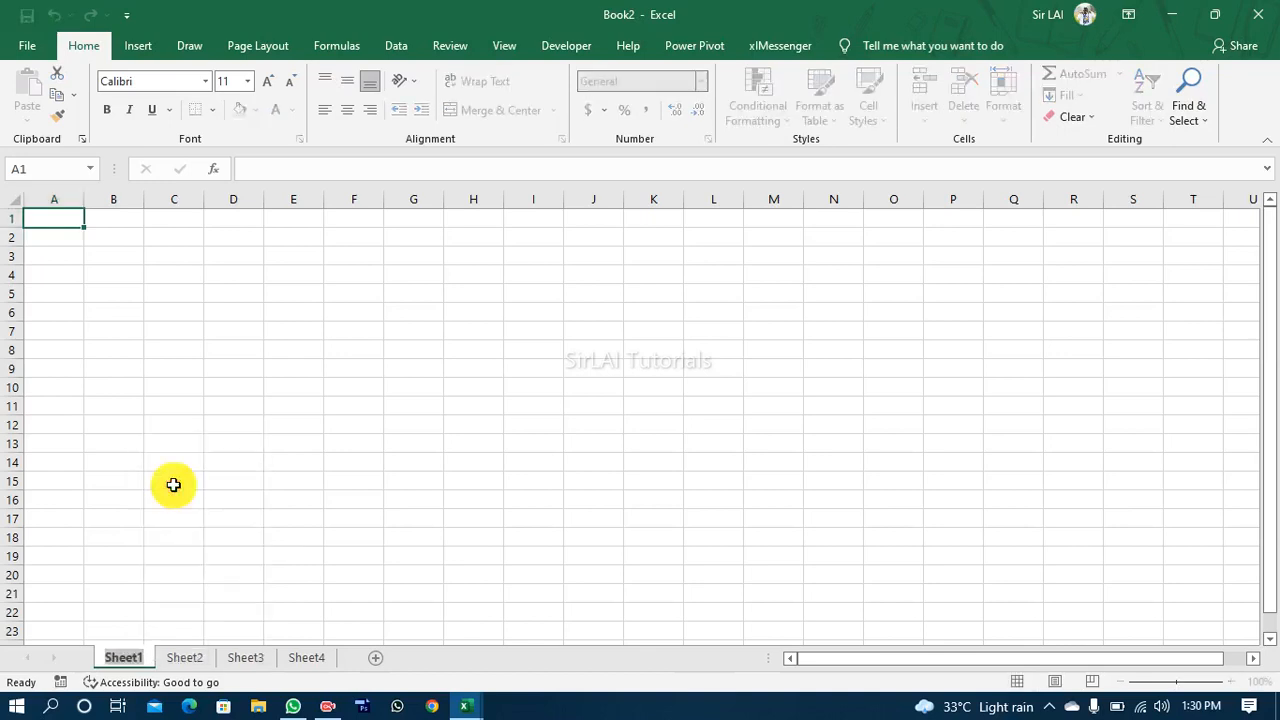
text(HOME)
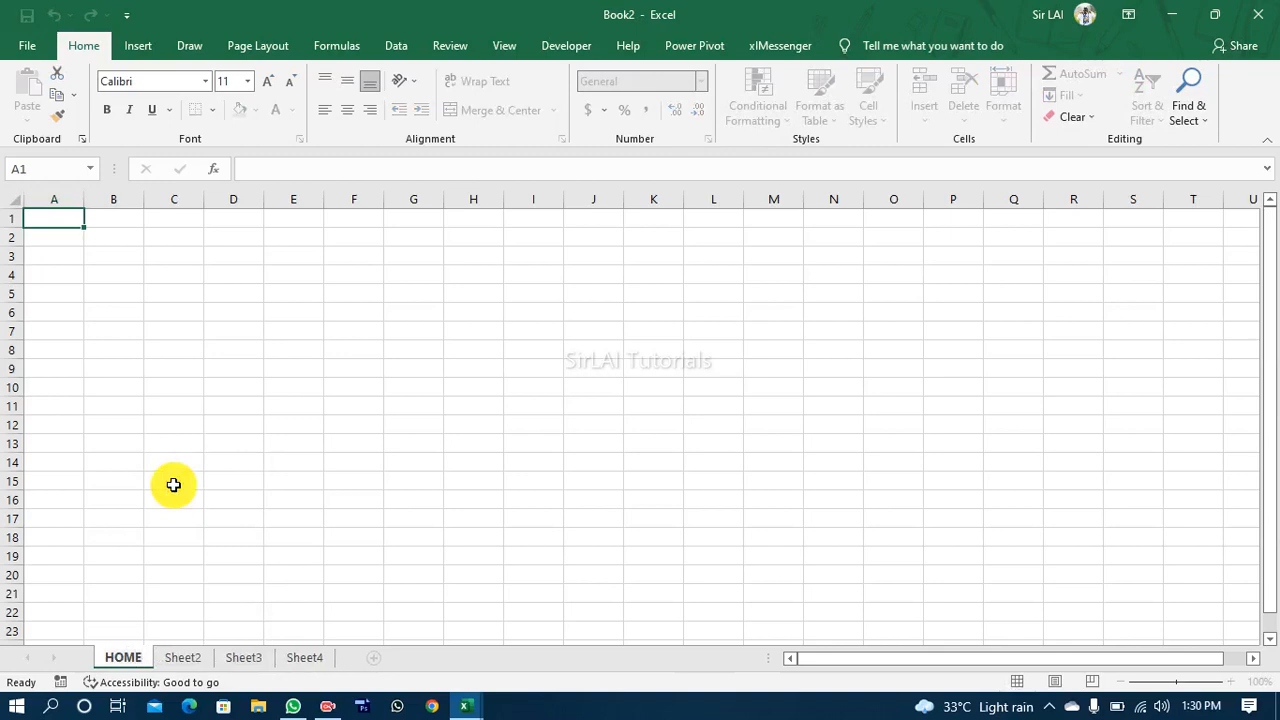
Step: Rename Sheet2 as SETTINGS
right_click(181, 657)
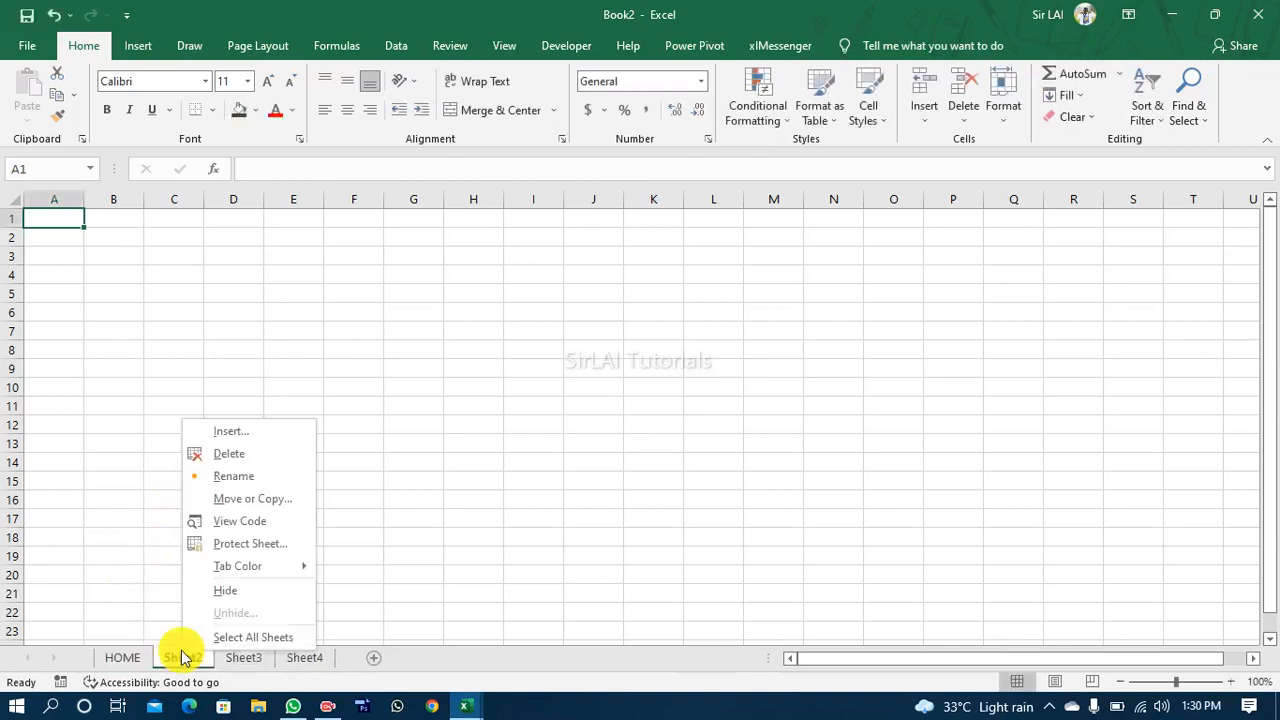
click(237, 478)
text(SETTINGS)
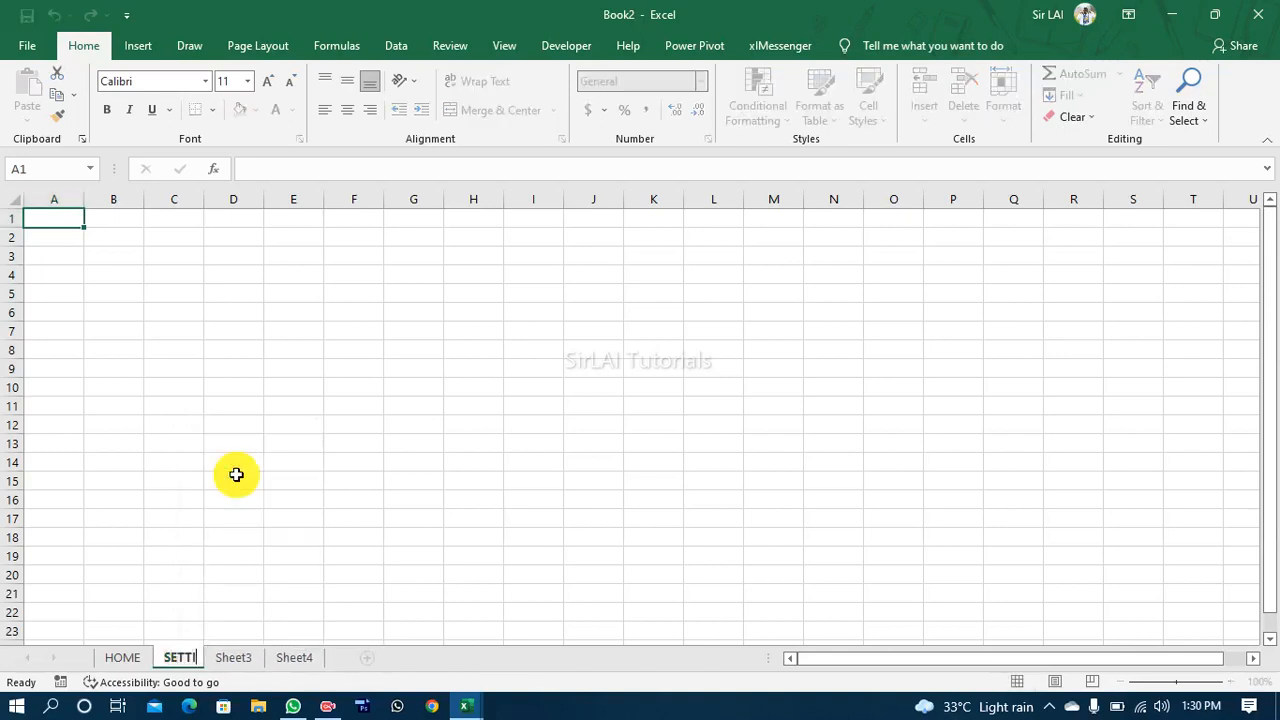
Step: Hide the headings, formula bar and gridlines on the HOME sheet
click(122, 660)
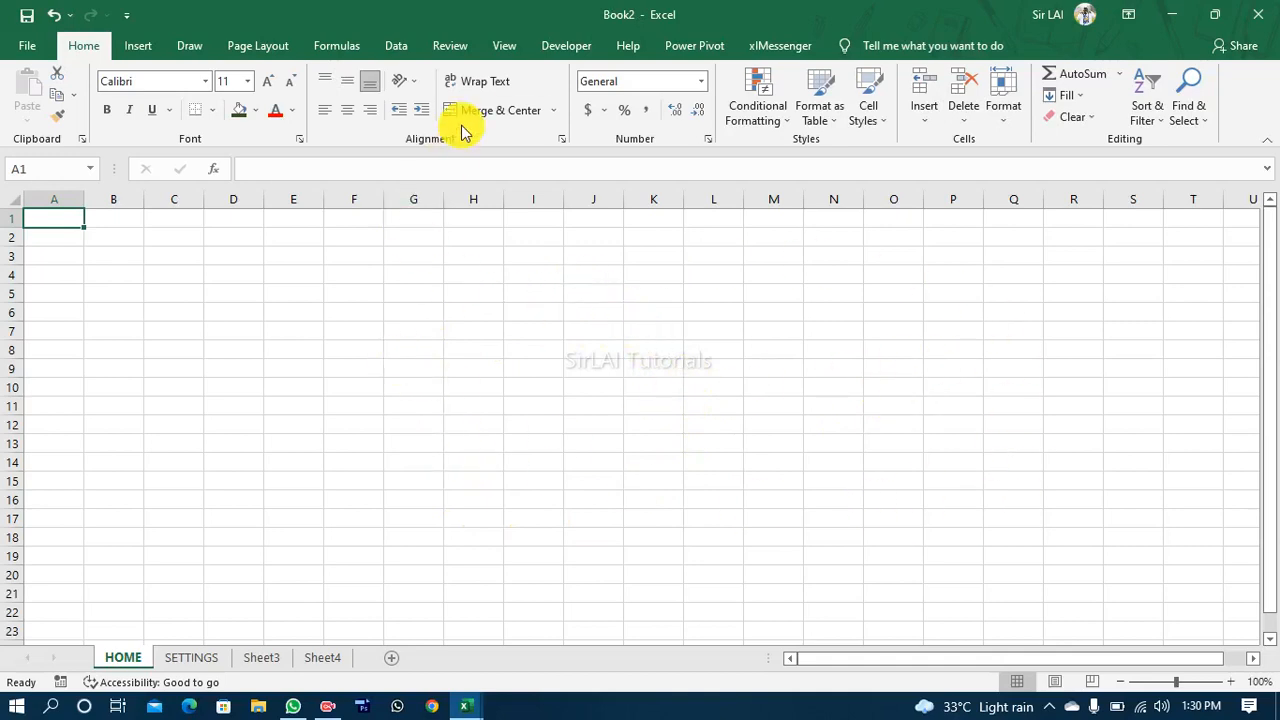
click(504, 48)
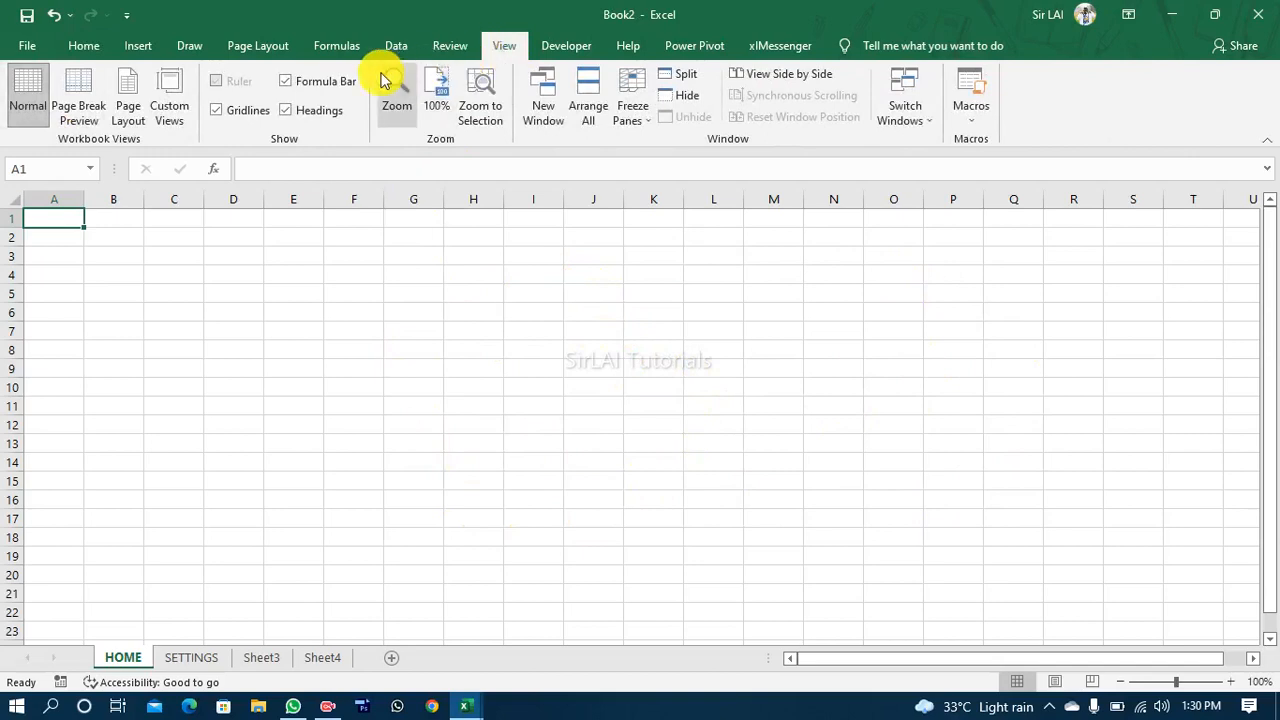
click(287, 111)
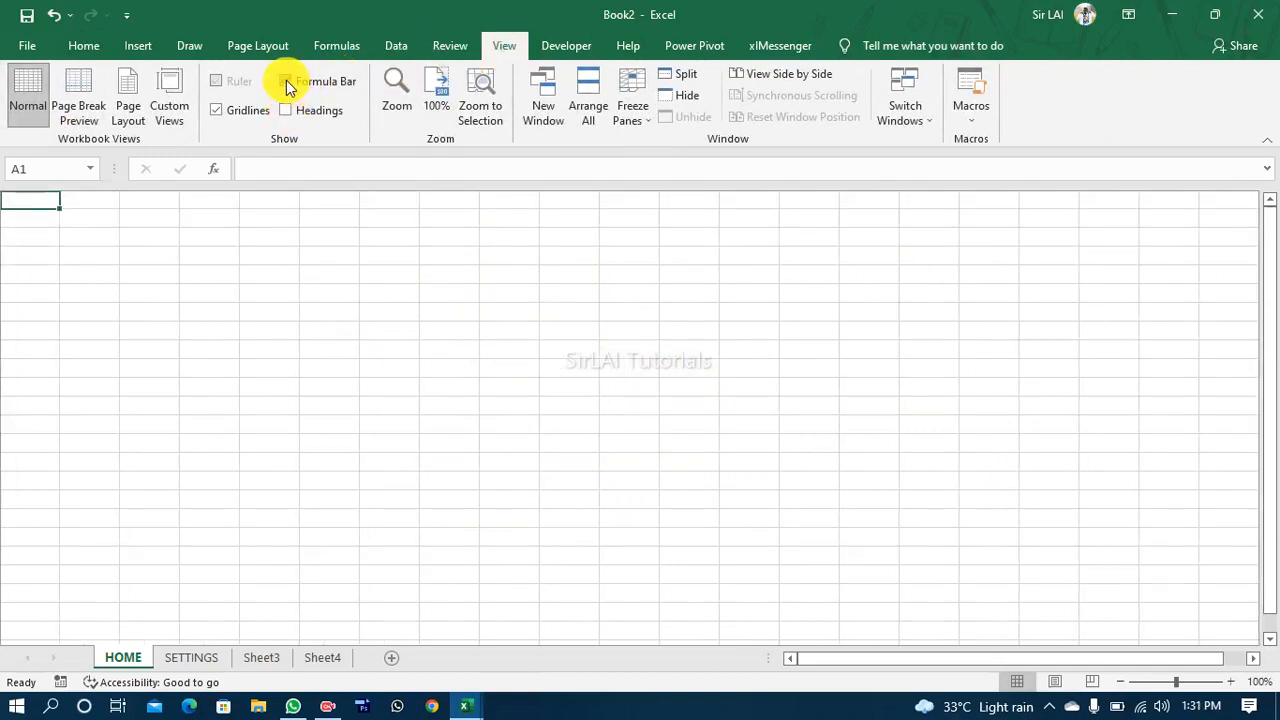
click(286, 82)
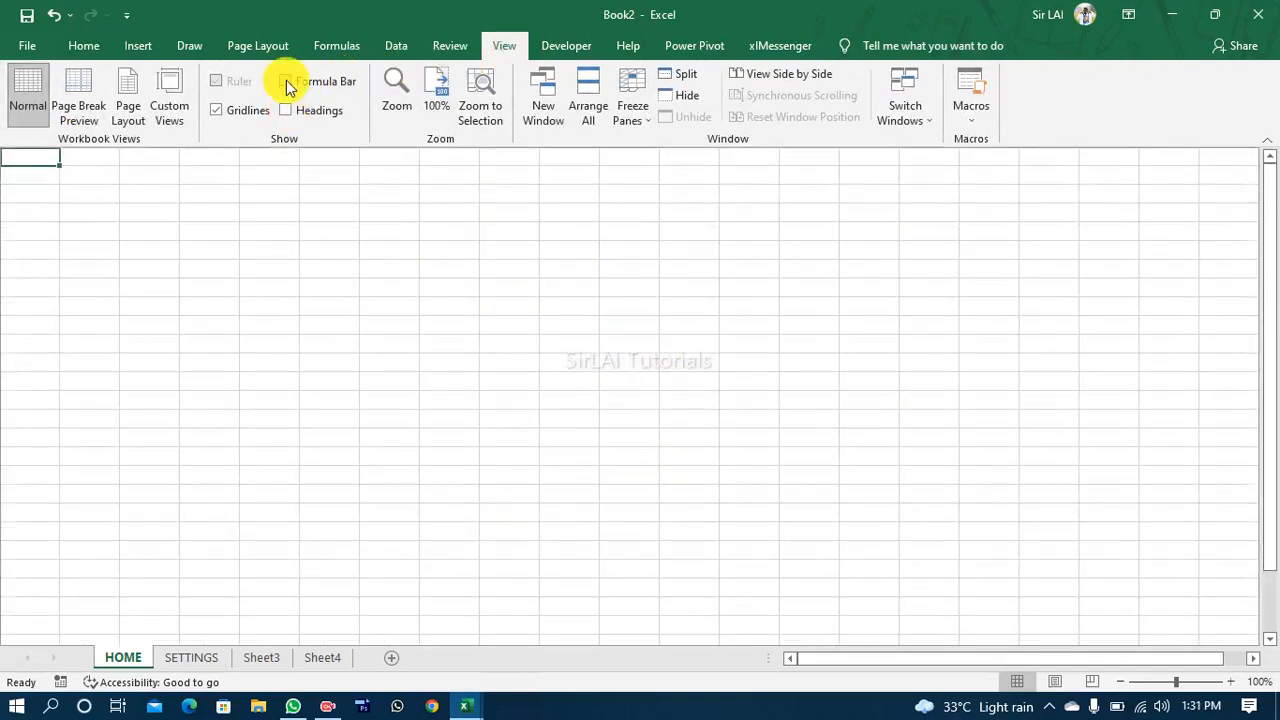
click(216, 111)
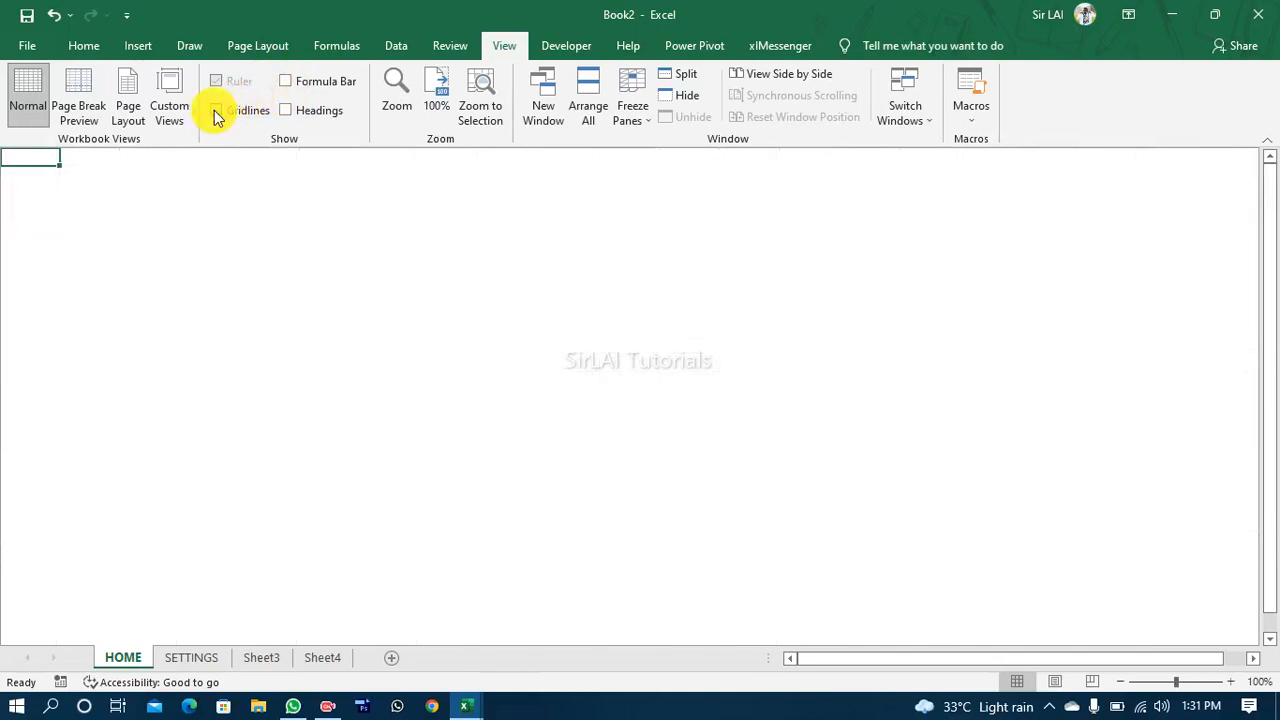
Step: Dismiss the WhatsApp notification
click(407, 214)
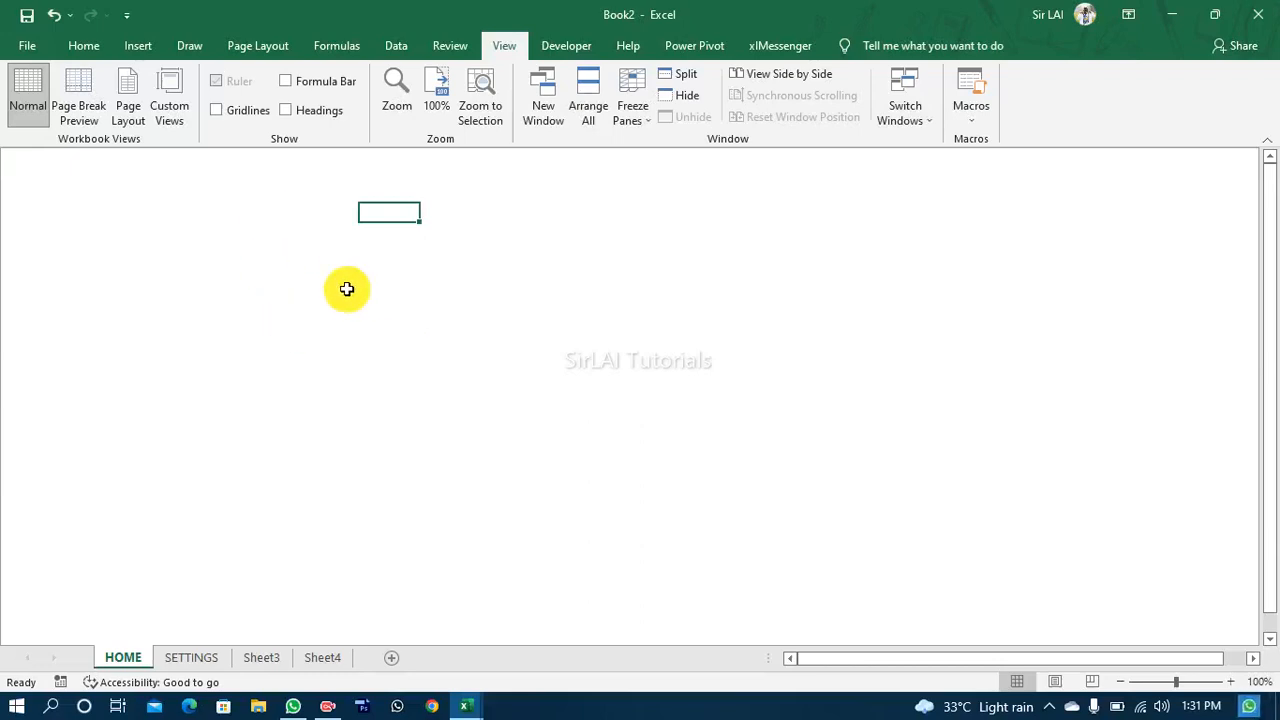
click(284, 246)
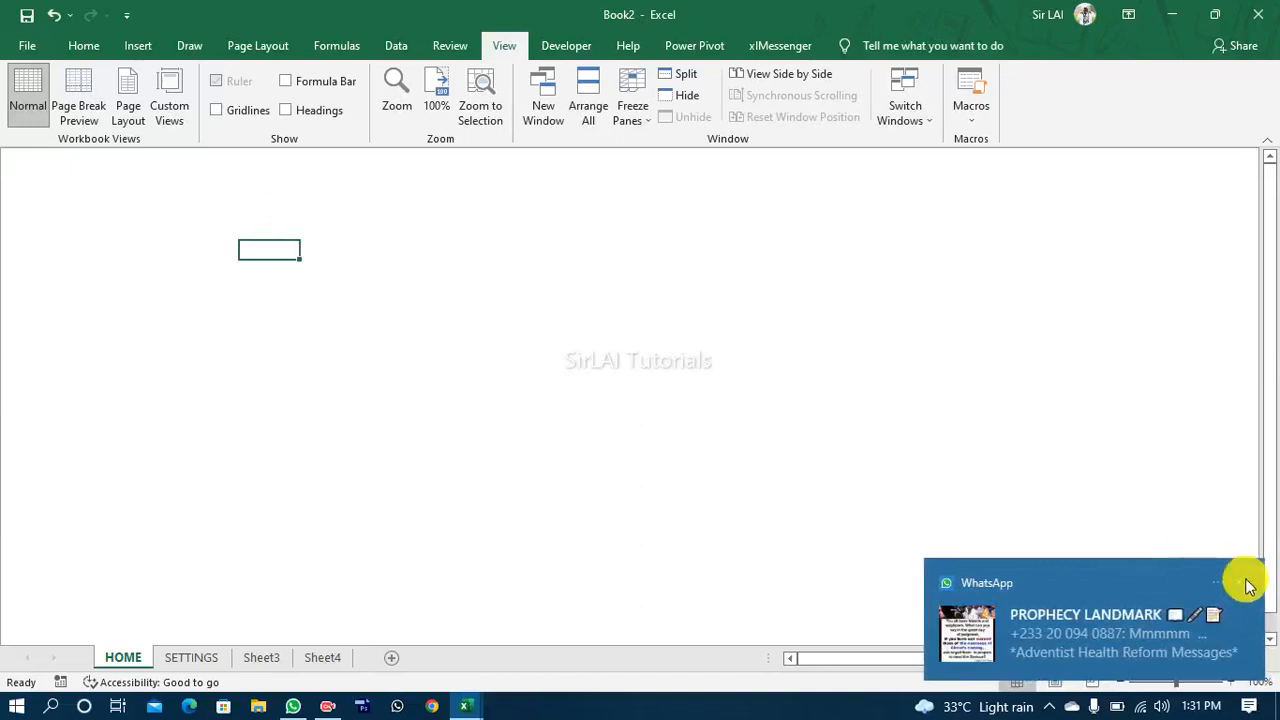
click(1248, 584)
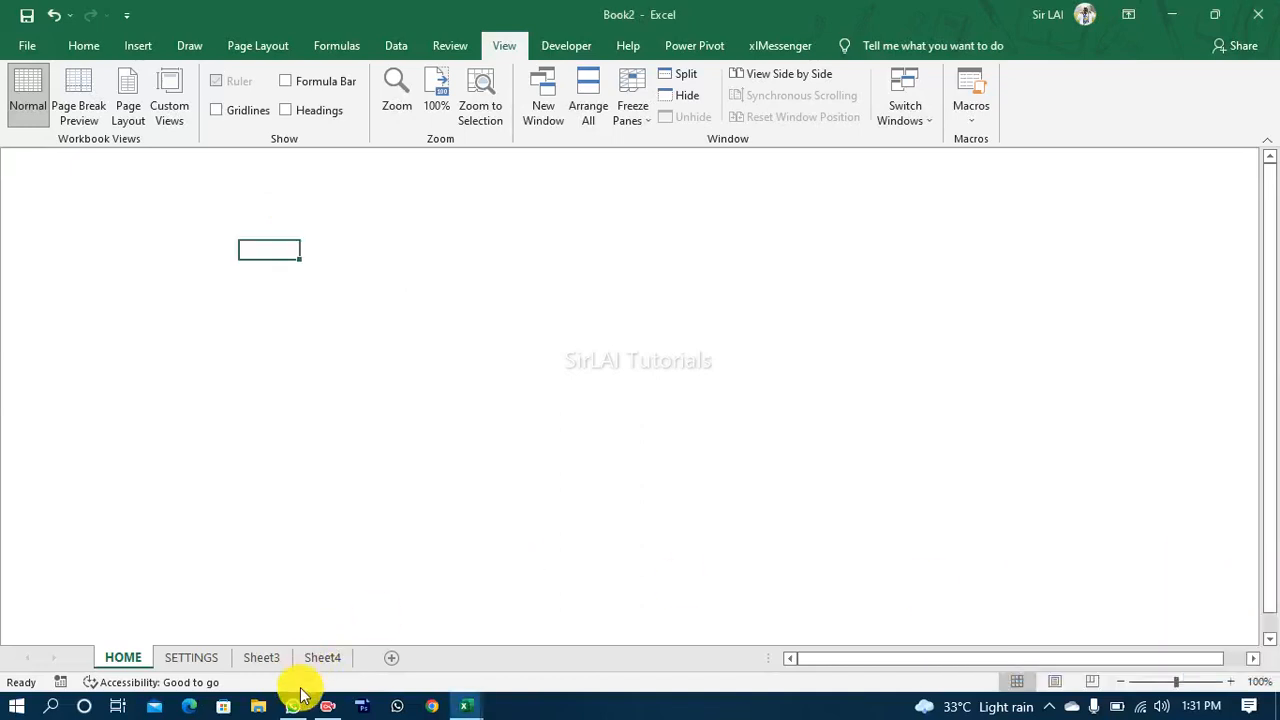
mouse_move(294, 706)
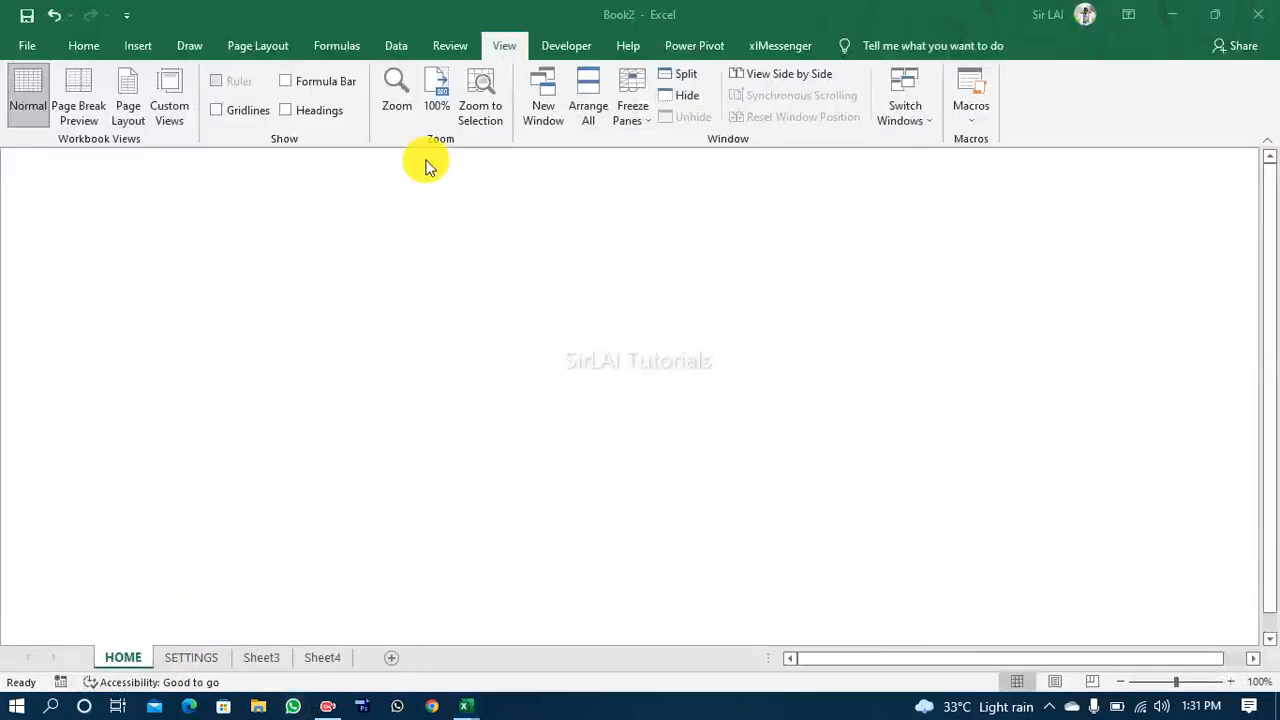
Step: Remove the Developer tab from the ribbon through the Customize Ribbon options
click(561, 50)
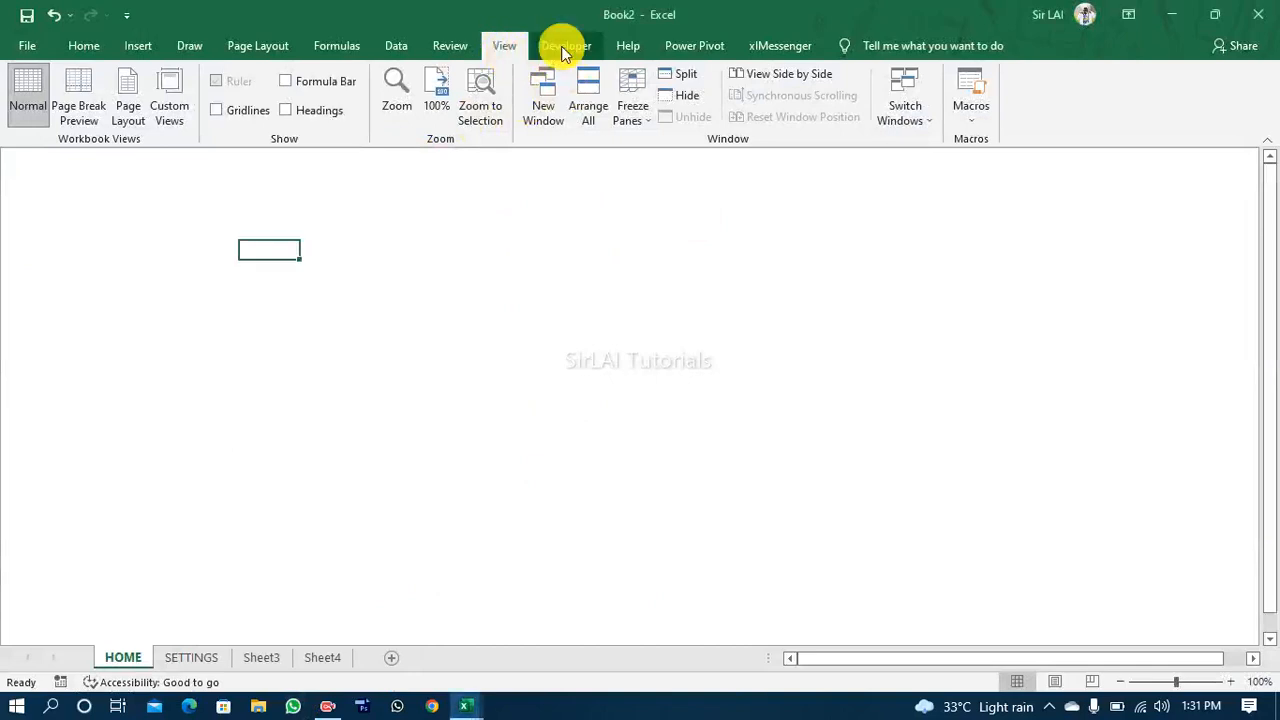
click(561, 50)
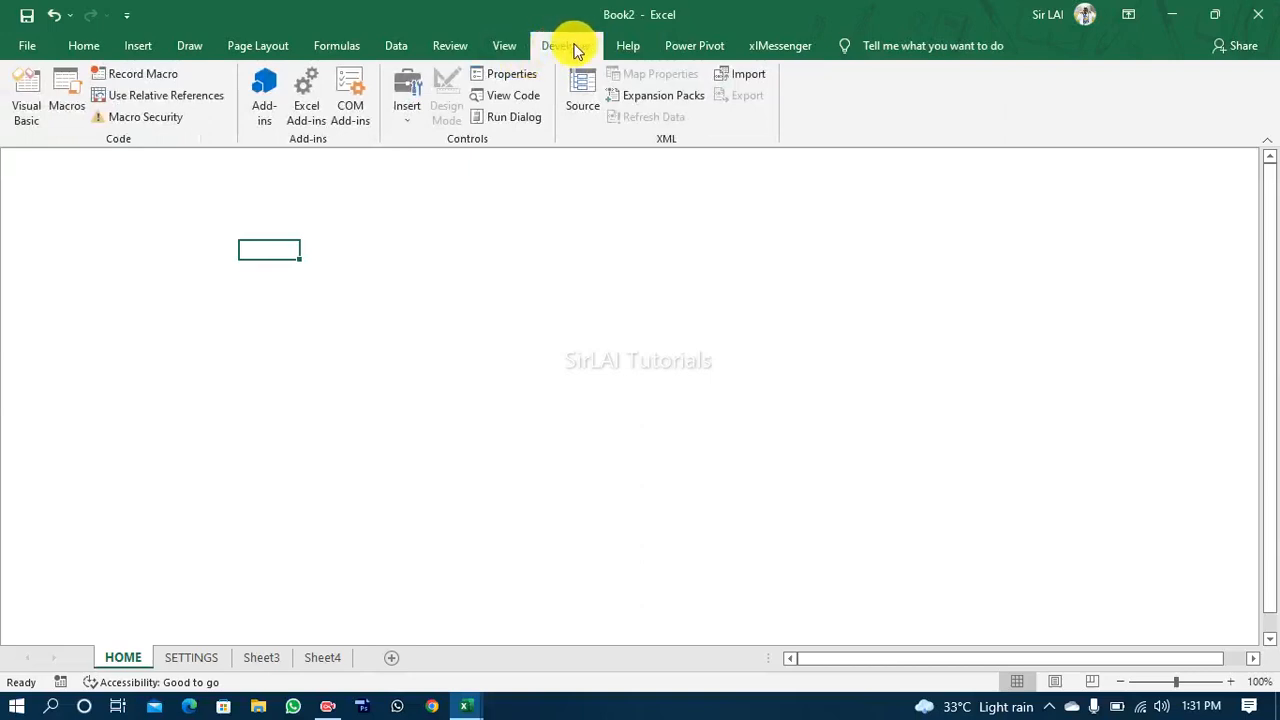
click(50, 48)
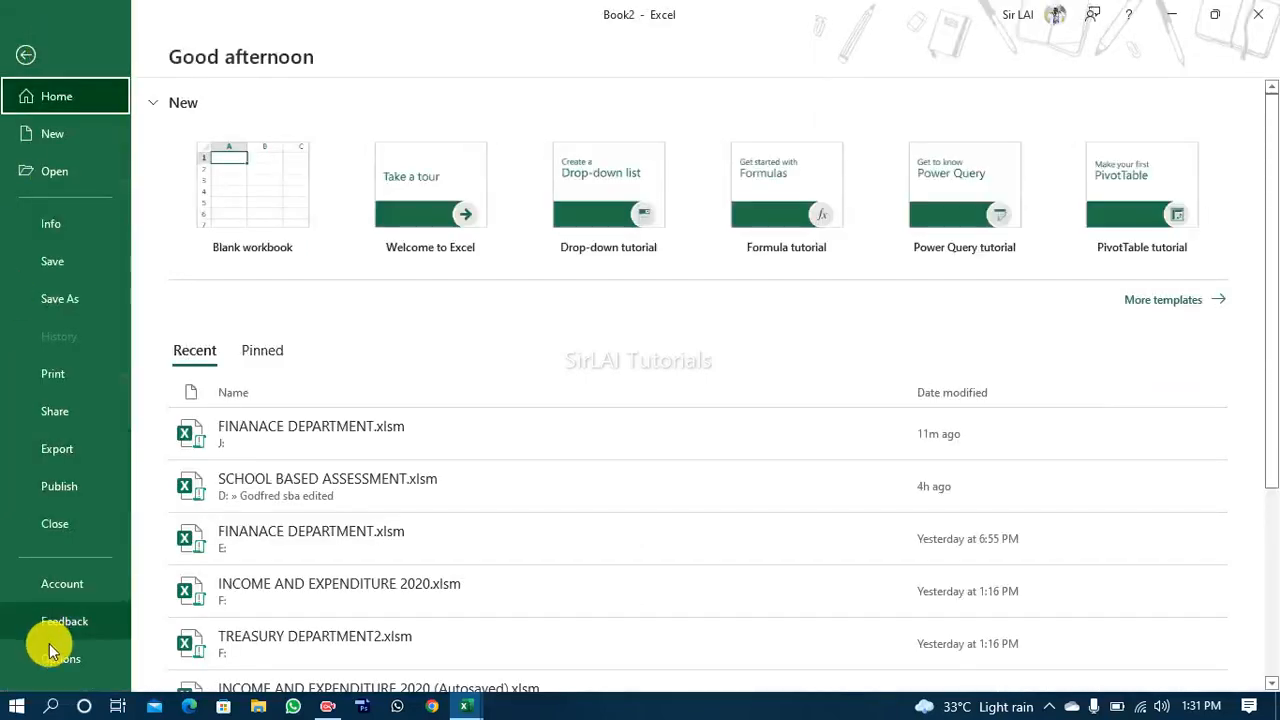
click(54, 658)
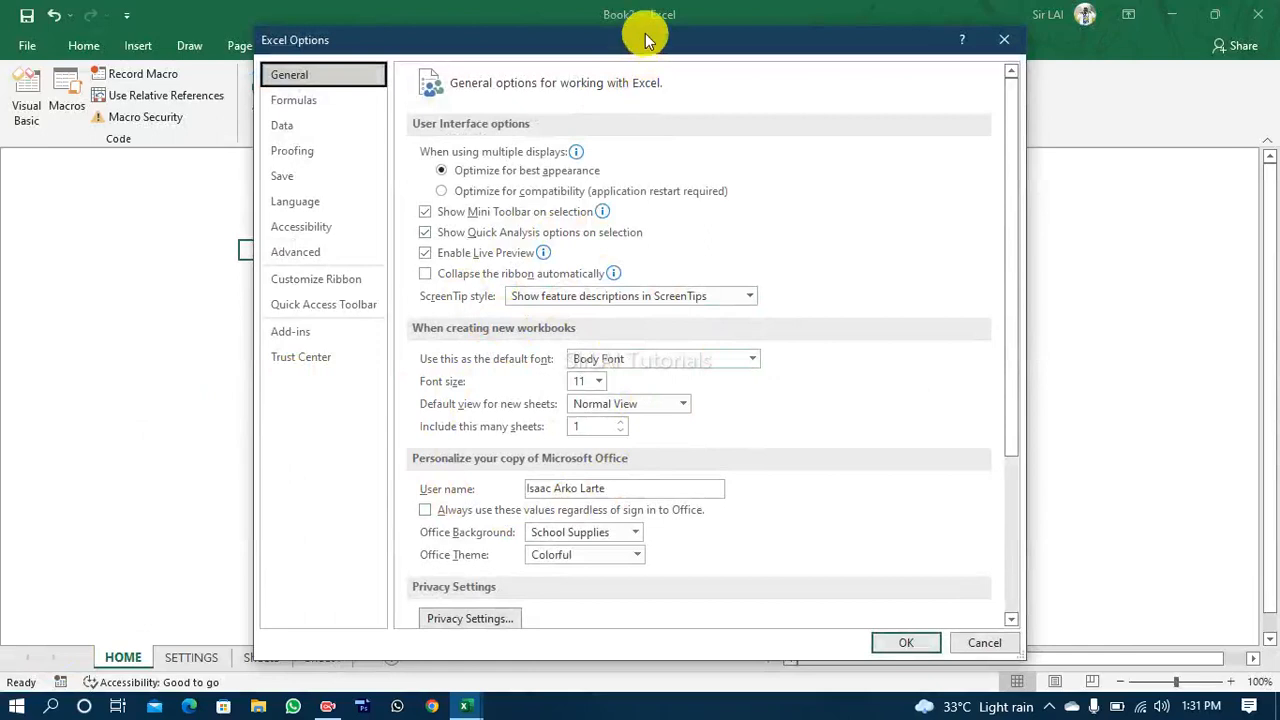
drag(645, 40, 644, 26)
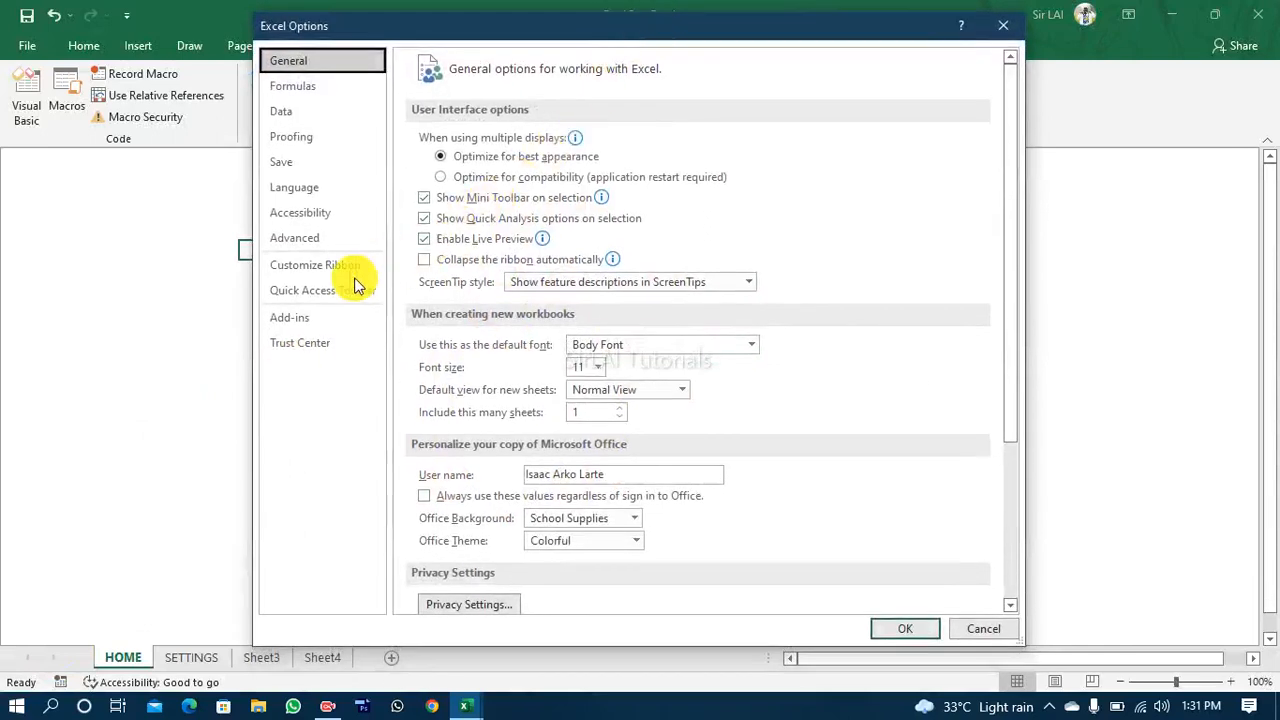
click(325, 268)
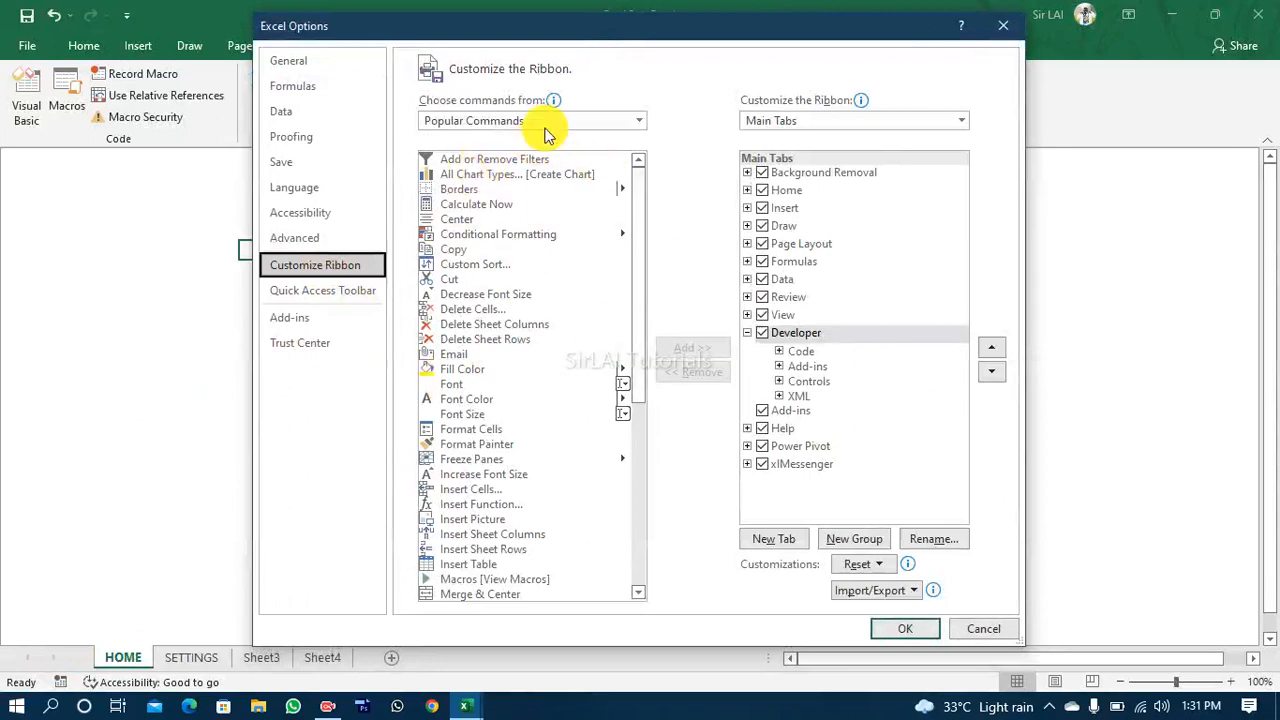
click(638, 125)
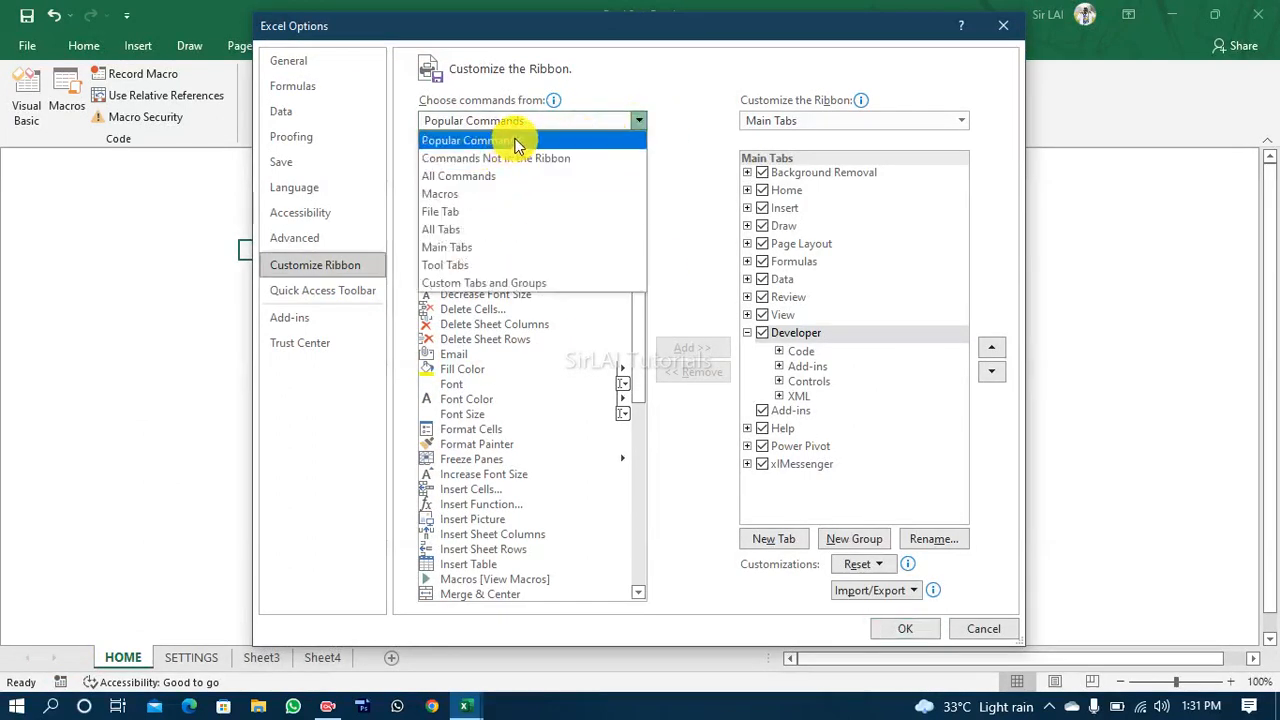
click(639, 120)
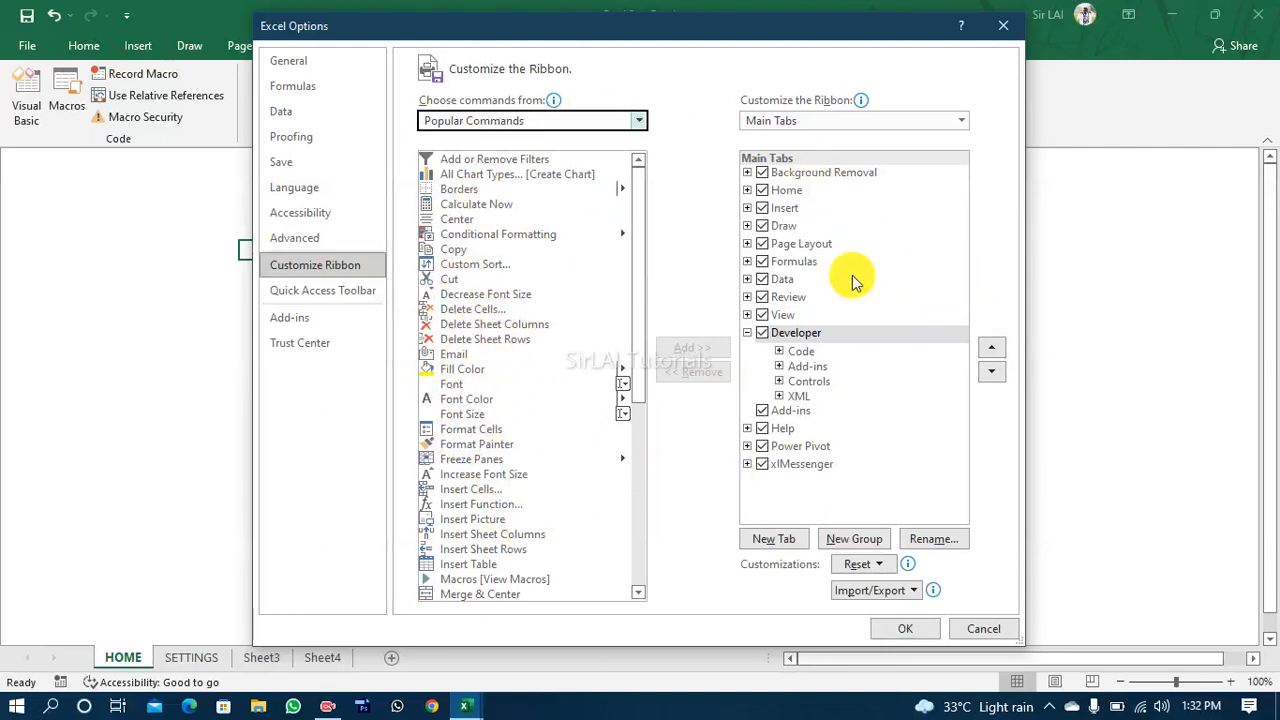
click(765, 338)
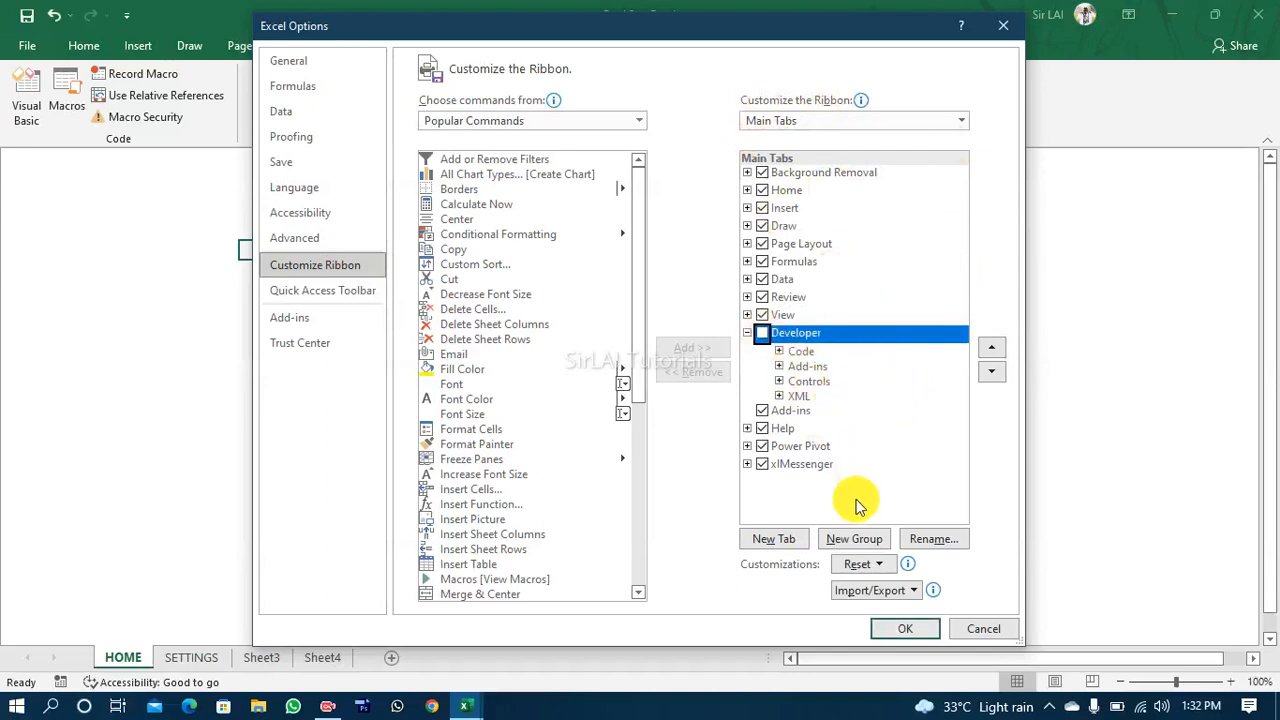
click(762, 334)
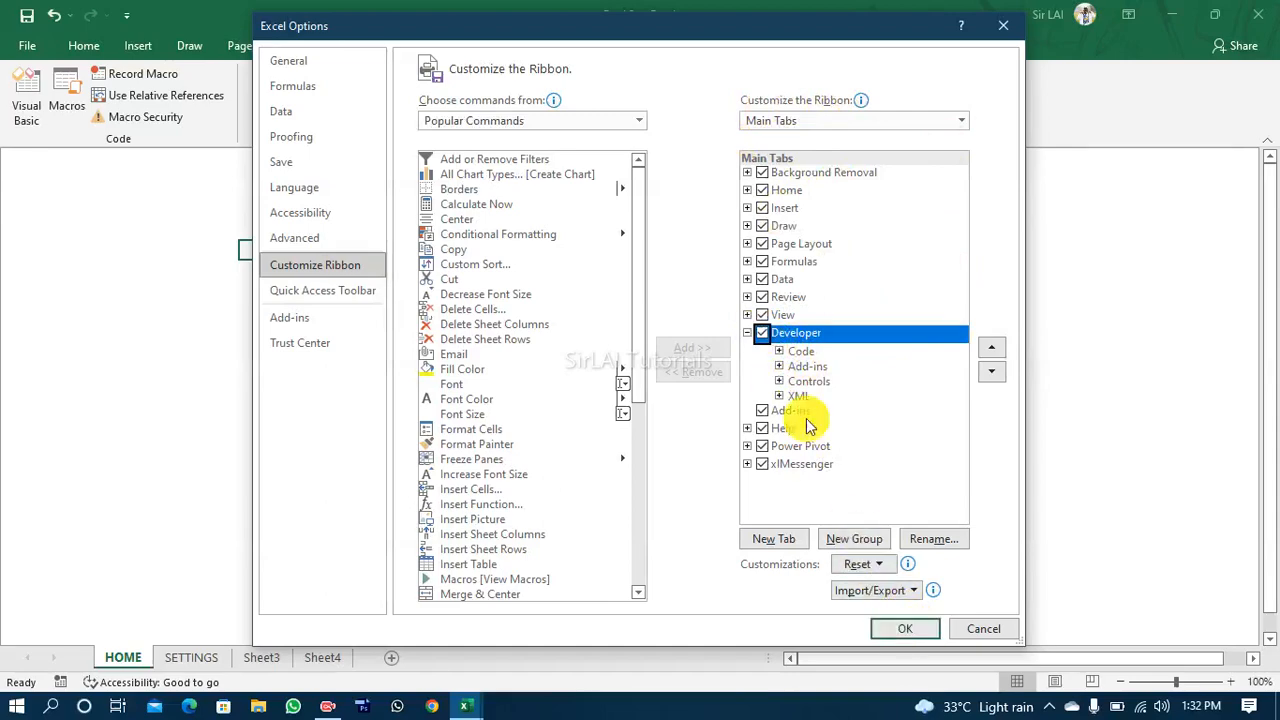
click(905, 628)
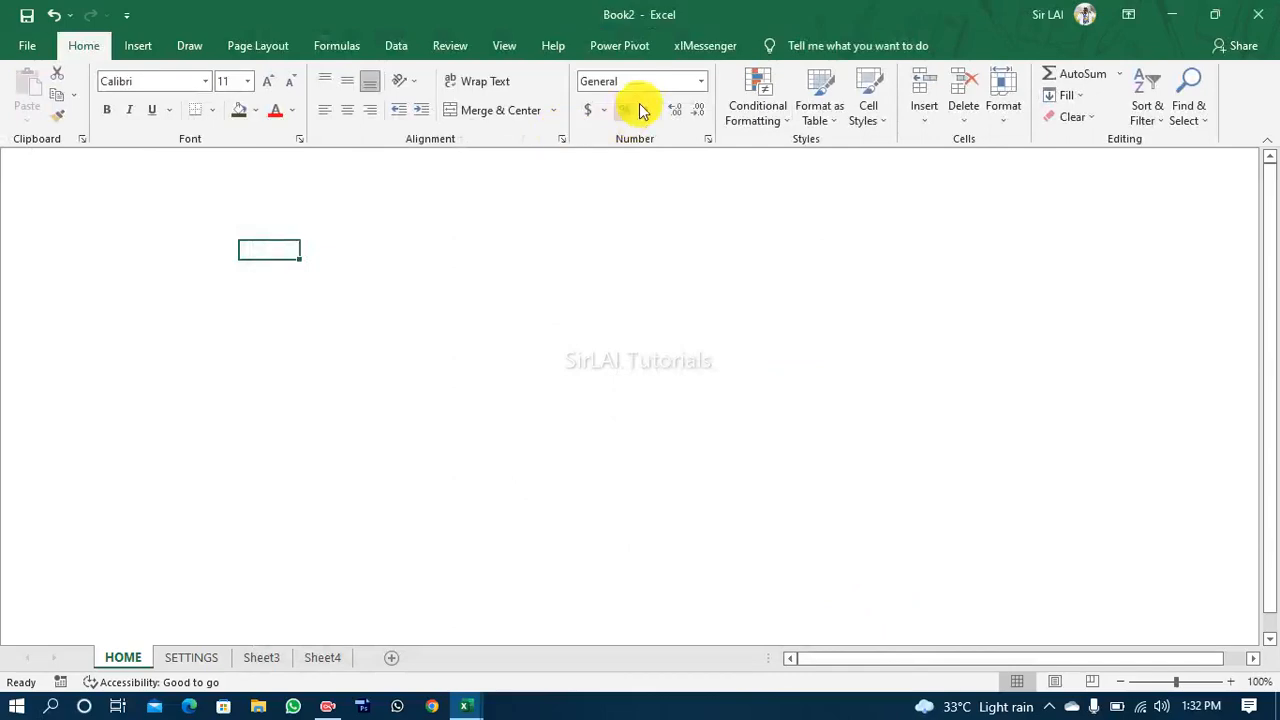
Step: Restore the Developer tab to the ribbon through the Customize Ribbon options and display its tools
click(27, 46)
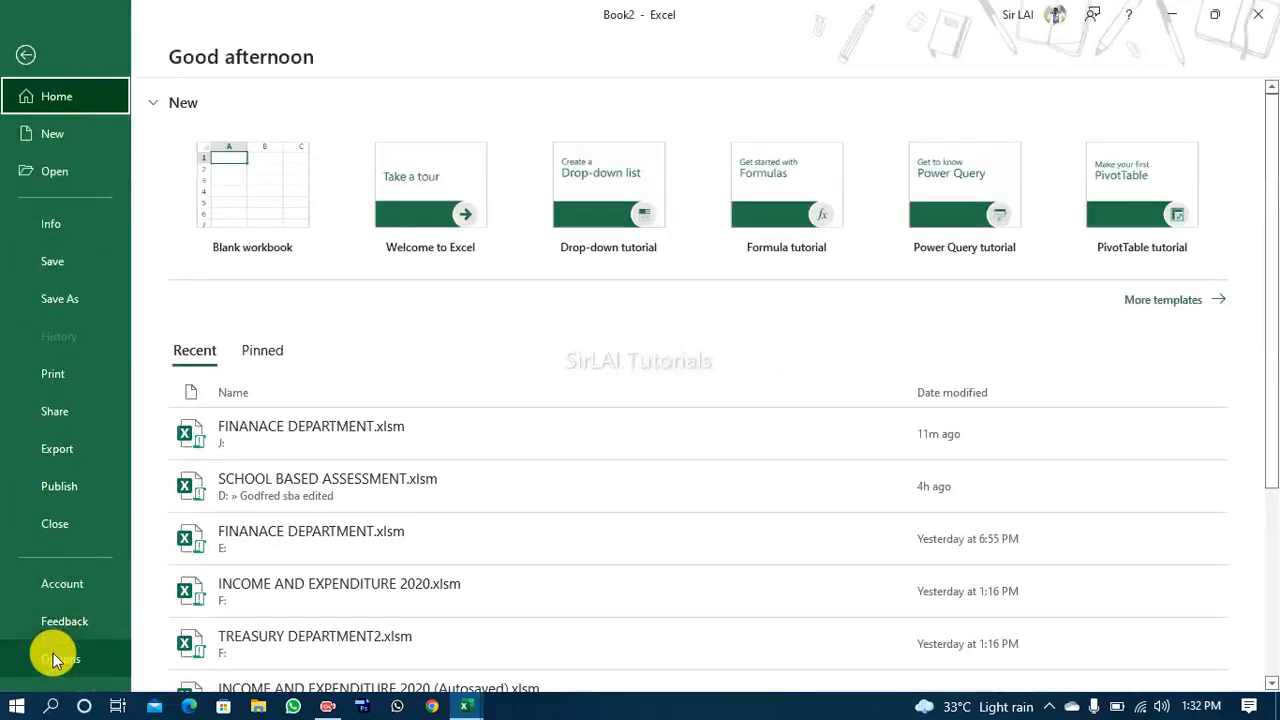
click(54, 659)
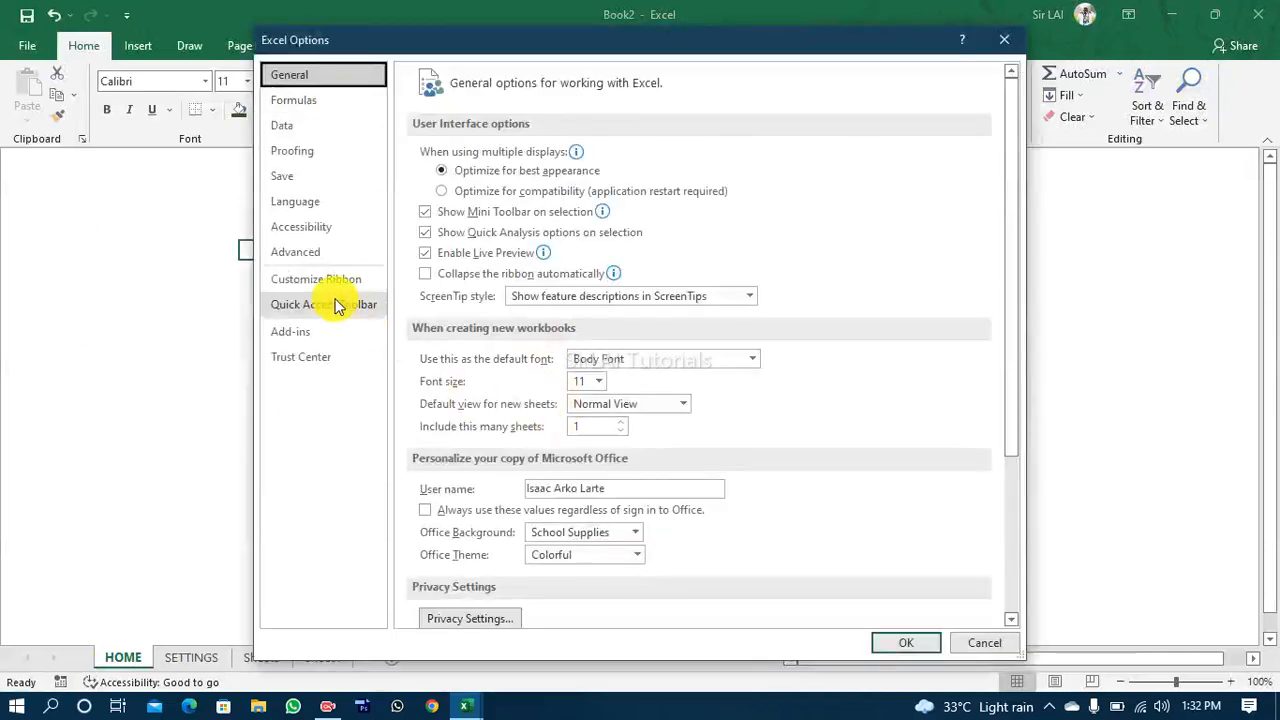
click(322, 282)
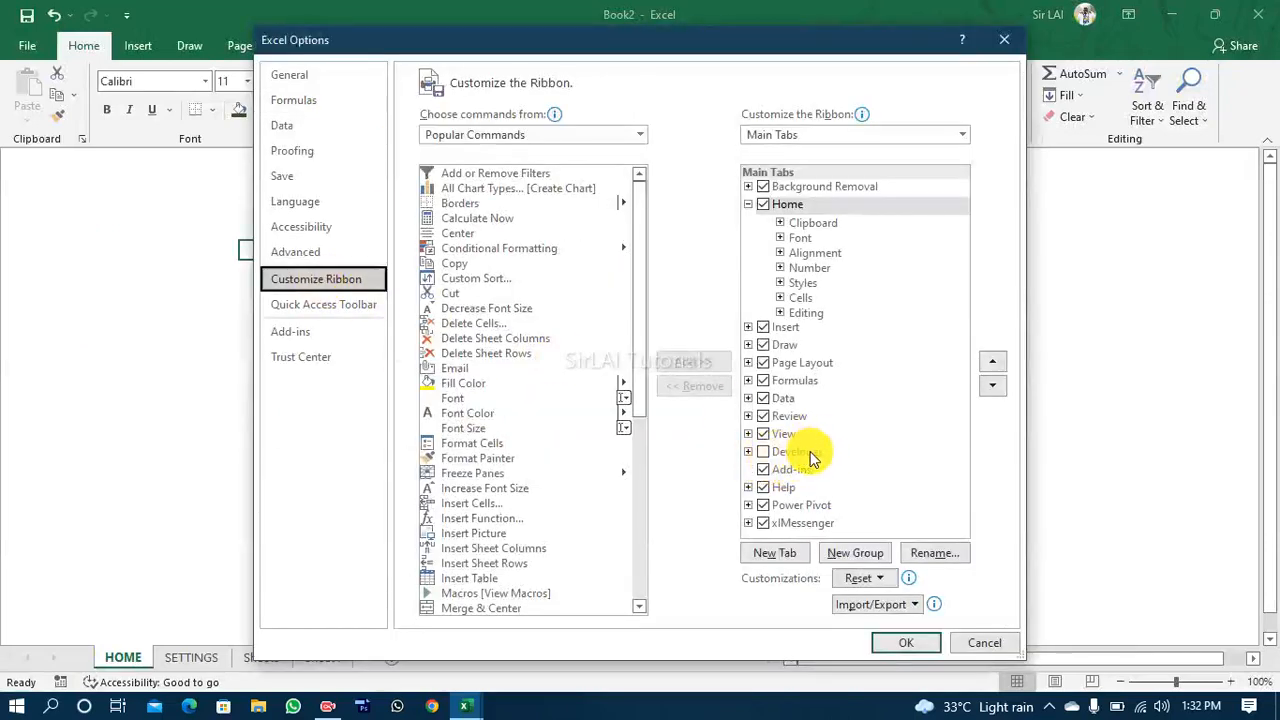
click(763, 452)
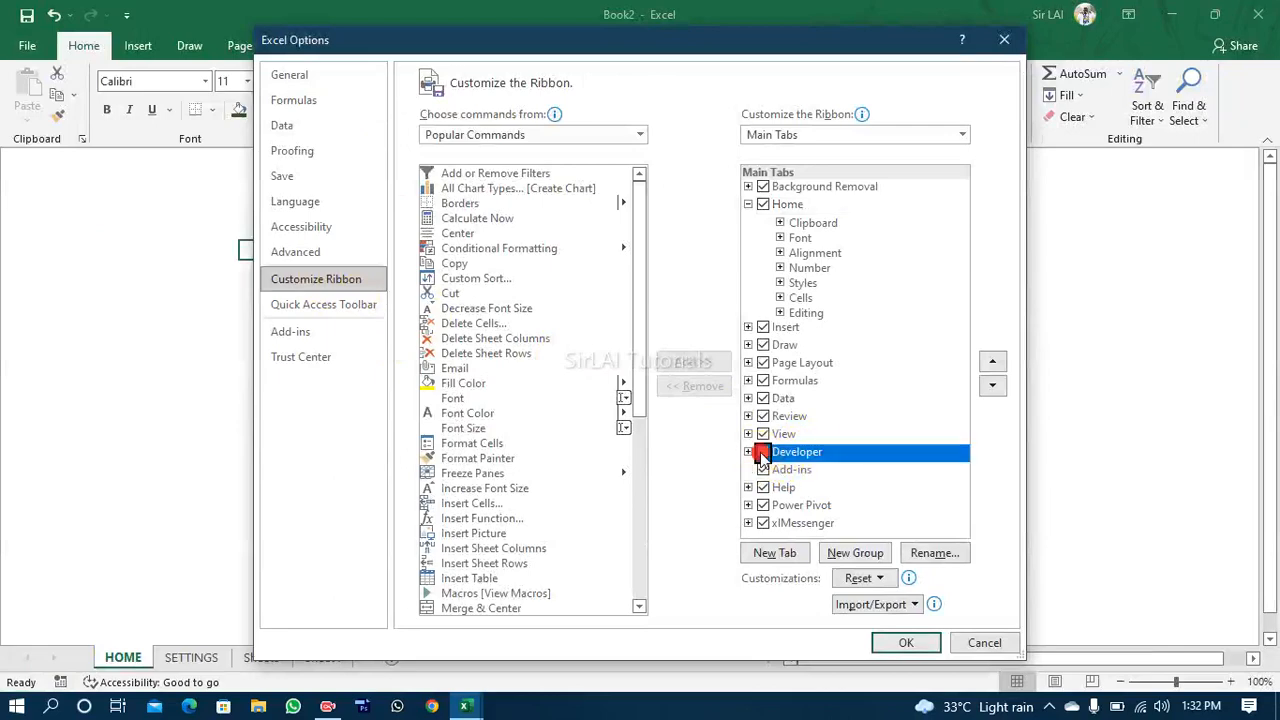
click(895, 638)
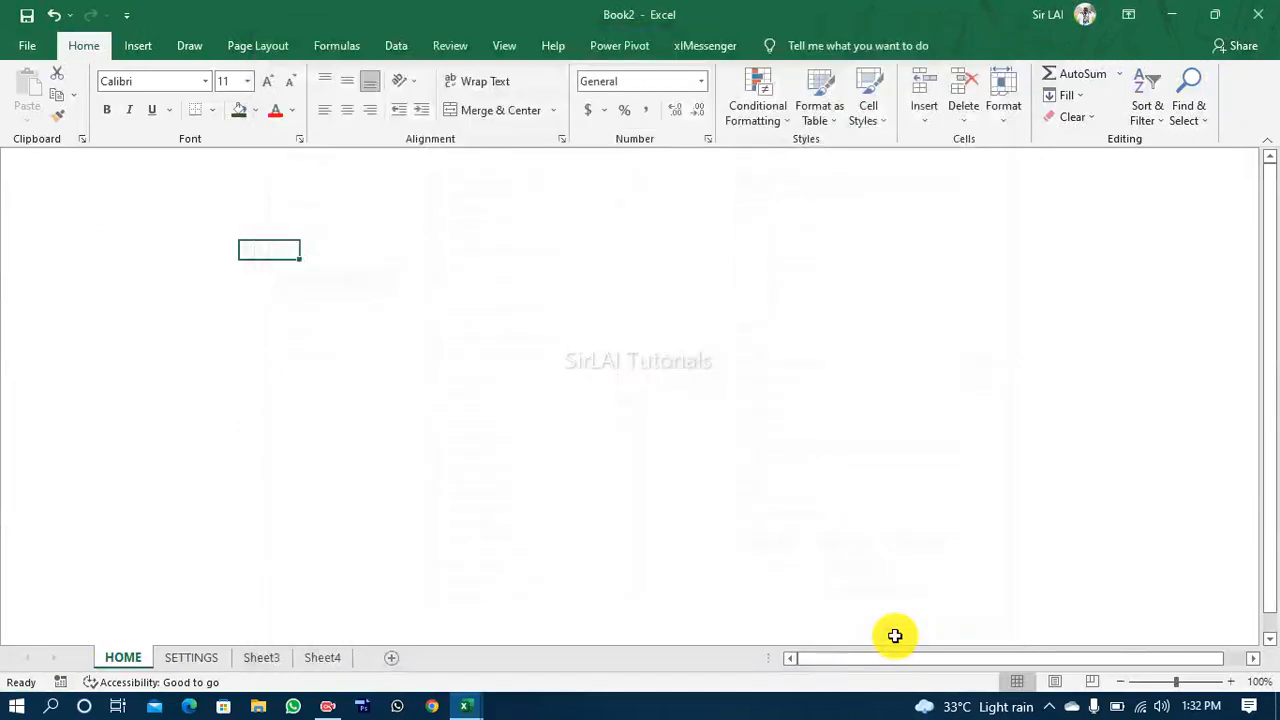
click(568, 45)
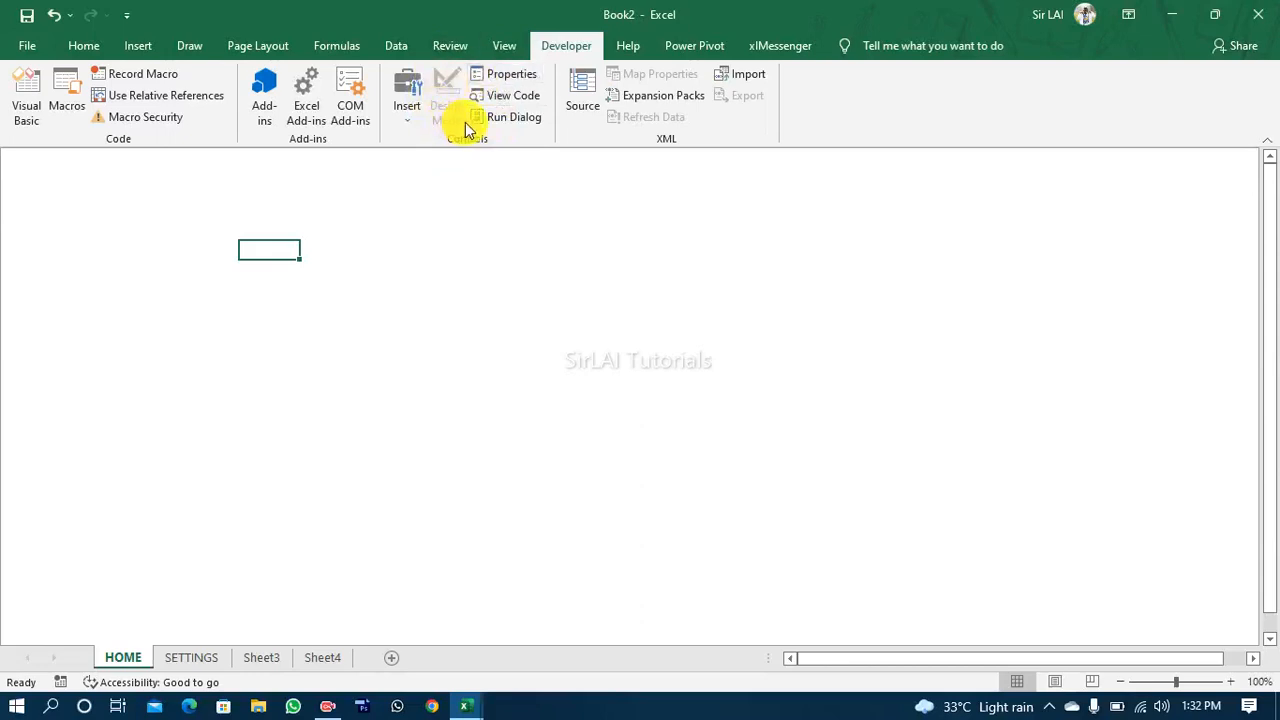
click(436, 324)
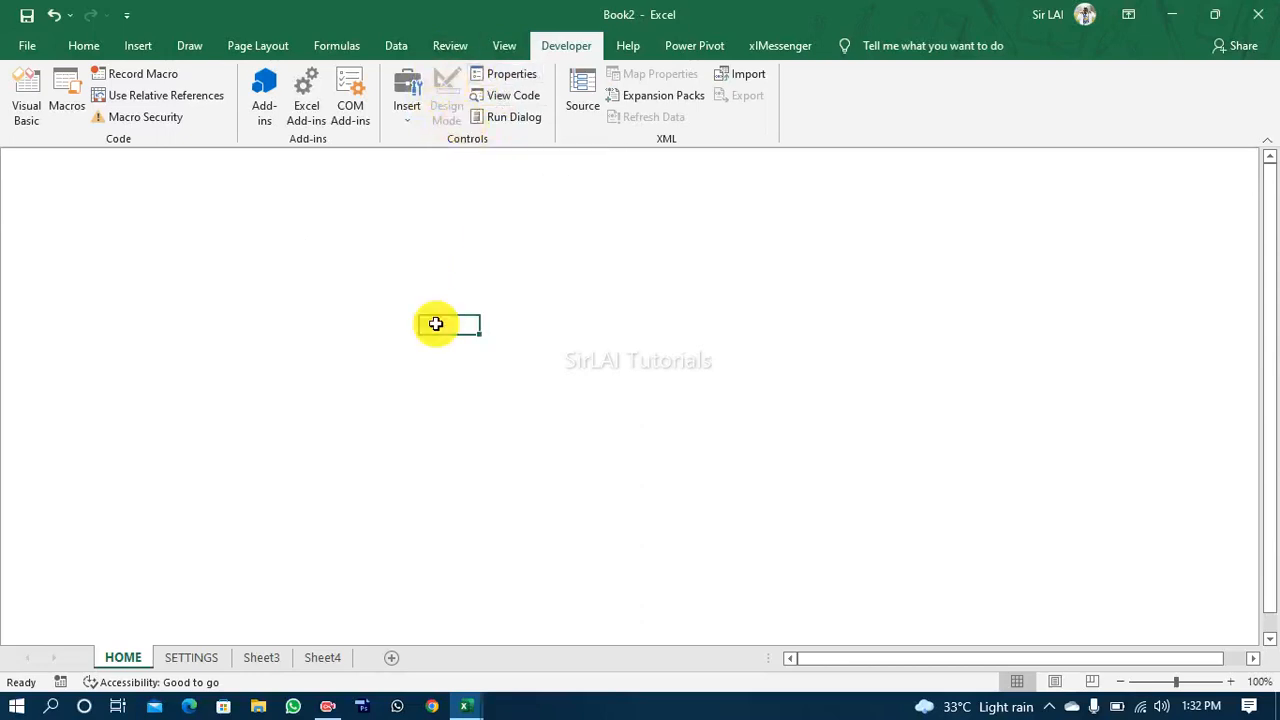
click(143, 52)
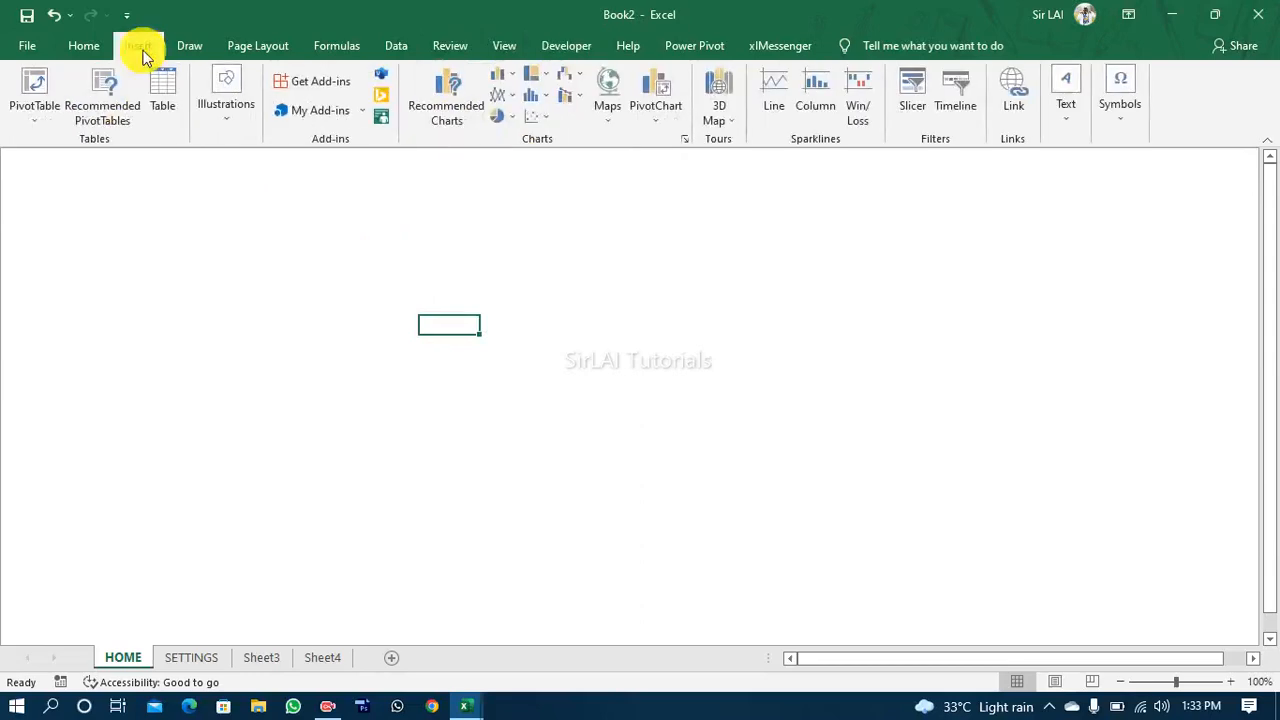
click(223, 128)
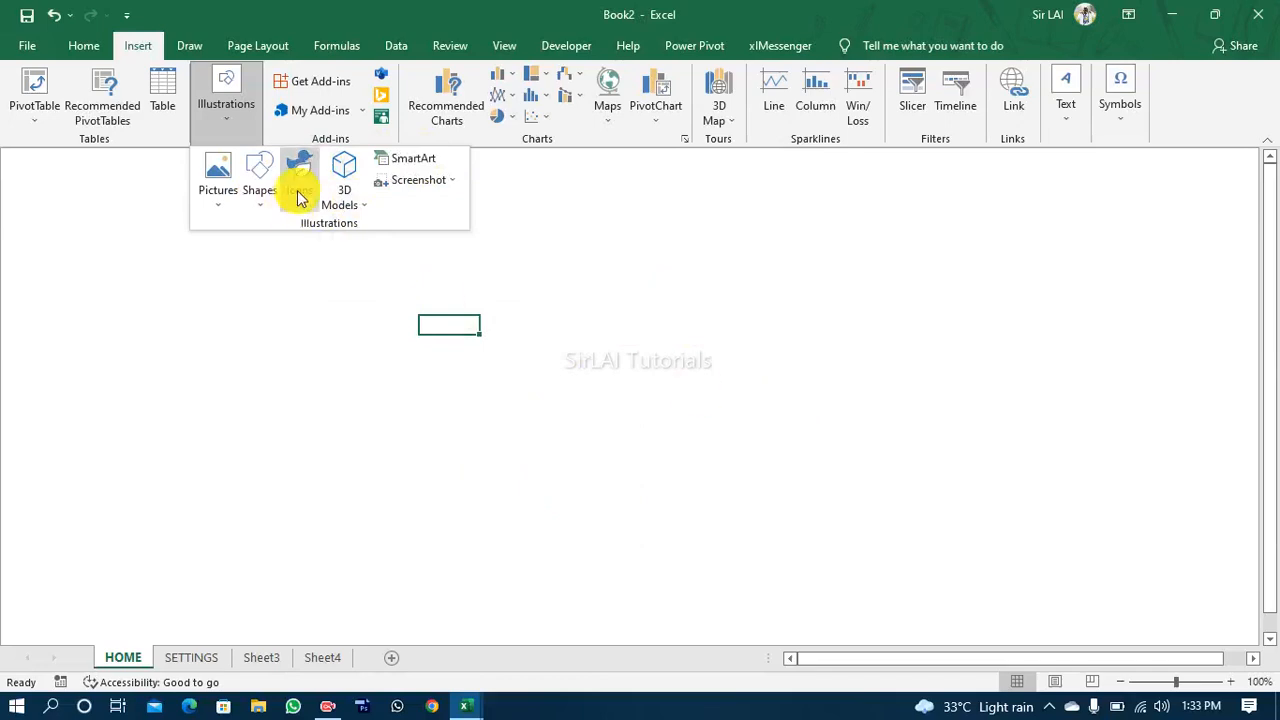
Step: Insert an ActiveX command button about 101 wide and 34 high near the top of the HOME sheet
click(580, 46)
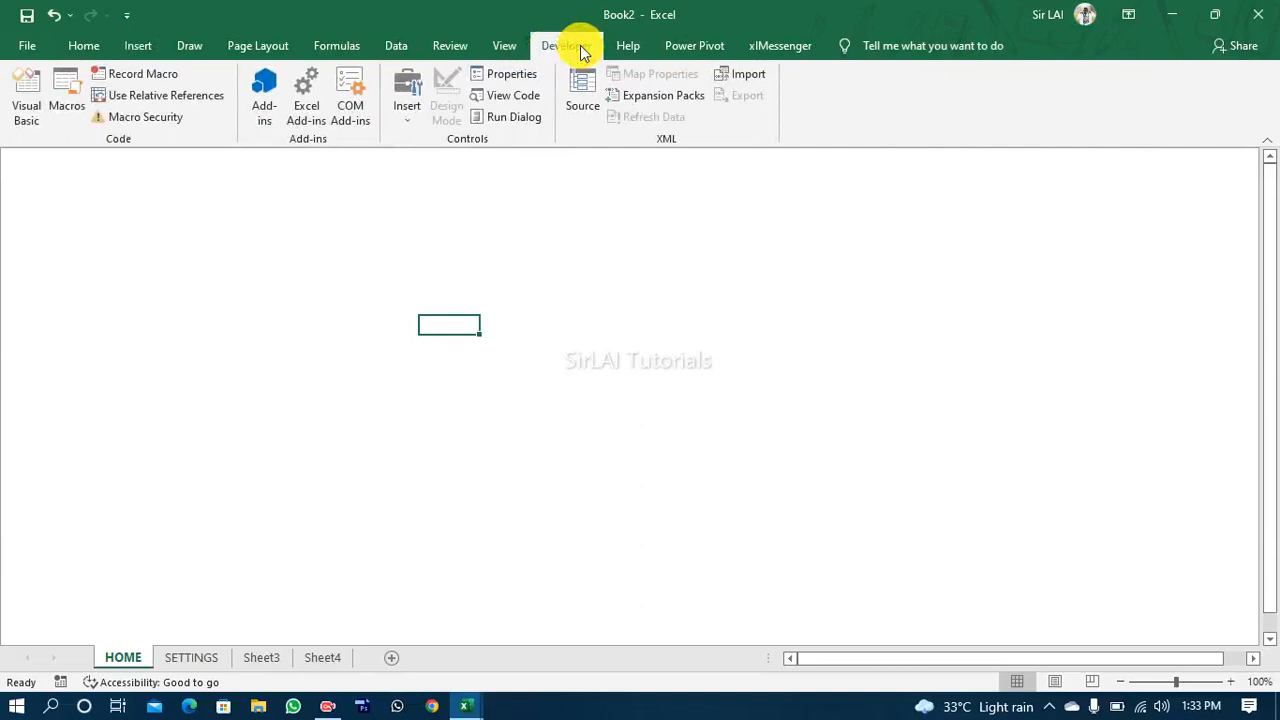
click(406, 110)
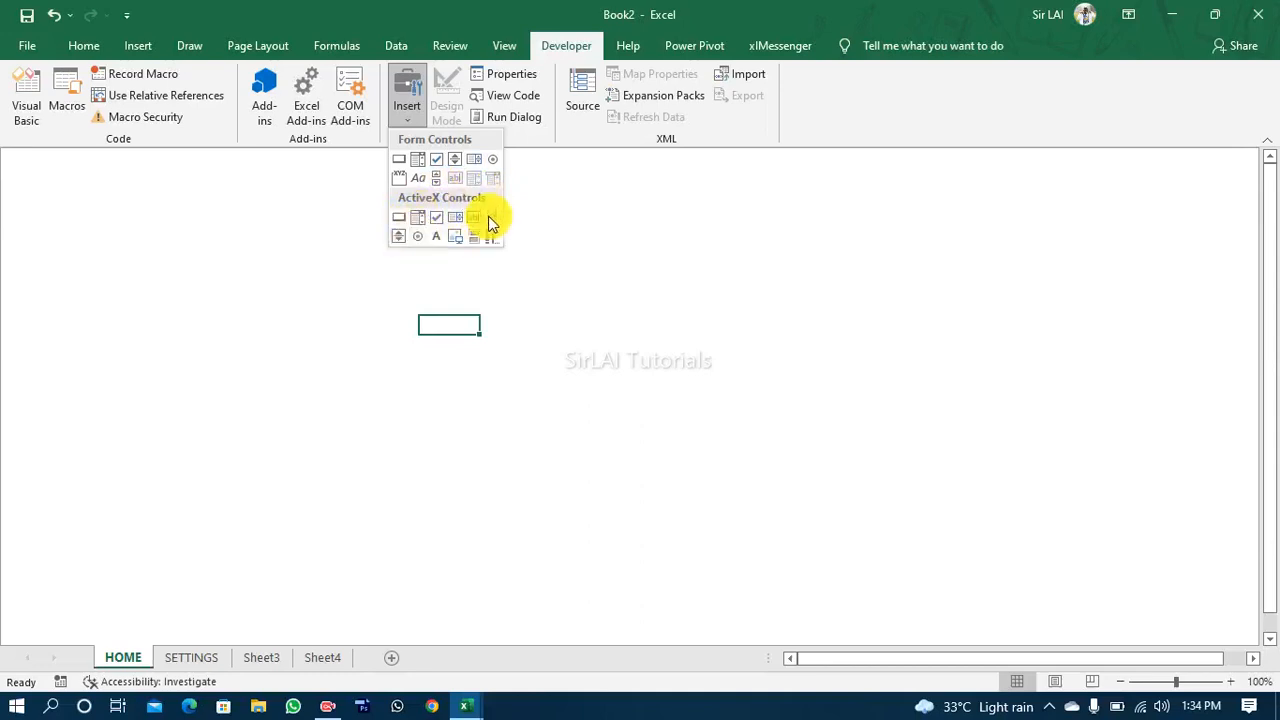
click(401, 218)
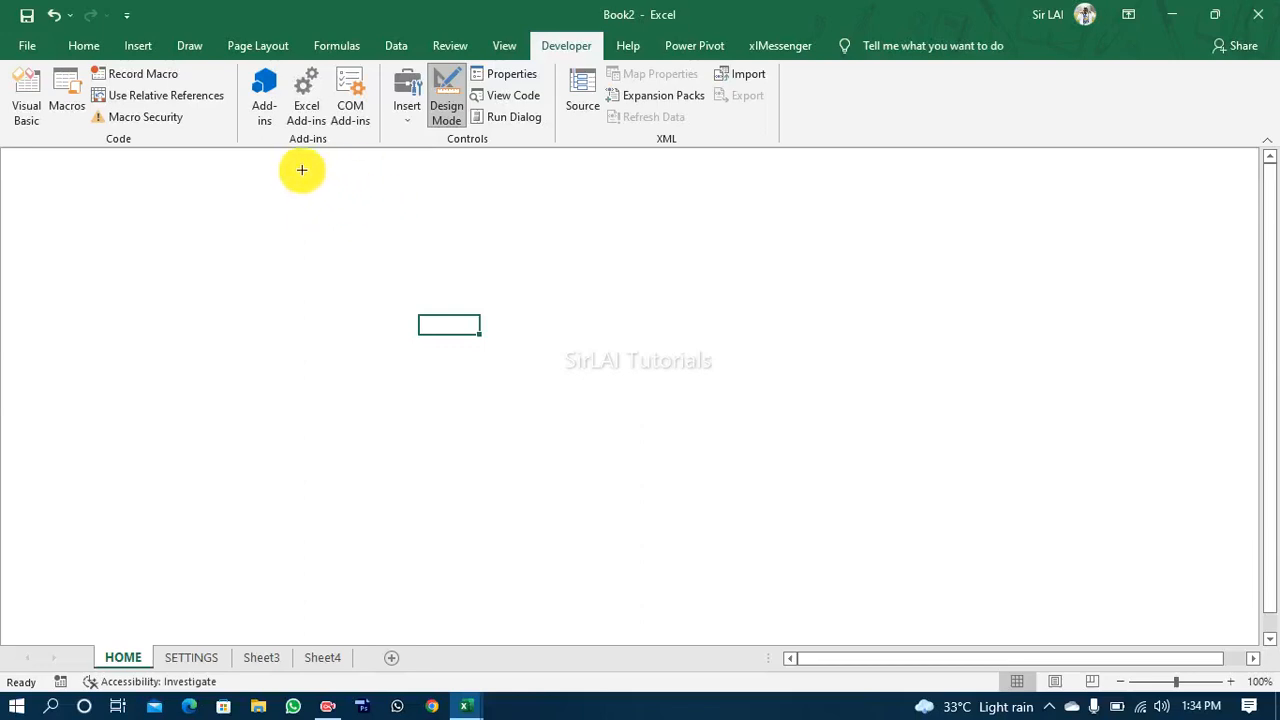
drag(301, 170, 427, 212)
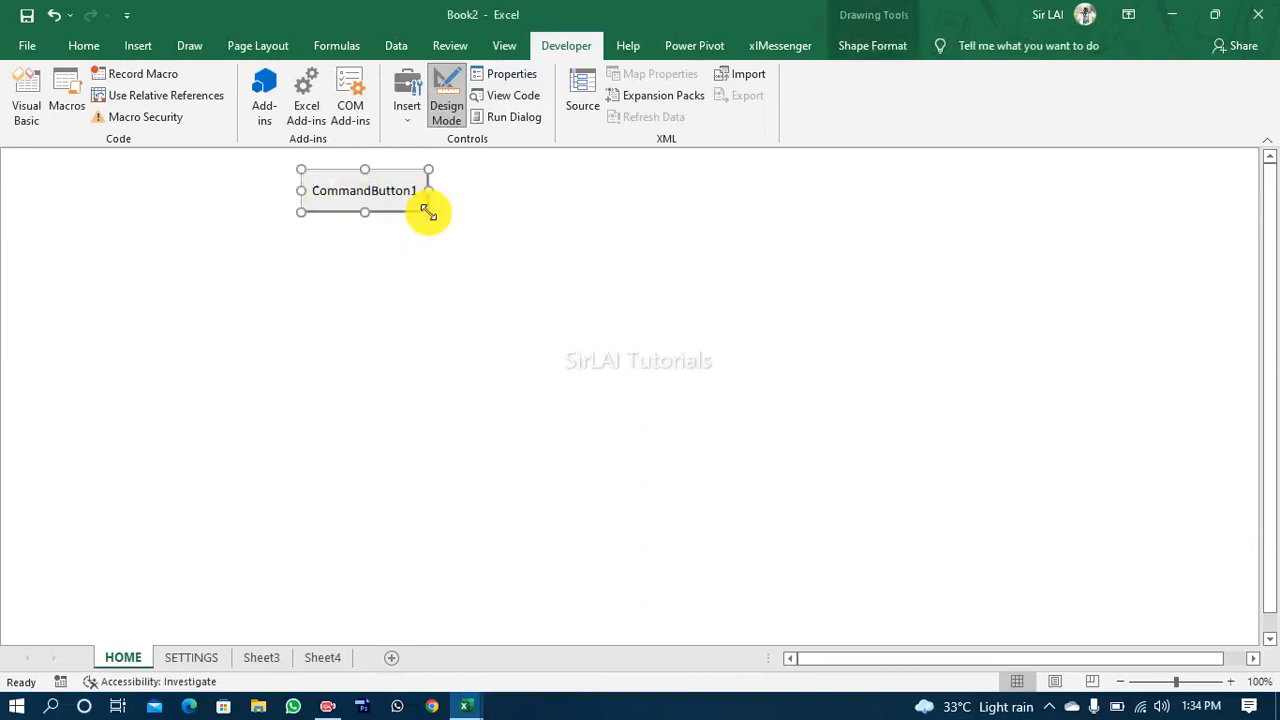
Step: Leave Design Mode and test the command button on the HOME sheet
click(446, 108)
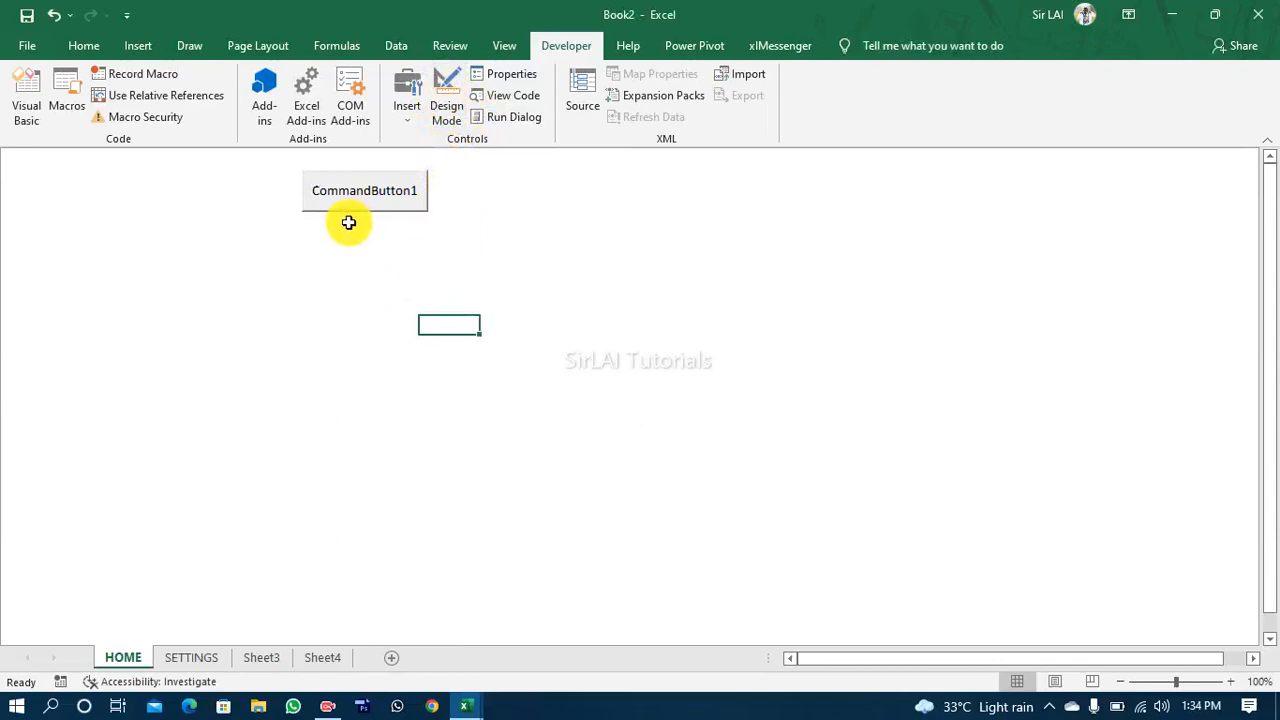
click(377, 196)
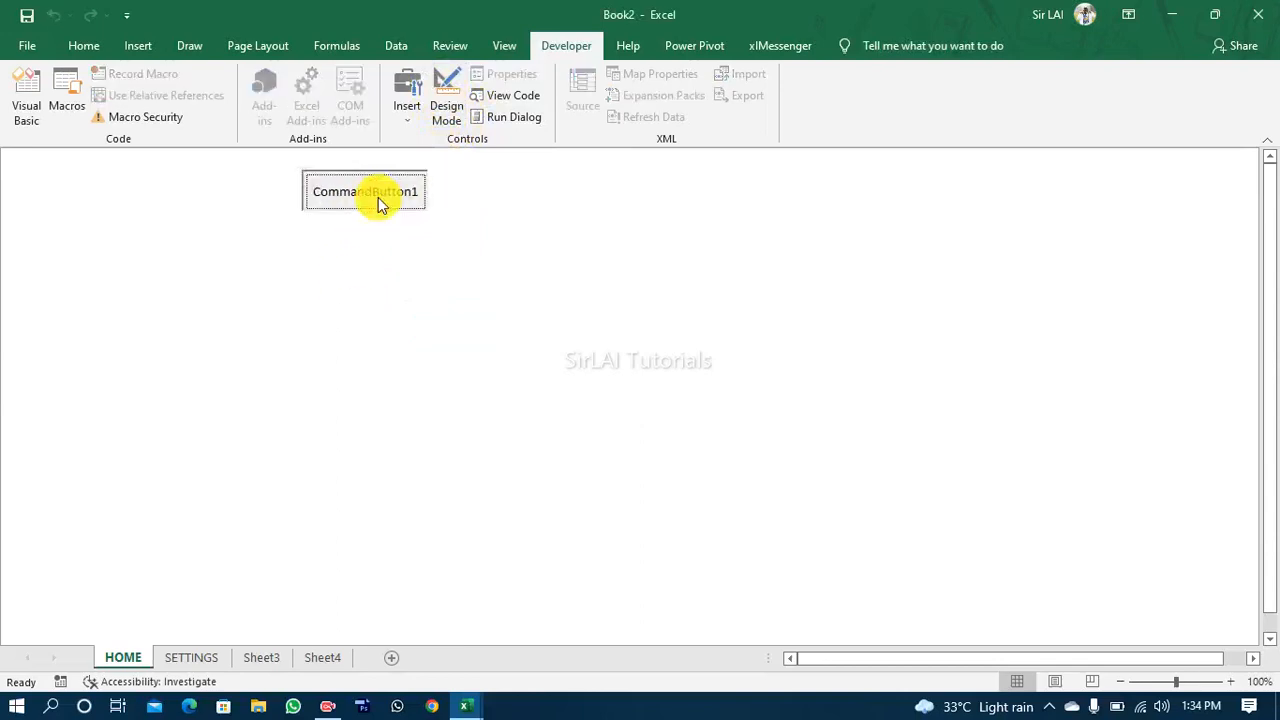
click(379, 199)
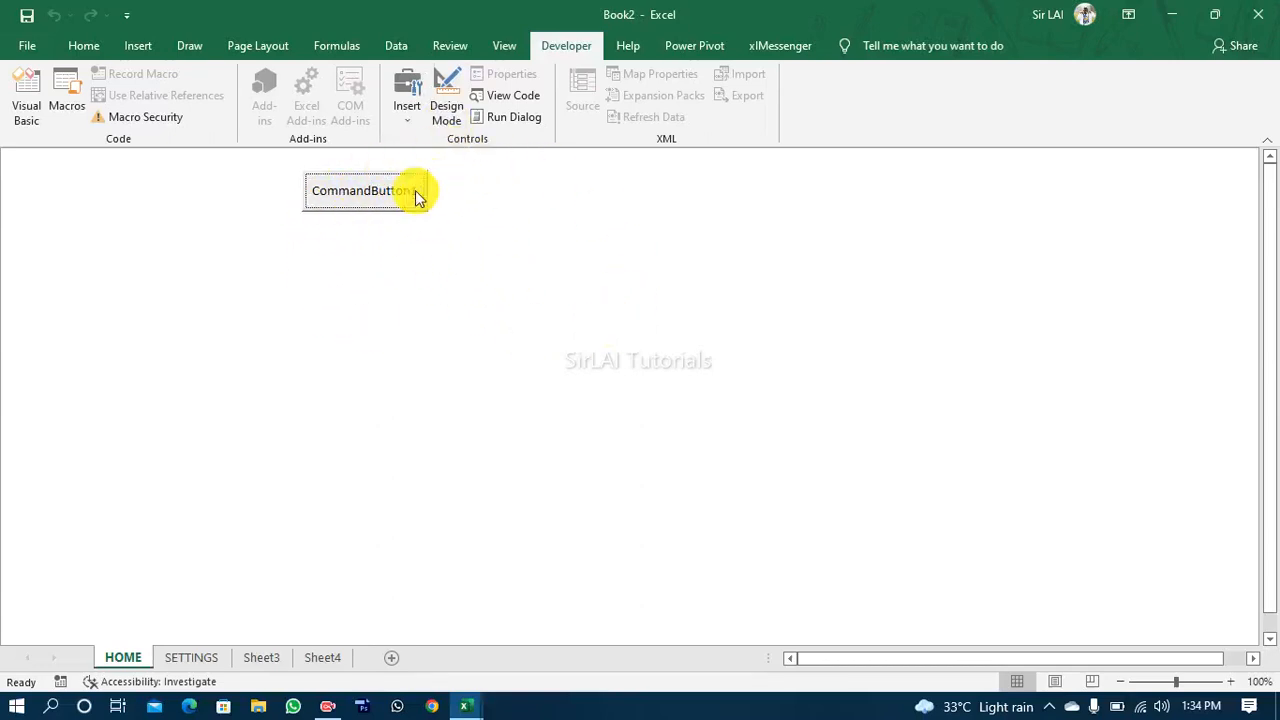
Step: Turn Design Mode back on and move the command button lower, to about Left 252 and Top 51
click(449, 105)
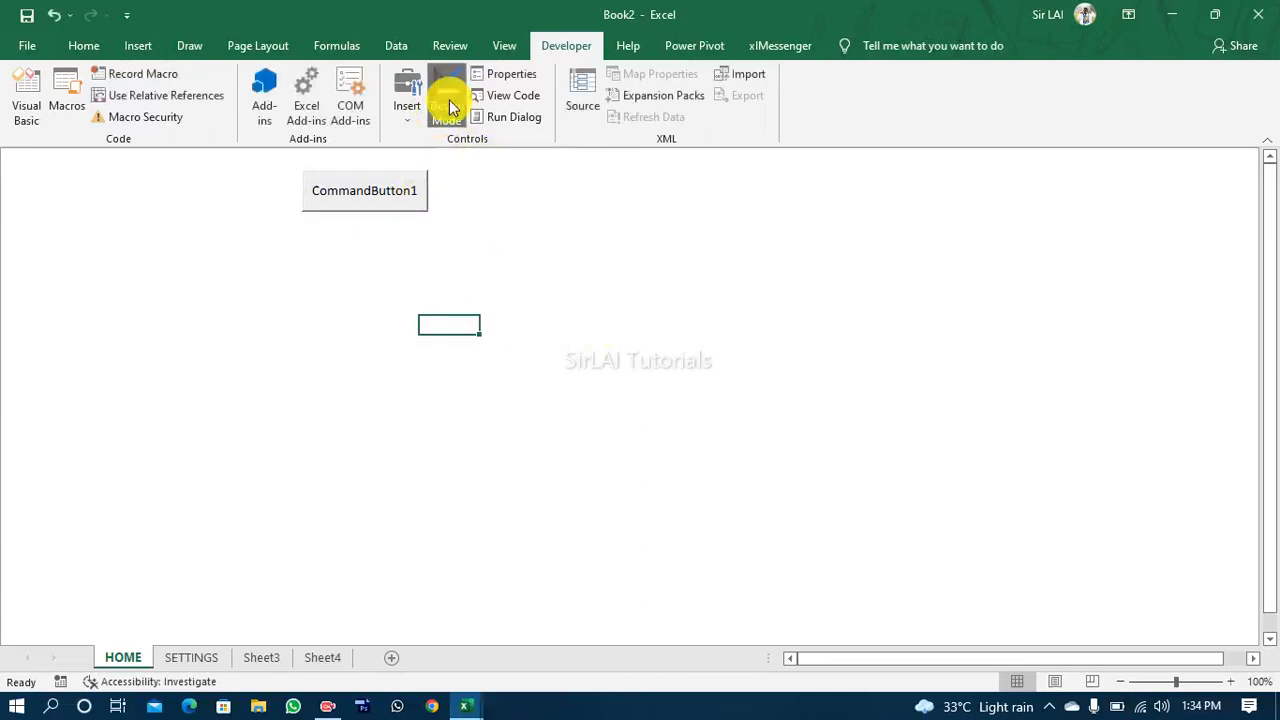
click(449, 105)
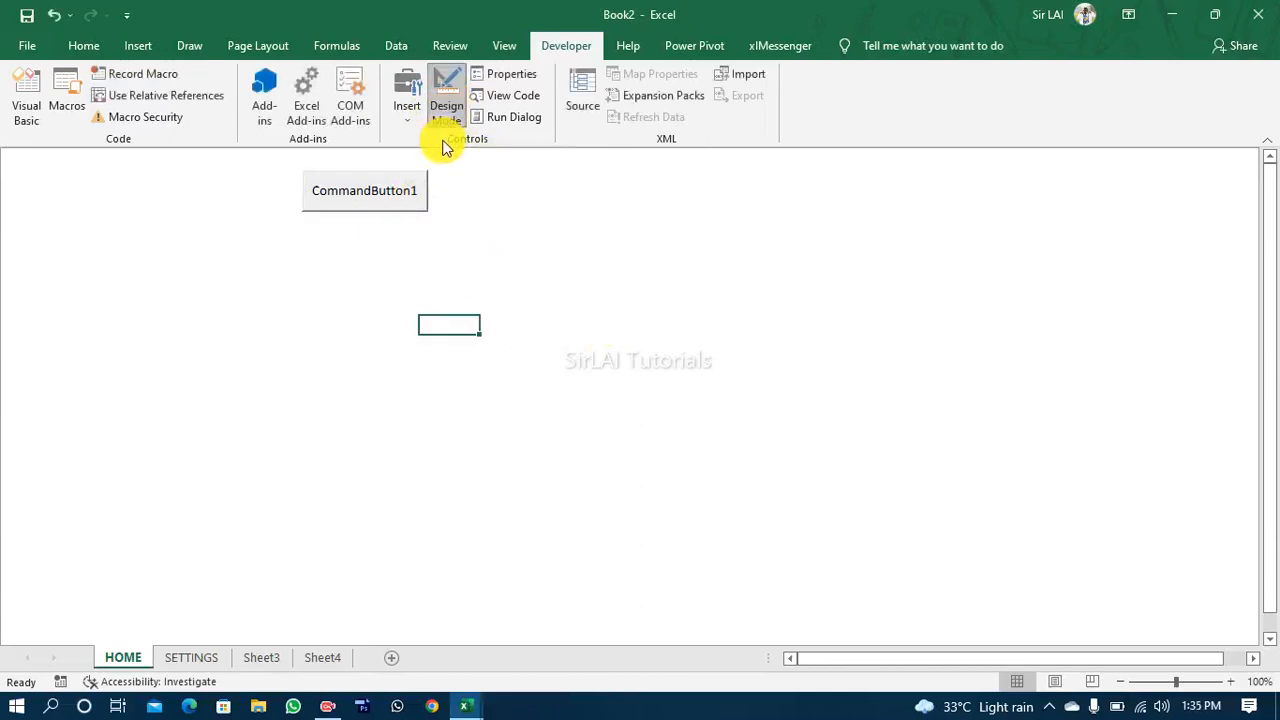
click(351, 202)
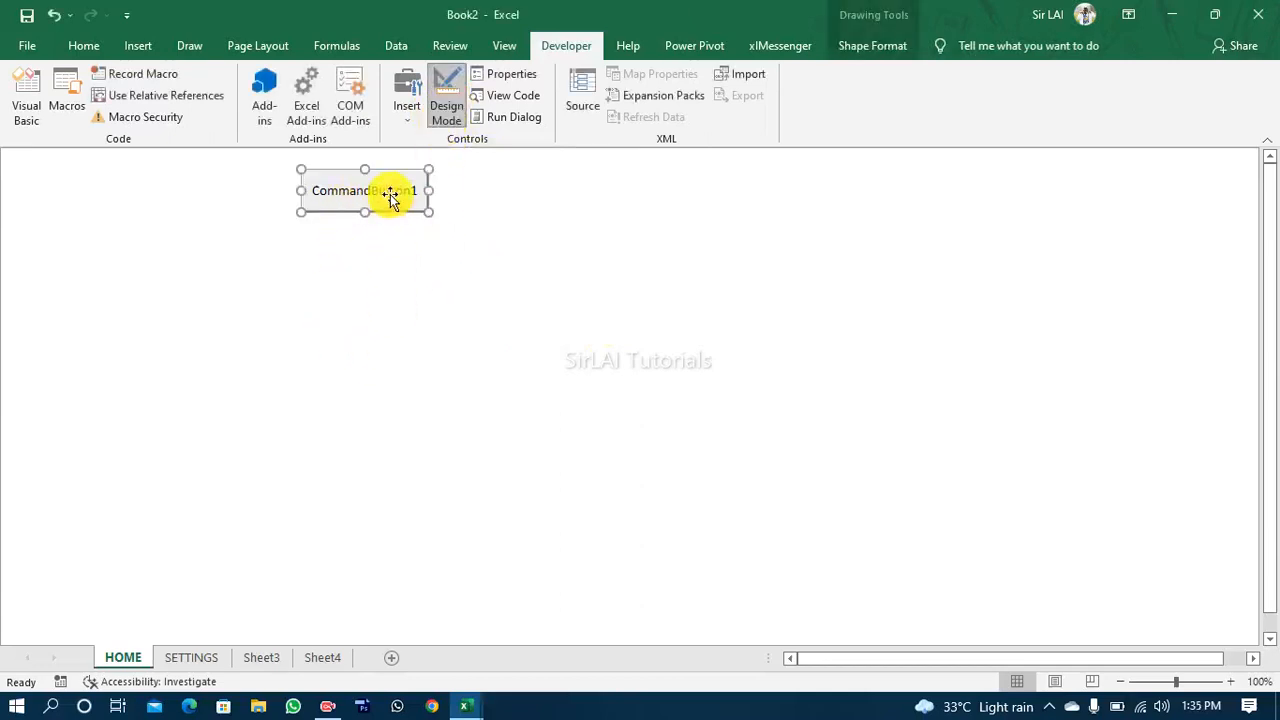
drag(390, 196, 400, 243)
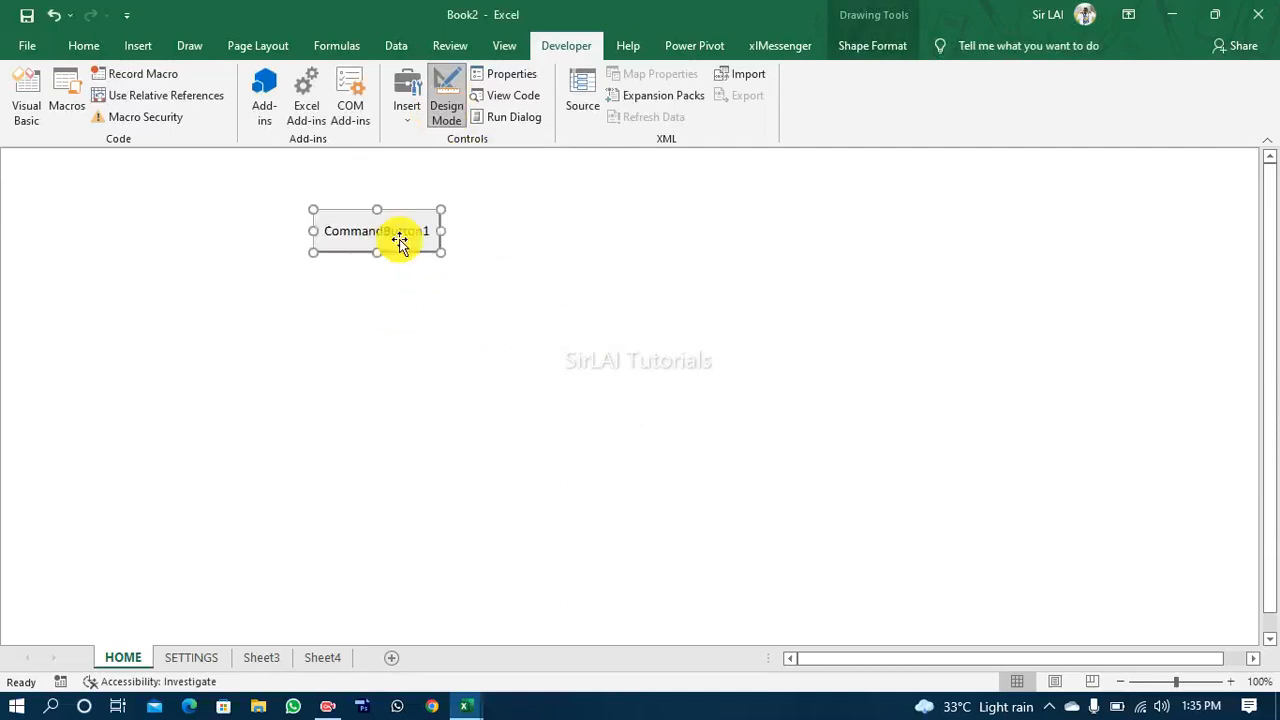
Step: Open the command button's properties beside it and select the Name property
click(505, 88)
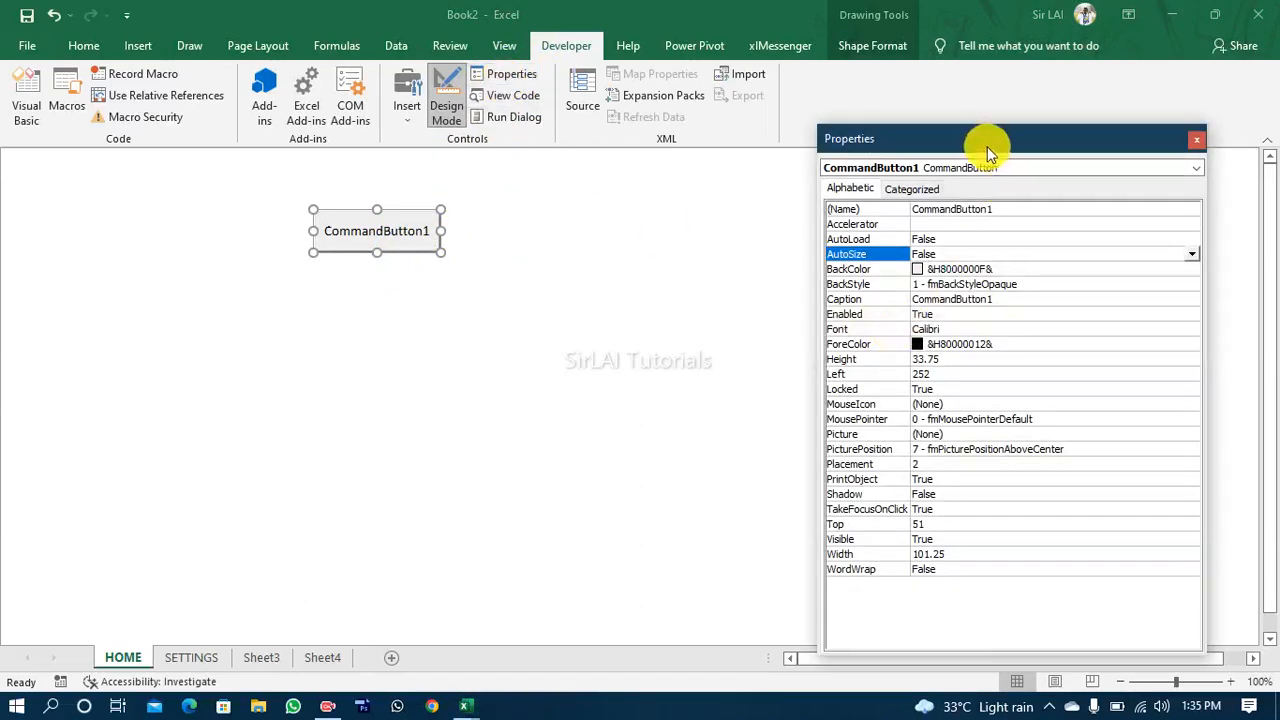
drag(940, 137, 790, 118)
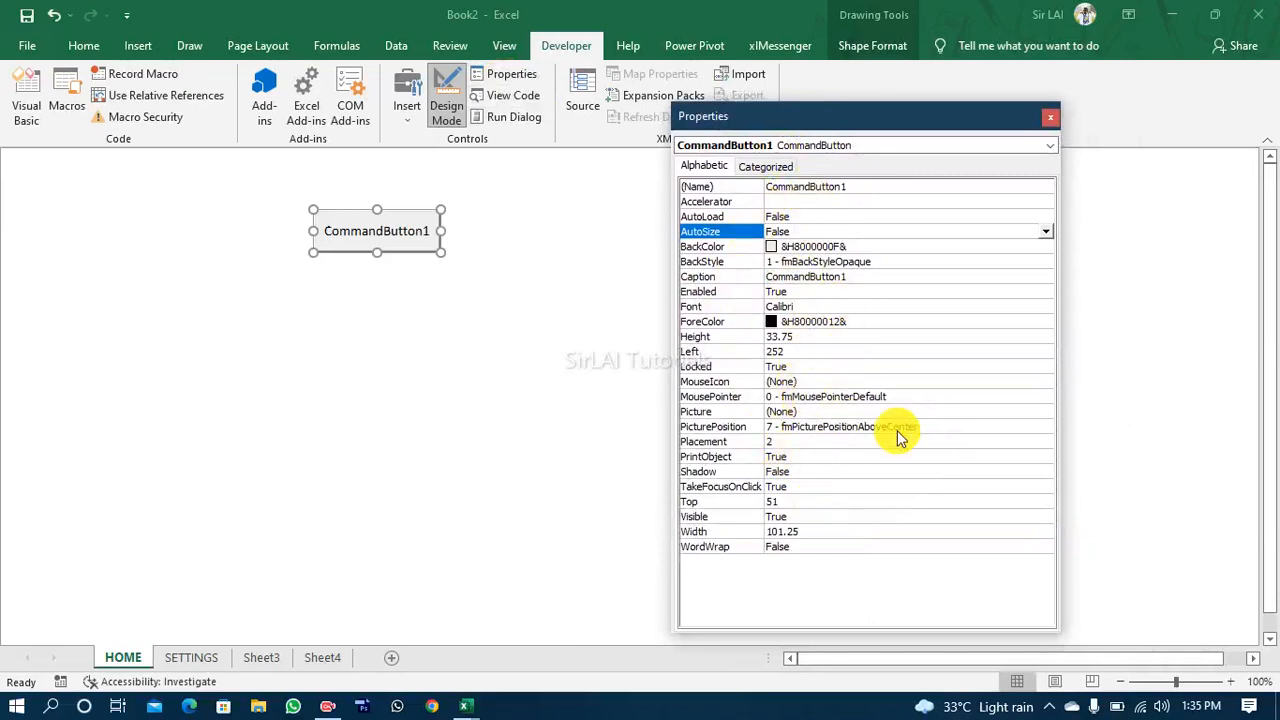
click(405, 243)
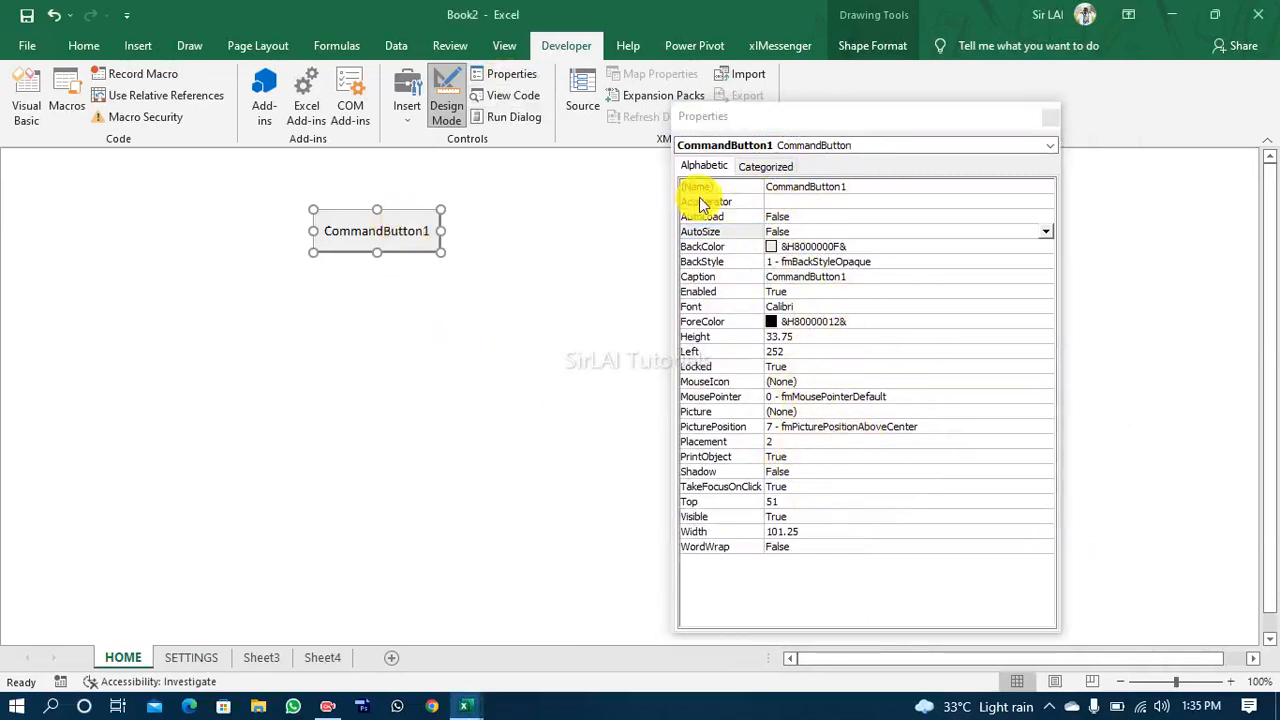
click(858, 189)
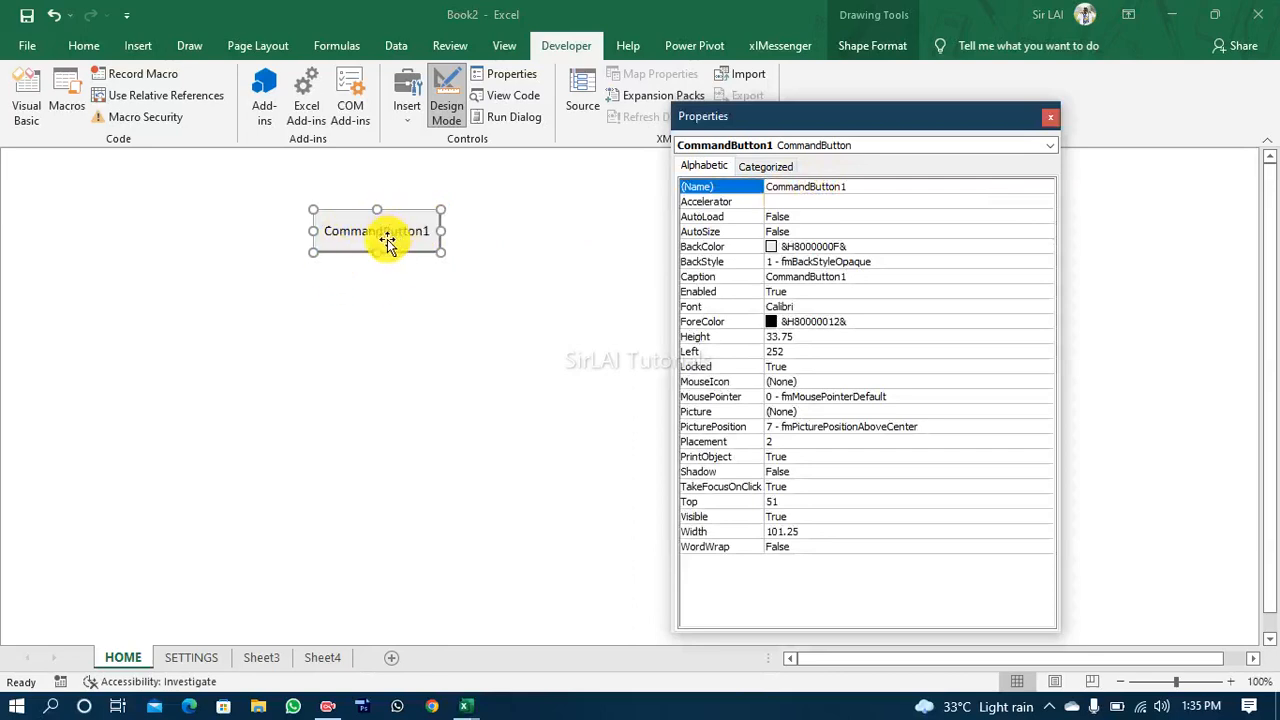
Step: Change the command button's Caption property to SUBJECTS
click(862, 186)
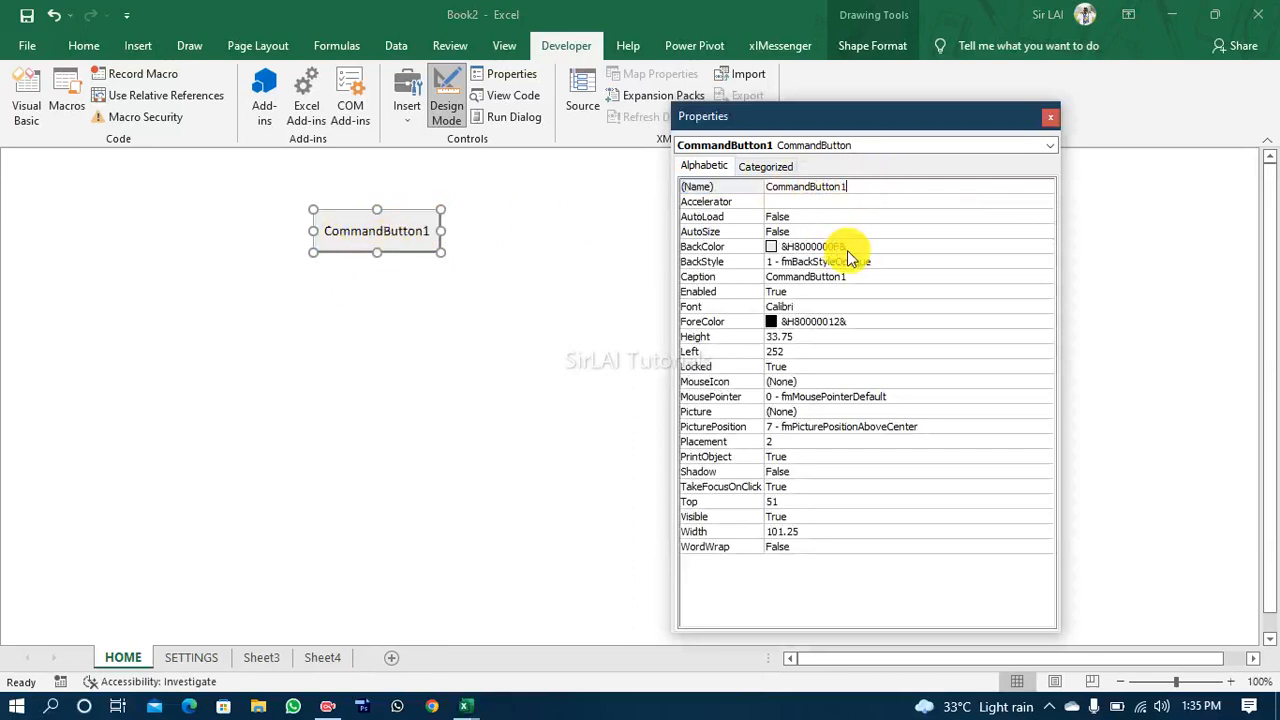
click(835, 277)
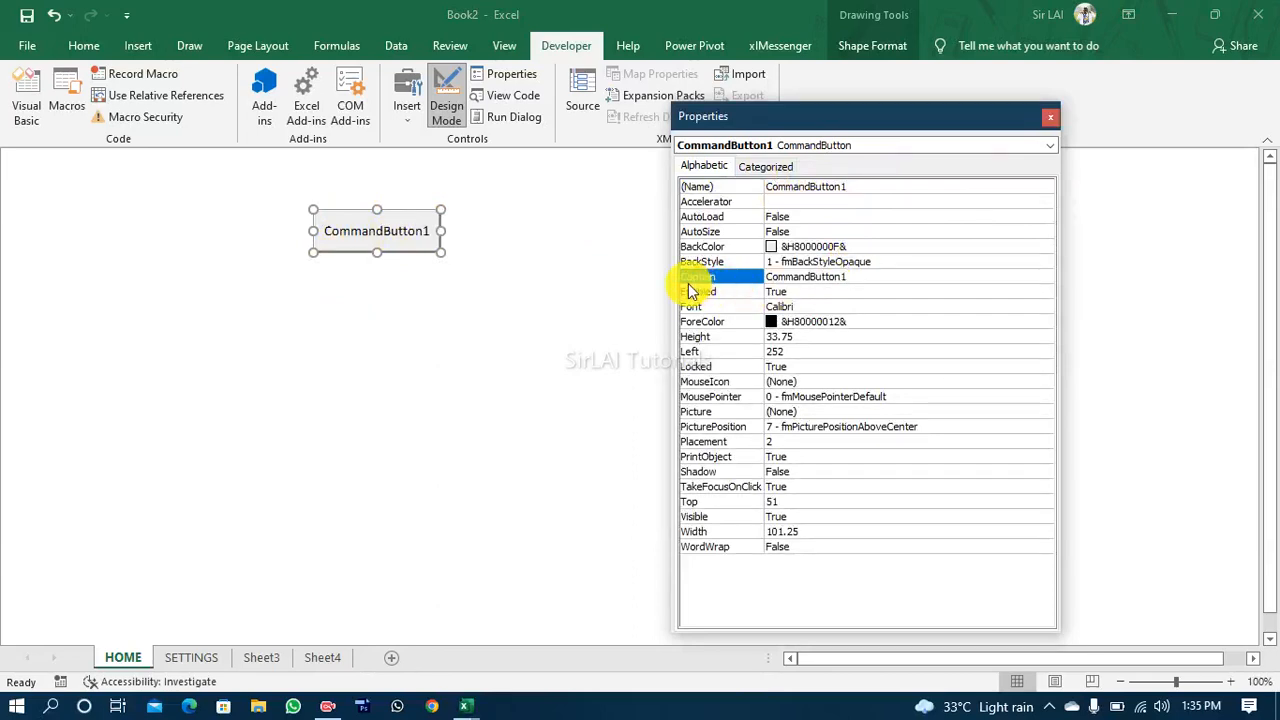
click(855, 279)
key(BackSpace)
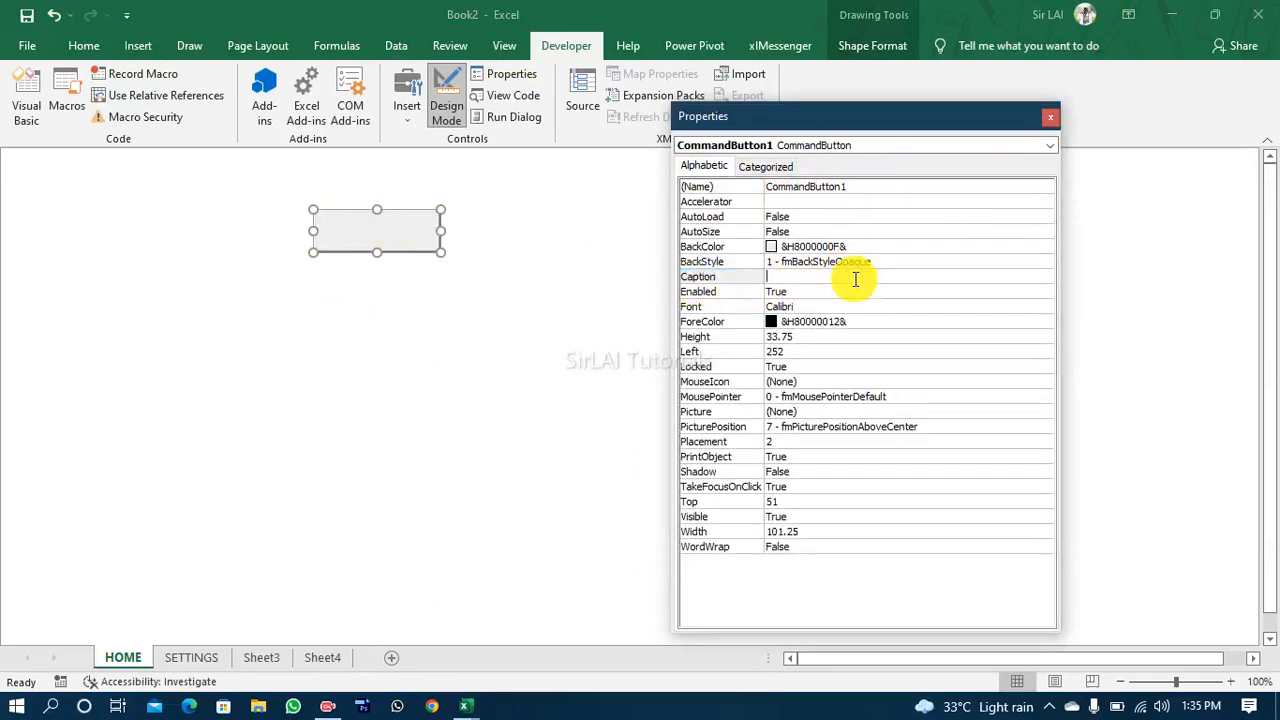
text(SUBJECTS)
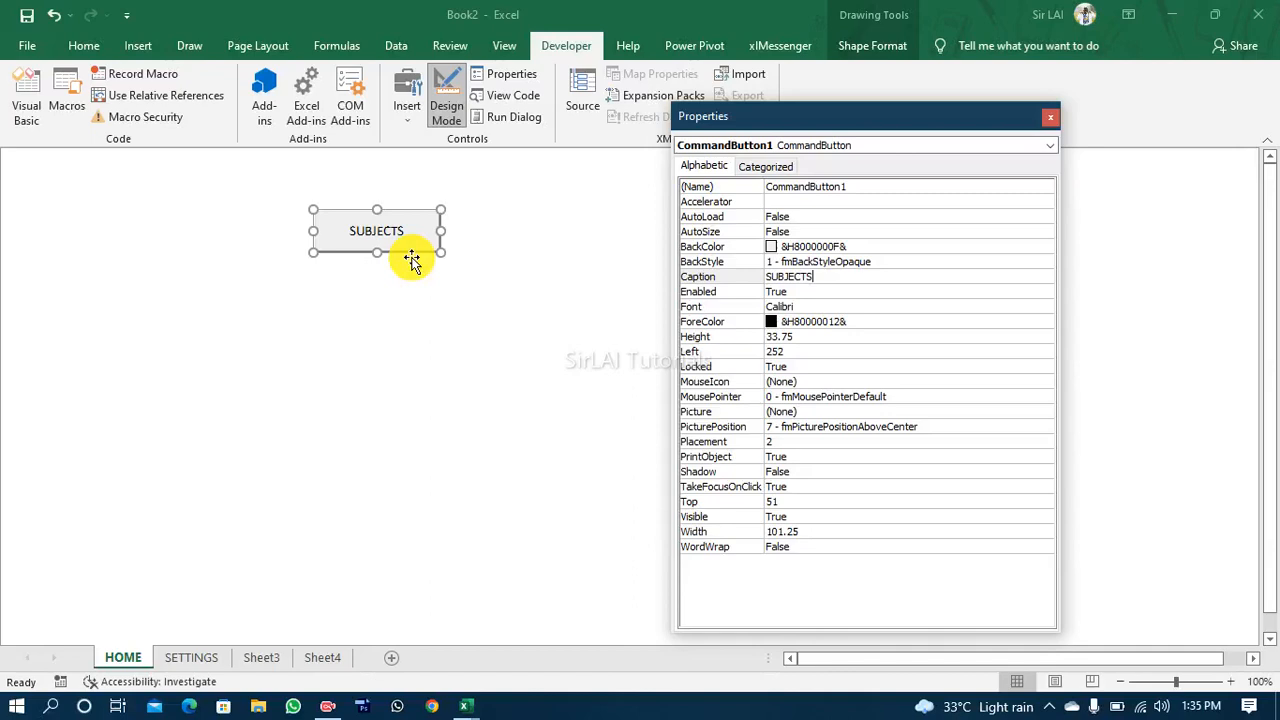
Step: Rename the SUBJECTS button to cmdsubjects through its Name property
click(855, 190)
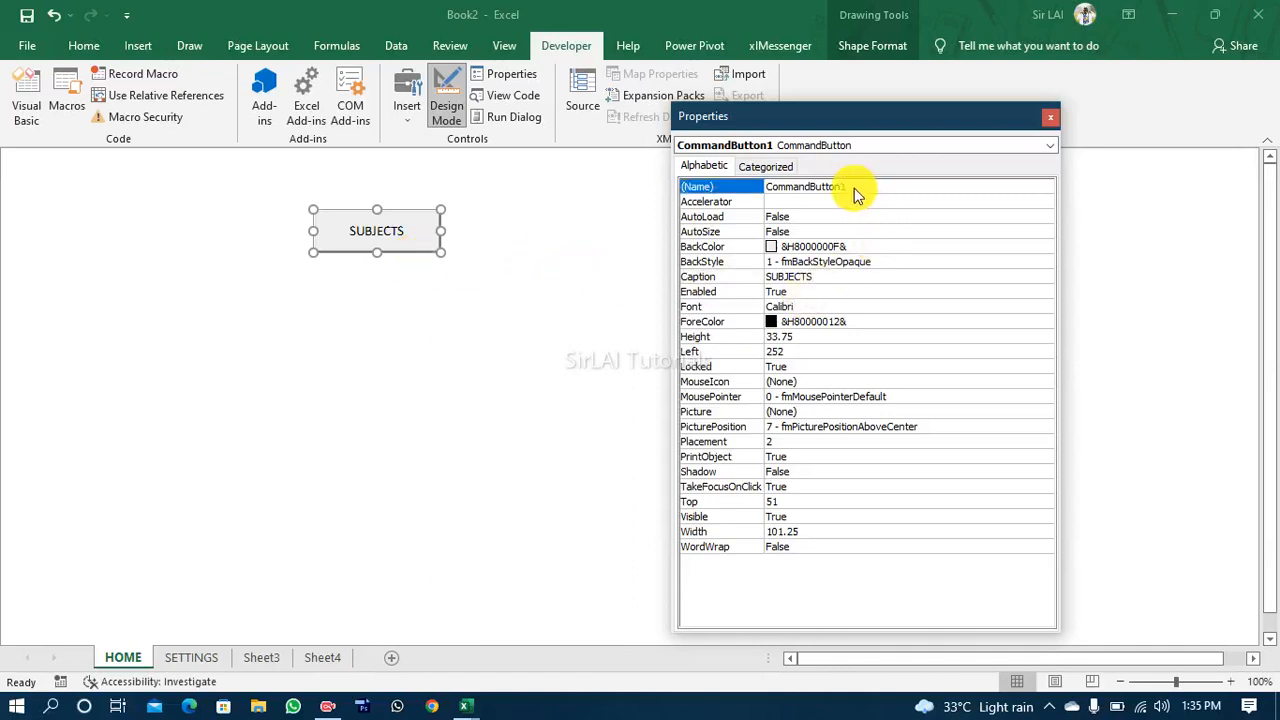
click(856, 188)
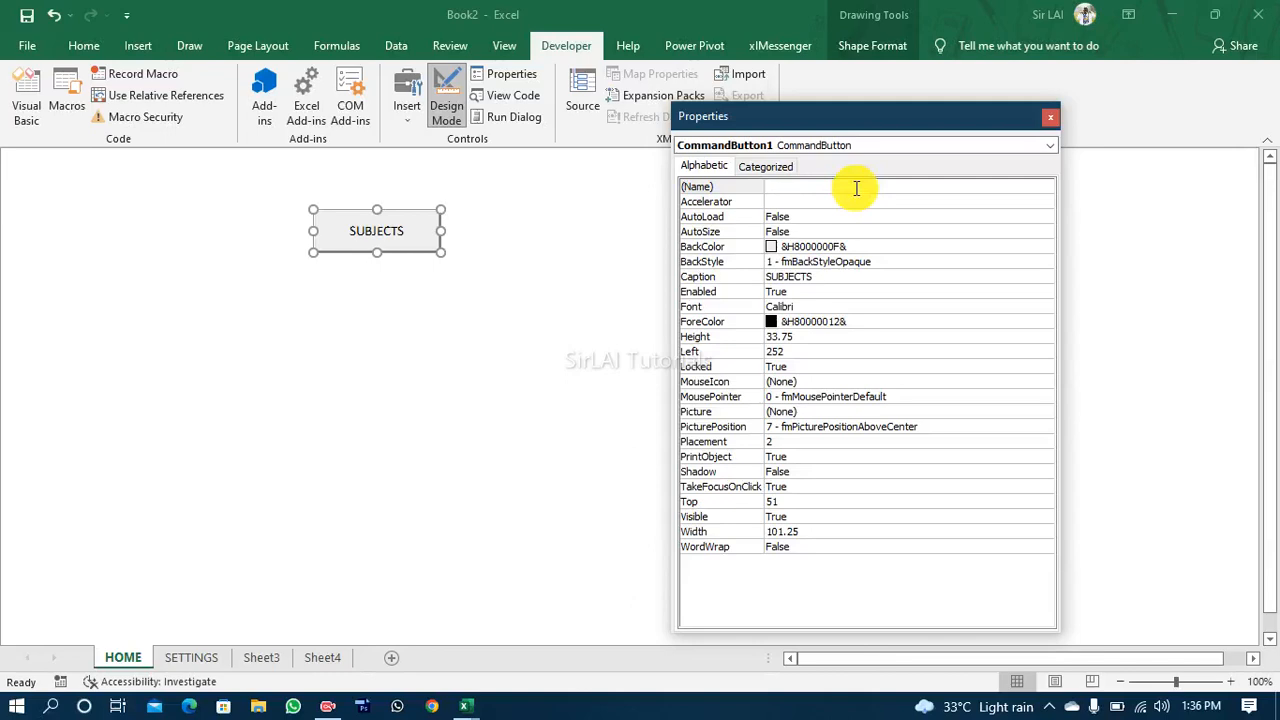
text(cmdsubjects)
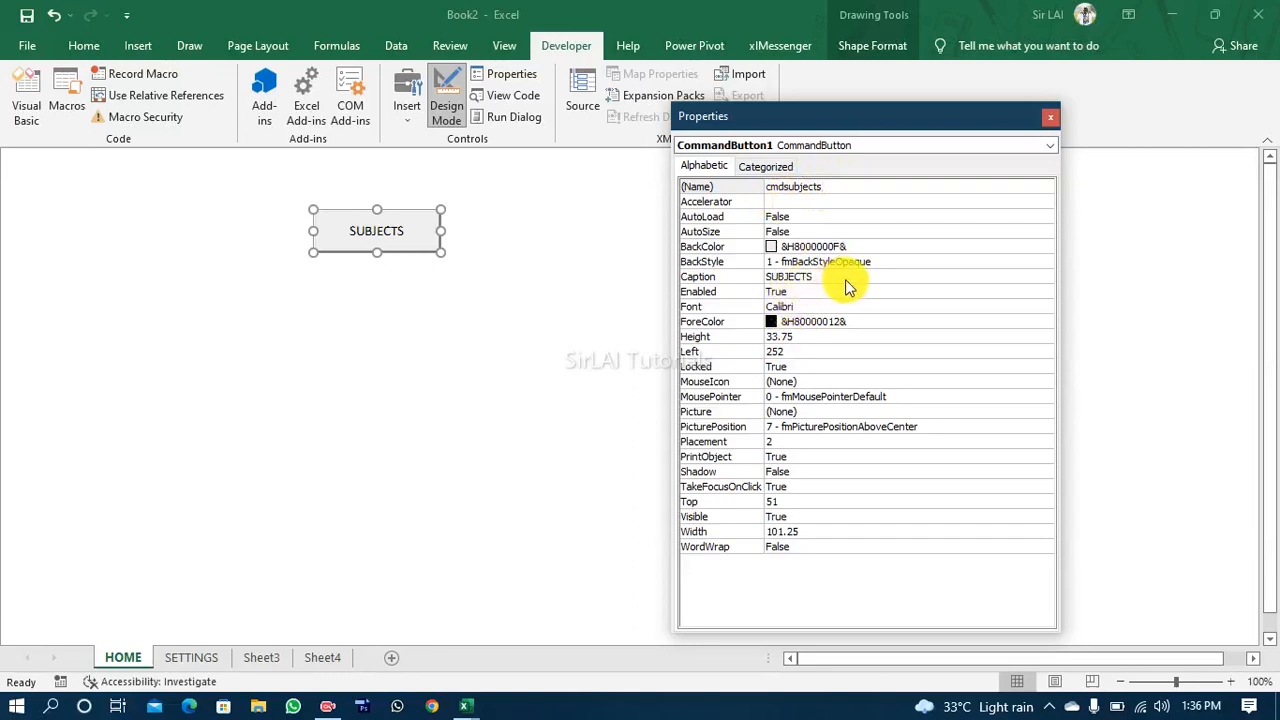
Step: Open the font settings of the SUBJECTS button and move the dialog clear of the button
click(799, 309)
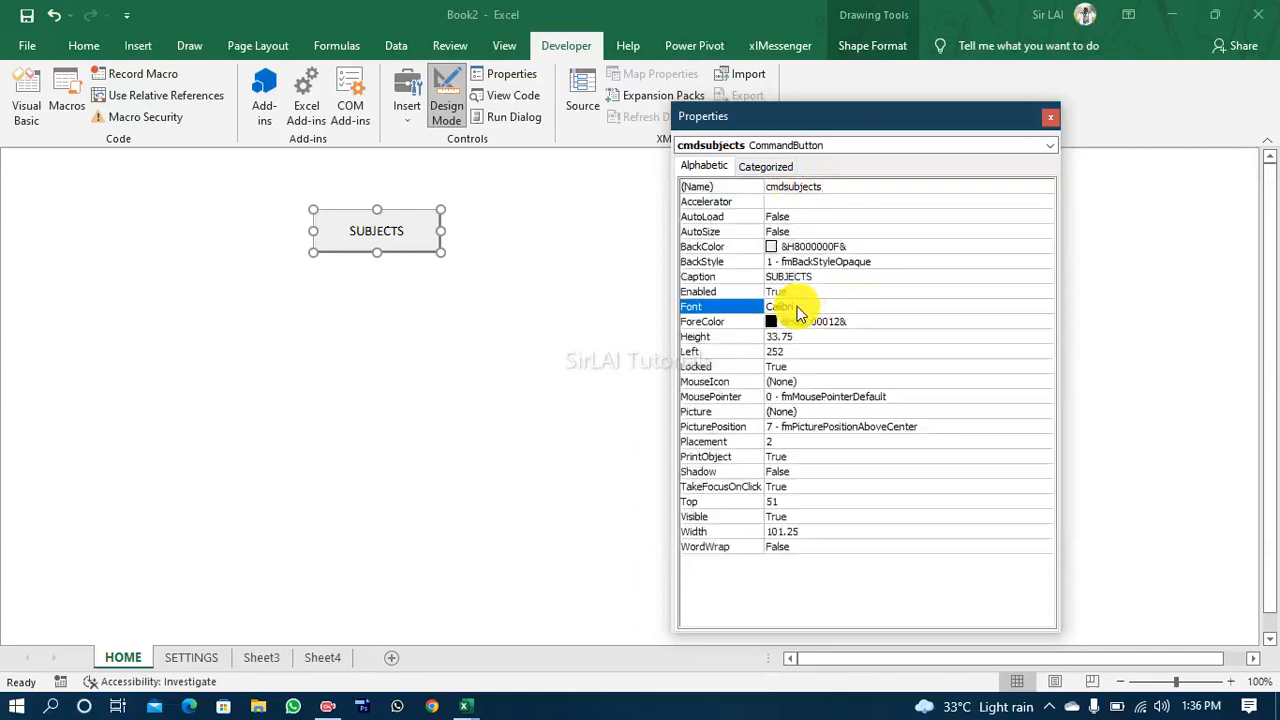
click(1045, 306)
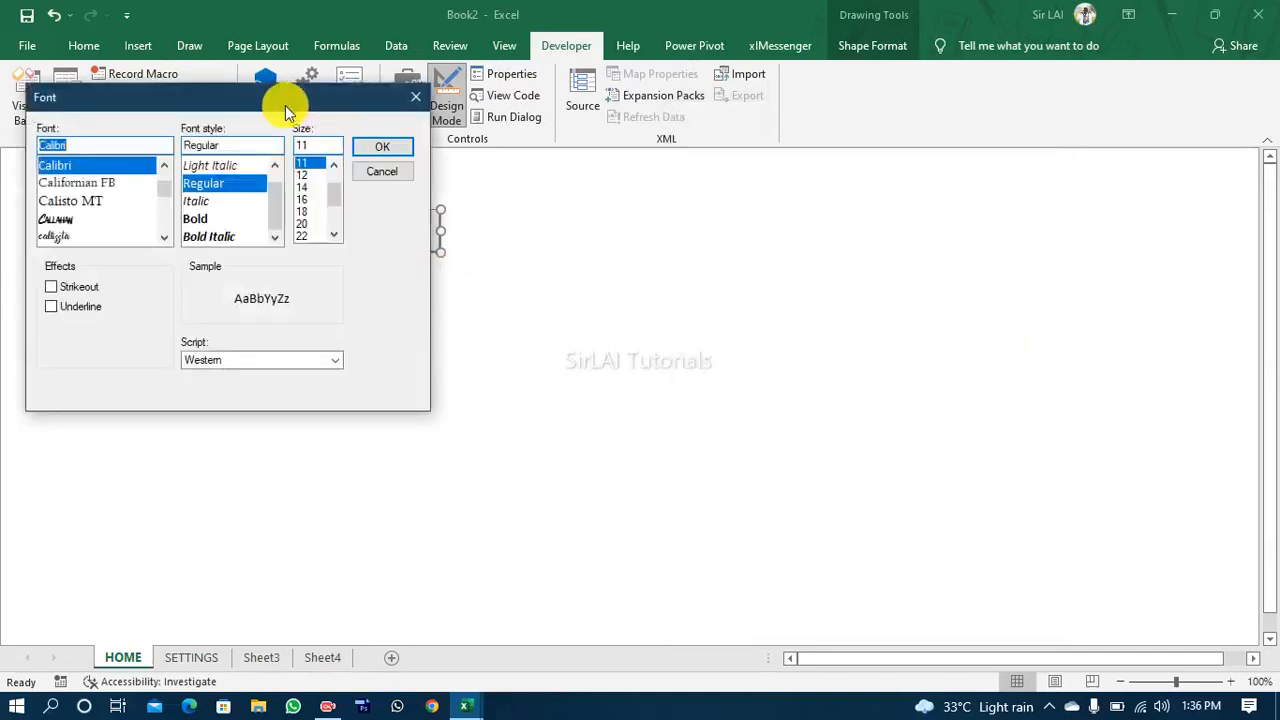
drag(285, 105, 856, 169)
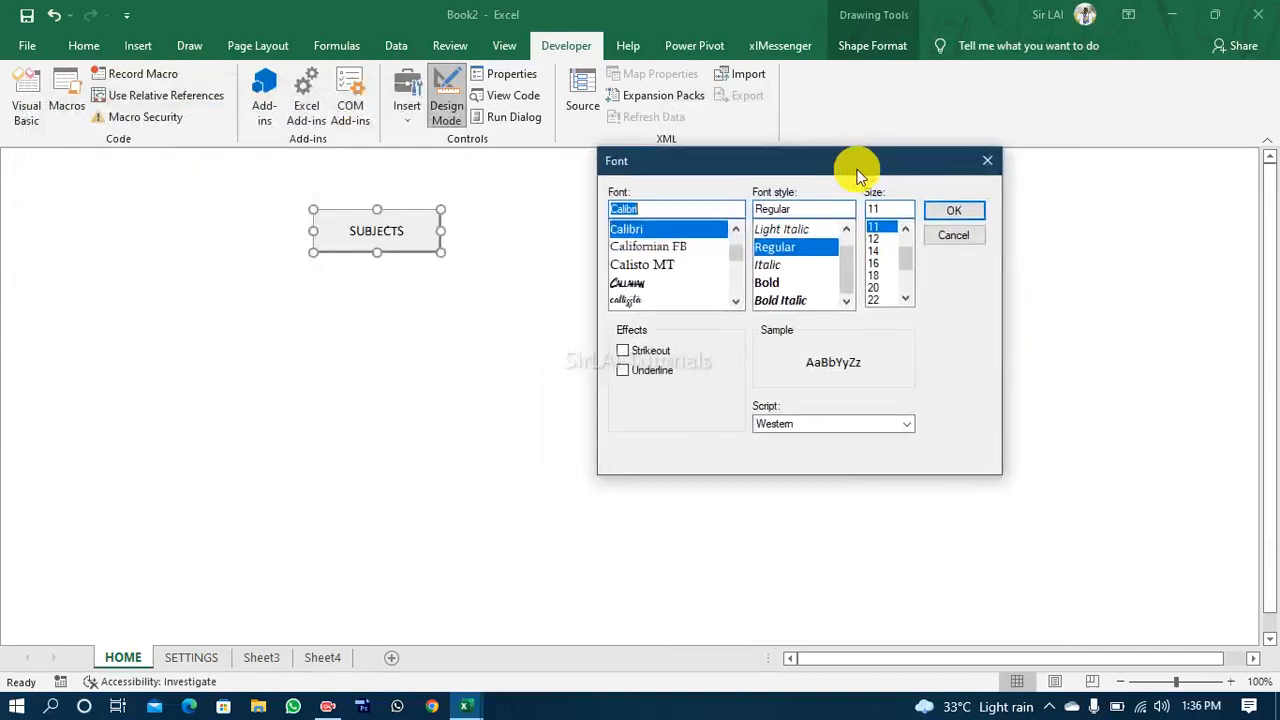
Step: Look through the available fonts following Calibri for a typeface for the button caption
click(736, 300)
click(736, 300)
click(736, 300)
click(736, 300)
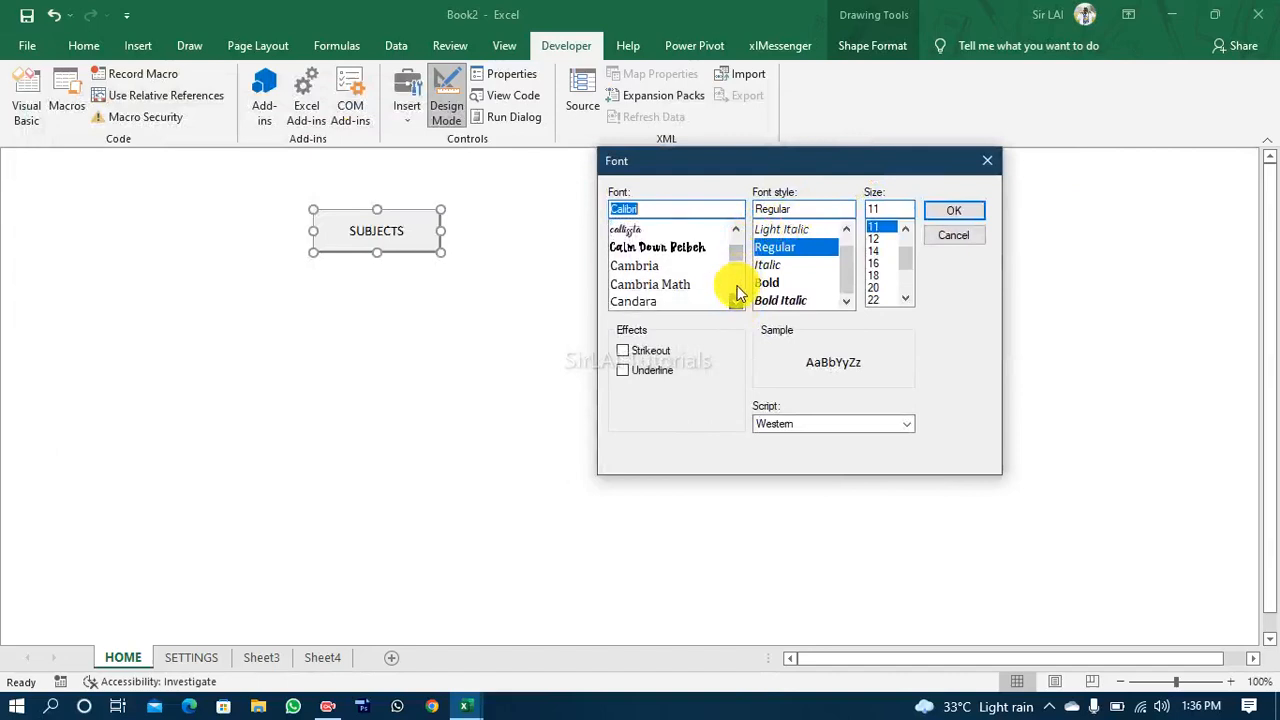
click(737, 300)
click(737, 301)
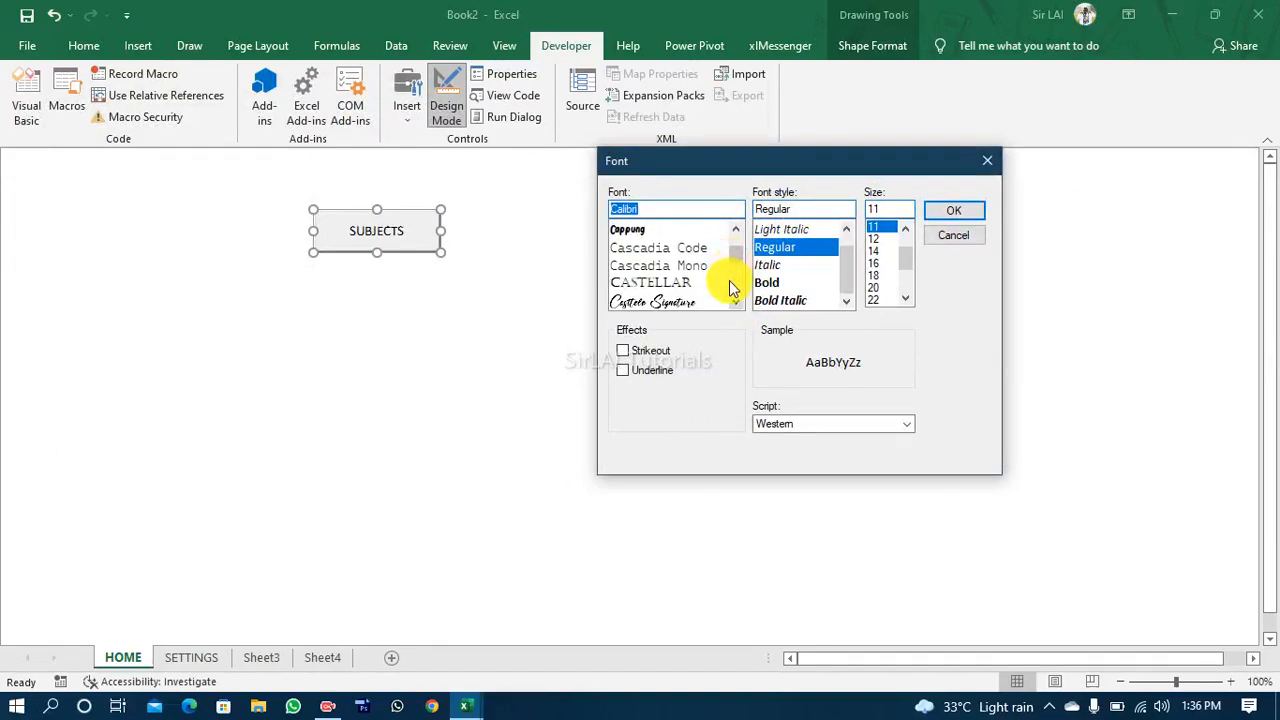
click(736, 300)
click(736, 300)
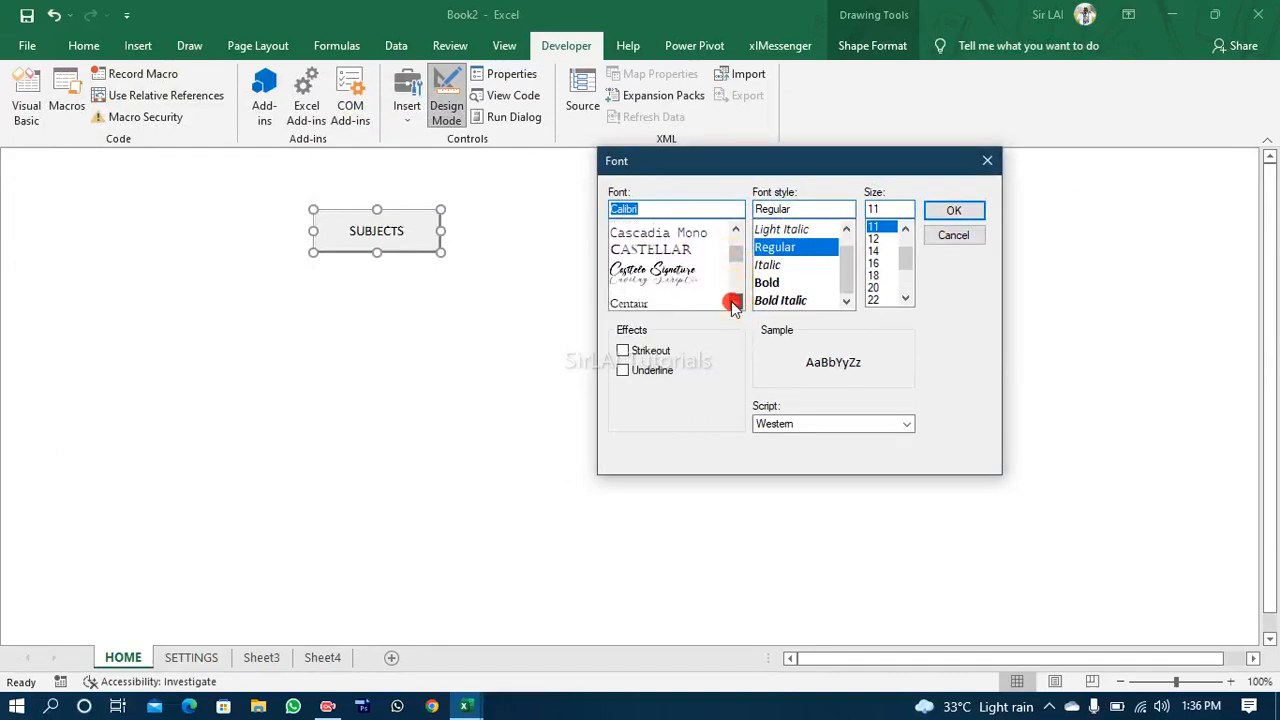
click(736, 300)
click(735, 302)
click(735, 302)
click(735, 257)
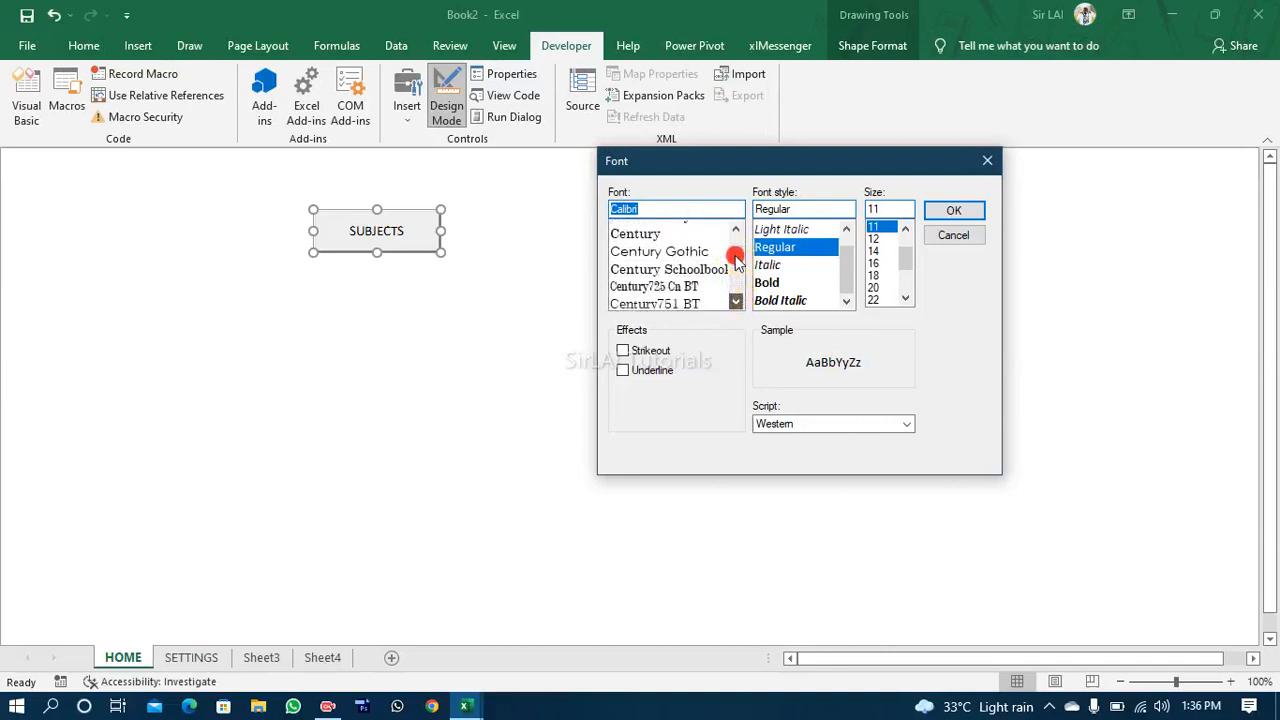
scroll(693, 226, down, 5)
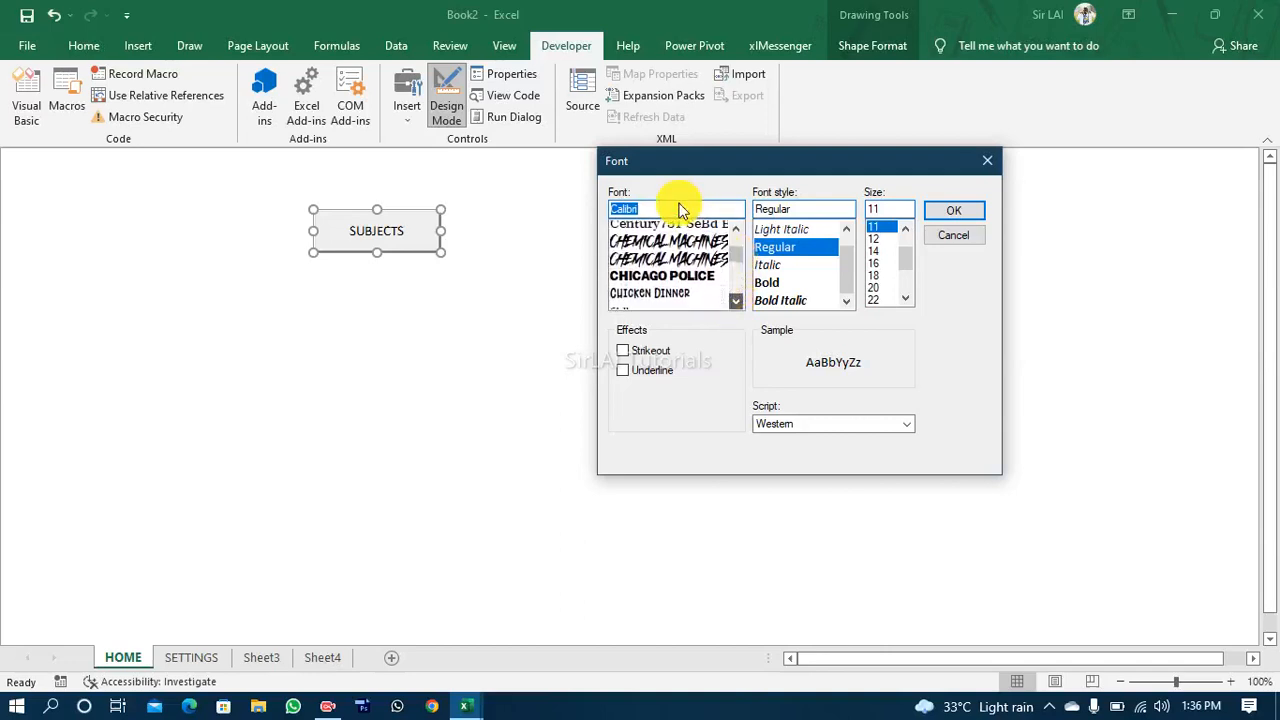
Step: Find the fonts beginning with "sw" and apply Swis721 Blk2 BT, Black style, size 12, to the button caption
click(680, 210)
text(sw)
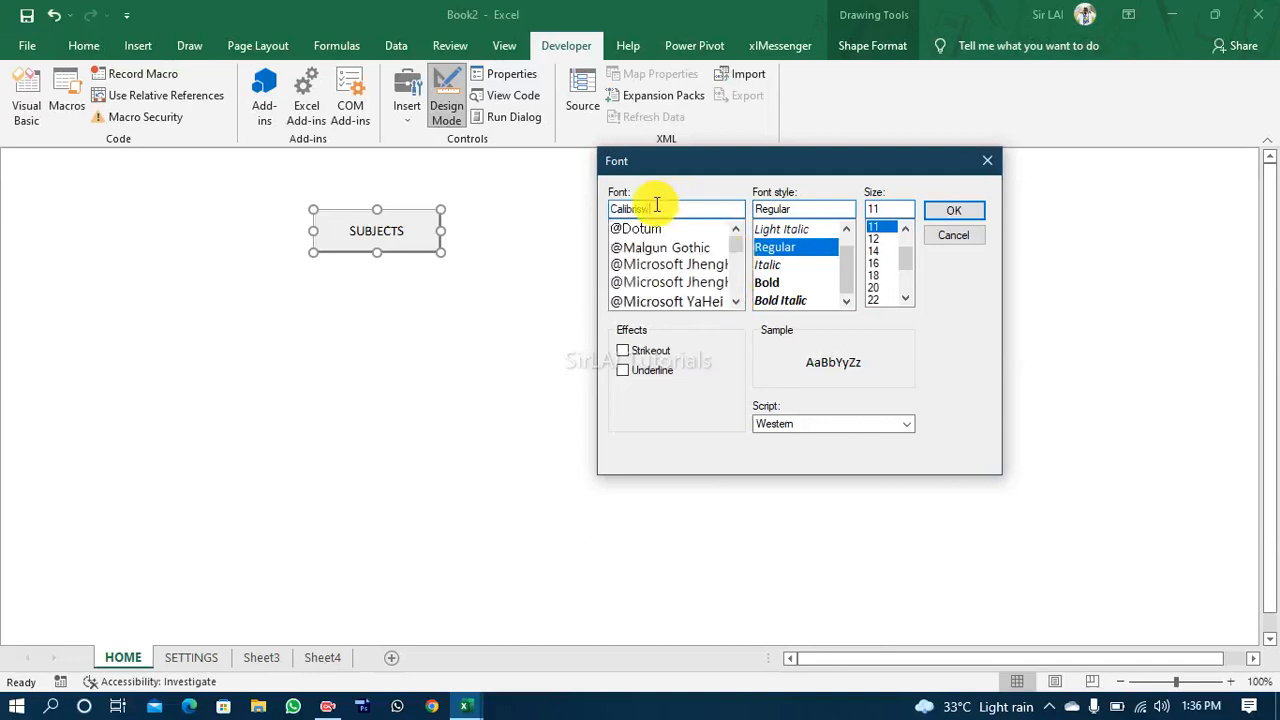
key(BackSpace)
key(BackSpace)
key(BackSpace)
key(BackSpace)
key(BackSpace)
key(BackSpace)
key(BackSpace)
key(BackSpace)
key(BackSpace)
text(sw)
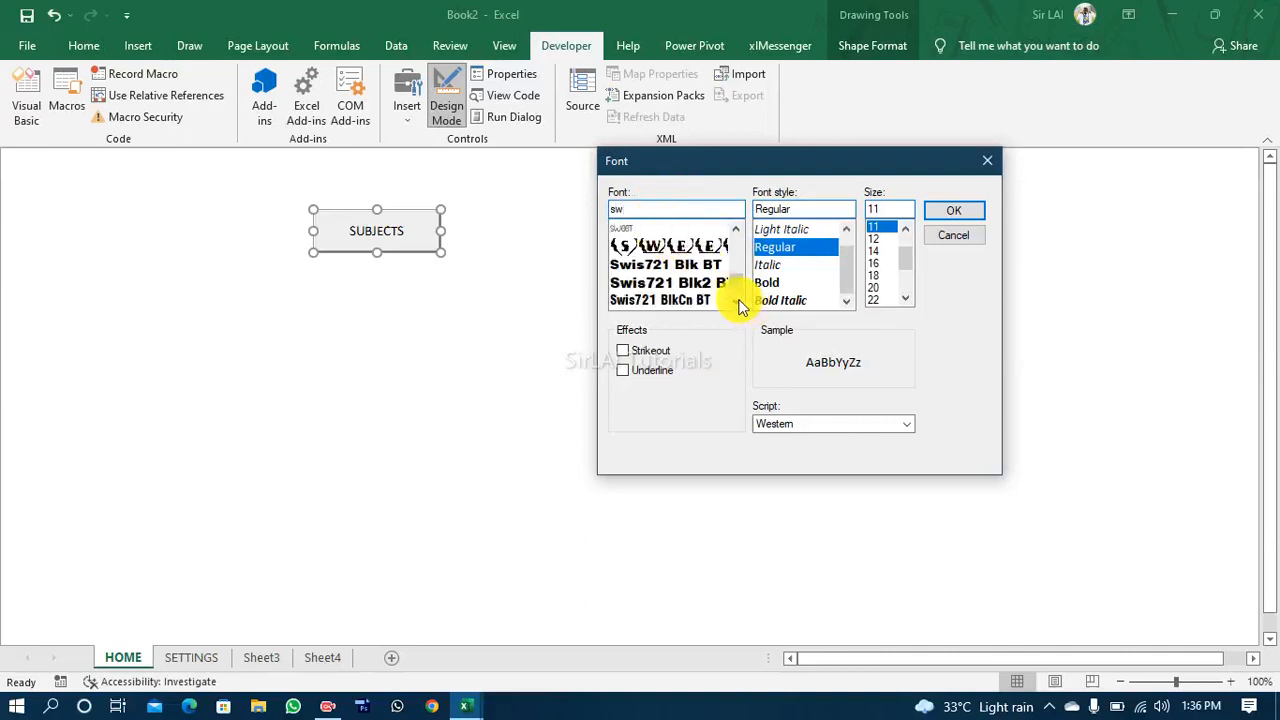
click(735, 301)
click(735, 301)
click(712, 250)
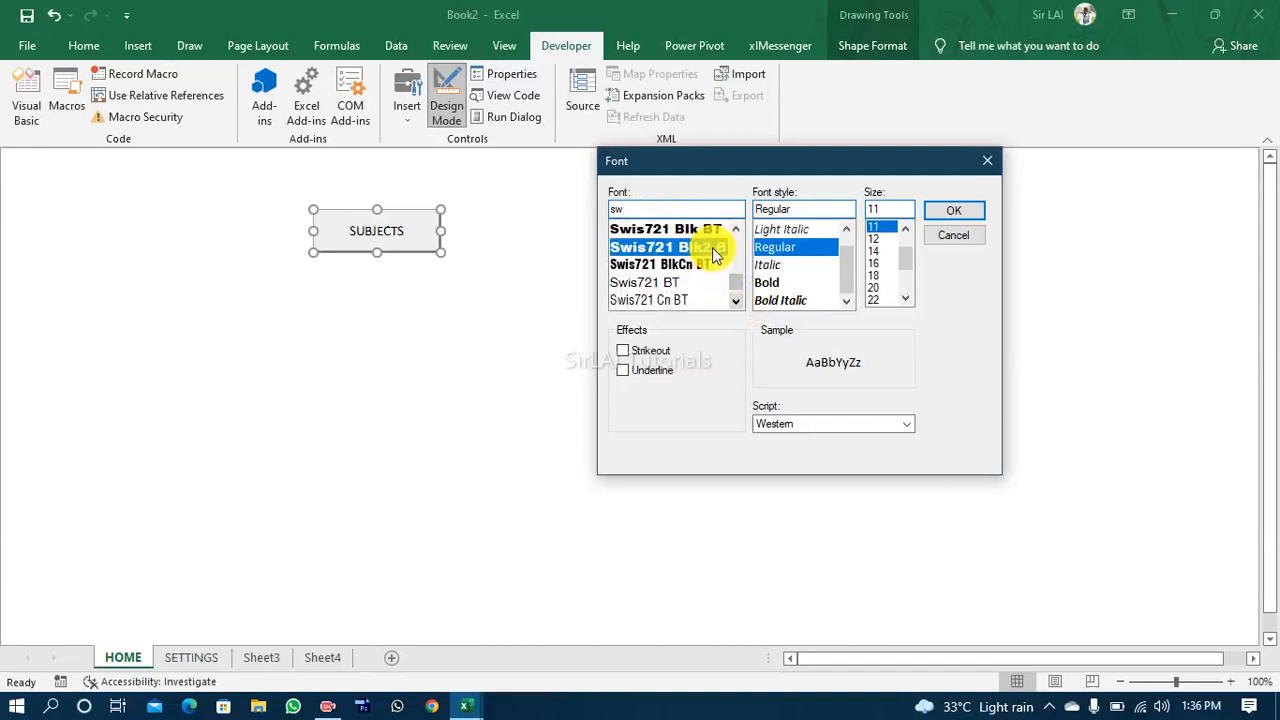
click(876, 240)
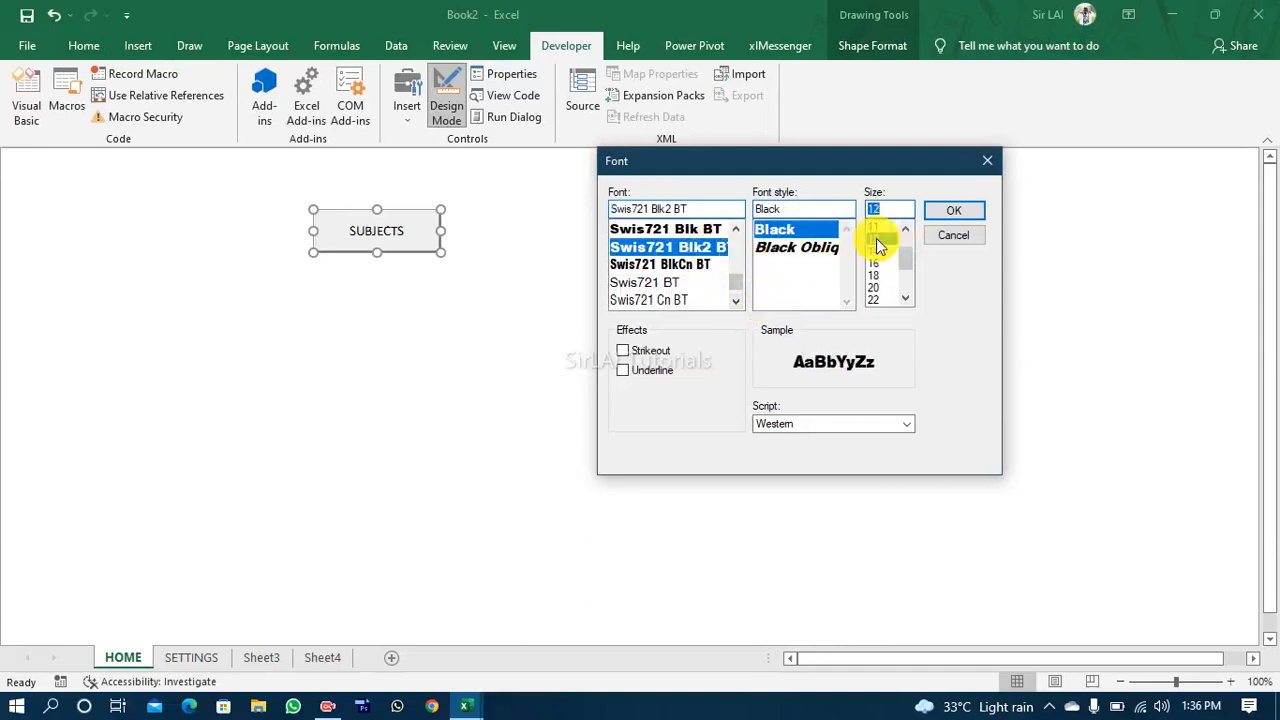
click(955, 210)
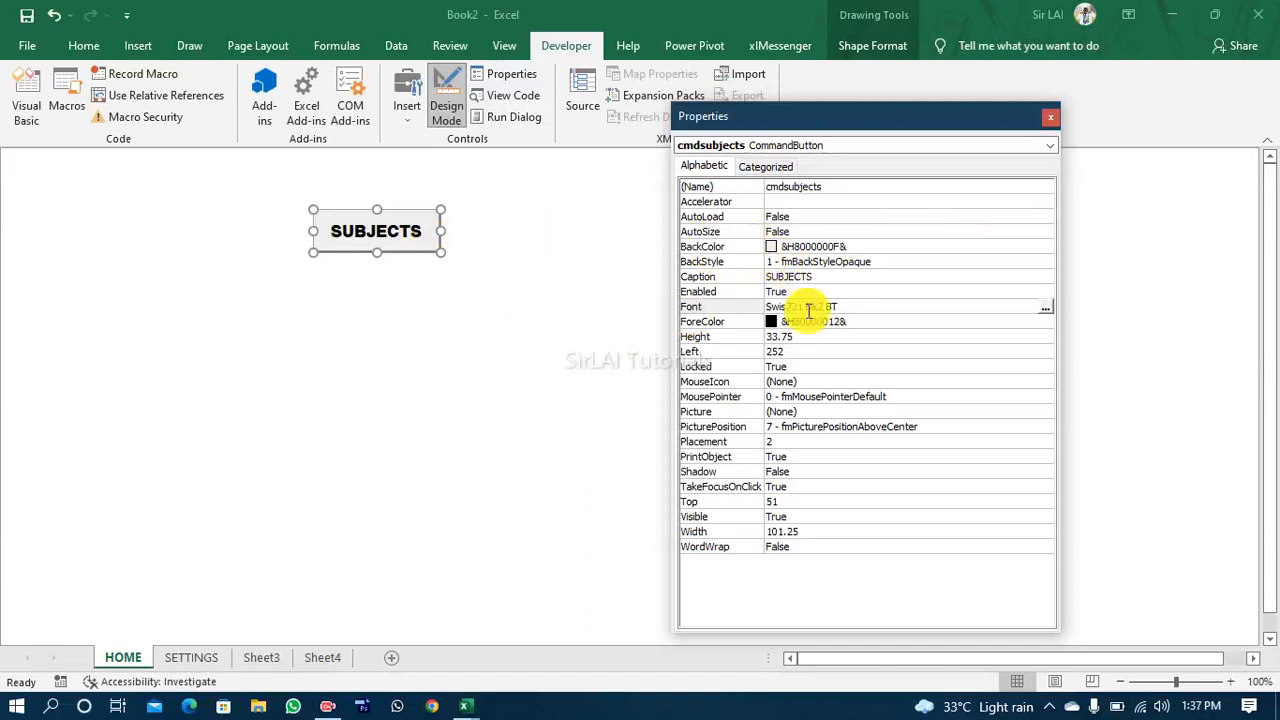
Step: Set the SUBJECTS button's BackColor to the palette green &H0000C000&
click(862, 248)
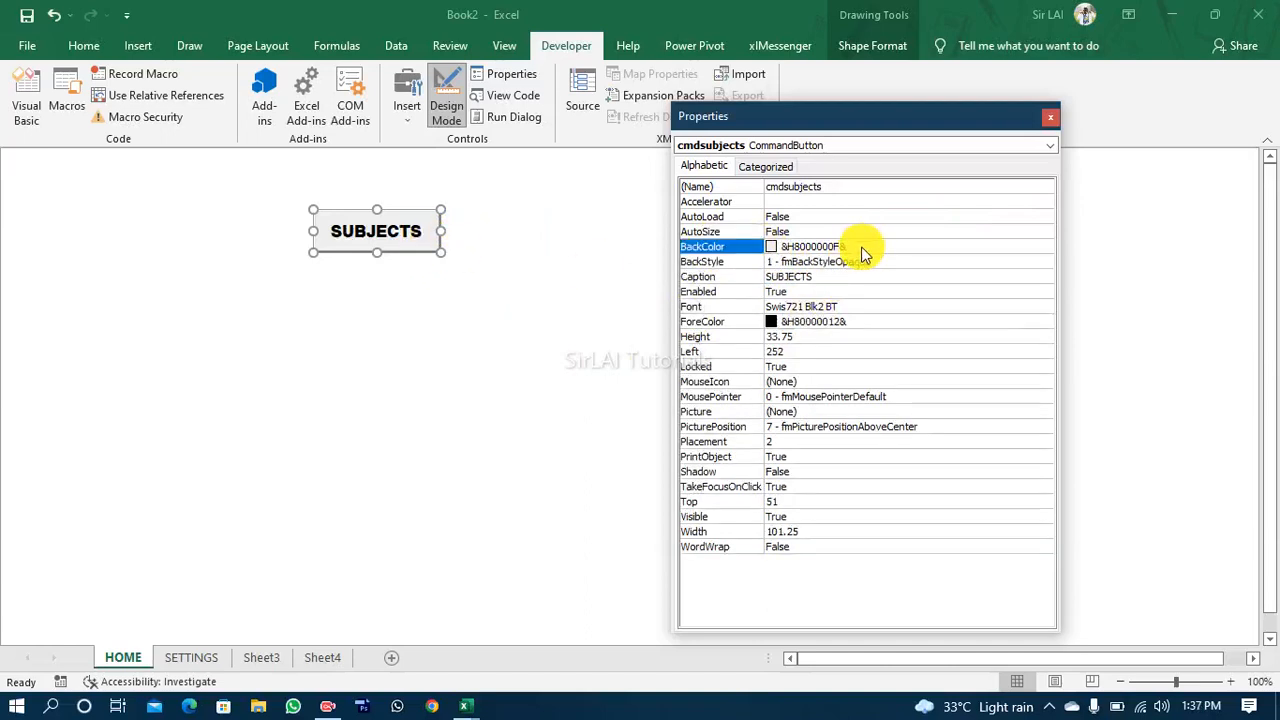
click(1045, 246)
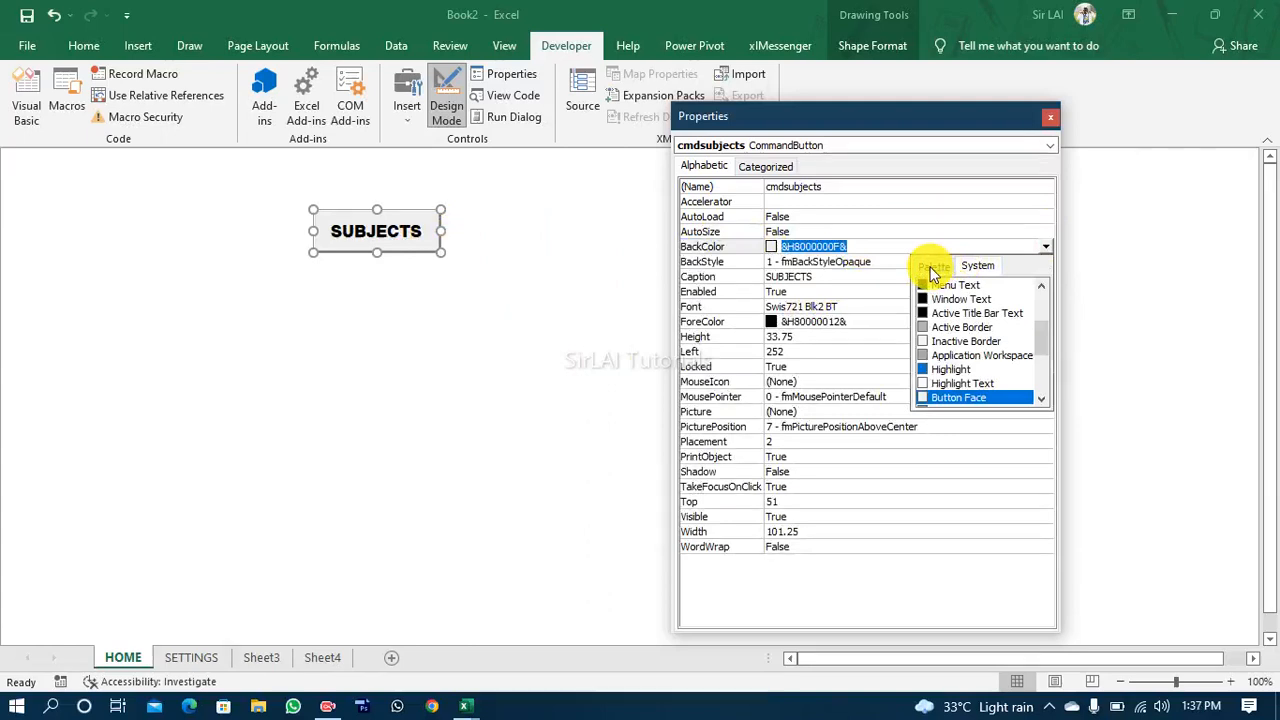
click(933, 267)
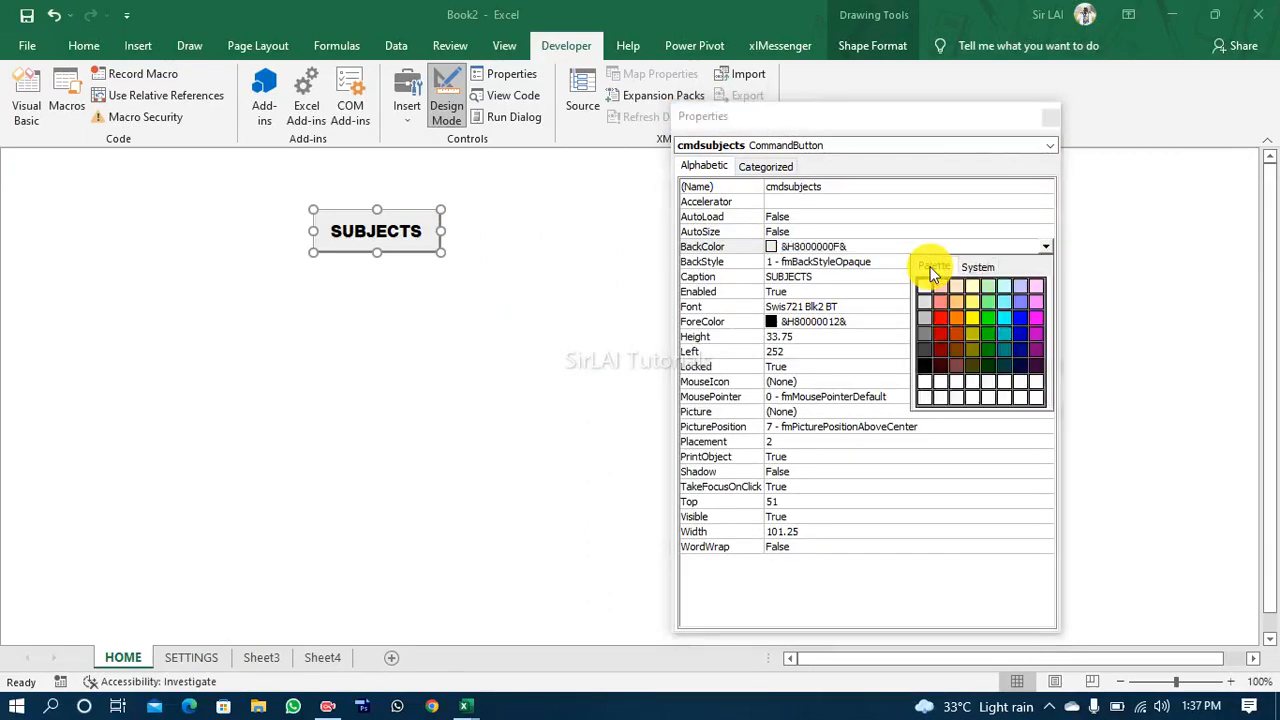
click(985, 330)
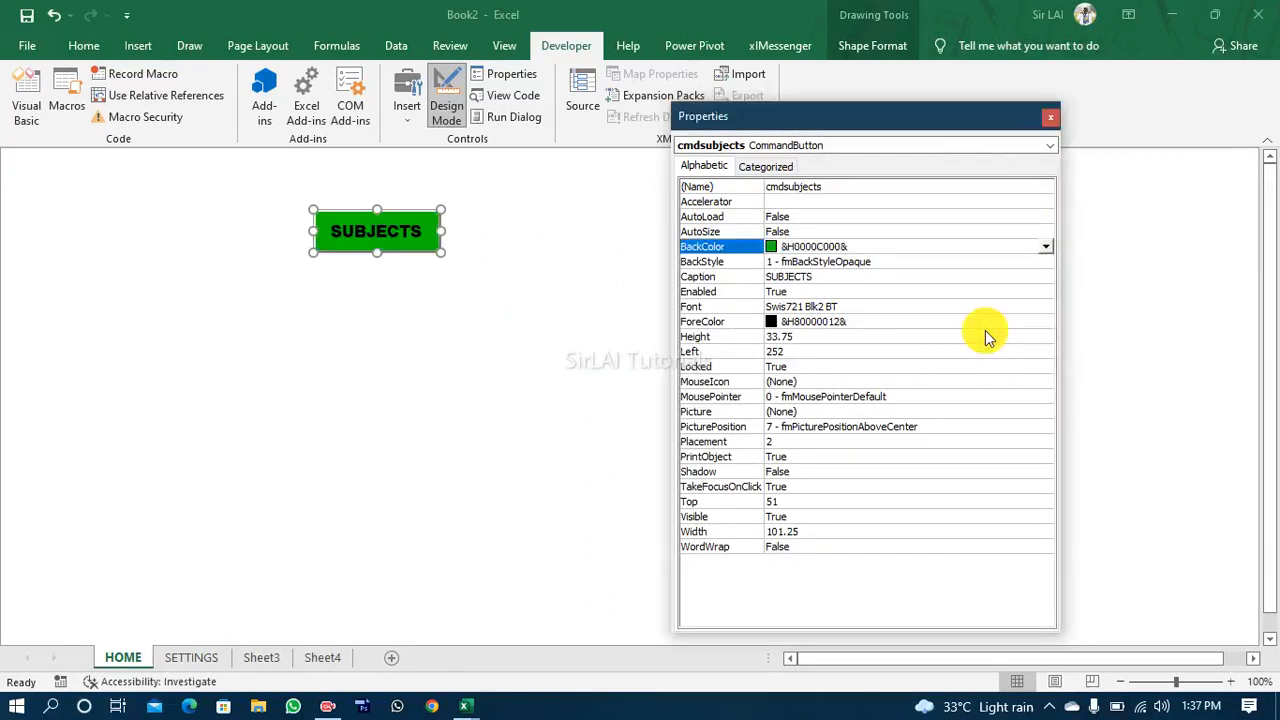
Step: Try yellow as the SUBJECTS button's ForeColor and settle on white (&H00FFFFFF&) from the palette
click(771, 322)
click(1045, 322)
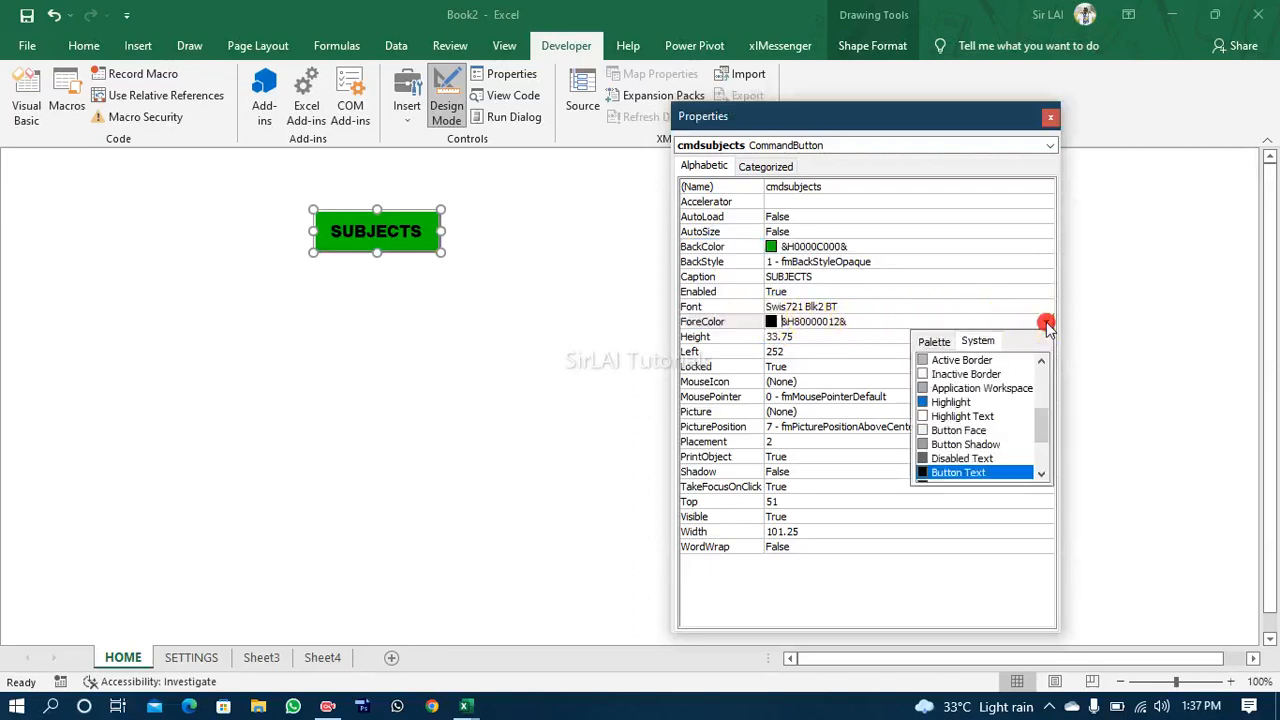
click(934, 342)
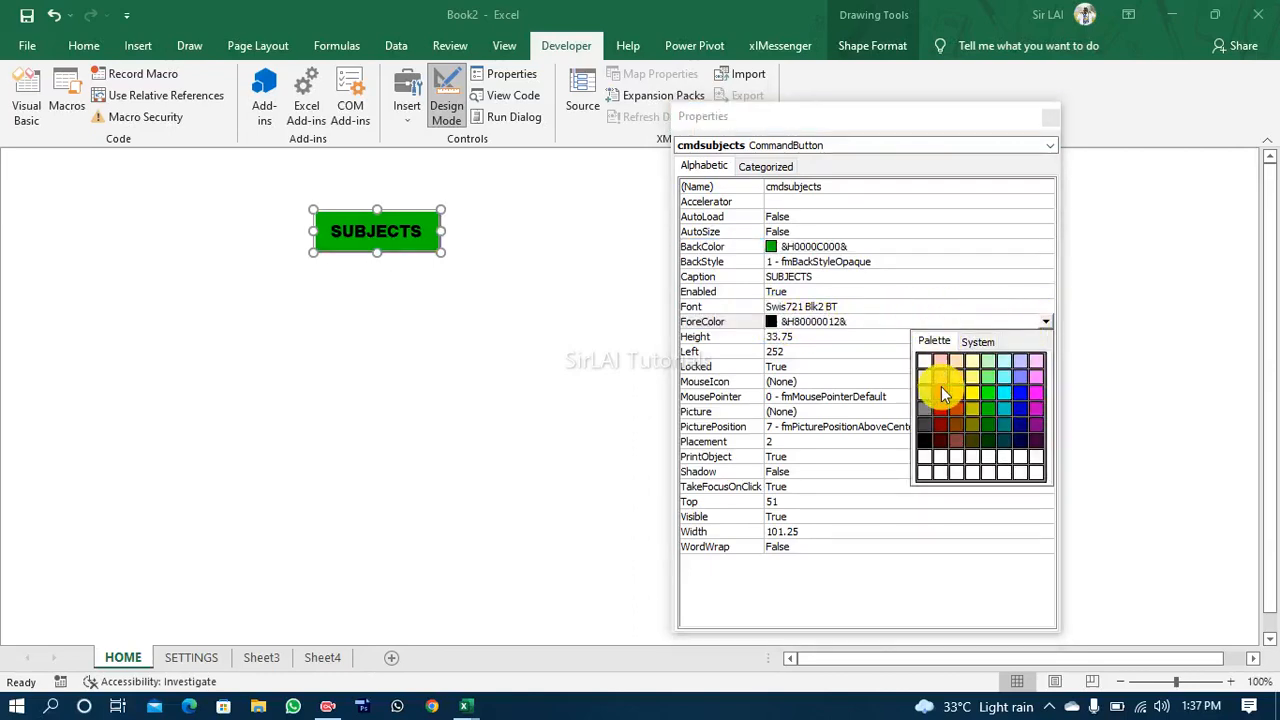
click(975, 397)
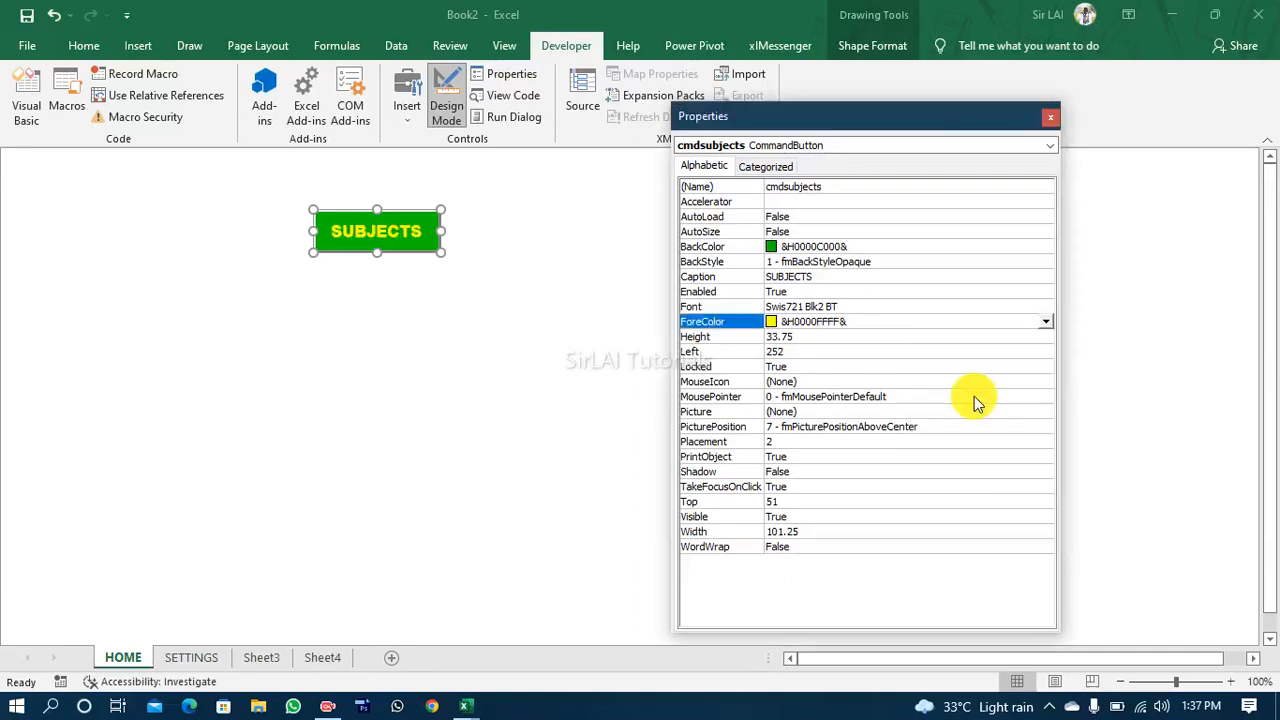
click(1045, 323)
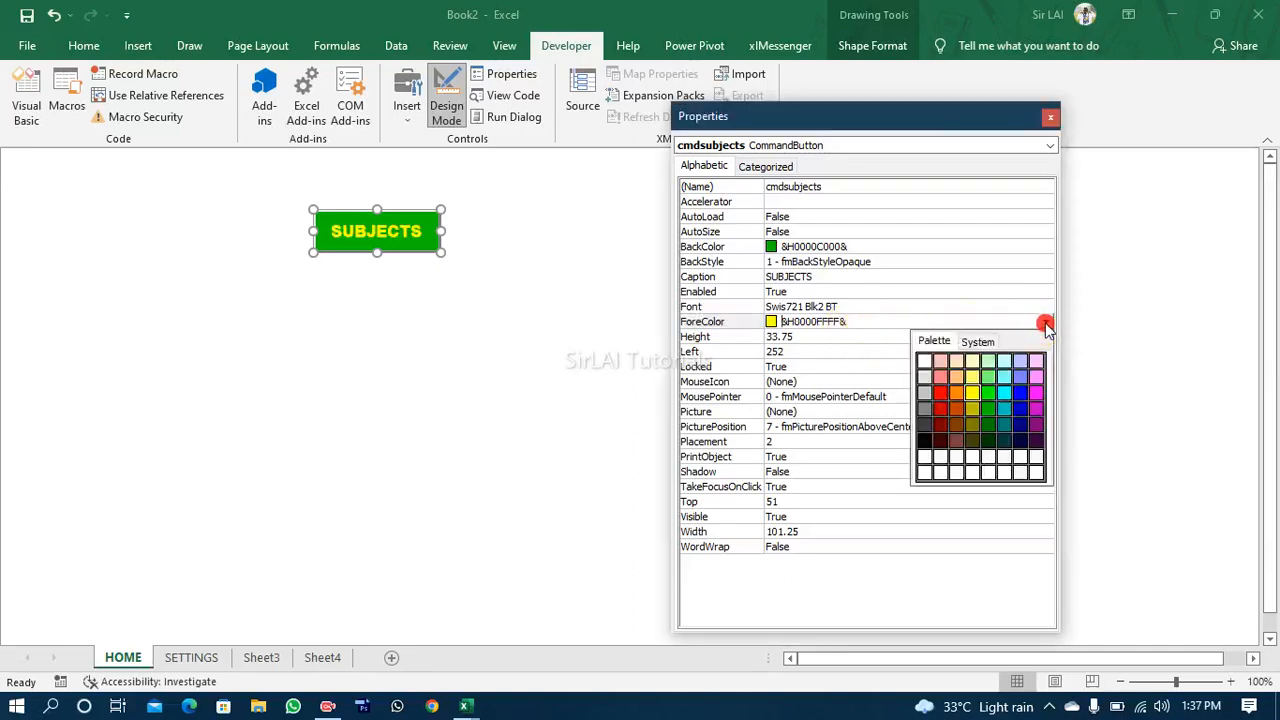
click(925, 362)
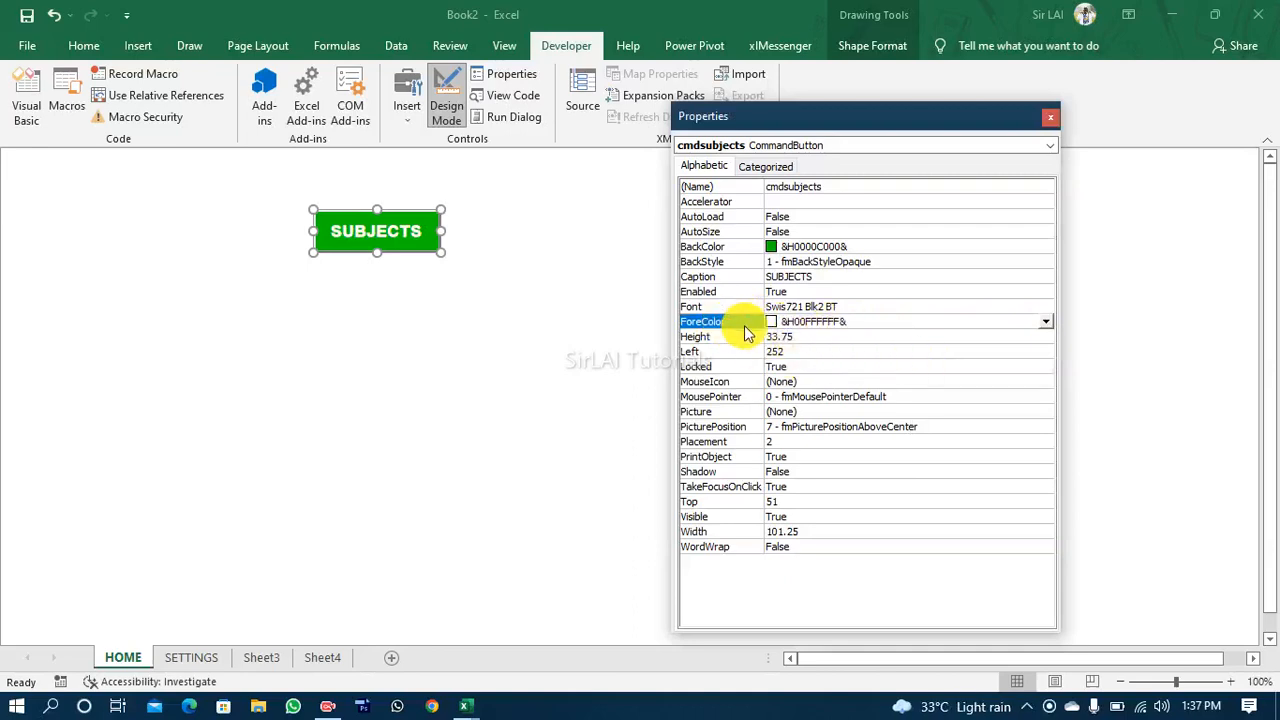
Step: Set the SUBJECTS button's Height property to 32
click(814, 337)
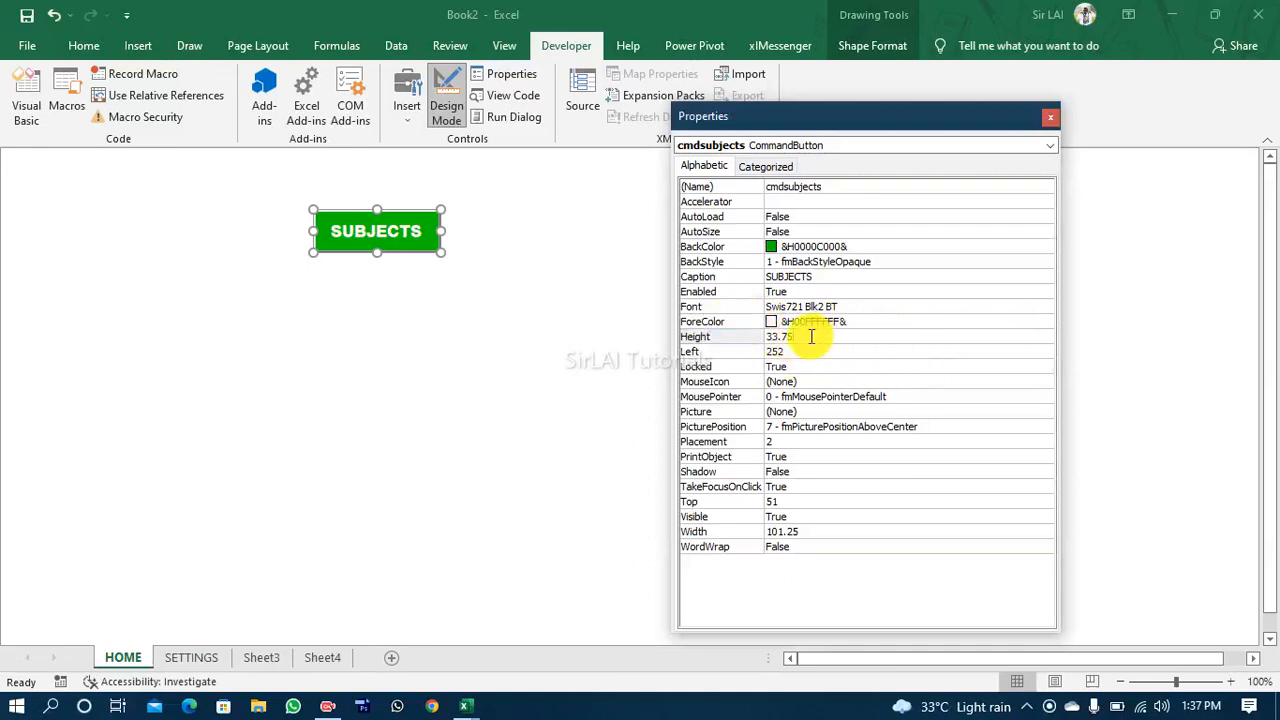
double_click(811, 337)
text(32)
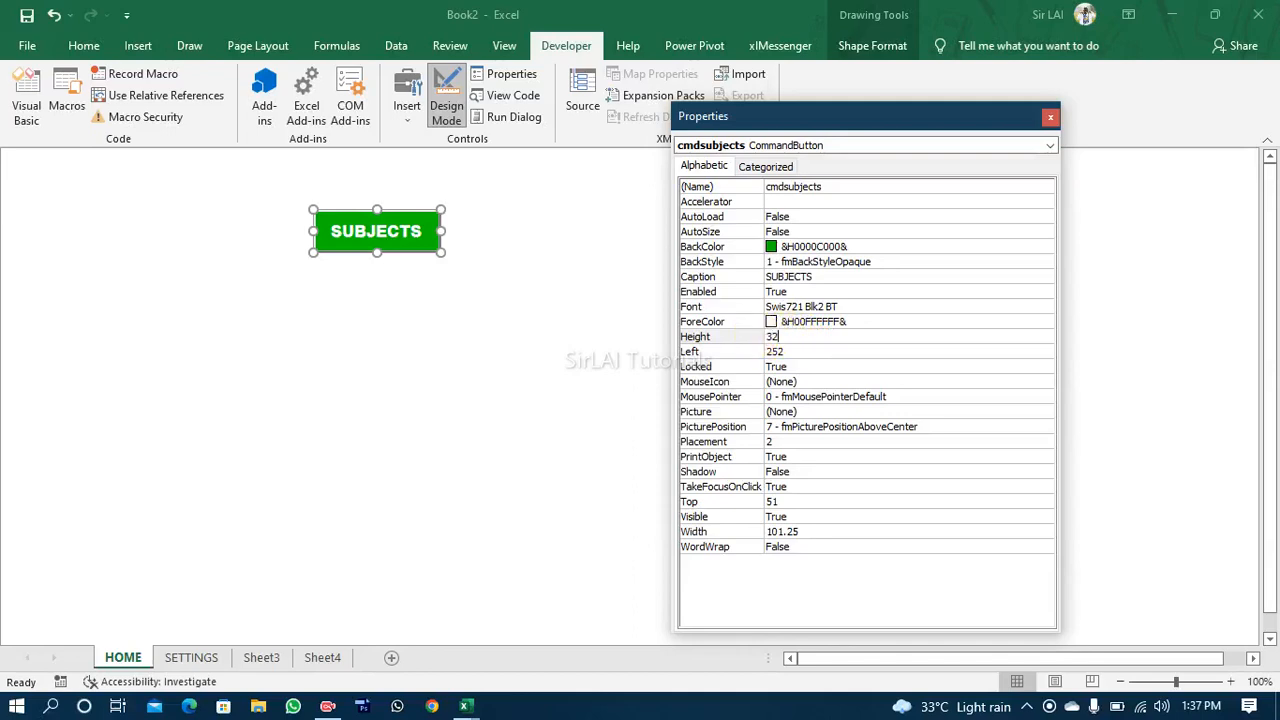
click(758, 340)
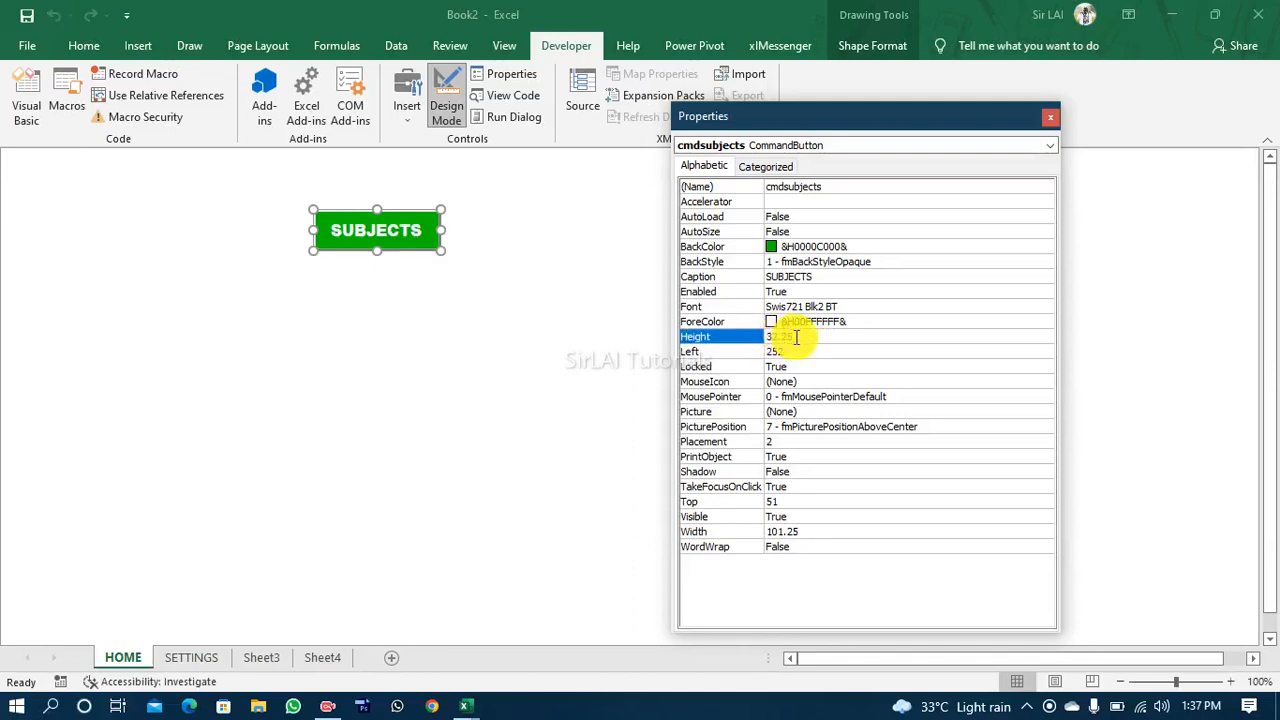
Step: Reduce the SUBJECTS button's Height property to 26
click(738, 336)
text(2)
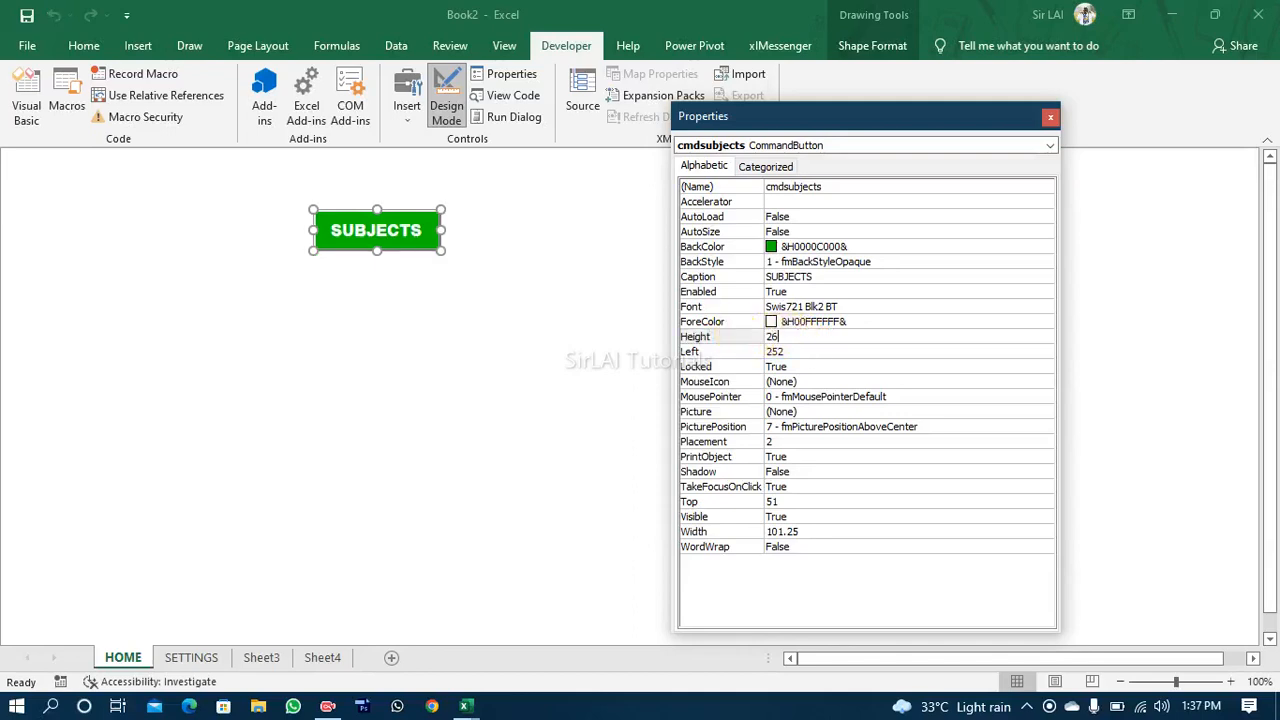
text(6)
click(736, 340)
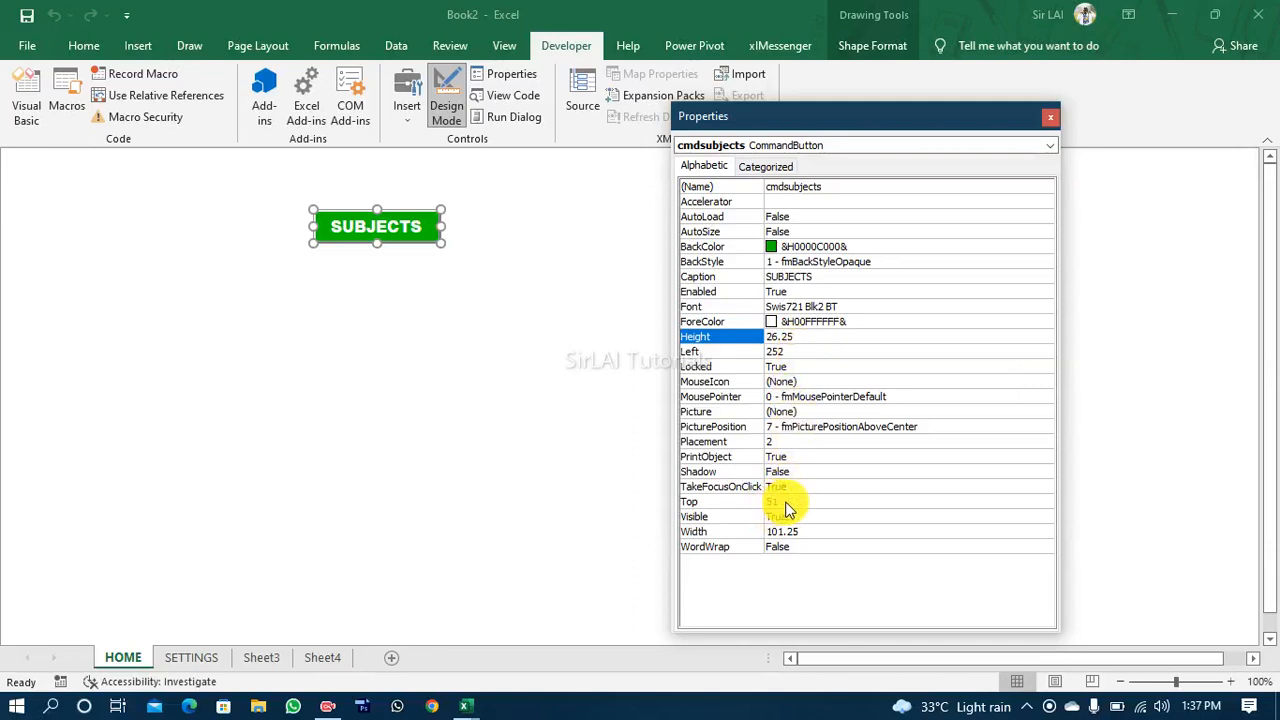
Step: Set the SUBJECTS button's Width property to 90
click(806, 529)
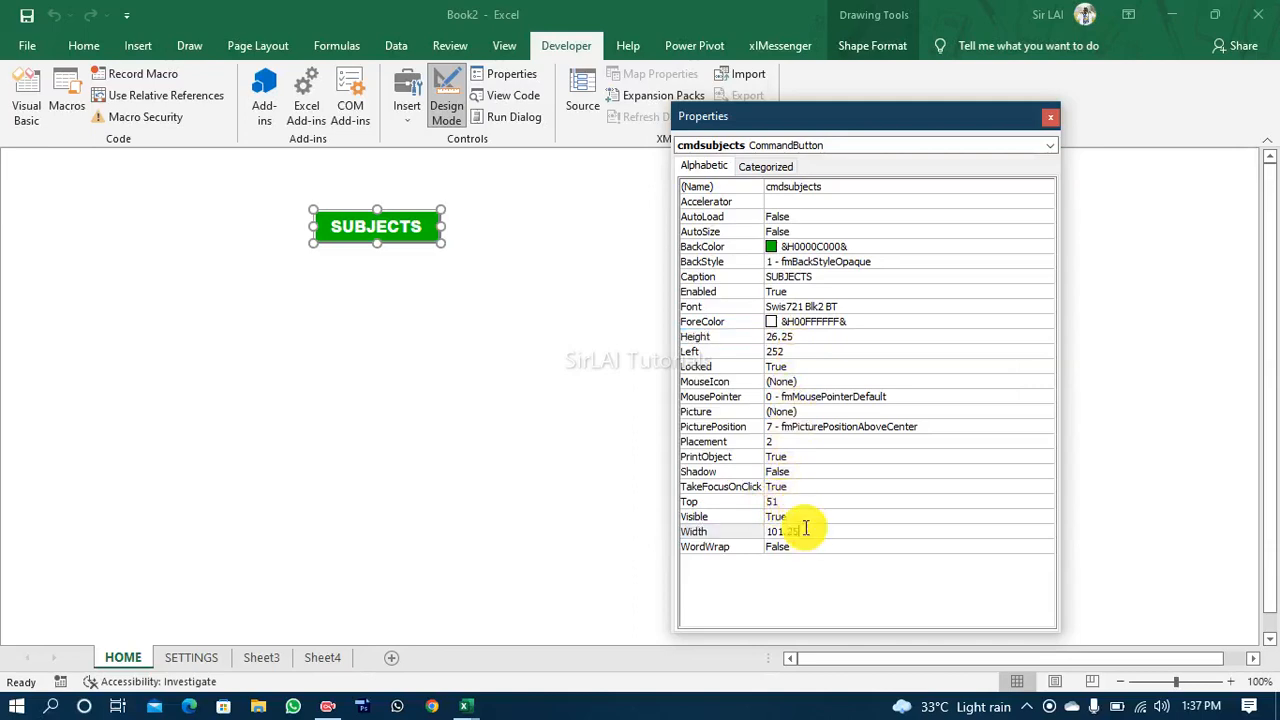
drag(806, 530, 748, 530)
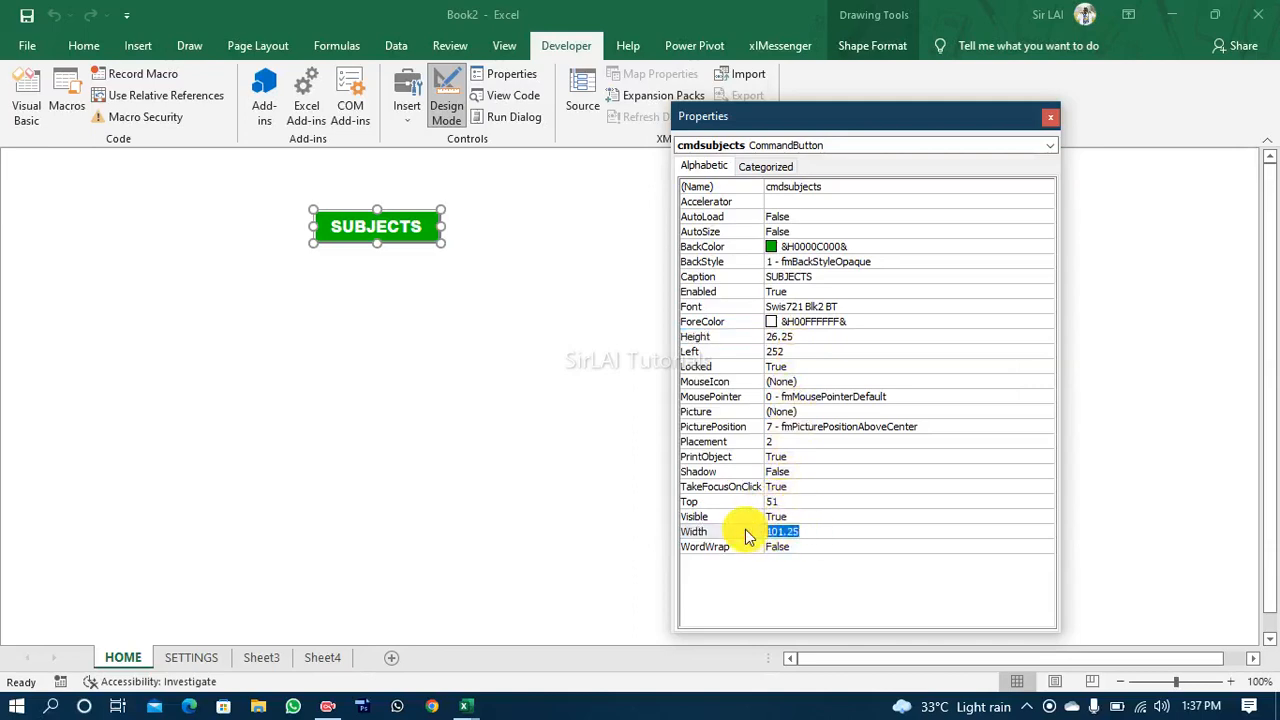
text(90)
key(Return)
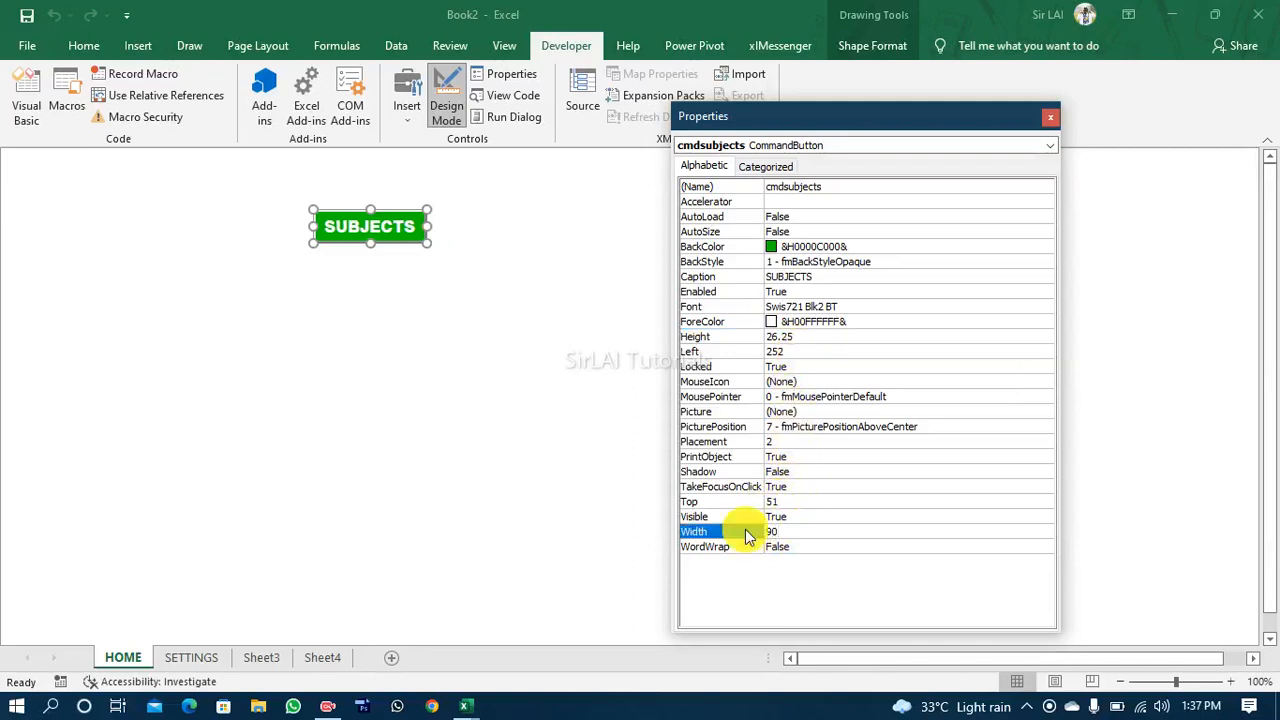
Step: Set the SUBJECTS button's Left property to 100
click(797, 351)
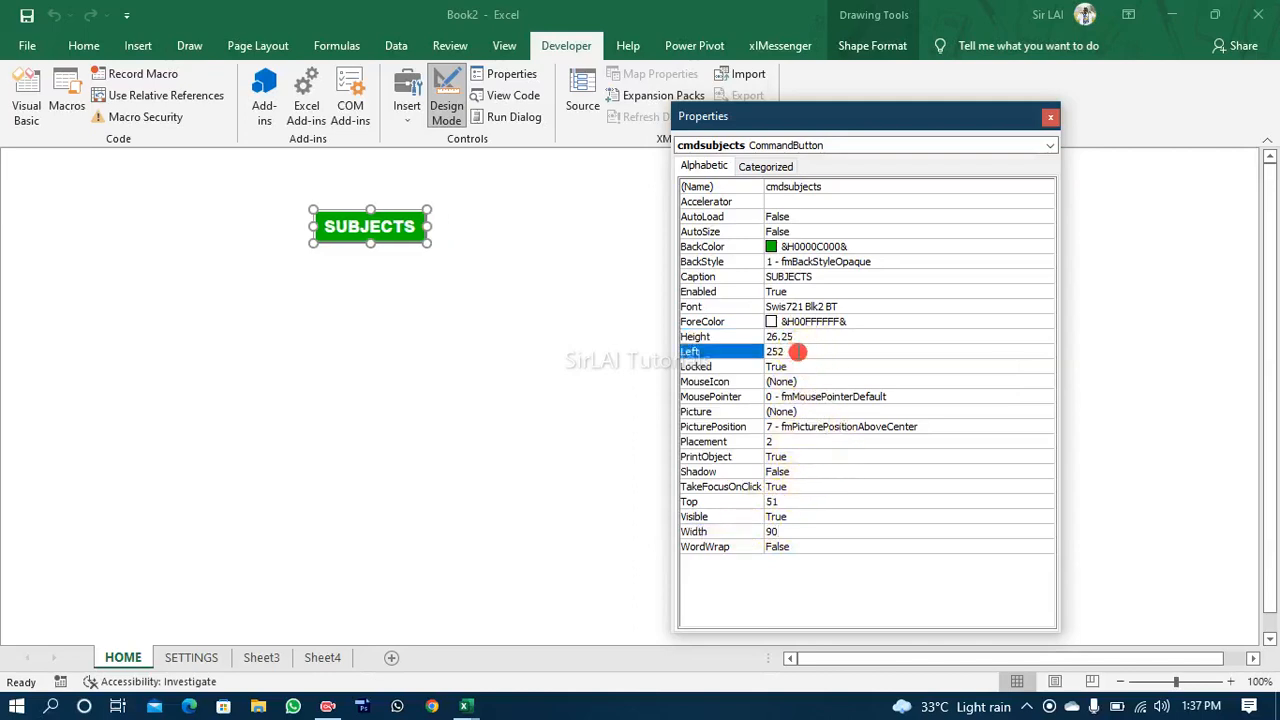
double_click(744, 355)
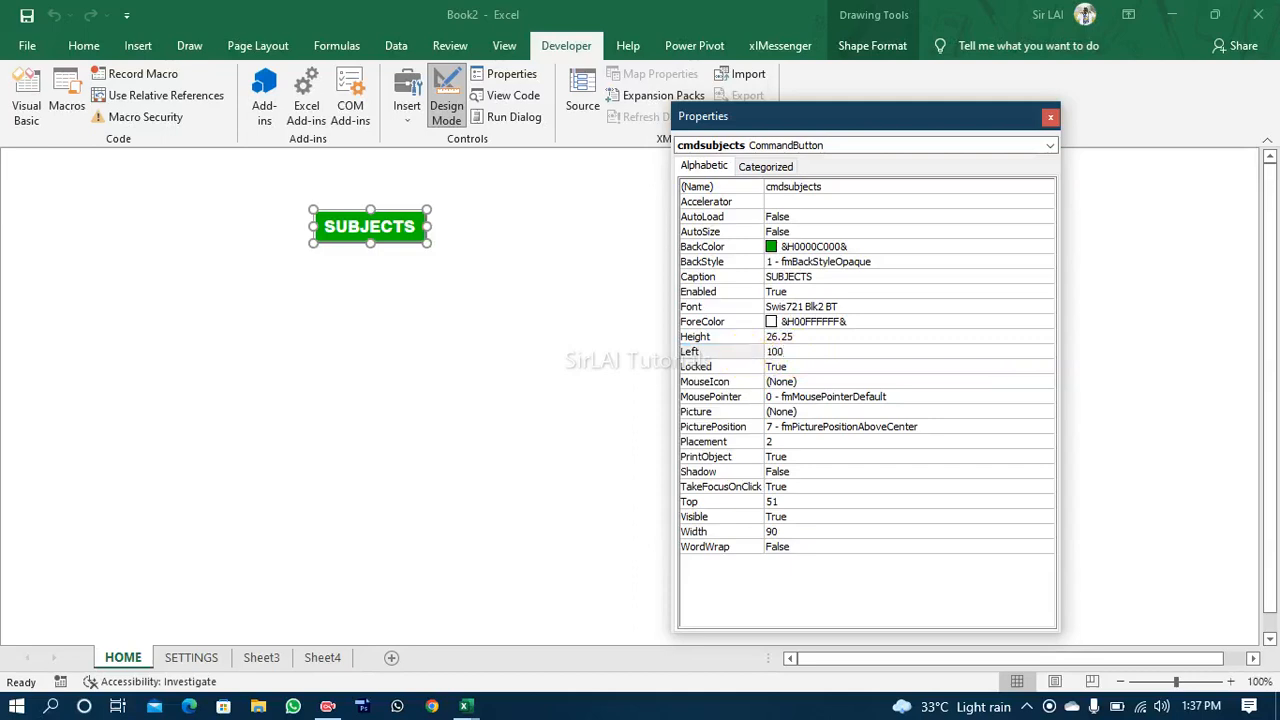
key(Return)
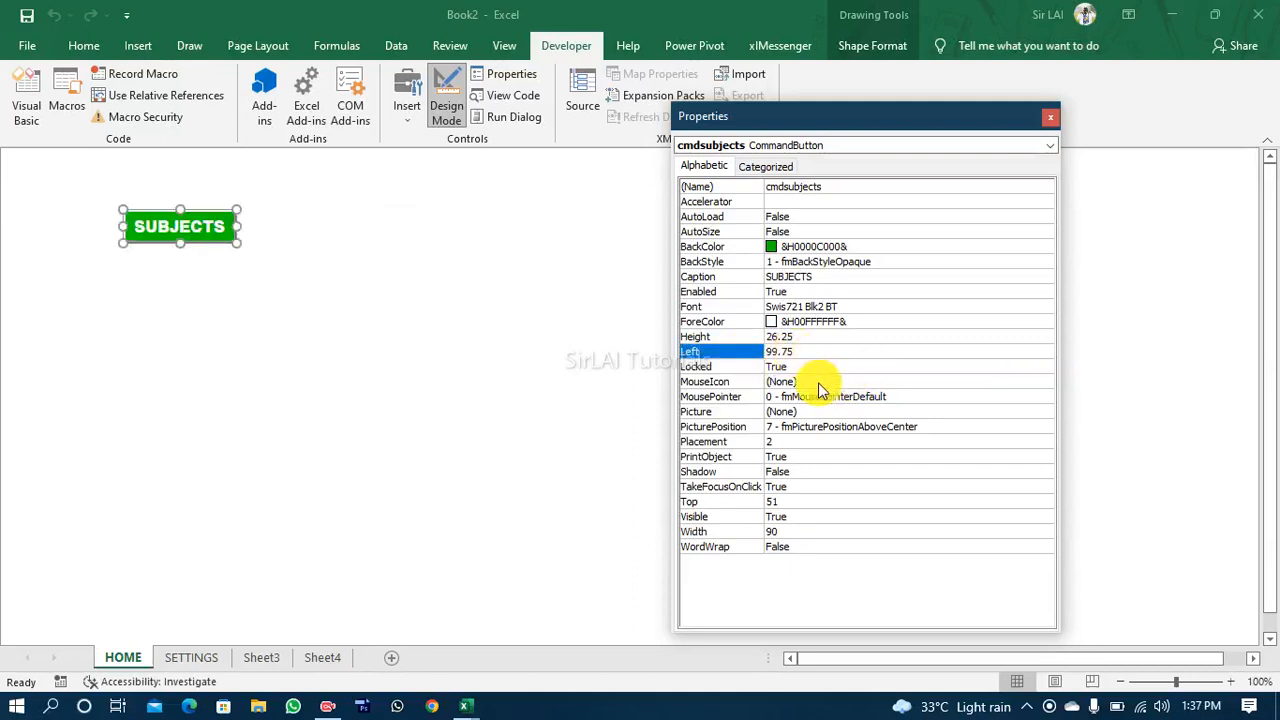
Step: Move the SUBJECTS button by hand to about Left 151 and Top 41, and close its properties
drag(200, 245, 266, 229)
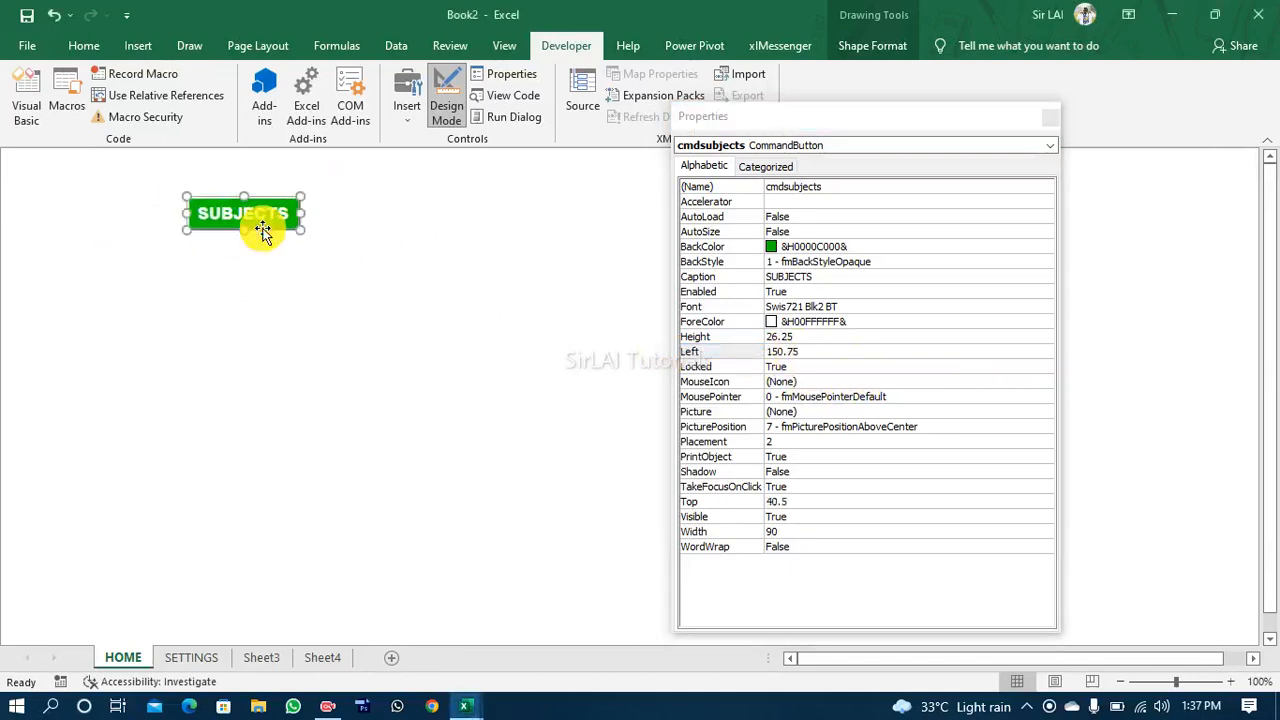
click(799, 338)
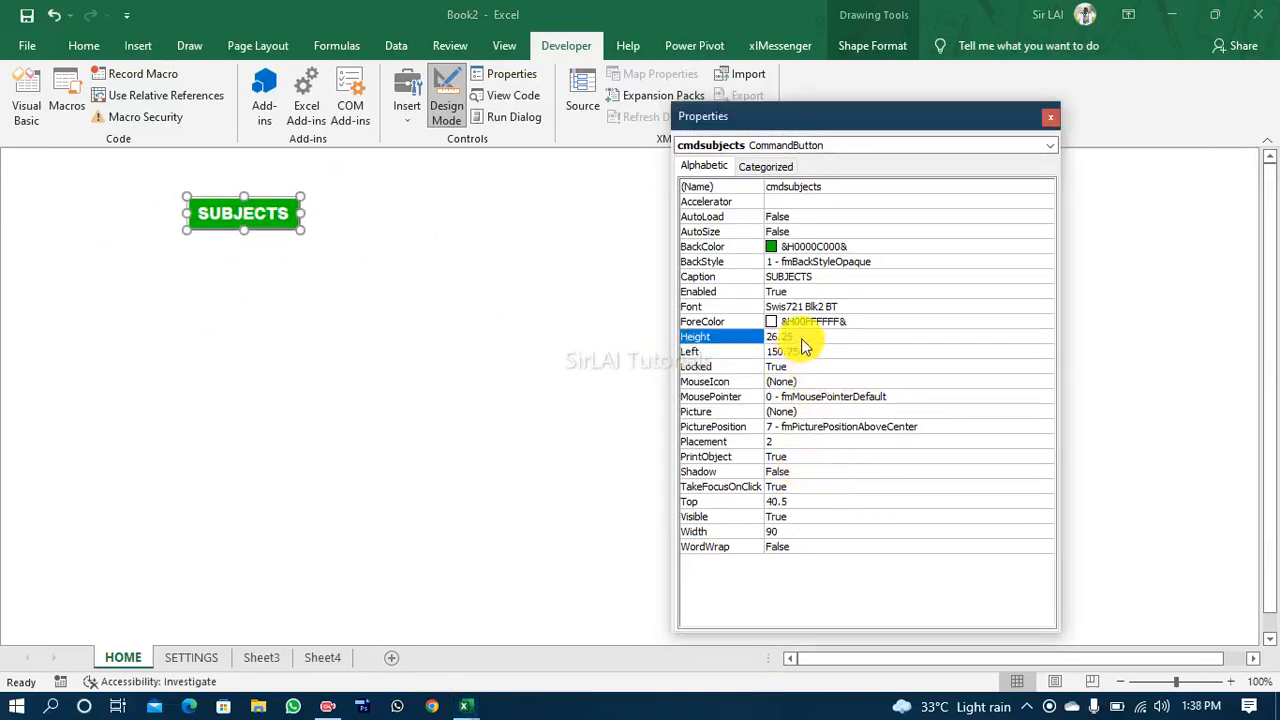
click(800, 534)
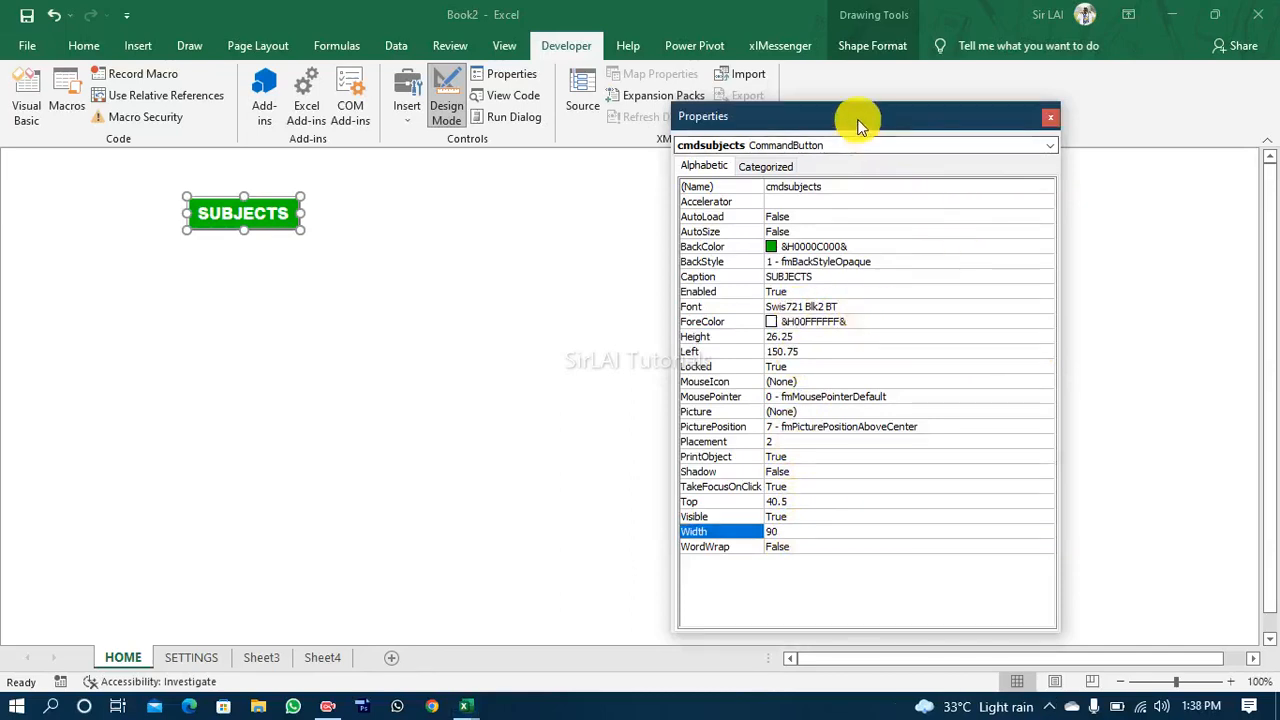
drag(859, 123, 928, 122)
click(1121, 118)
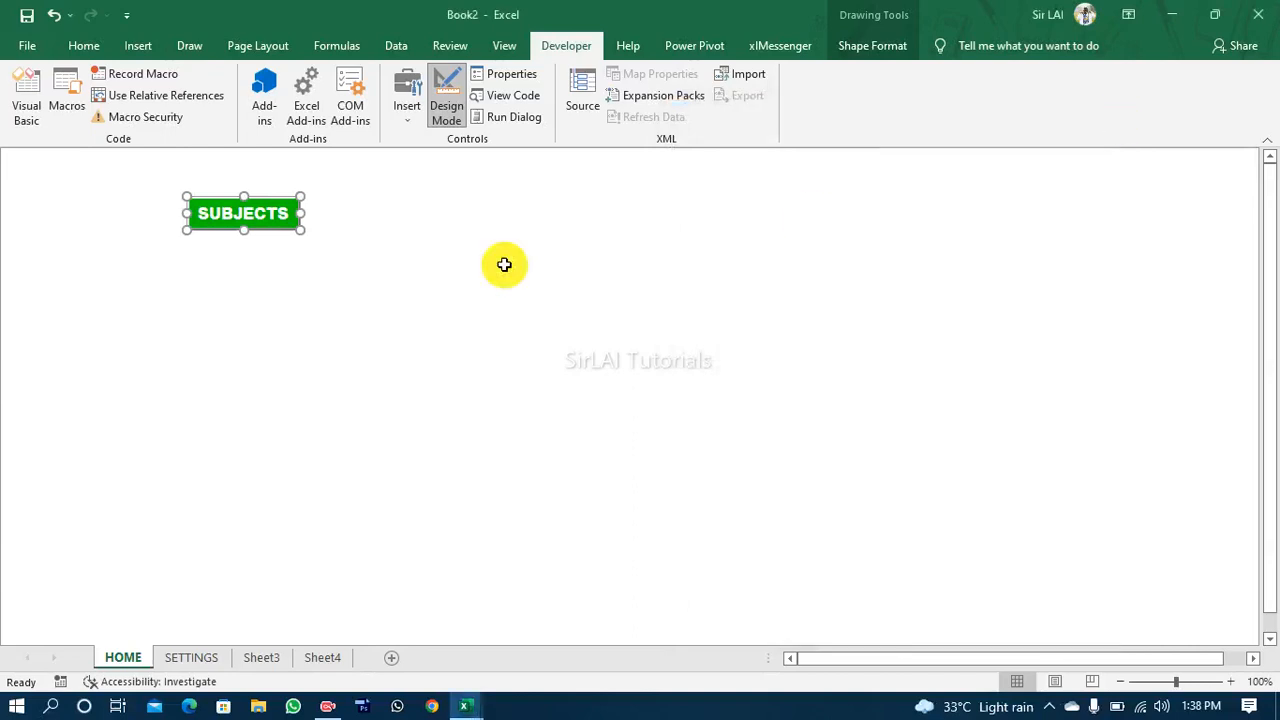
Step: Reselect the SUBJECTS button and shift it further left on the HOME sheet, about half a button width
click(326, 280)
click(257, 213)
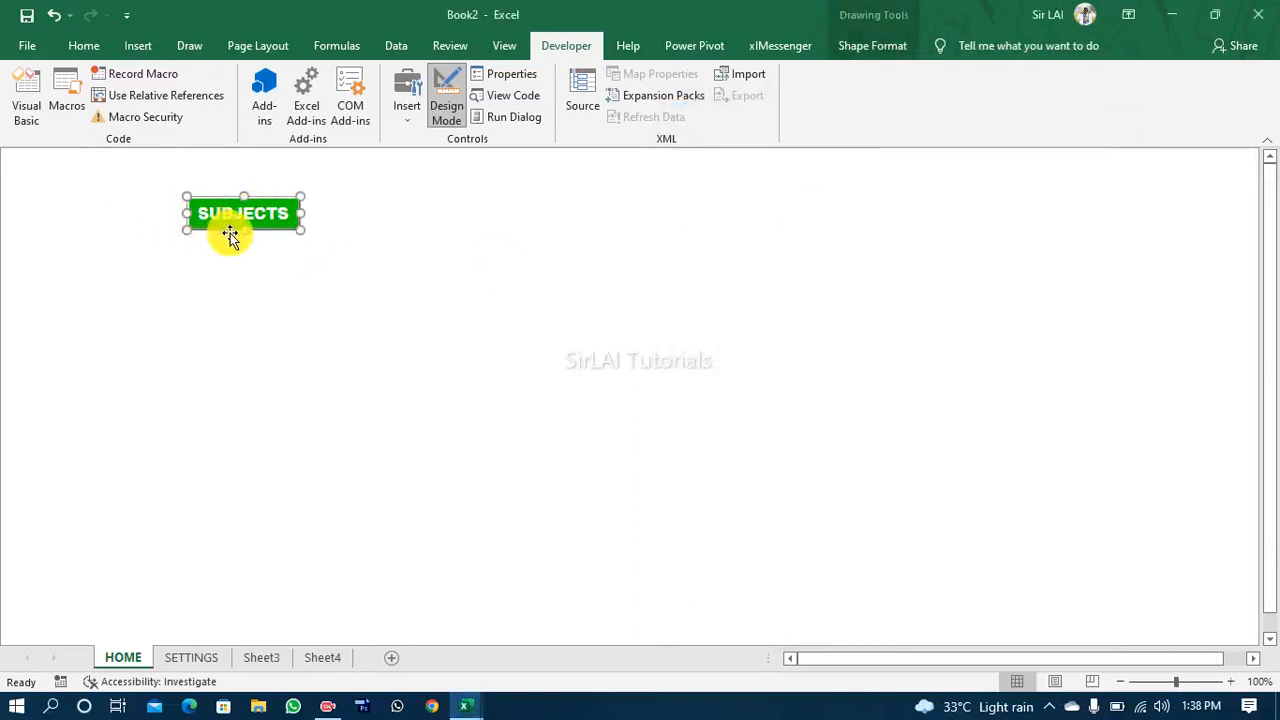
mouse_move(230, 235)
mouse_down()
mouse_move(92, 208)
mouse_move(205, 237)
mouse_up()
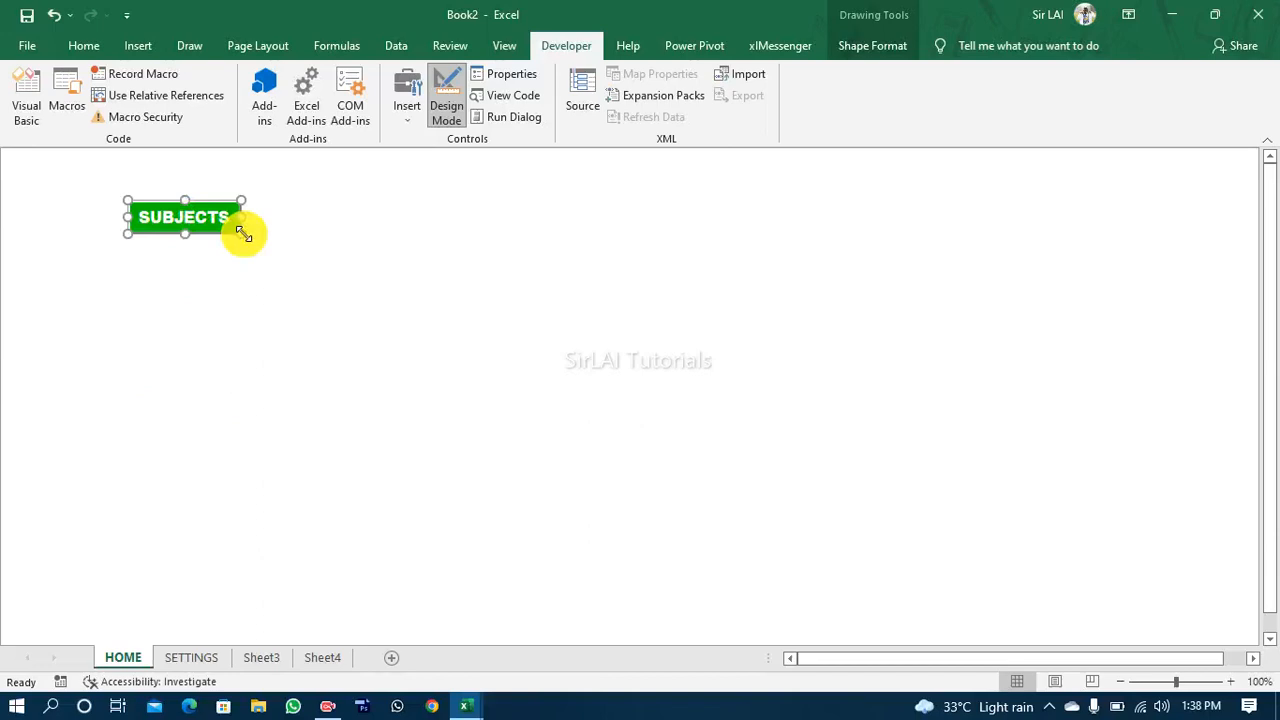
Step: Duplicate the SUBJECTS button to its right and change the copy's Caption to MASTERSHEET
key(ctrl+d)
drag(246, 237, 432, 232)
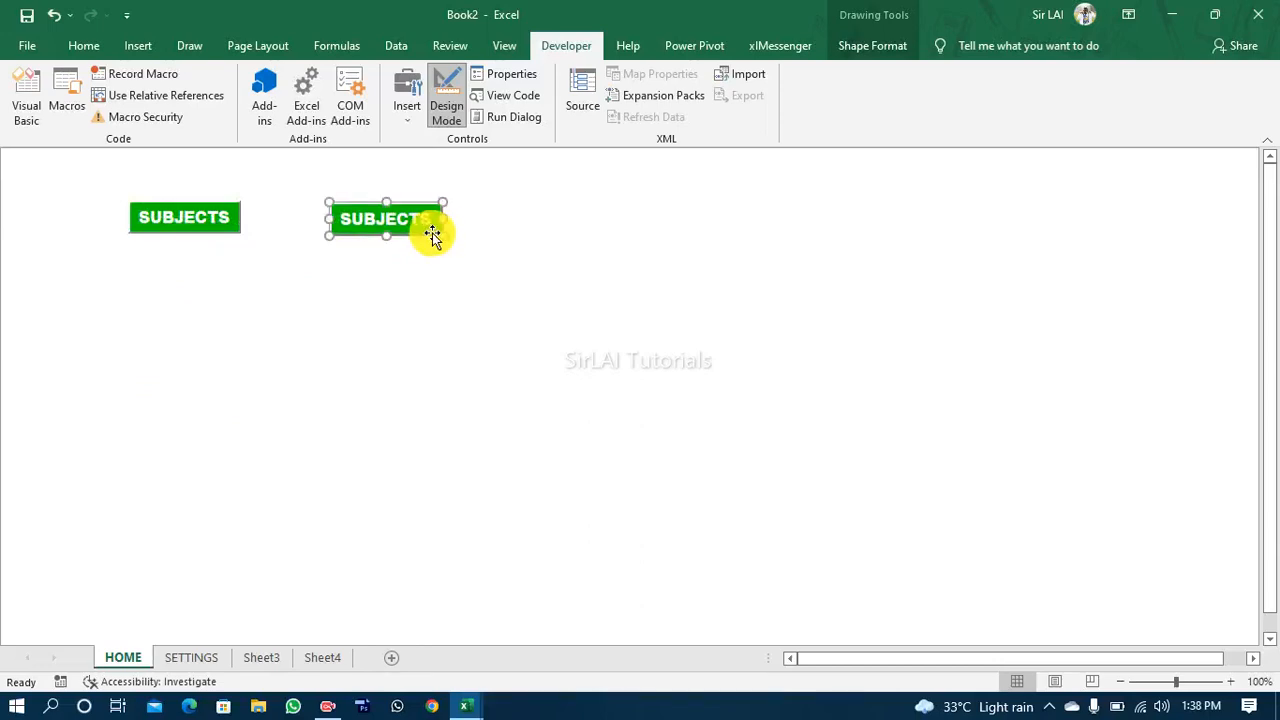
click(505, 77)
click(886, 280)
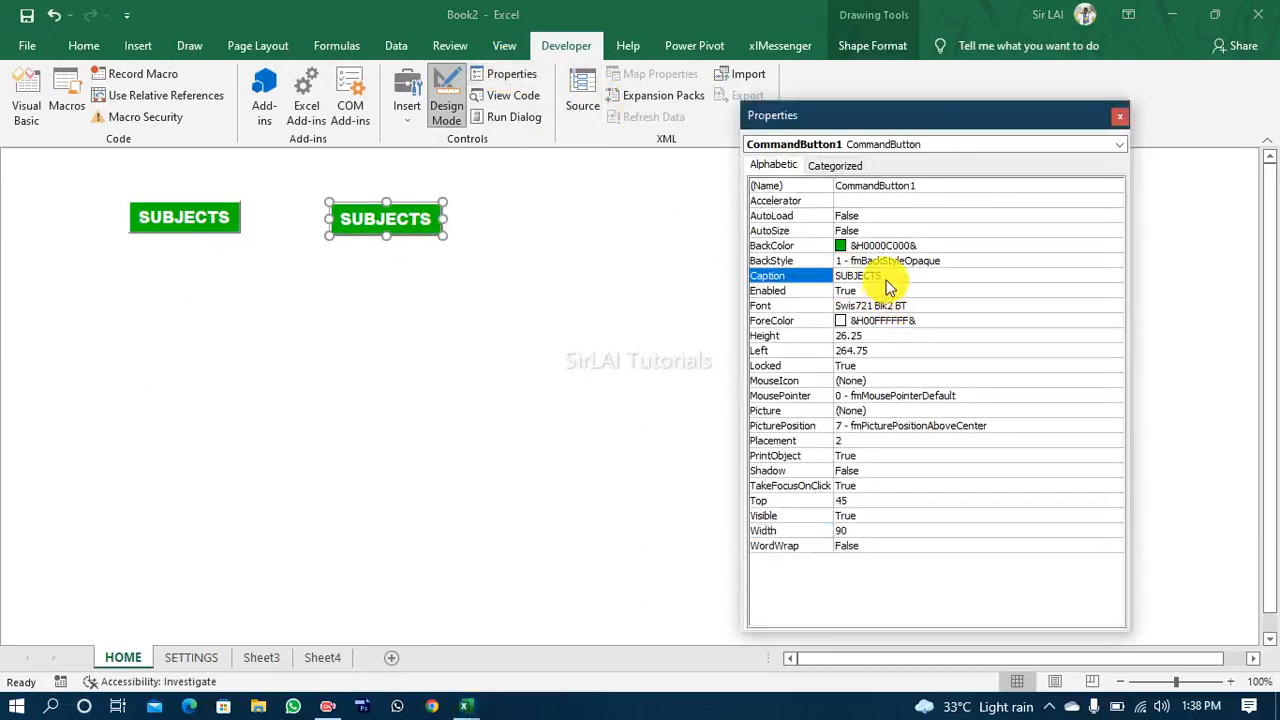
double_click(890, 276)
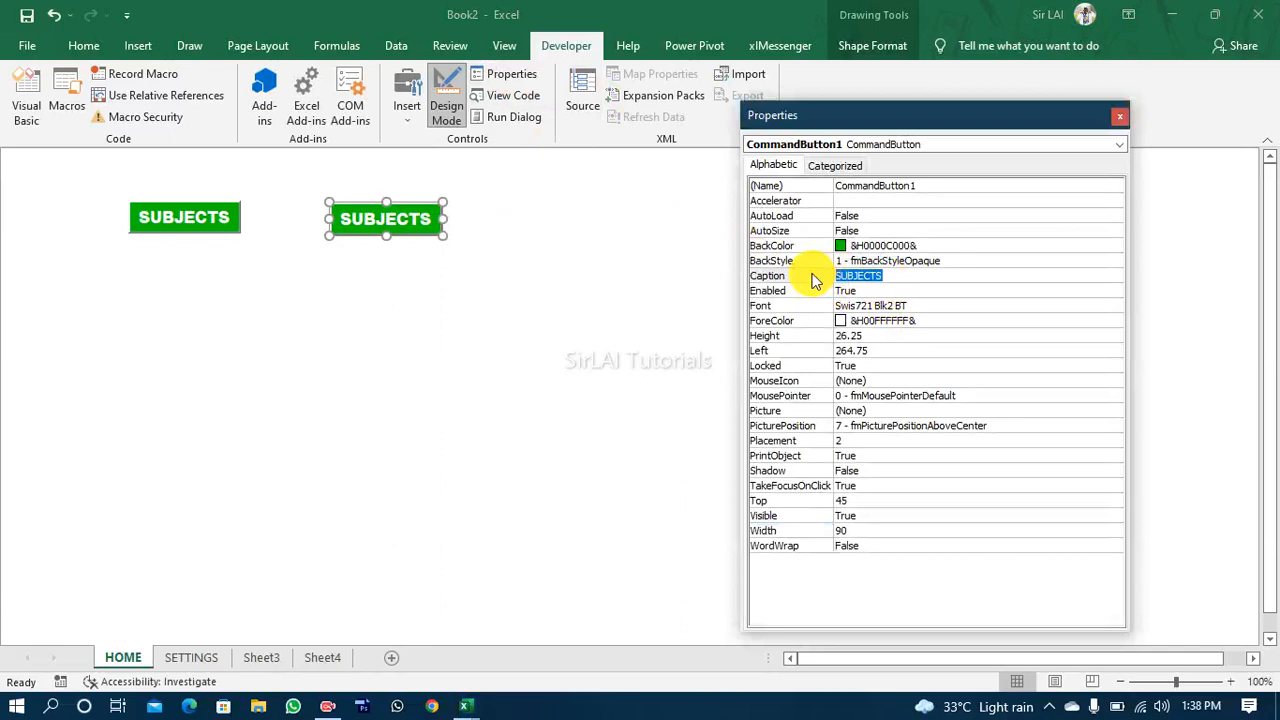
text(MASTERSHEE)
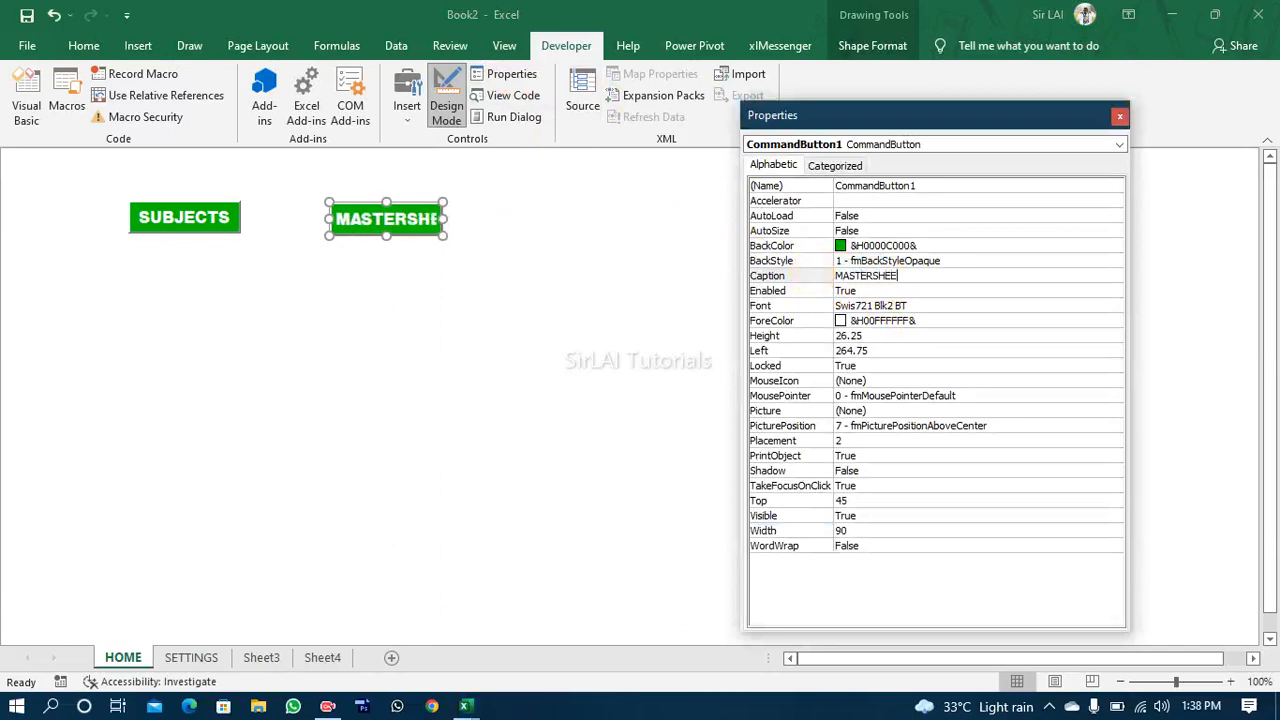
text(T)
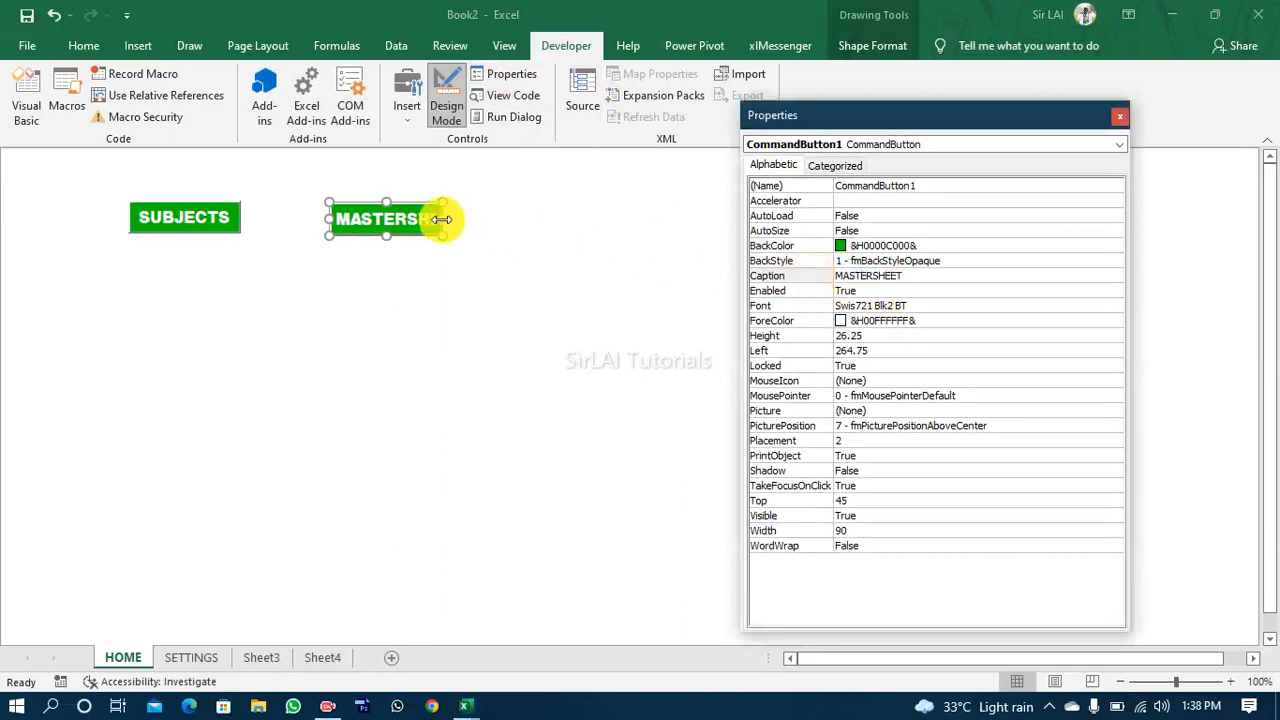
Step: Widen the MASTERSHEET button to about 117 so its caption fits, and set its Name property to cmdMasterSheet
drag(442, 219, 477, 217)
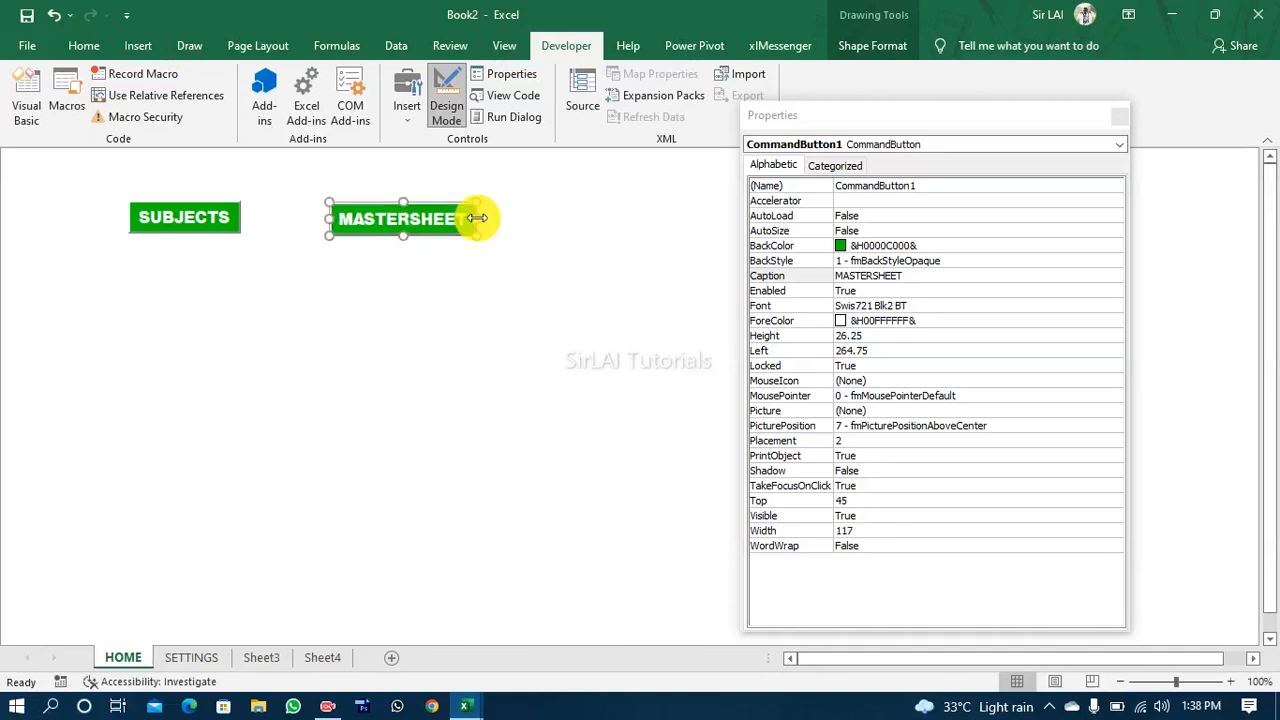
click(934, 188)
click(940, 186)
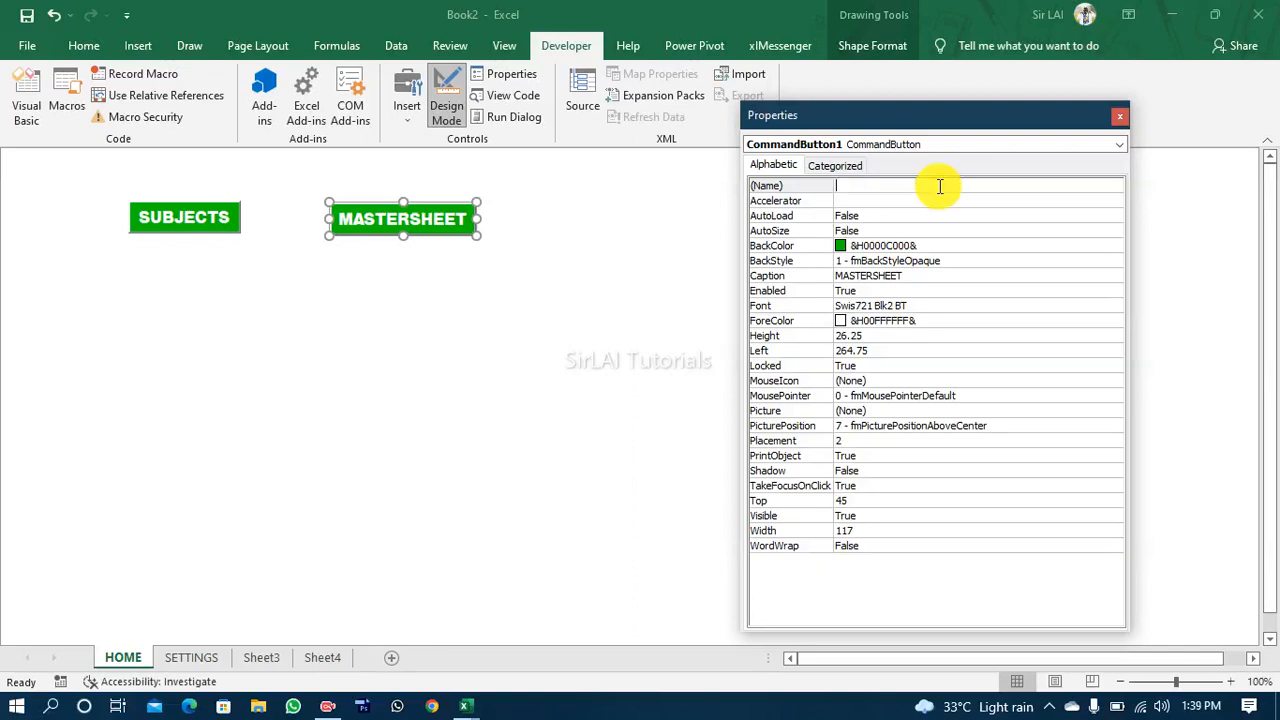
text(cmdMasterSheet)
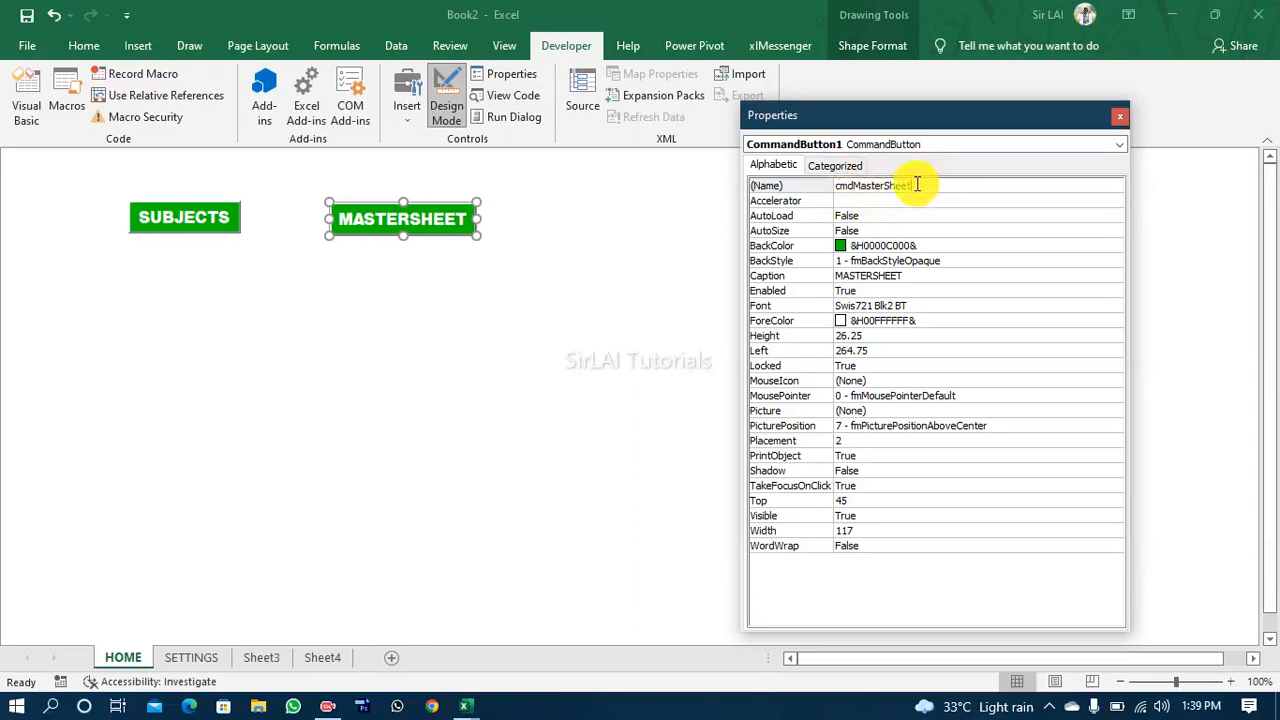
Step: Set the MASTERSHEET button's BackColor to the palette red &H000000C0& and close its properties
click(848, 250)
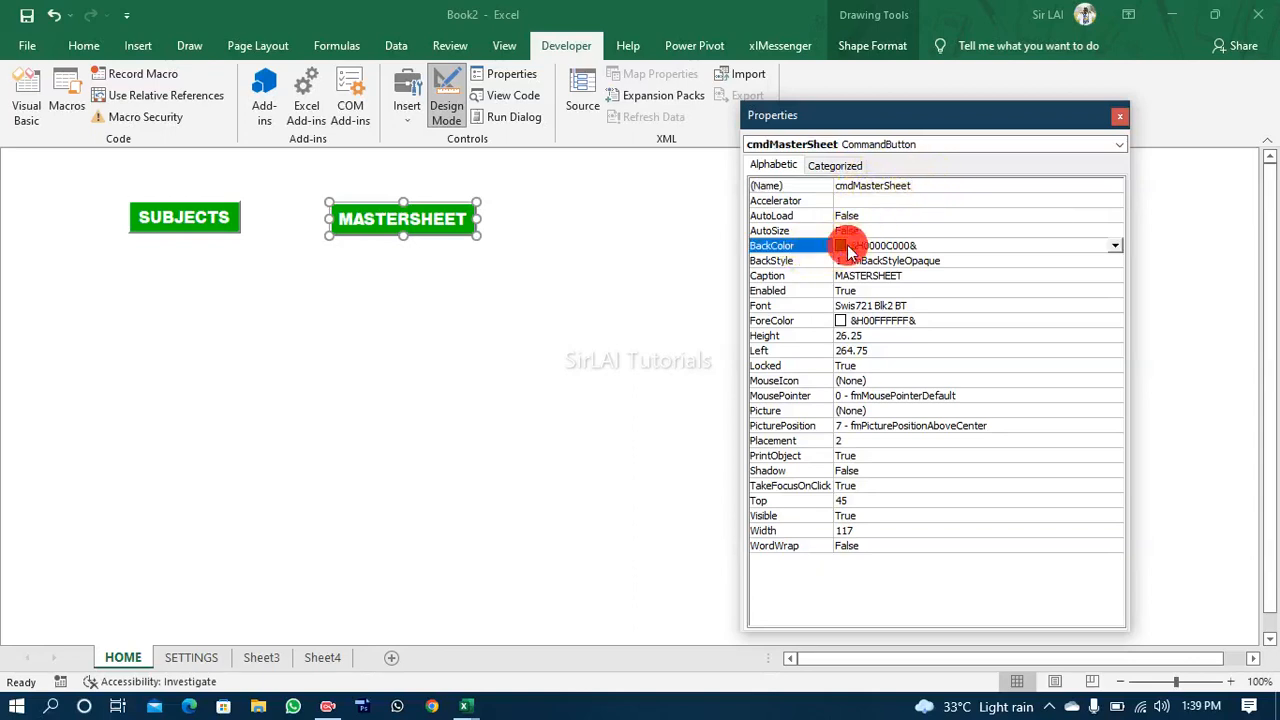
click(1116, 245)
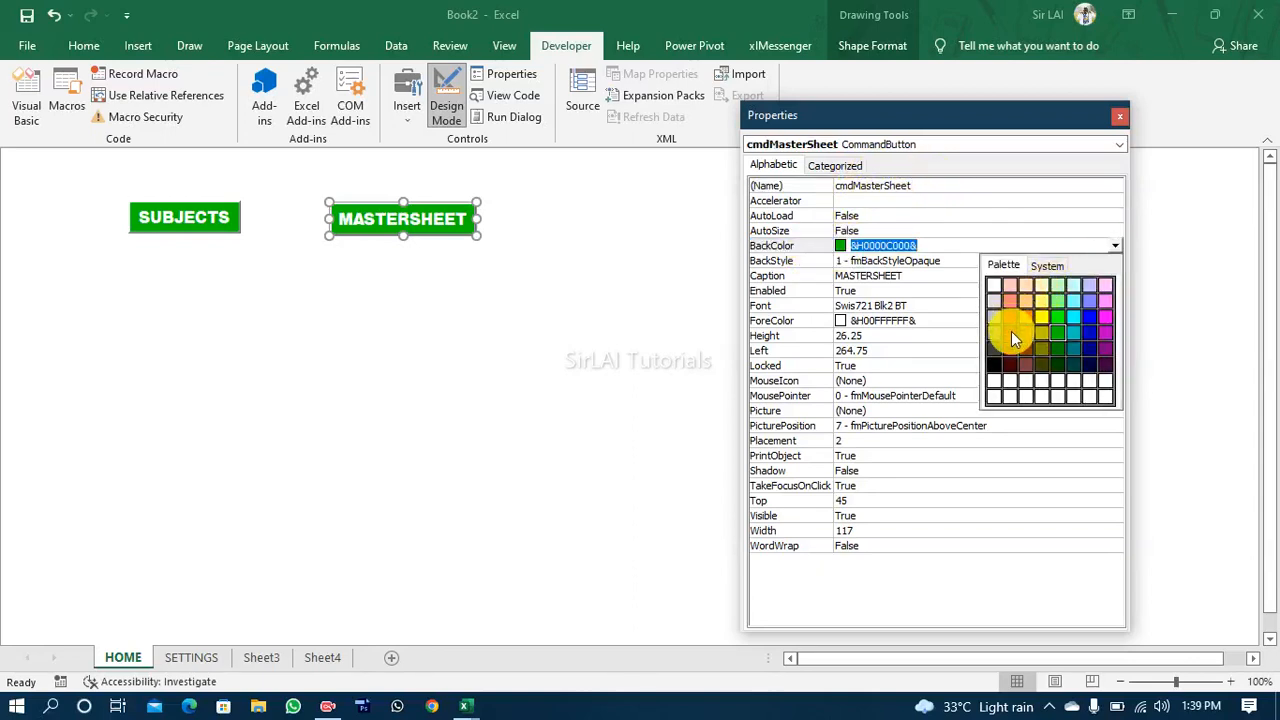
click(1012, 330)
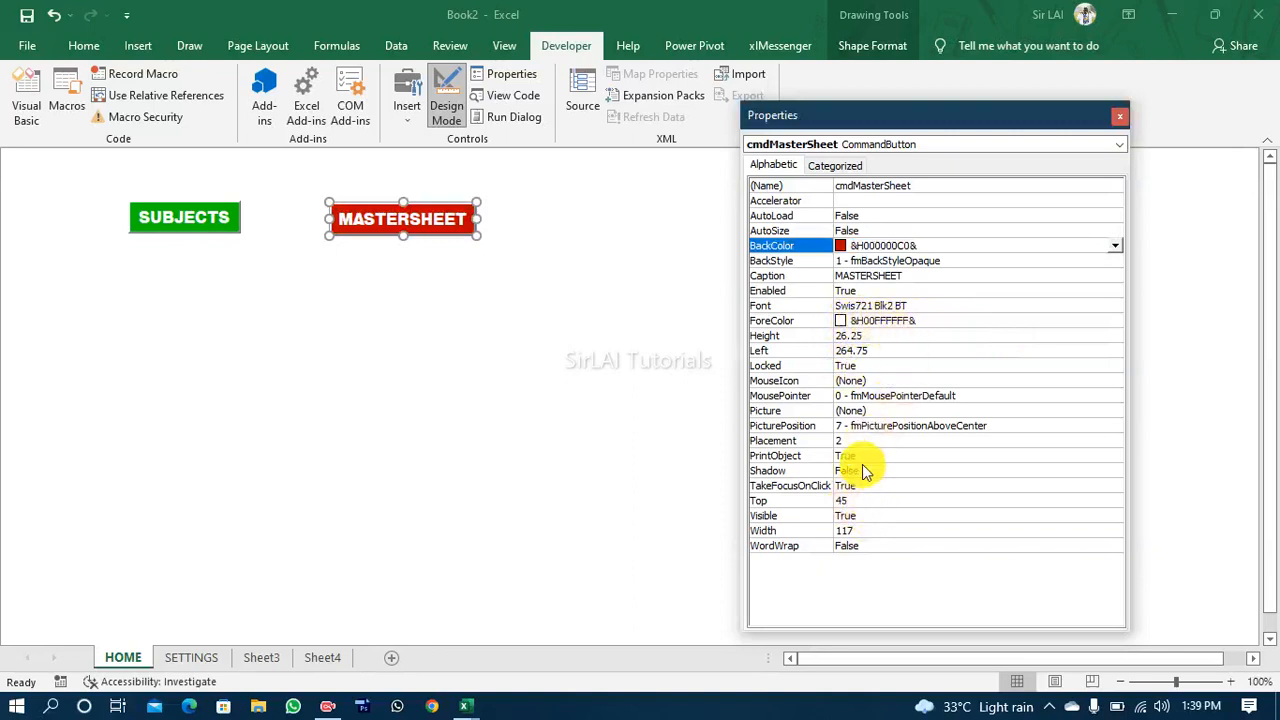
click(1117, 128)
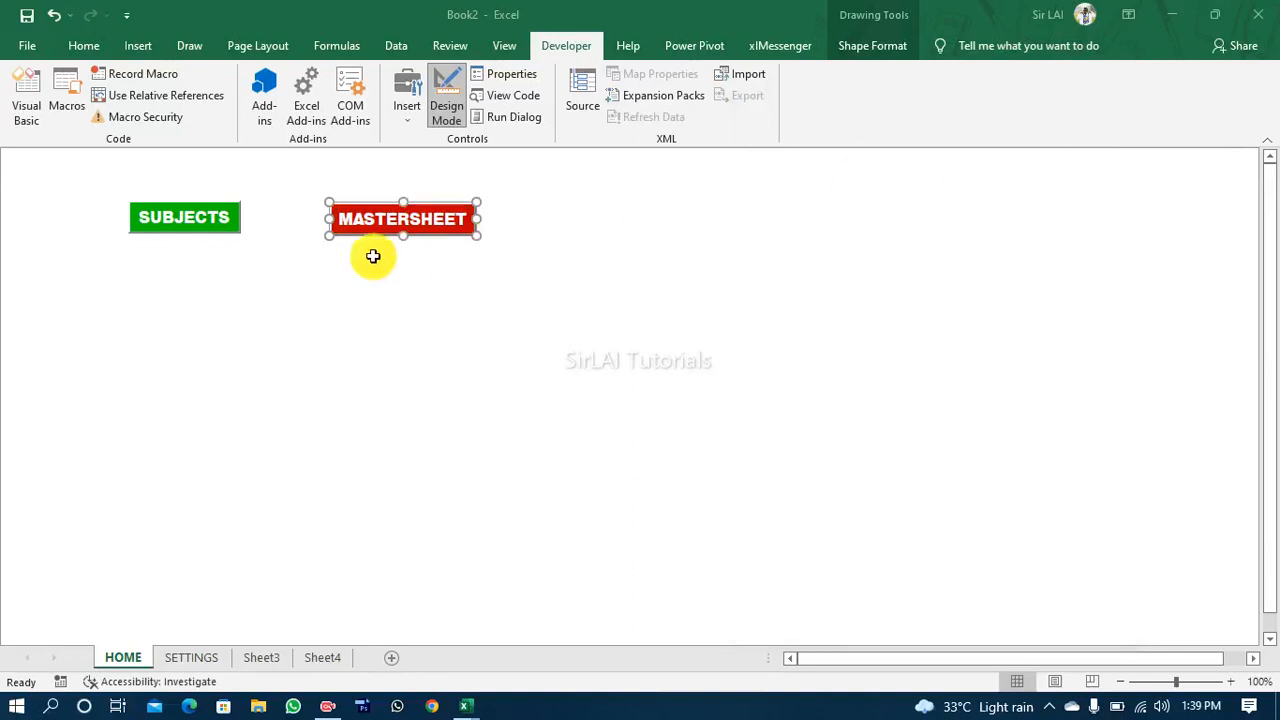
Step: Move the MASTERSHEET button directly beside the SUBJECTS button, level with it and a small gap apart
click(331, 265)
drag(426, 222, 343, 220)
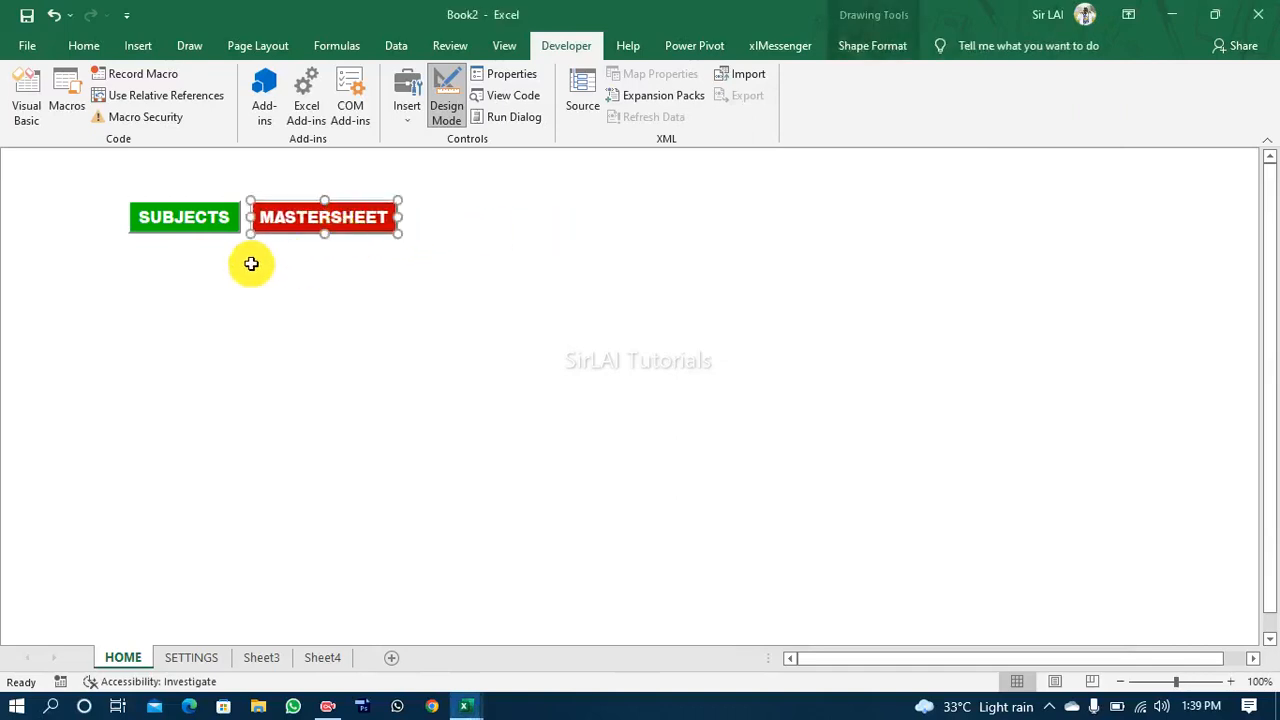
click(163, 217)
click(338, 333)
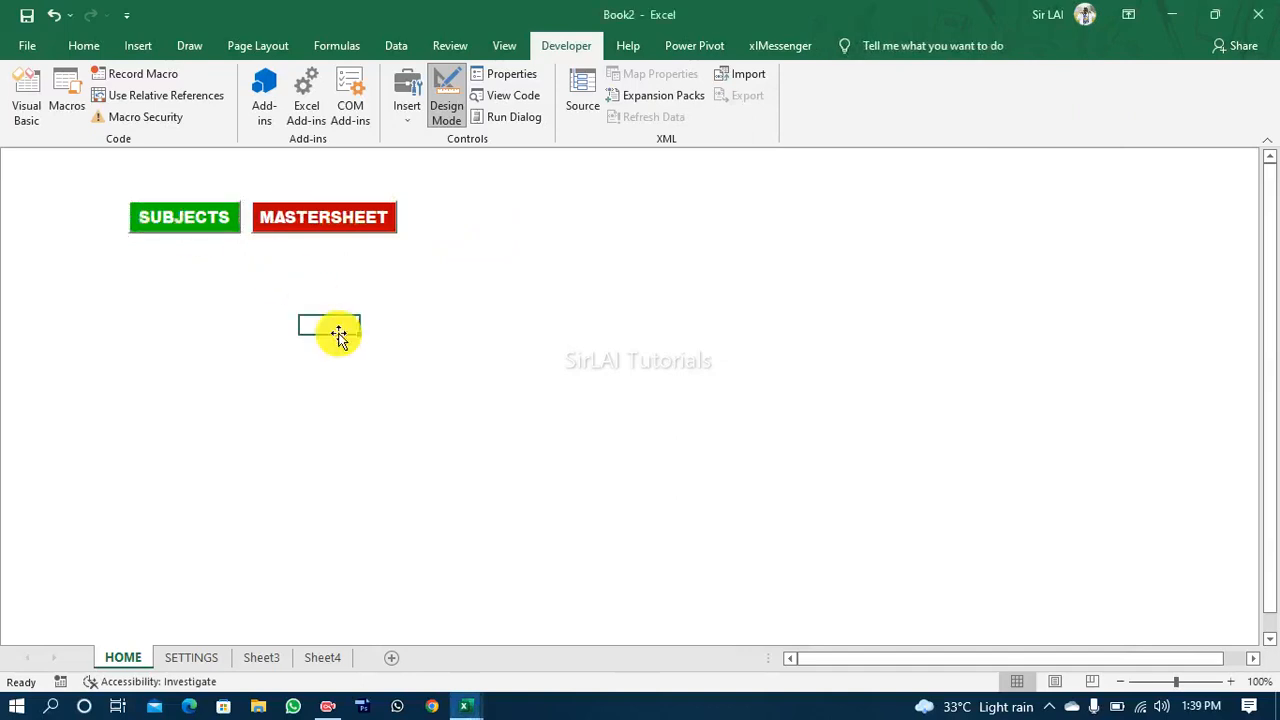
Step: Duplicate the MASTERSHEET button and place the copy to its right in the same row
click(455, 220)
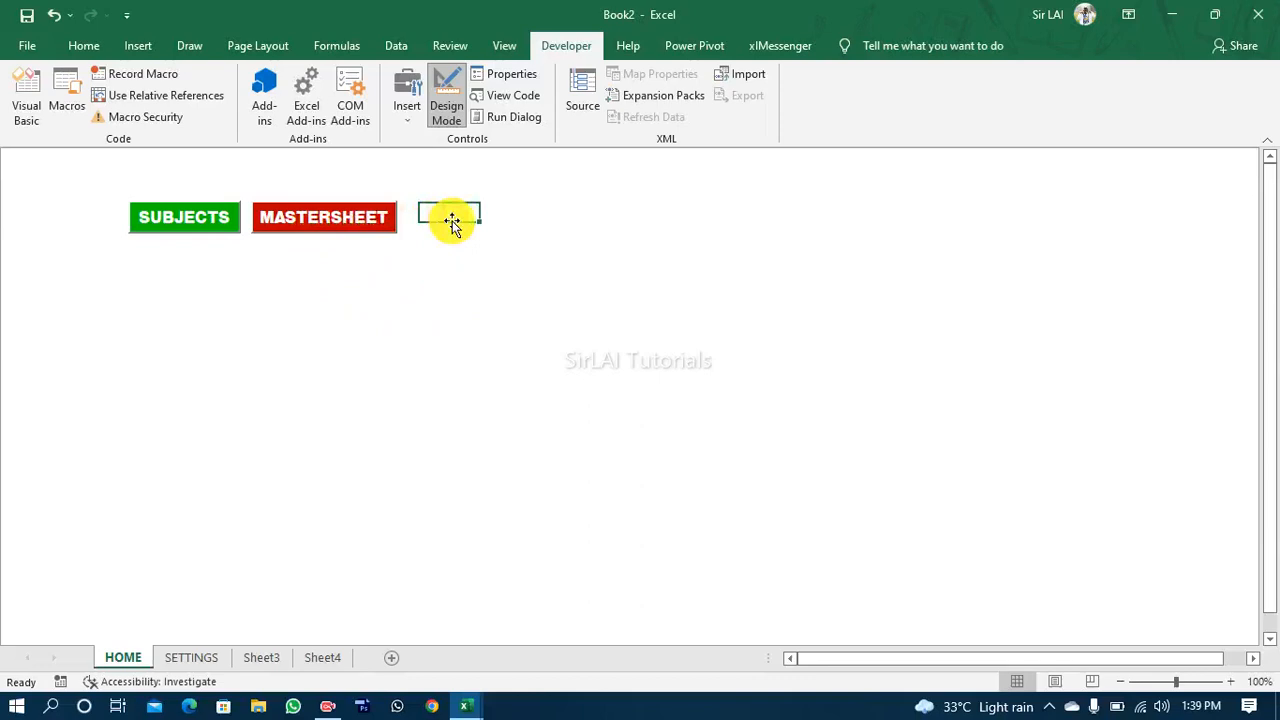
click(383, 225)
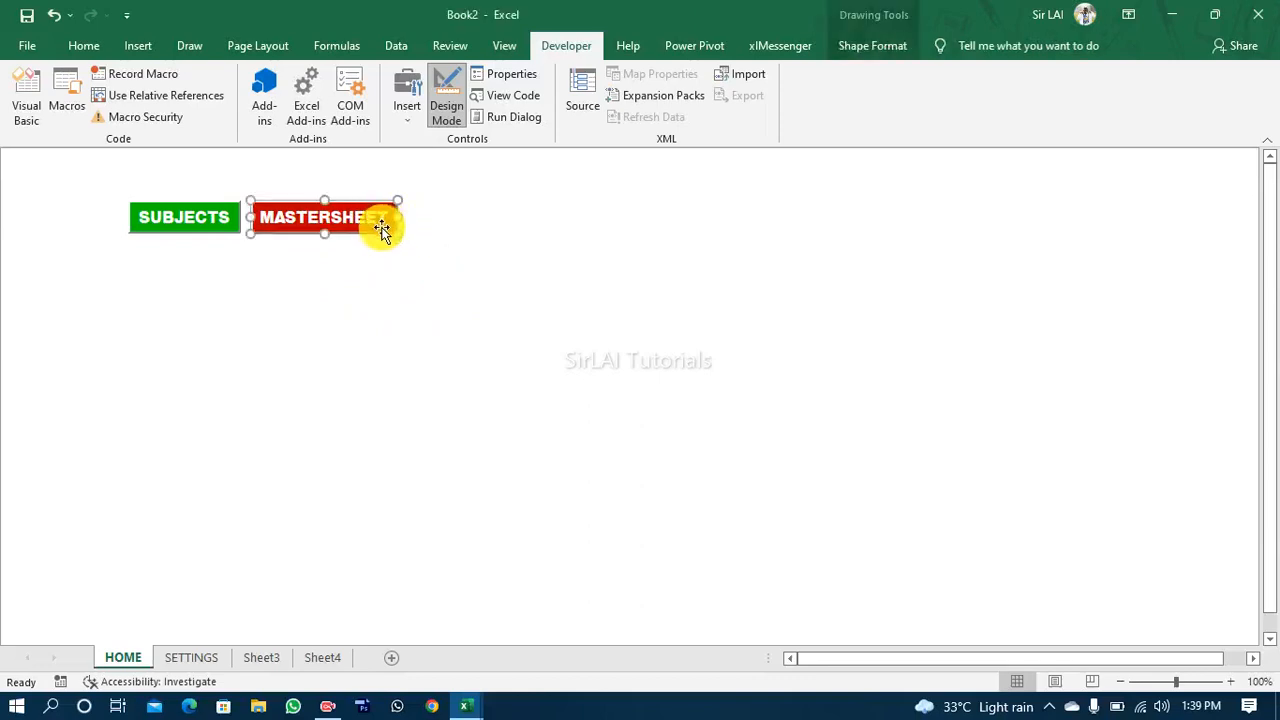
drag(381, 230, 524, 230)
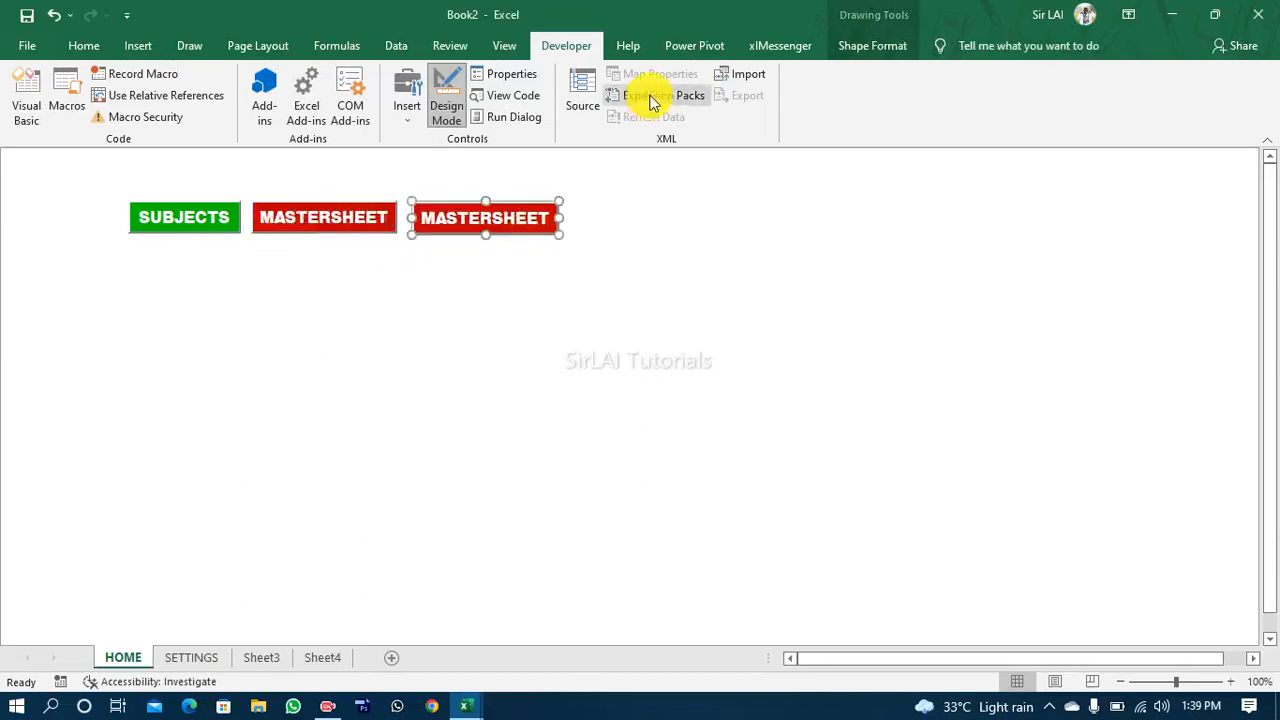
Step: Change the copied button's Caption to REGISTRY and narrow the button to a width of about 92
click(505, 80)
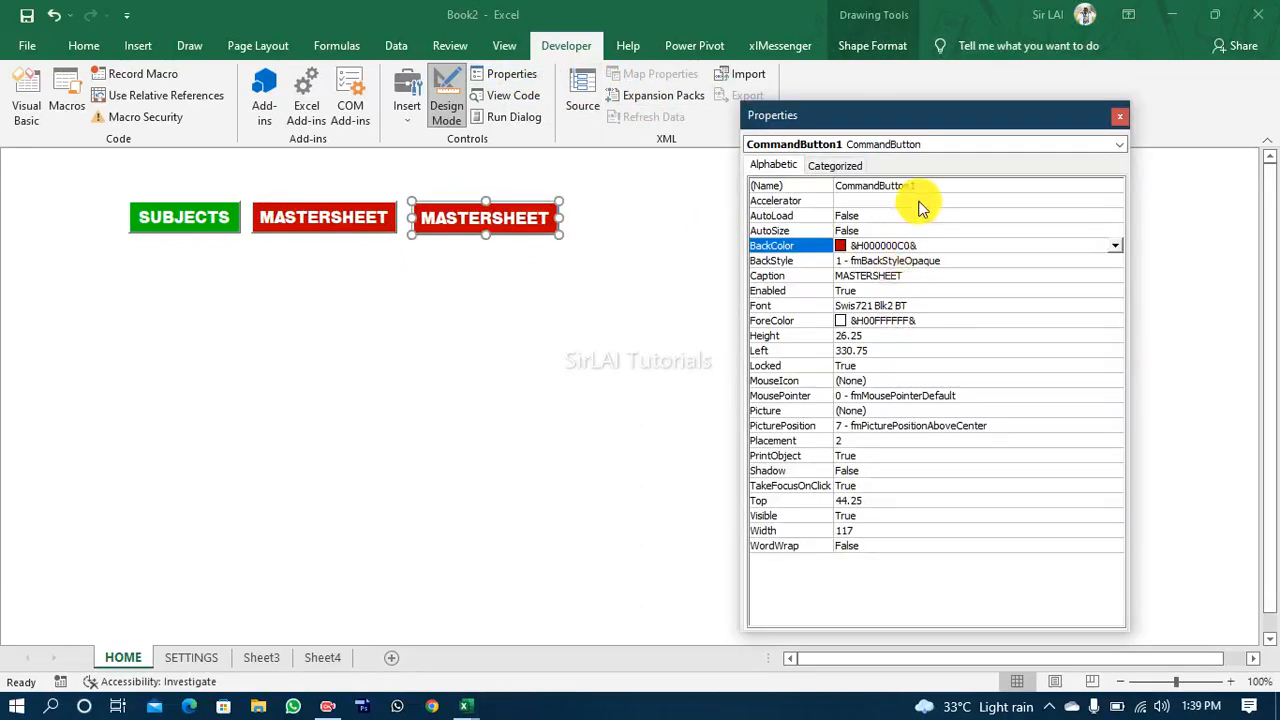
click(920, 278)
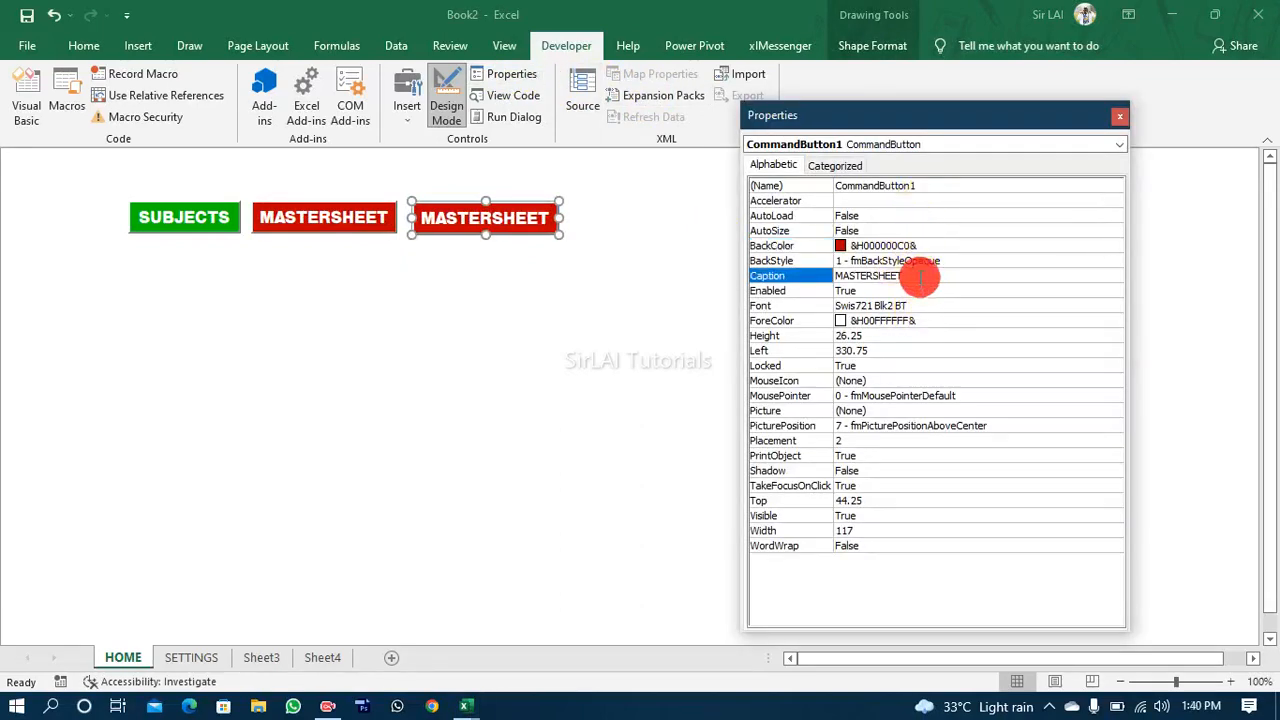
drag(919, 277, 807, 277)
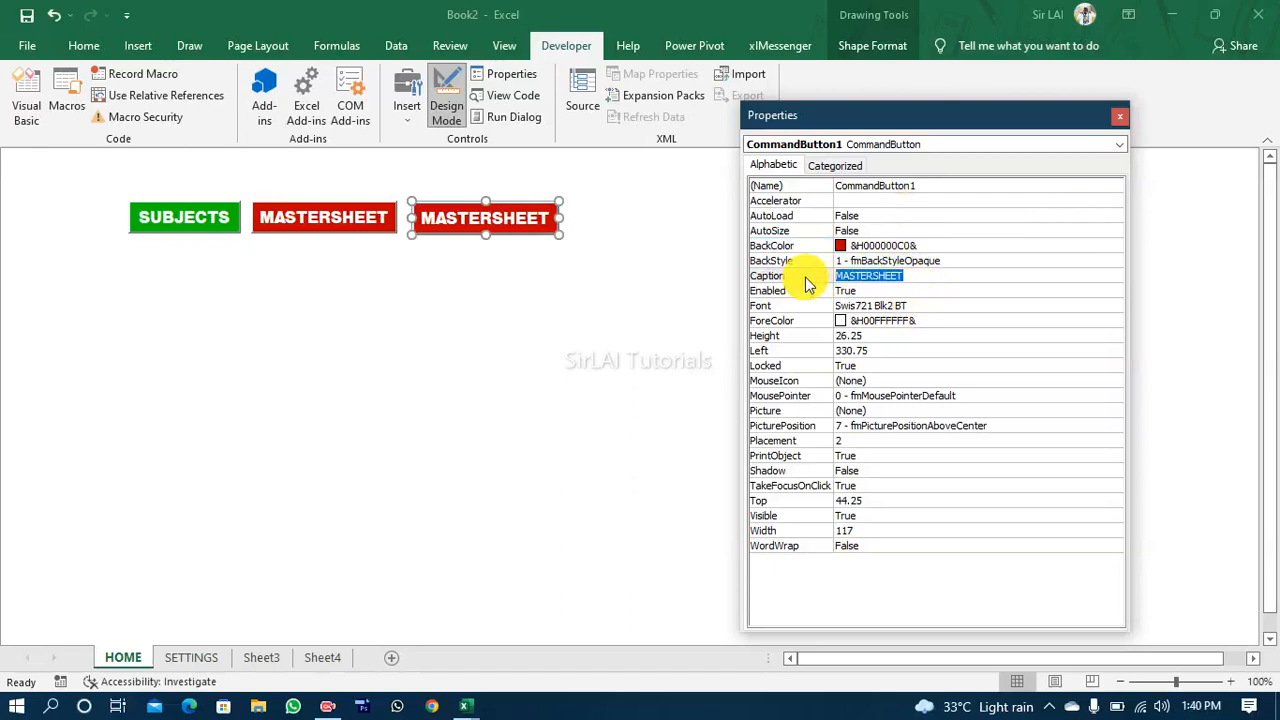
text(REGISTRY)
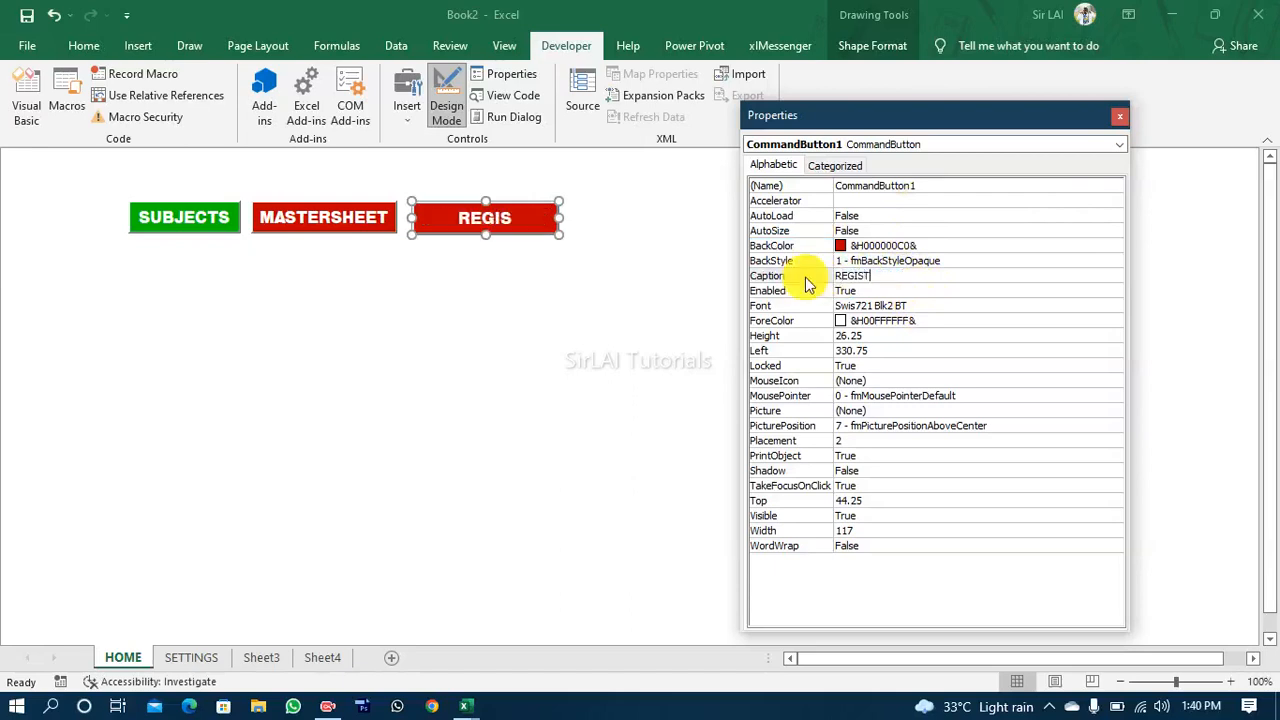
click(558, 220)
drag(541, 221, 528, 221)
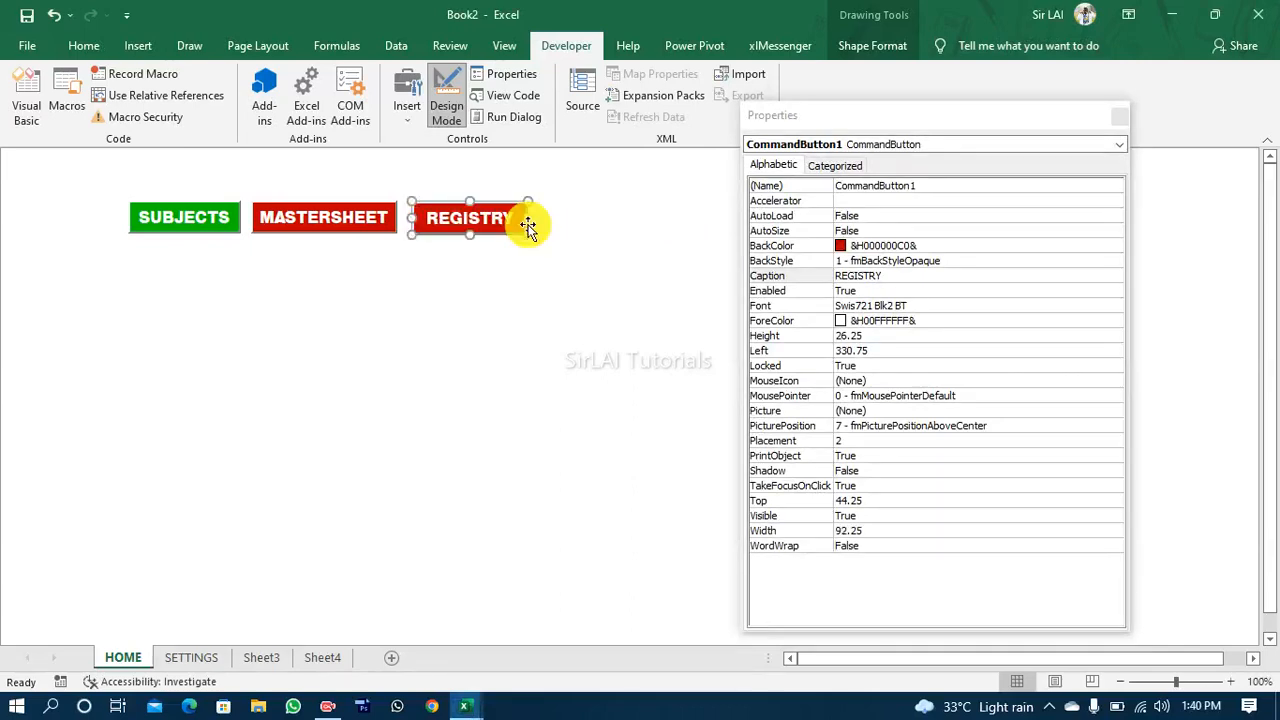
Step: Set the REGISTRY button's Name property to cmdRegistry
click(930, 185)
click(806, 186)
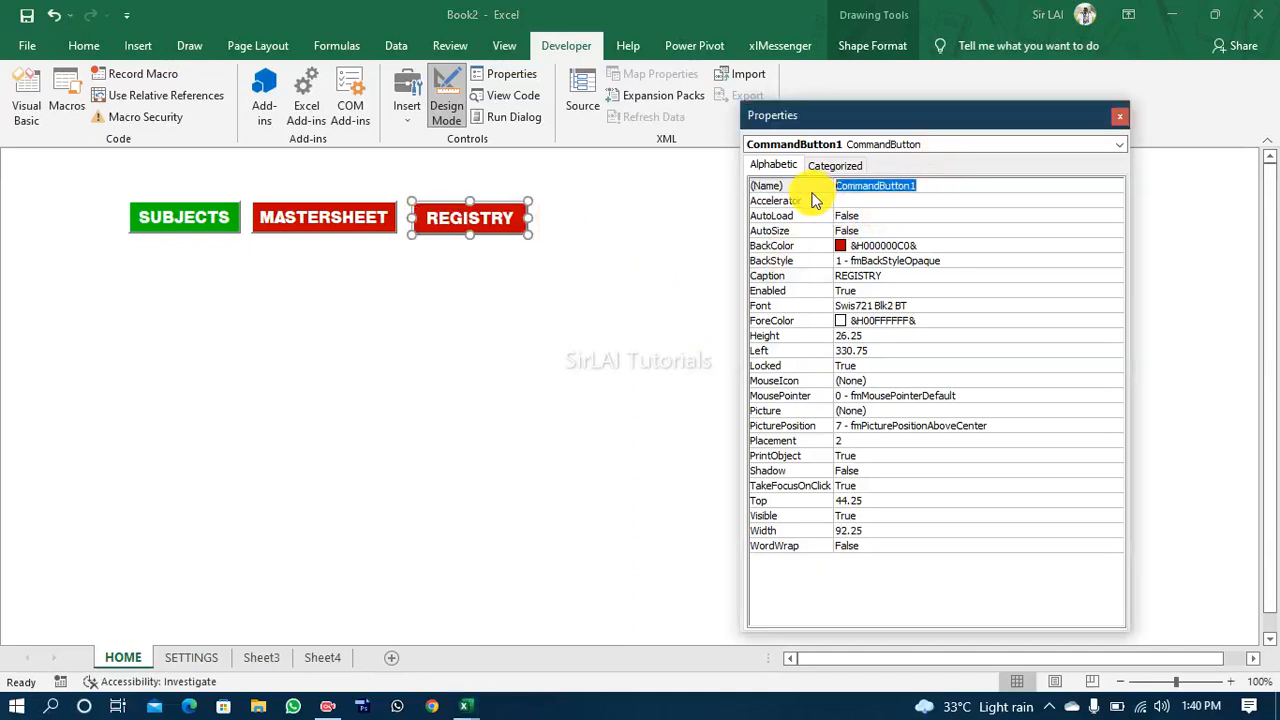
text(C)
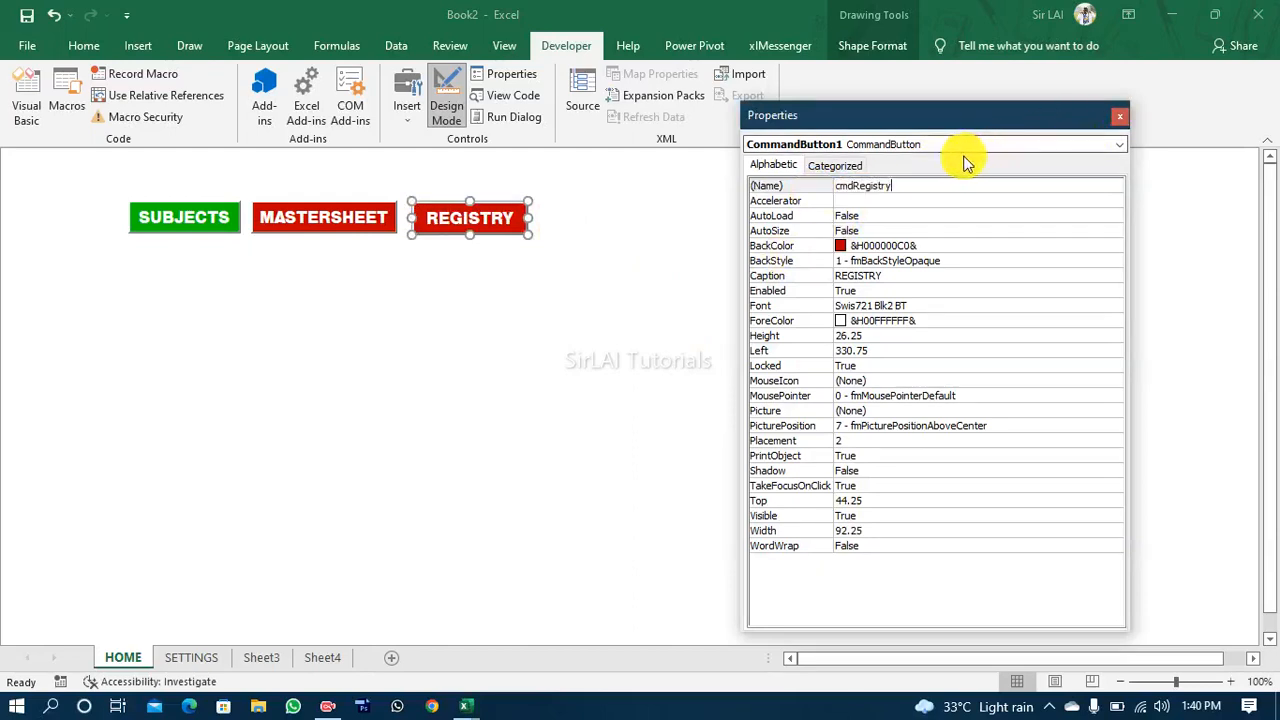
click(589, 246)
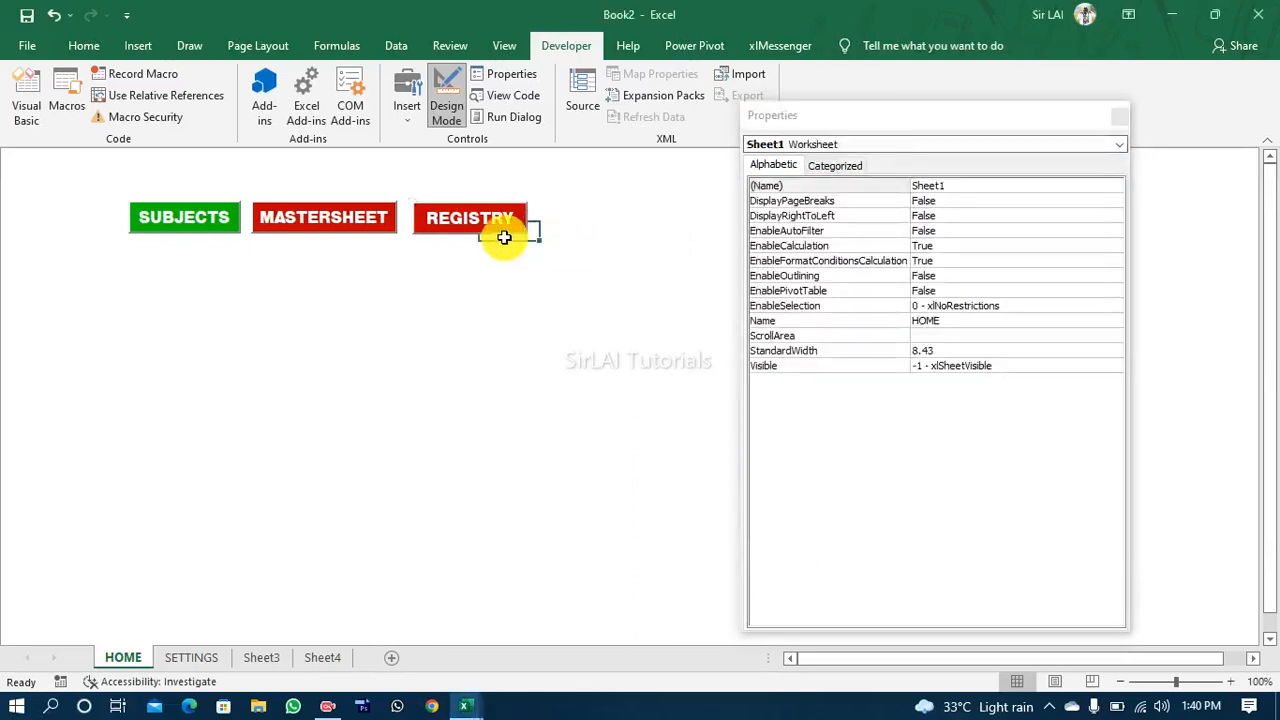
Step: Paste another copy of the MASTERSHEET button, place it below the button row and set its Name to cmdSettings
click(472, 227)
key(ctrl+v)
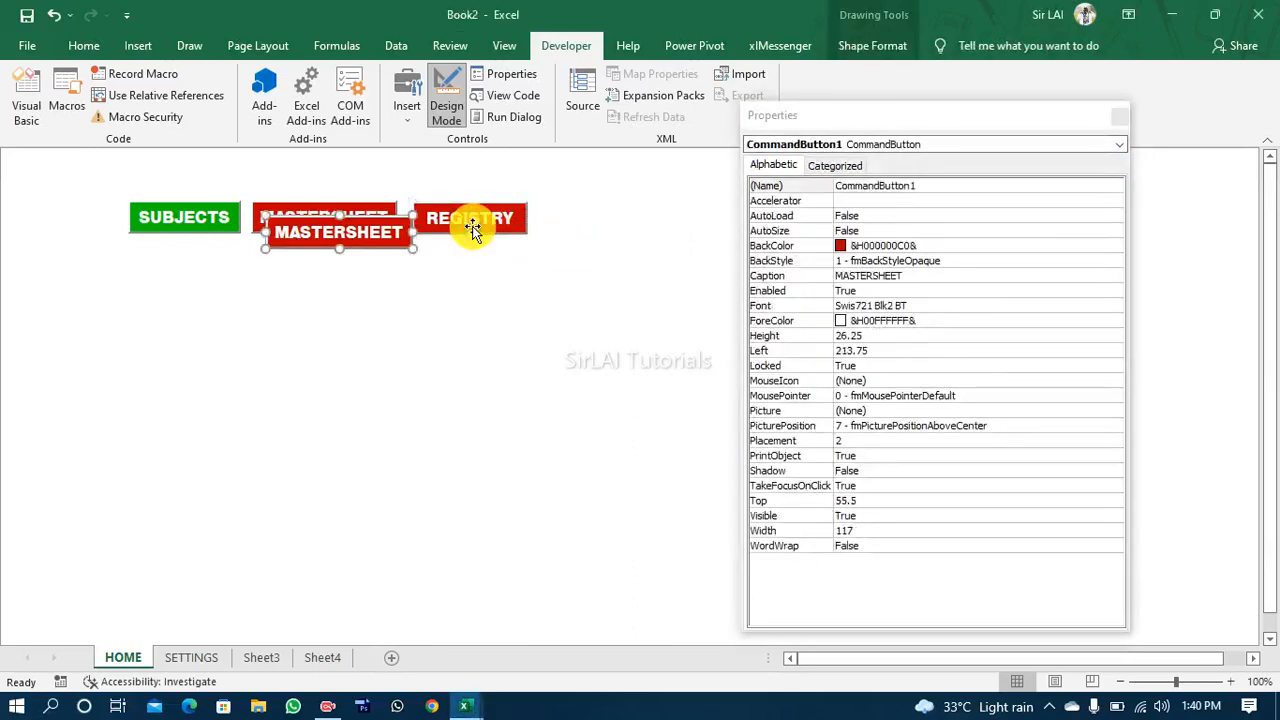
drag(403, 250, 445, 302)
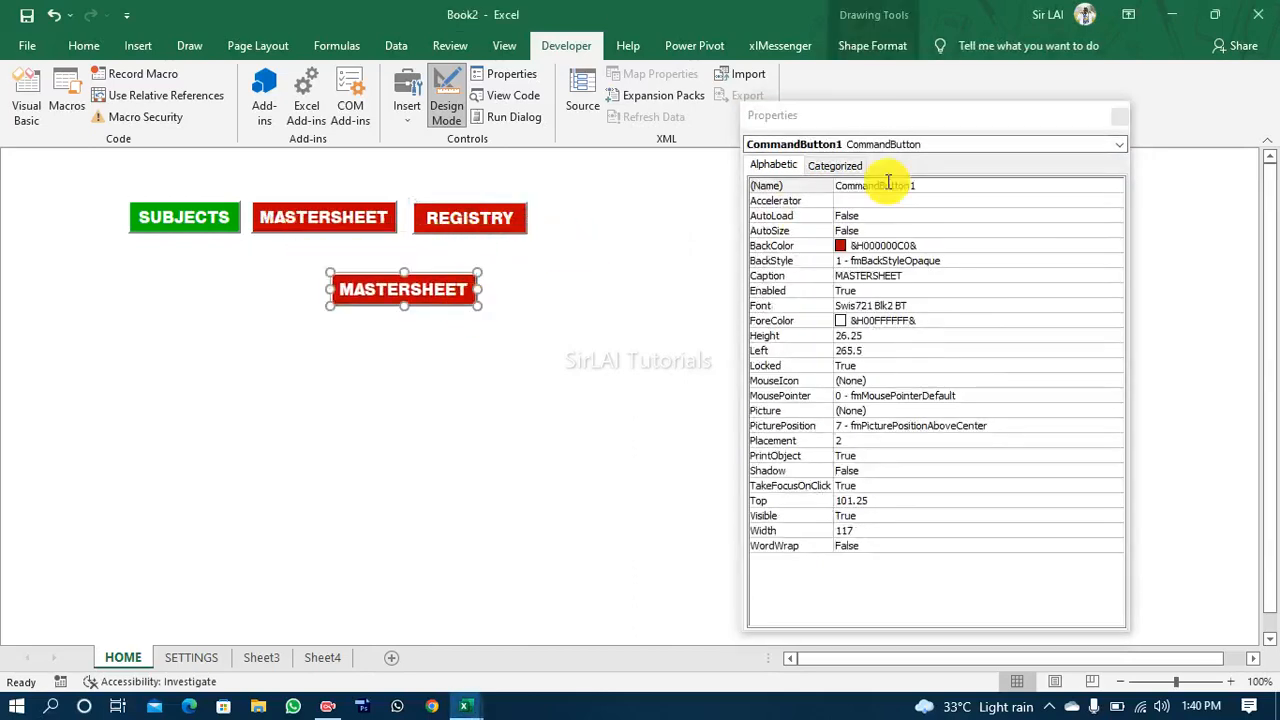
click(914, 185)
double_click(914, 185)
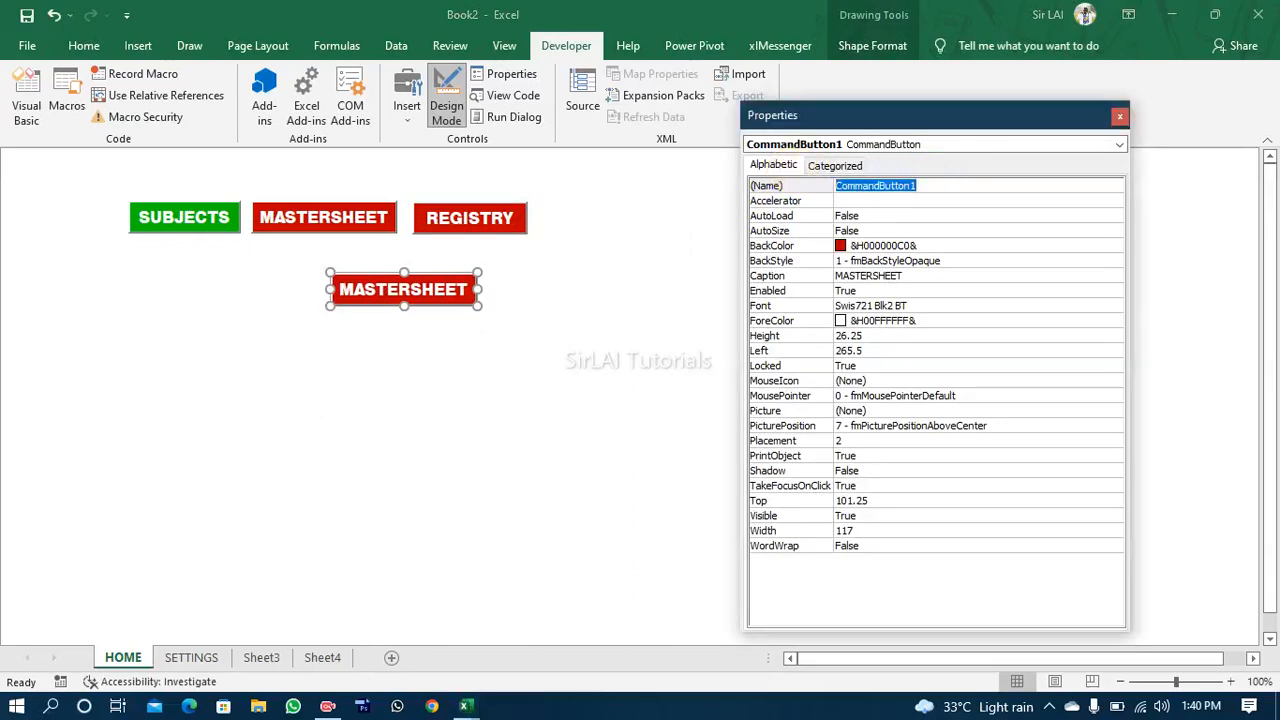
text(cmdSettings)
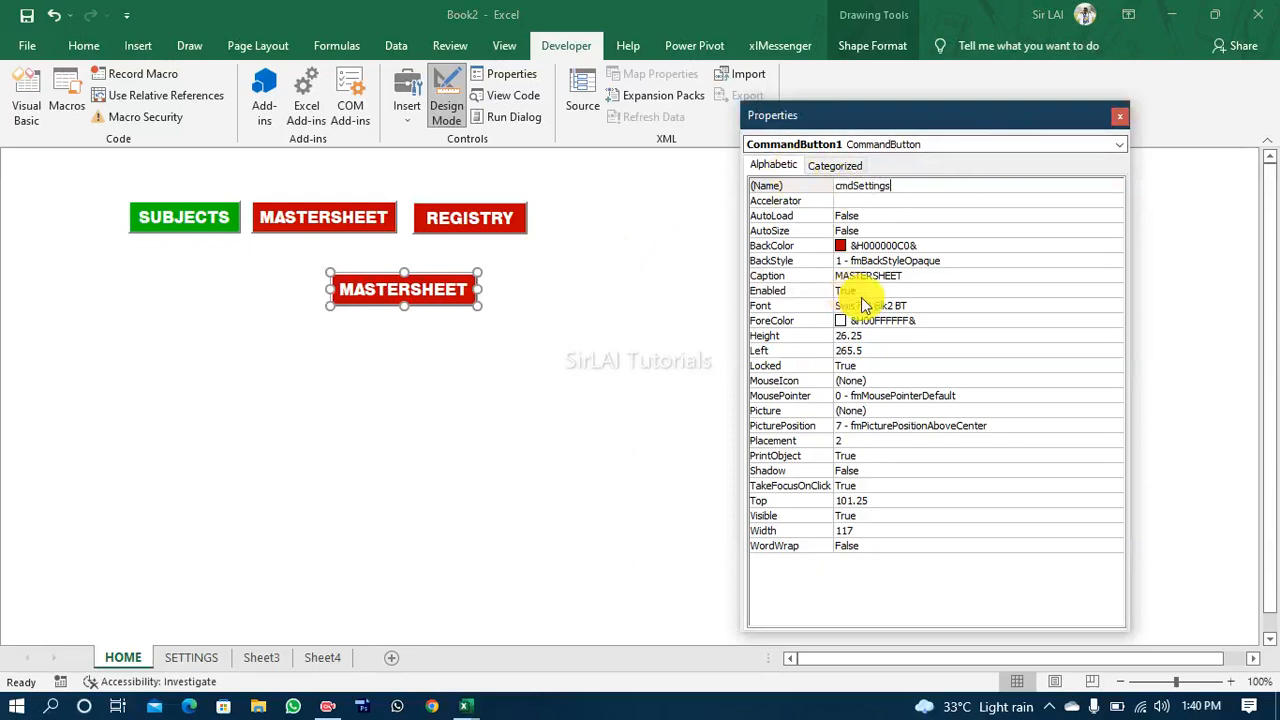
Step: Change the cmdSettings button's Caption to SETTINGS and narrow the button to a width of about 88
click(926, 278)
drag(910, 275, 822, 276)
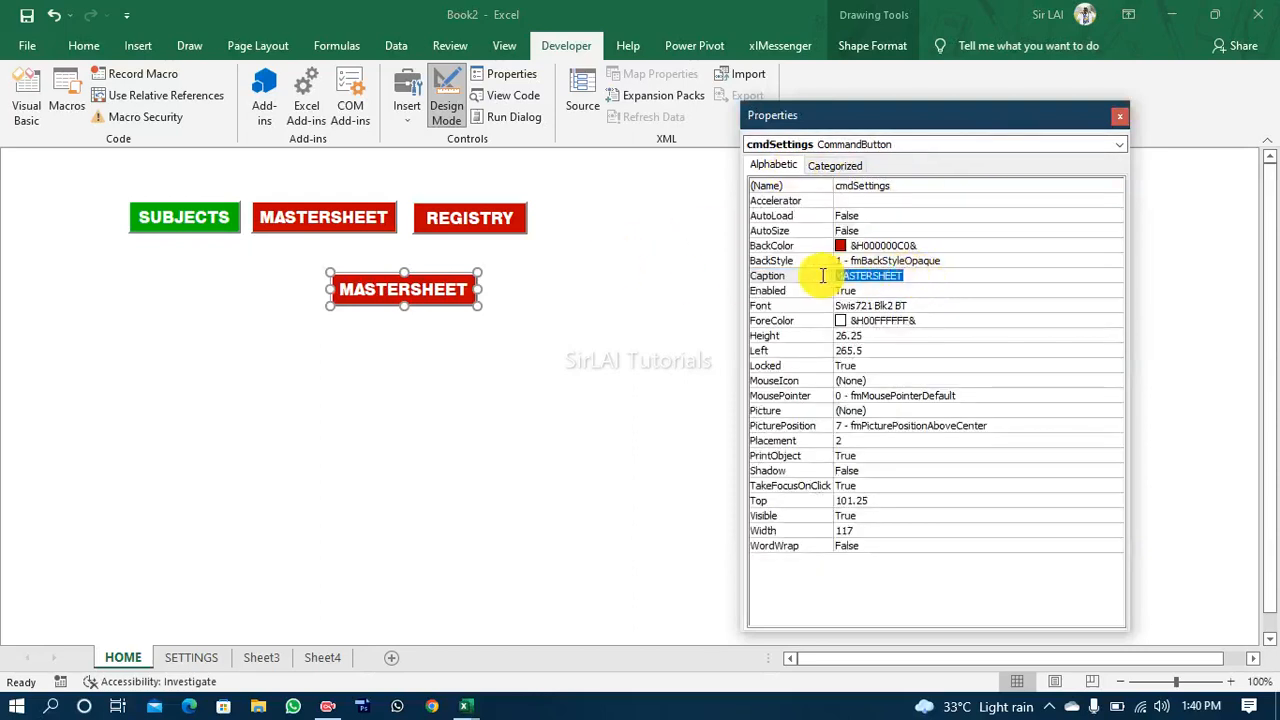
text(SETTINGS)
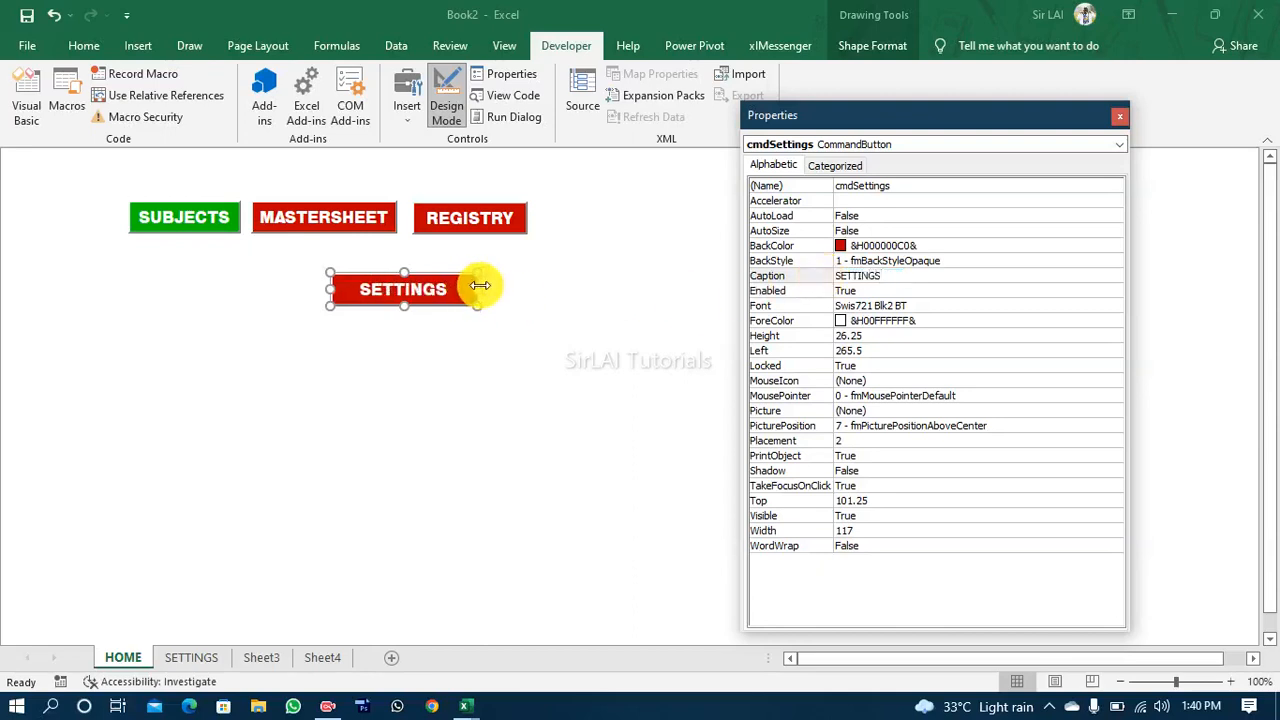
drag(480, 286, 437, 288)
click(507, 306)
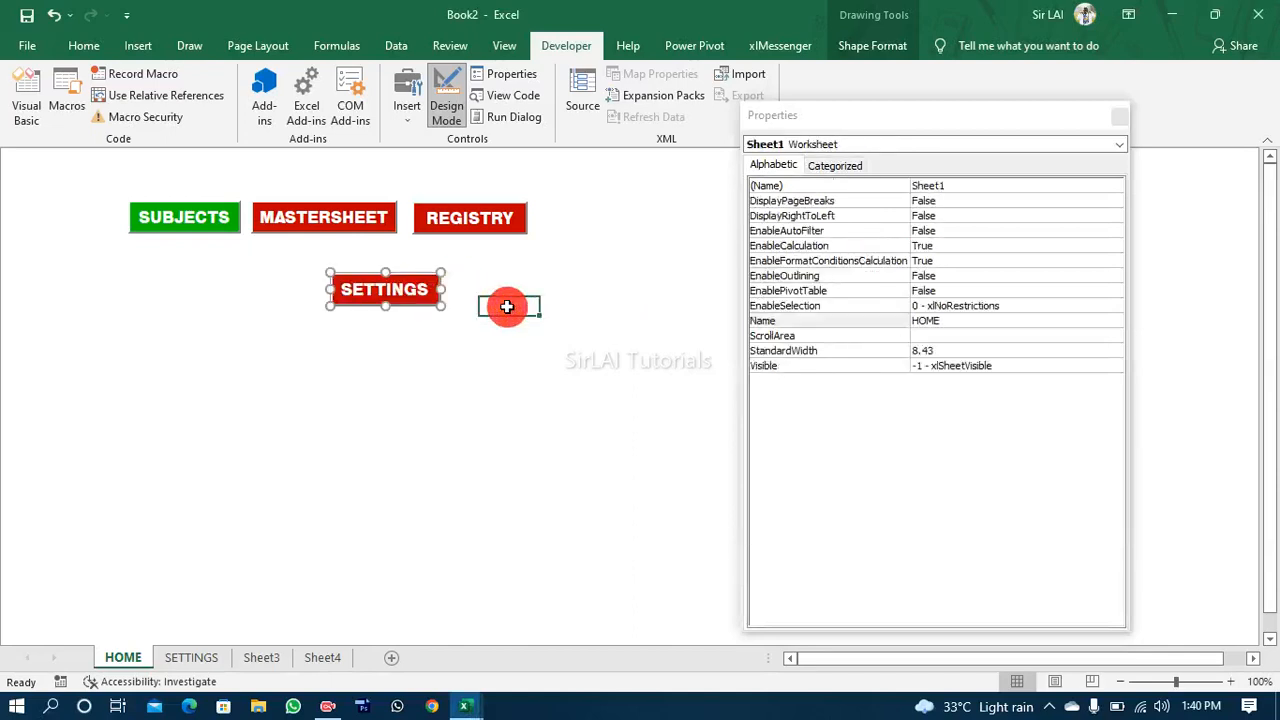
Step: Paste another copy of the MASTERSHEET button below the SETTINGS button and set its Name to cmdReport
click(418, 346)
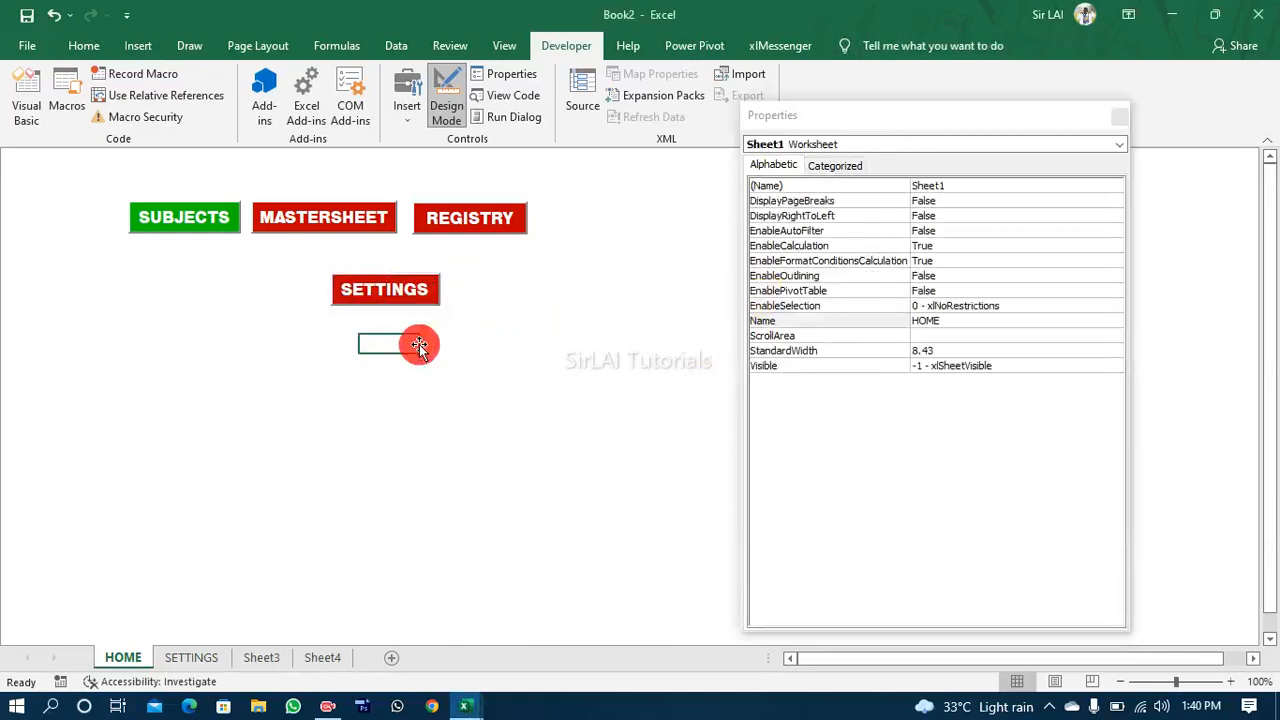
key(ctrl+v)
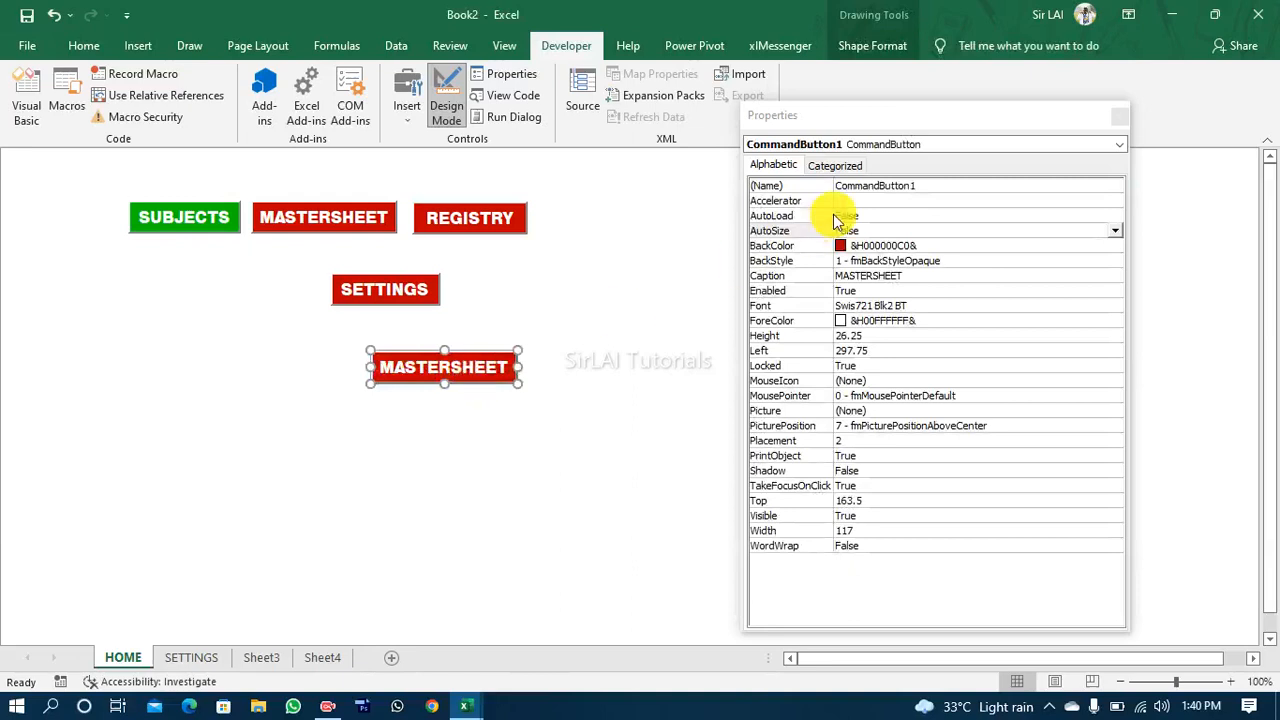
click(927, 188)
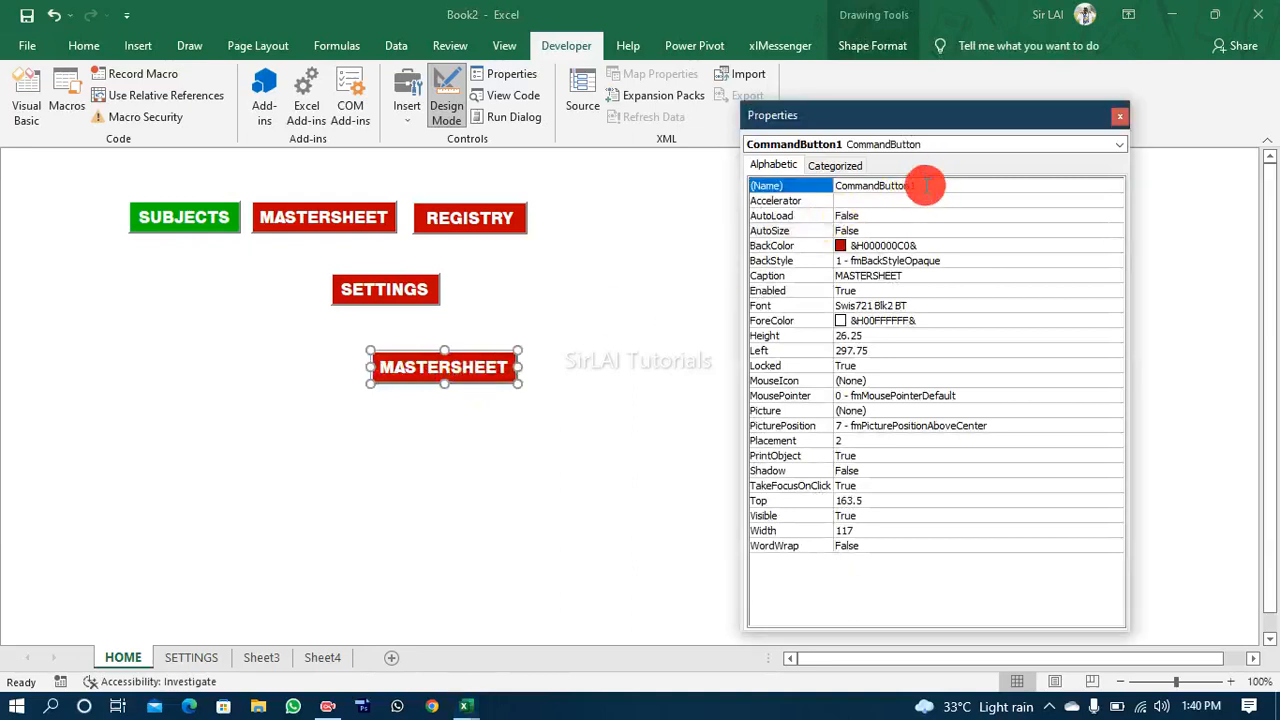
drag(926, 185, 820, 198)
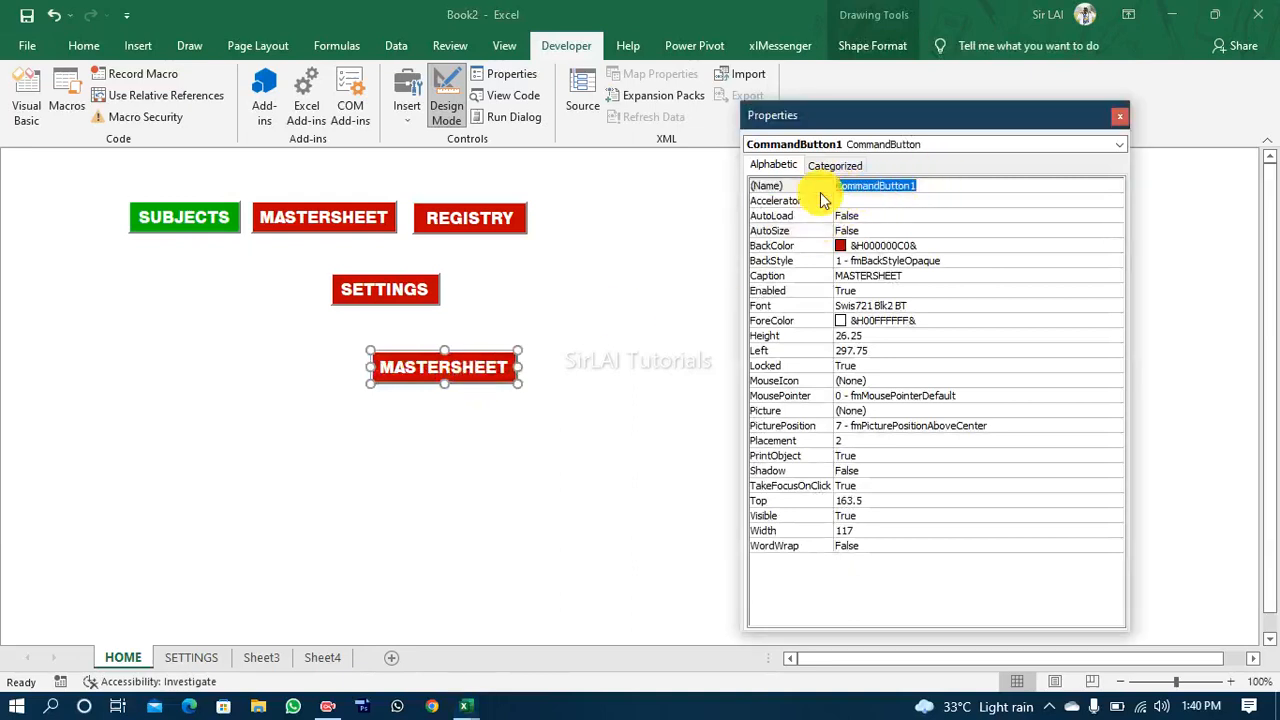
text(C)
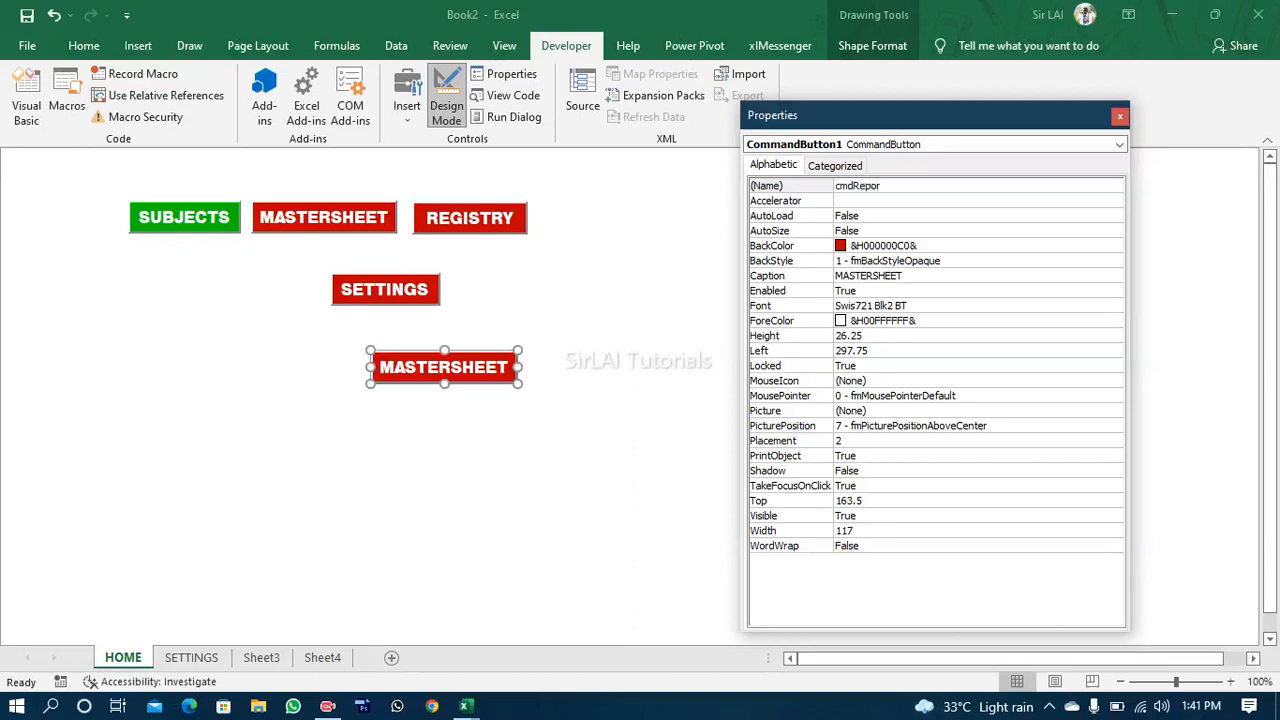
Step: Change the cmdReport button's Caption to STUDENT REPORT
click(890, 276)
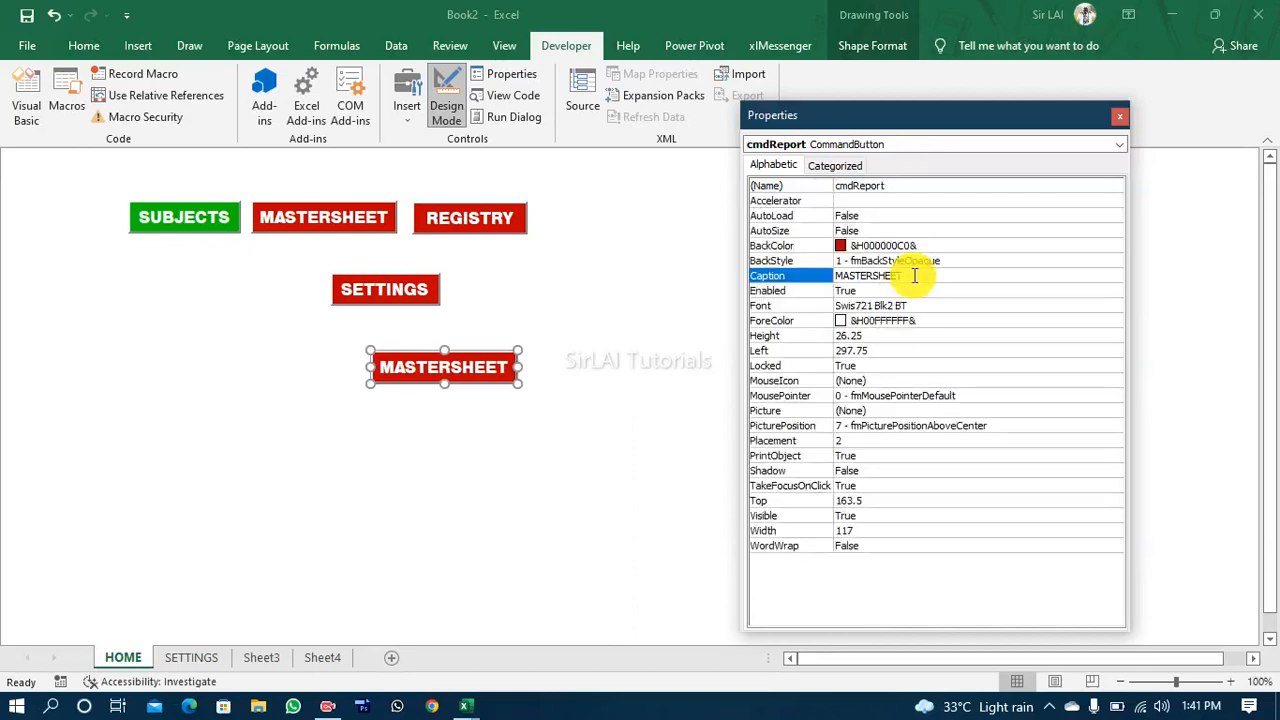
drag(912, 276, 826, 280)
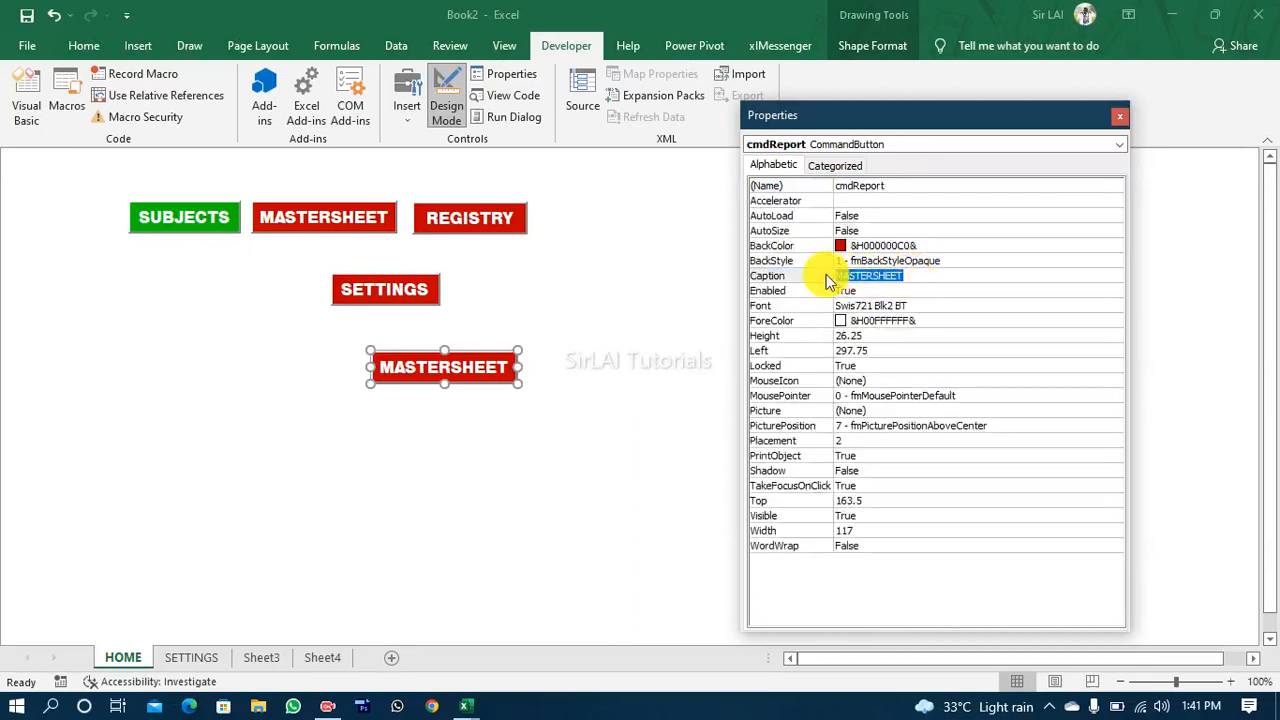
text(st)
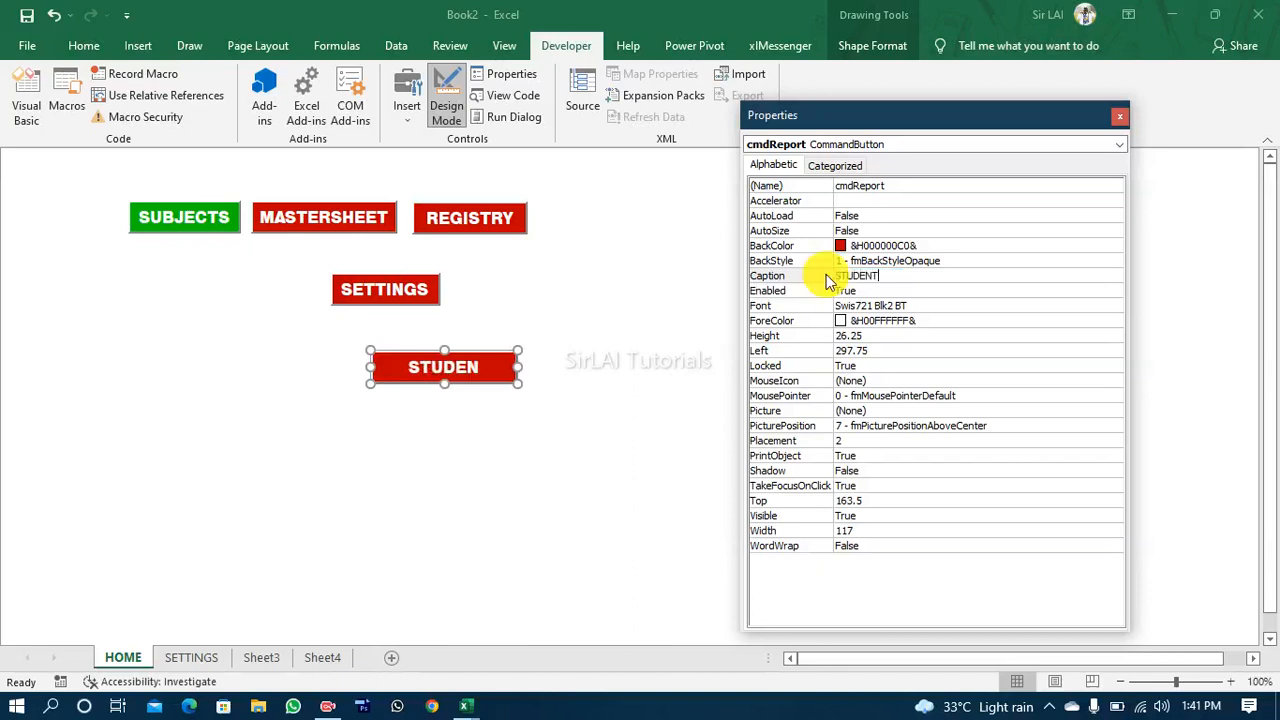
text(UDENT REPORT)
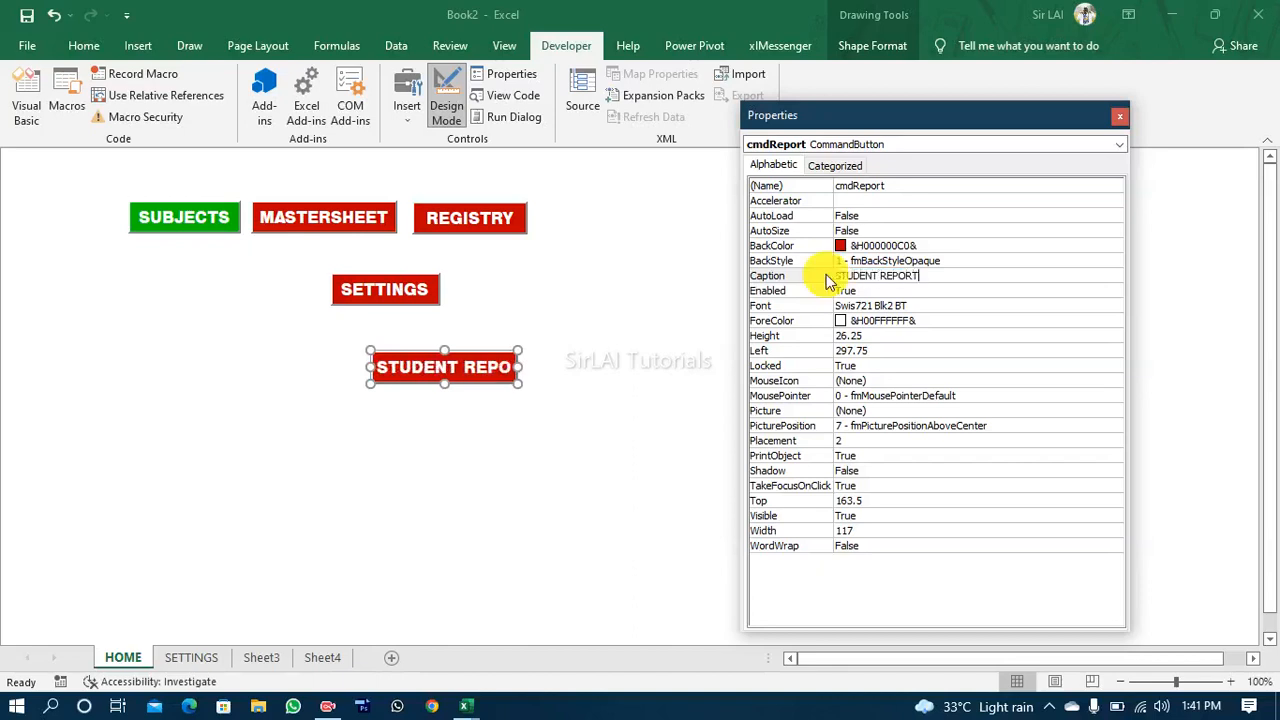
click(640, 420)
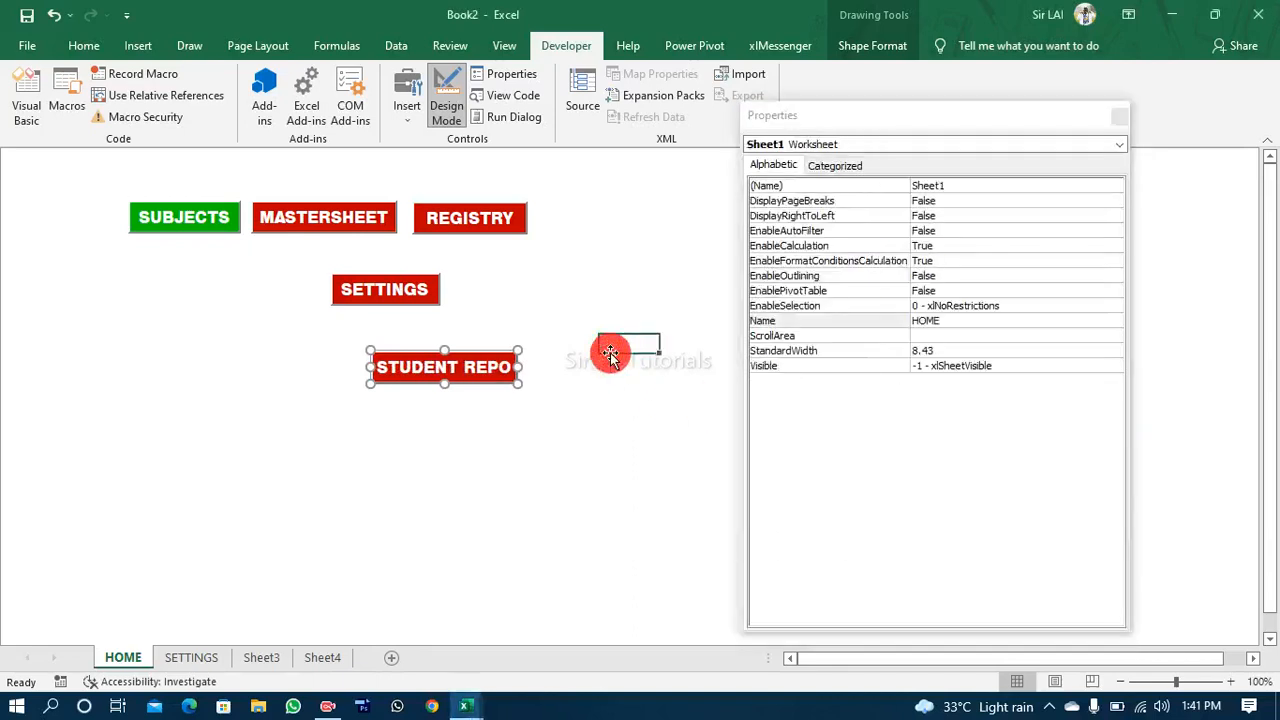
Step: Widen the STUDENT REPORT button to about 146 and move it directly beside the SETTINGS button, level with it
click(510, 372)
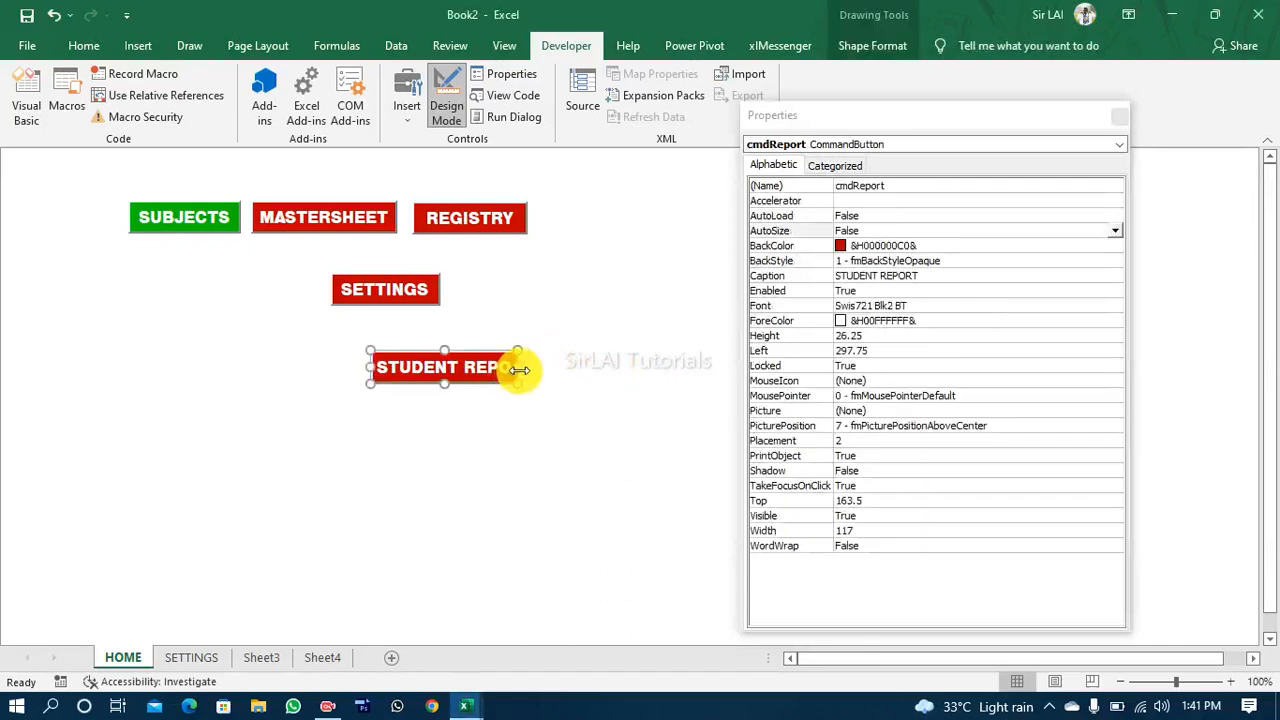
click(522, 369)
click(488, 371)
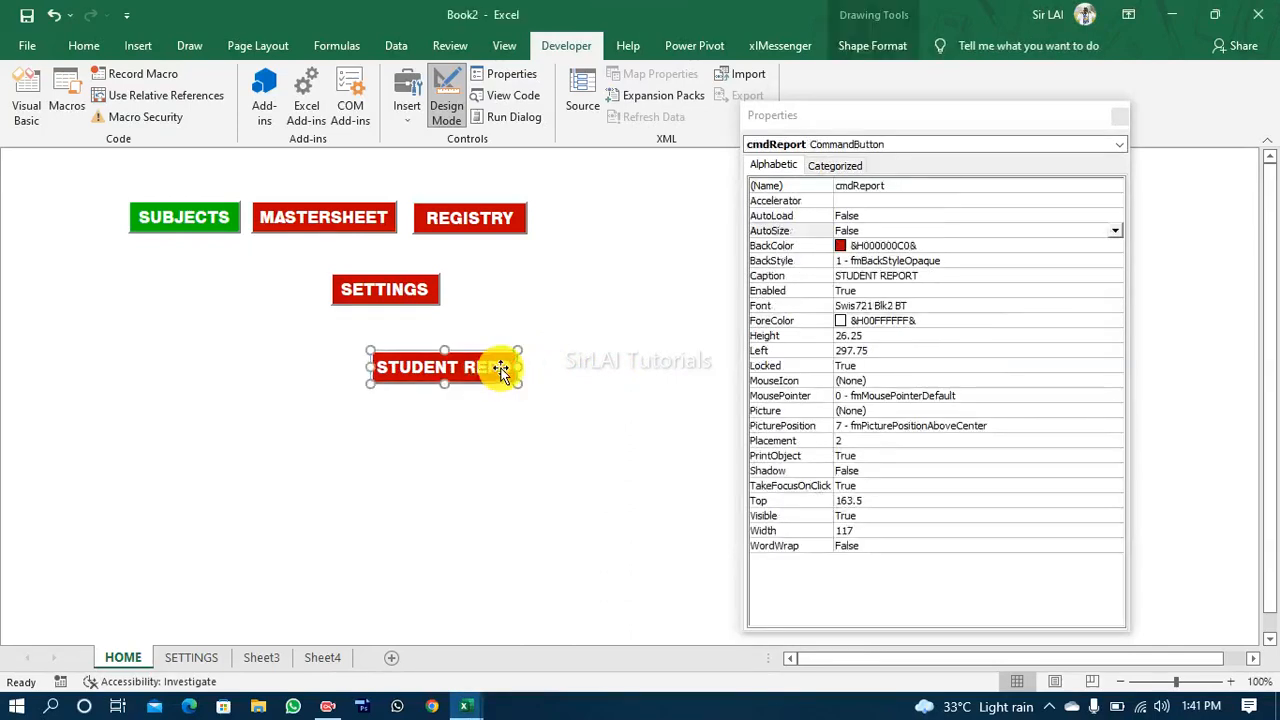
drag(518, 367, 554, 367)
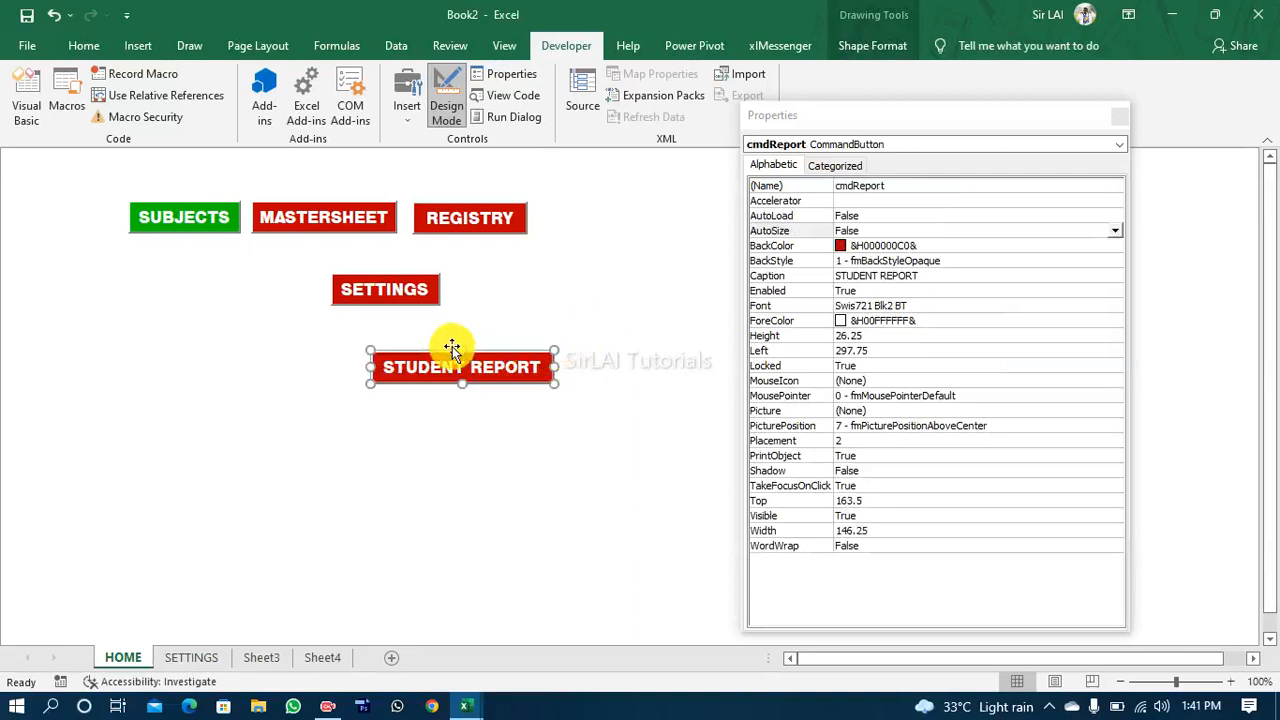
drag(509, 378, 591, 298)
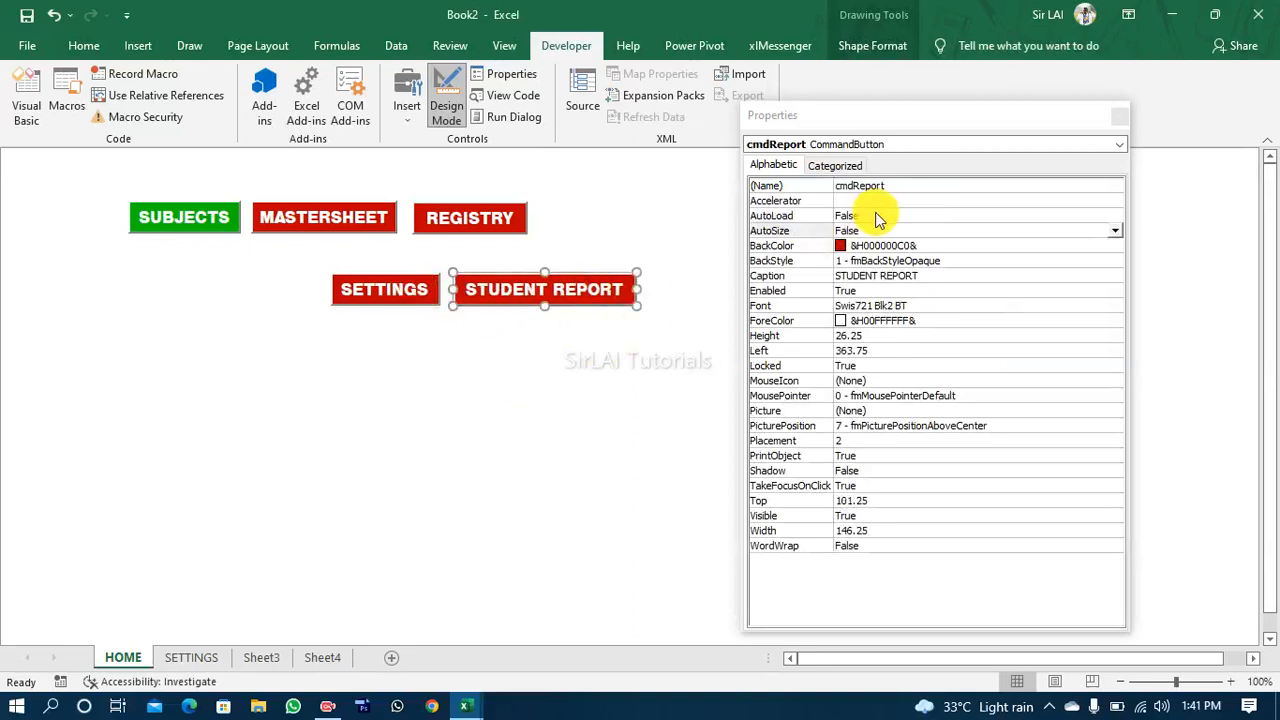
Step: Set the STUDENT REPORT button's BackColor to the palette dark navy &H00400000& and move the button just below SETTINGS
click(843, 248)
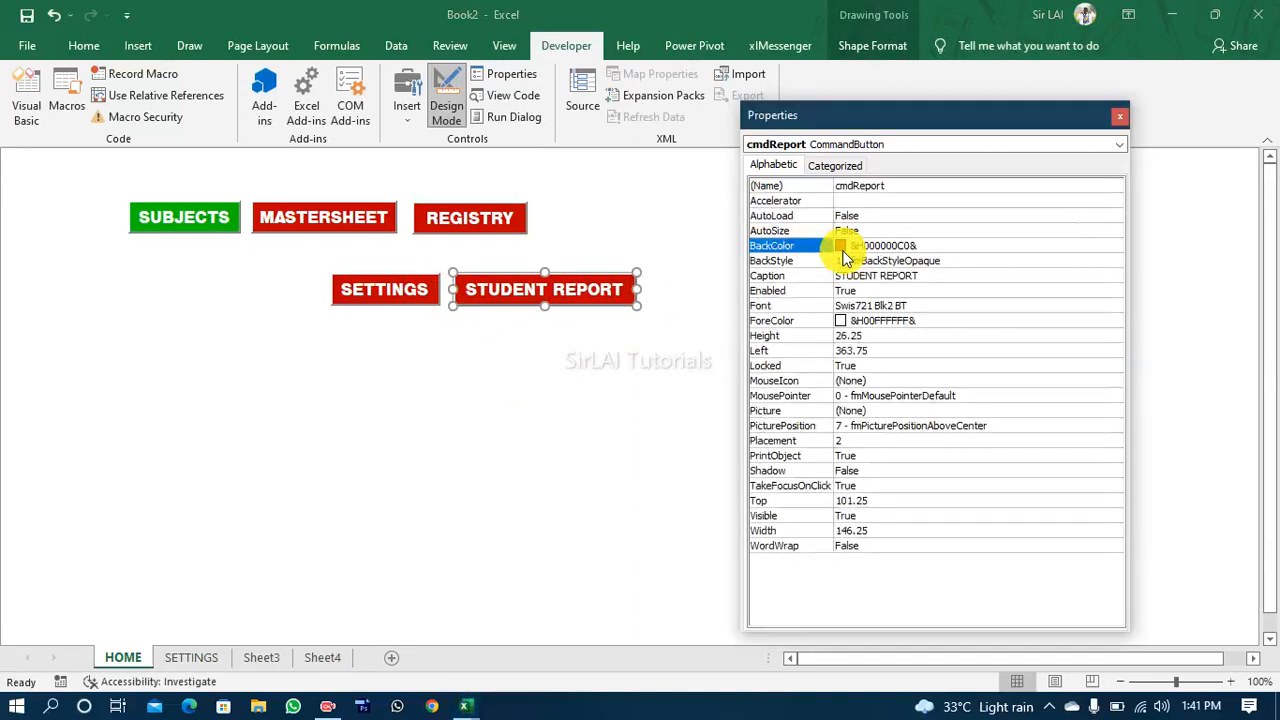
click(1116, 246)
click(1090, 364)
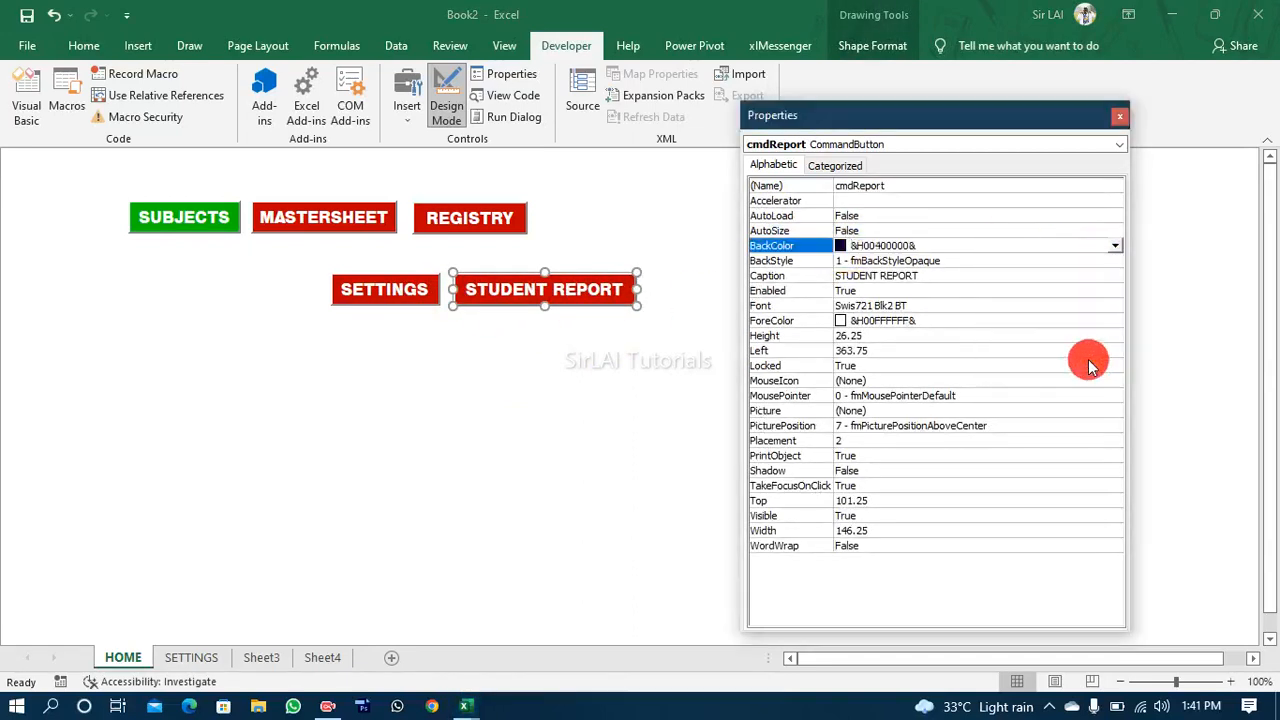
drag(598, 306, 495, 356)
Step: Set the REGISTRY button's BackColor to the palette black
click(450, 228)
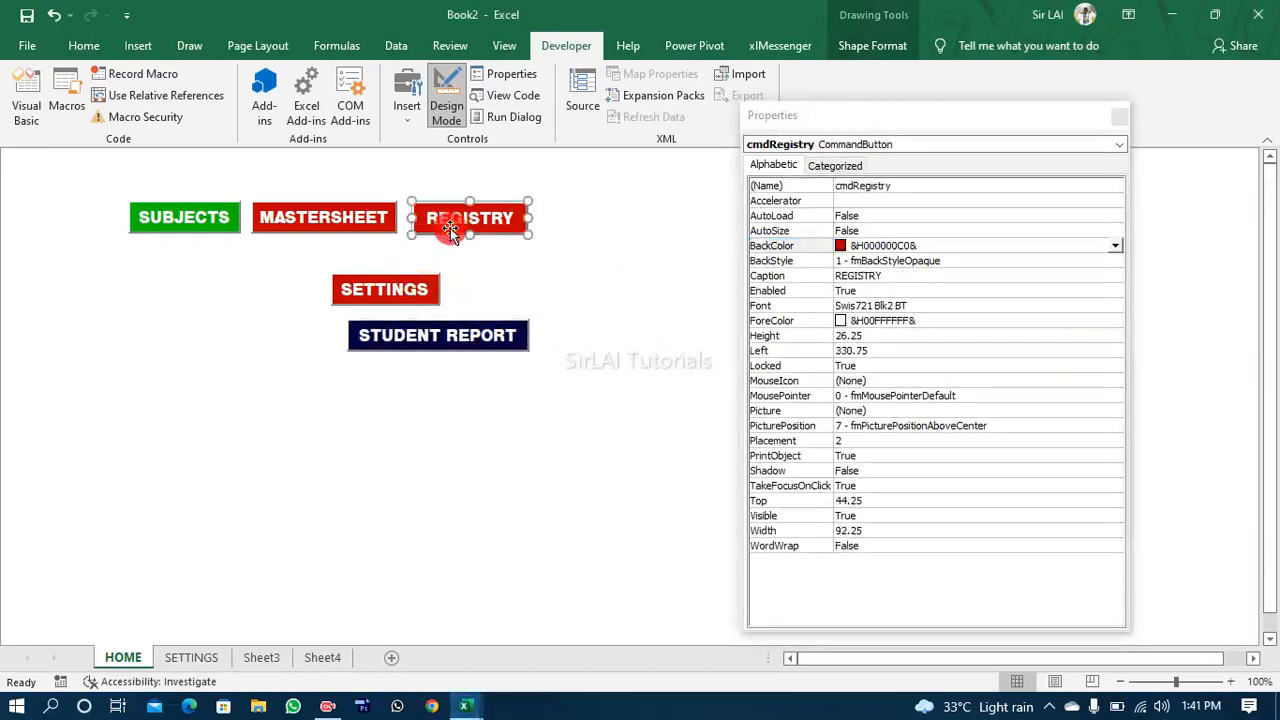
click(1116, 246)
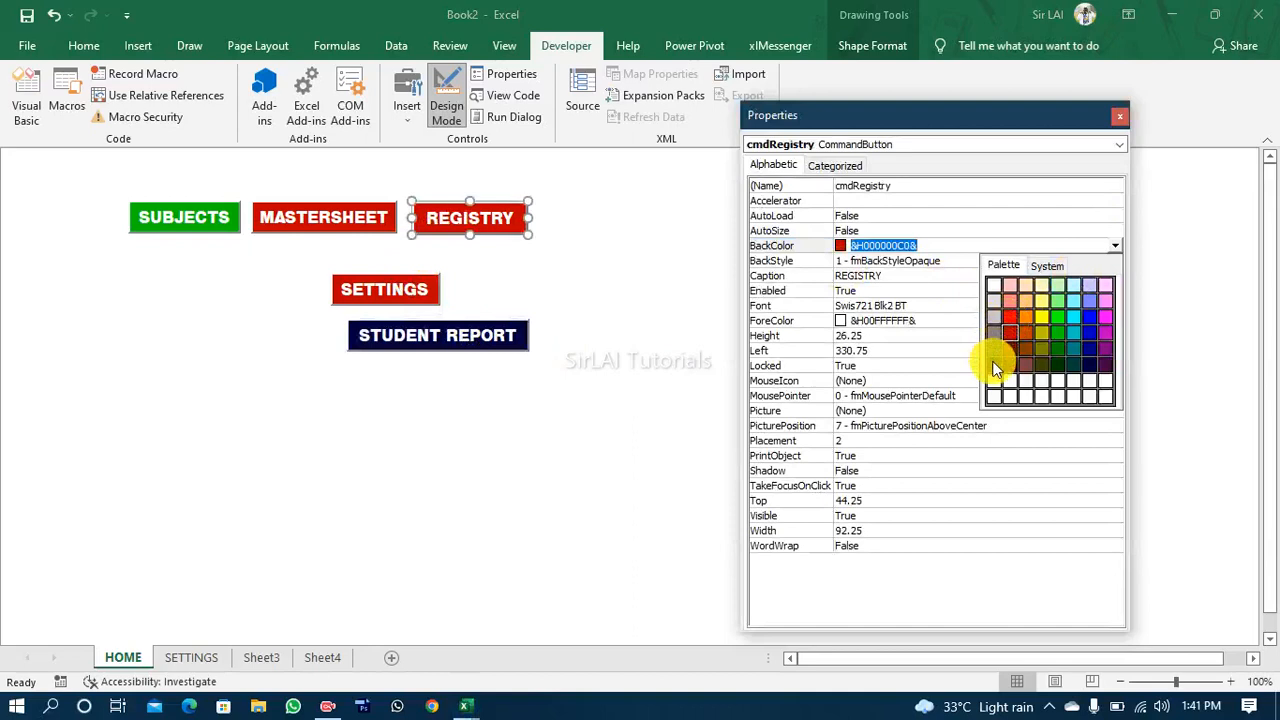
click(995, 368)
Step: Set the SETTINGS button's BackColor to the palette dark purple &H00400040& and close the properties
click(395, 289)
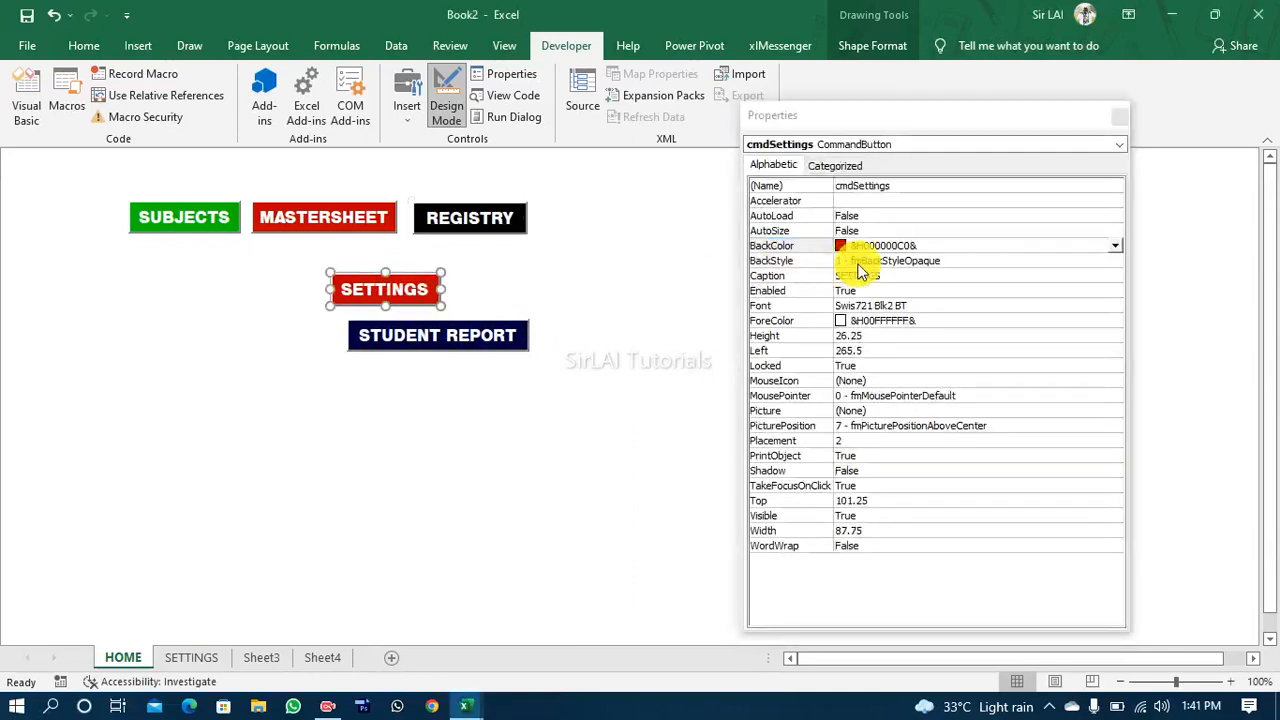
click(1116, 246)
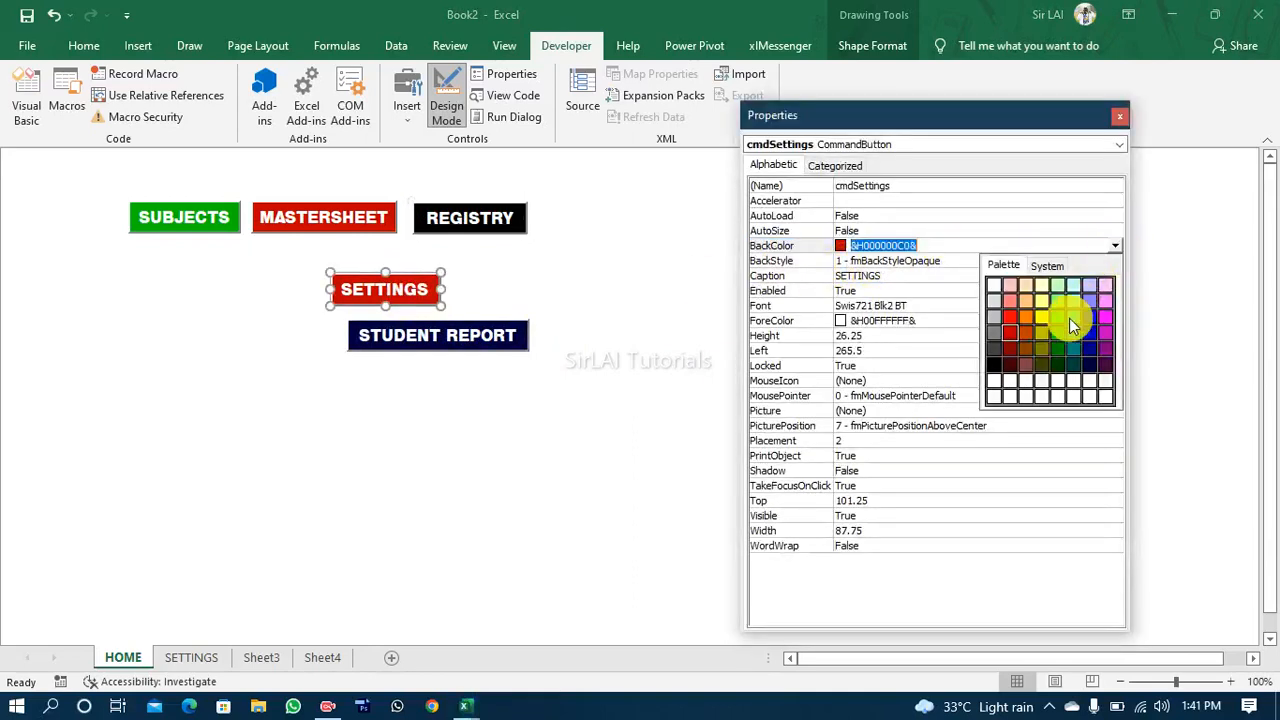
click(1107, 361)
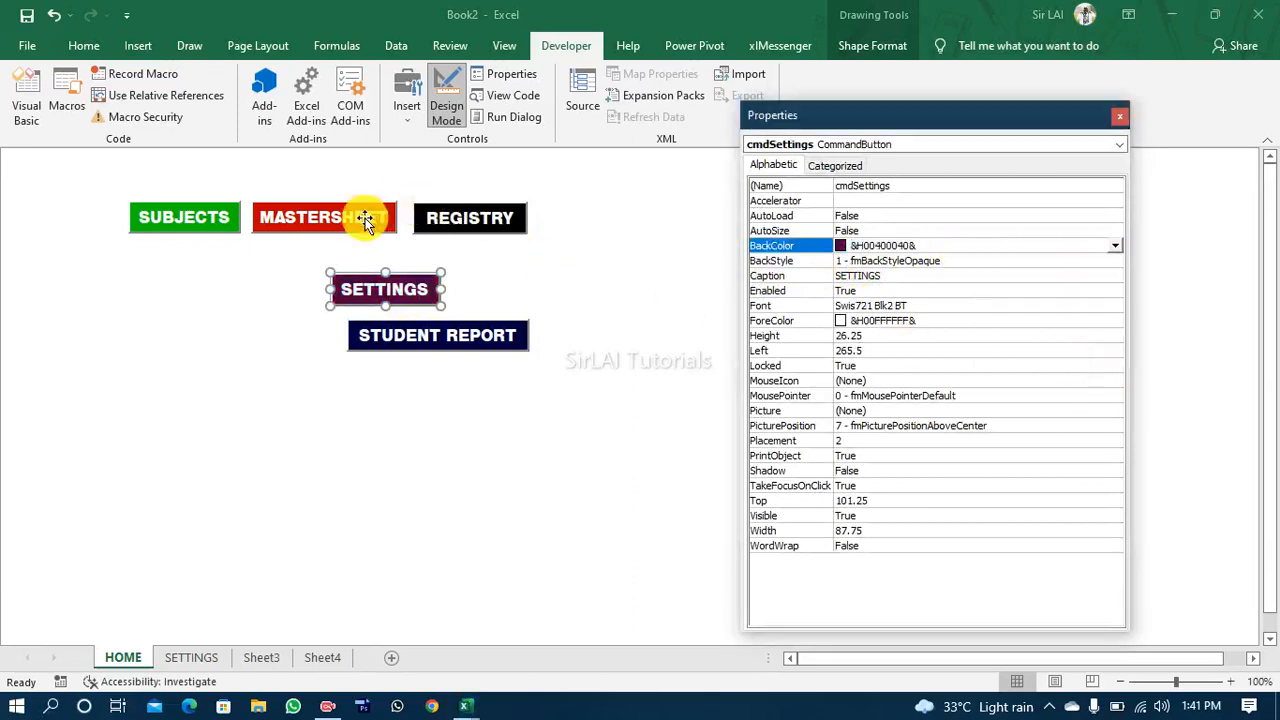
click(515, 250)
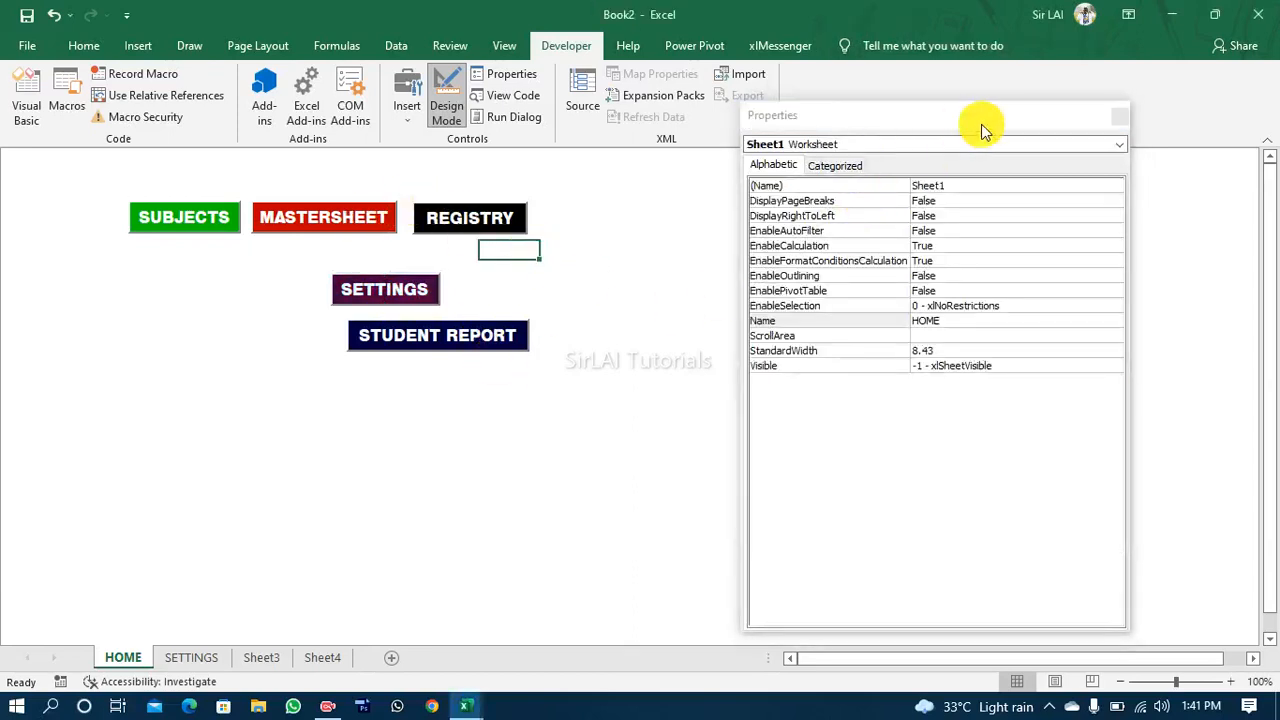
click(1120, 116)
Step: Move the SETTINGS button into the main button row, directly to the right of REGISTRY and level with it
click(368, 285)
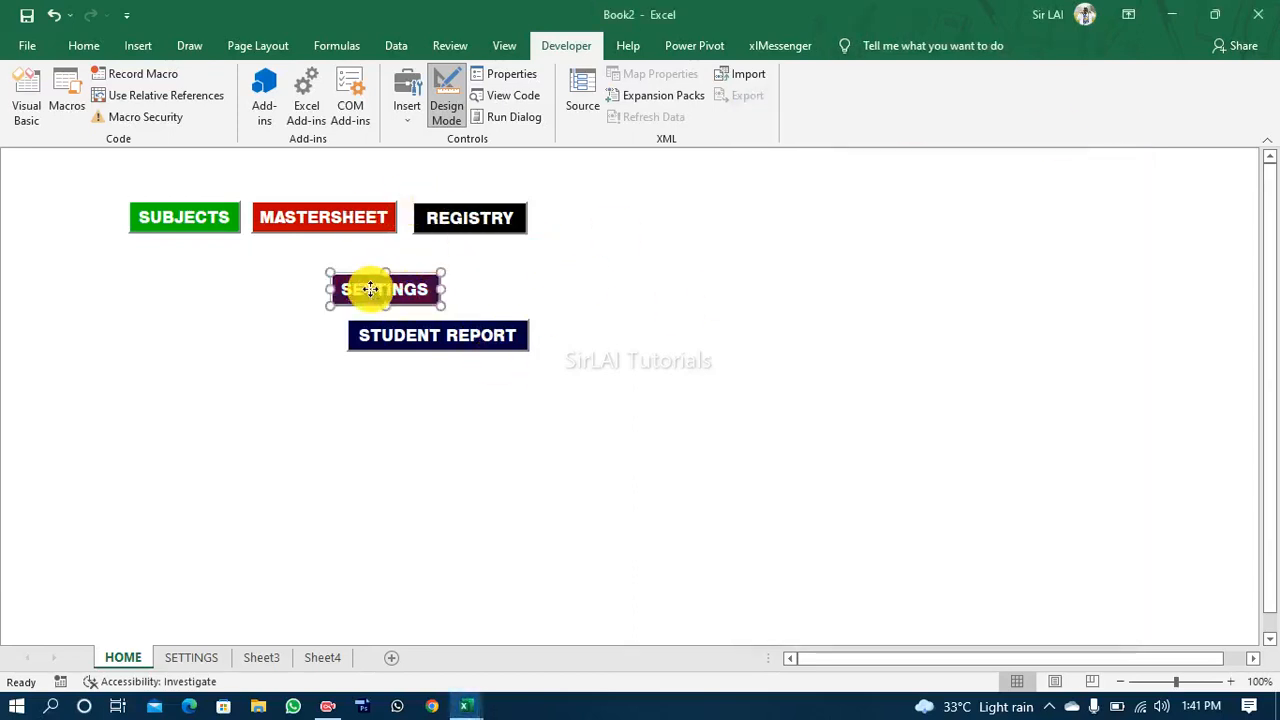
drag(414, 303, 620, 232)
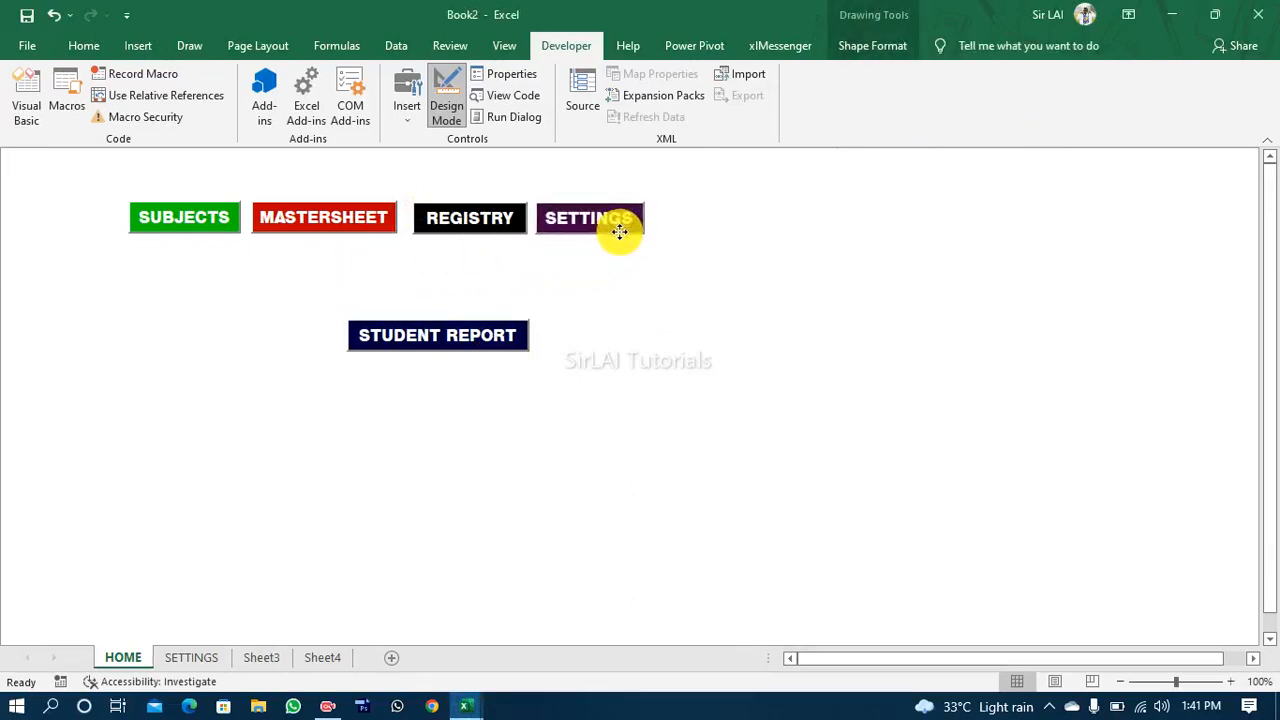
Step: Move the STUDENT REPORT button into the main button row, directly to the right of SETTINGS and level with it
click(464, 344)
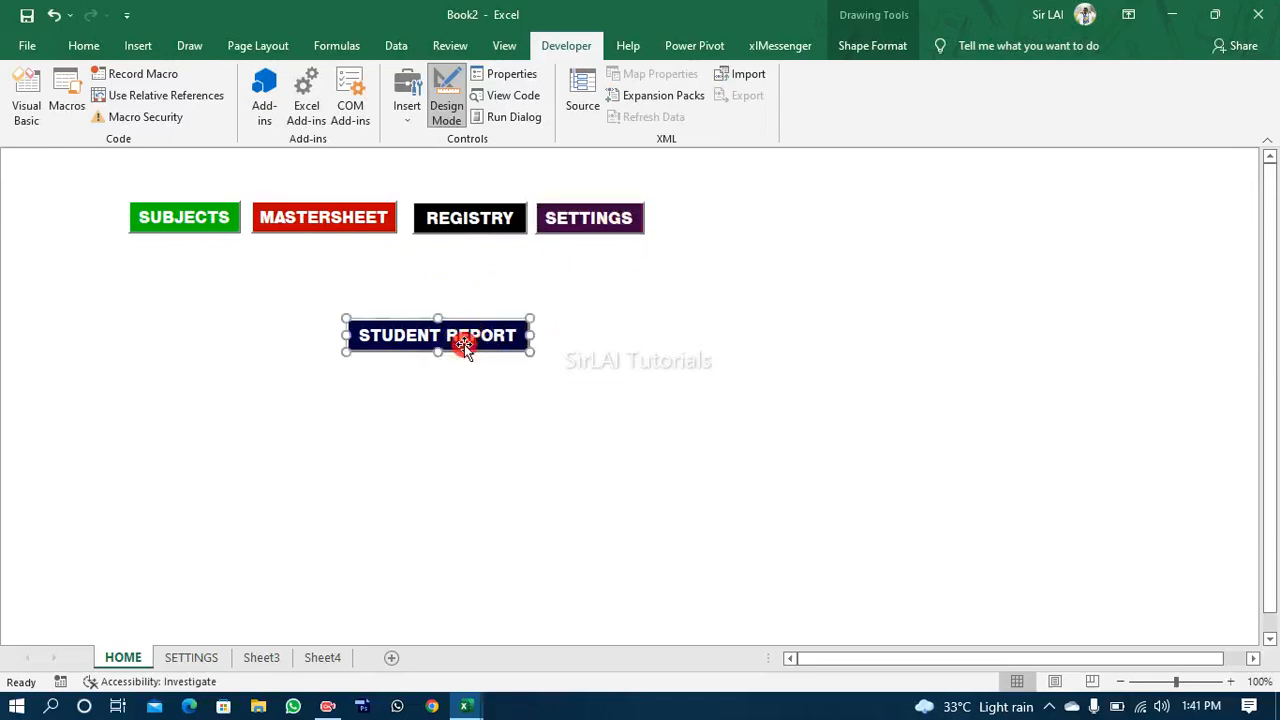
drag(464, 344, 766, 232)
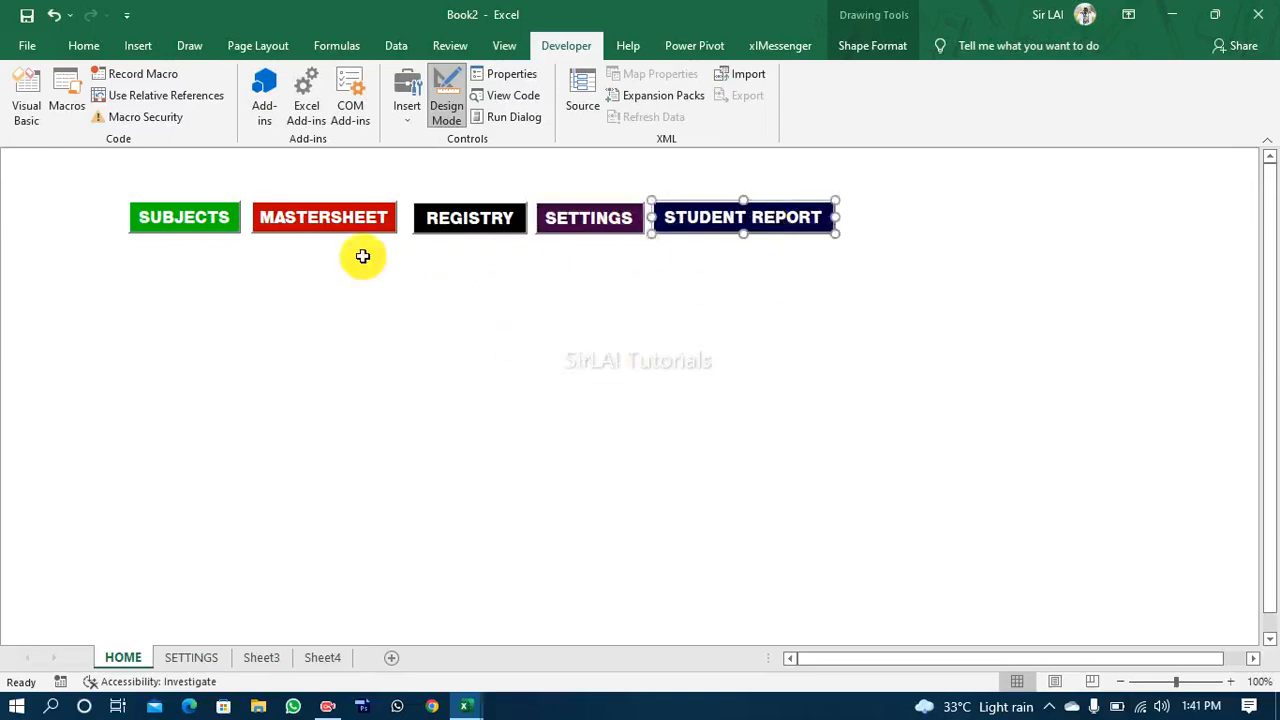
drag(111, 175, 296, 191)
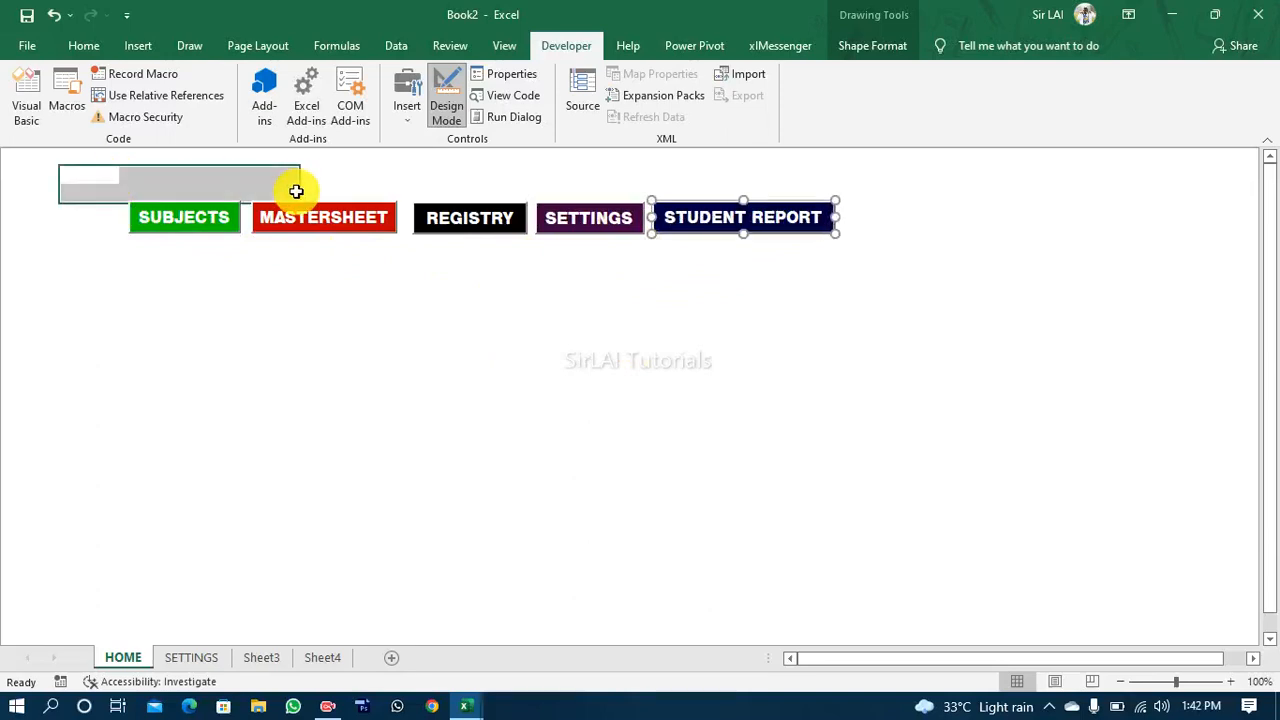
Step: Select all five buttons together and move the whole row down and to the right, roughly centring it horizontally on the HOME sheet
click(140, 224)
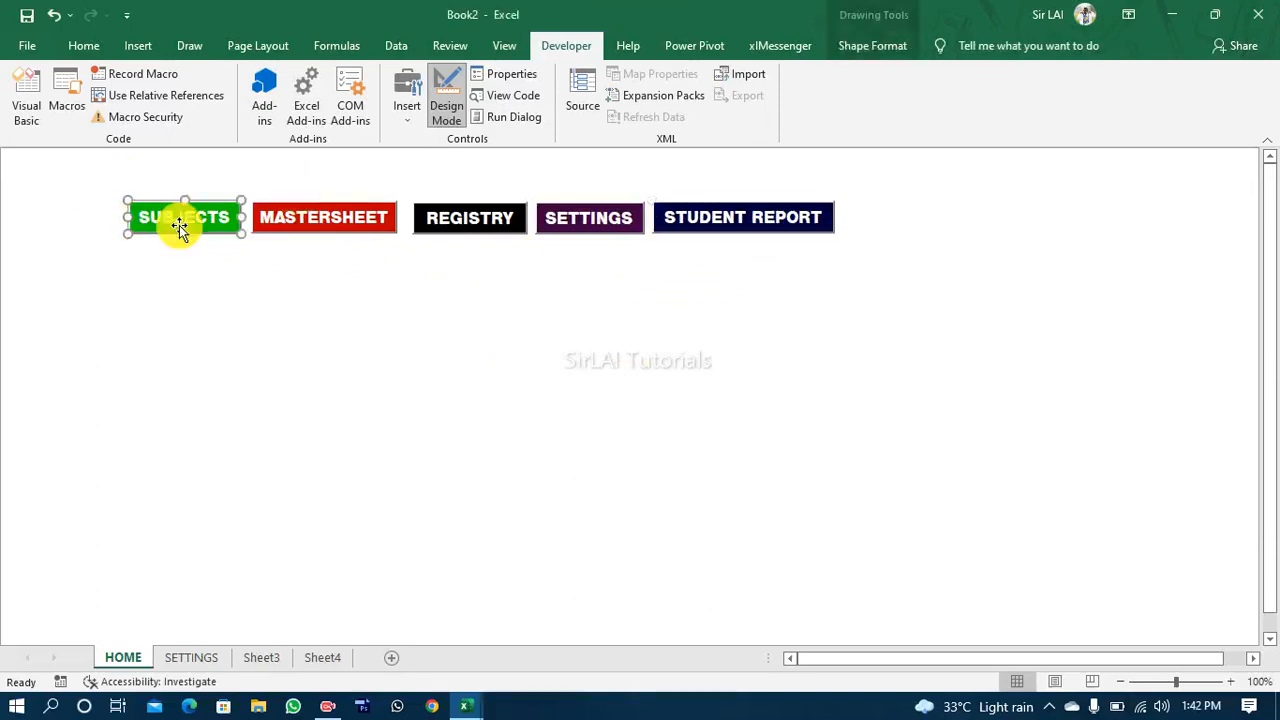
ctrl+click(265, 226)
ctrl+click(455, 213)
ctrl+click(594, 212)
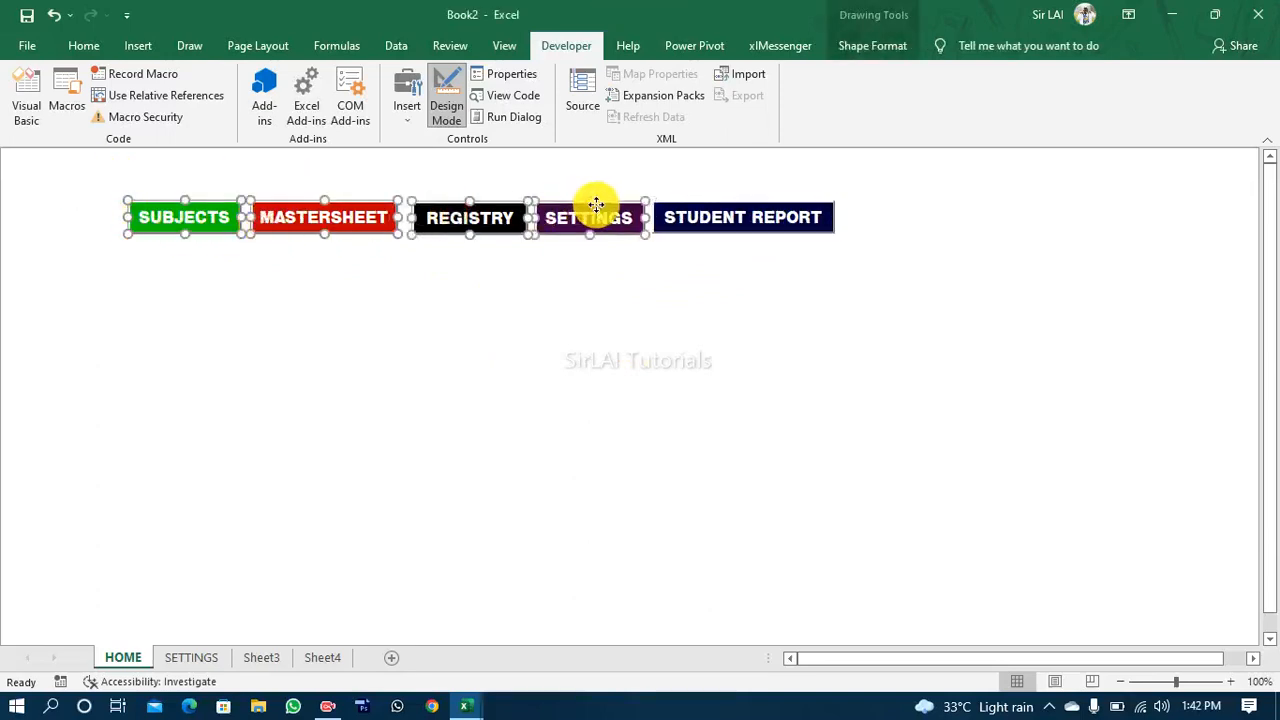
ctrl+click(765, 220)
drag(765, 220, 903, 318)
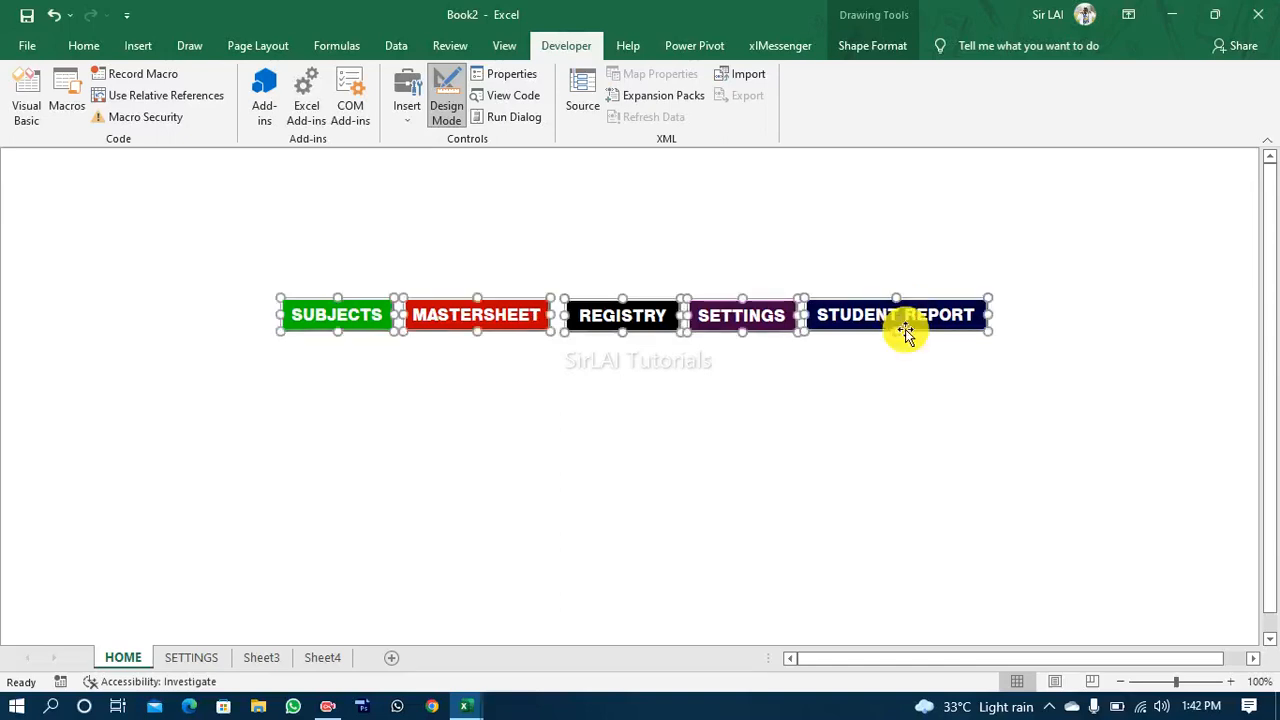
click(916, 384)
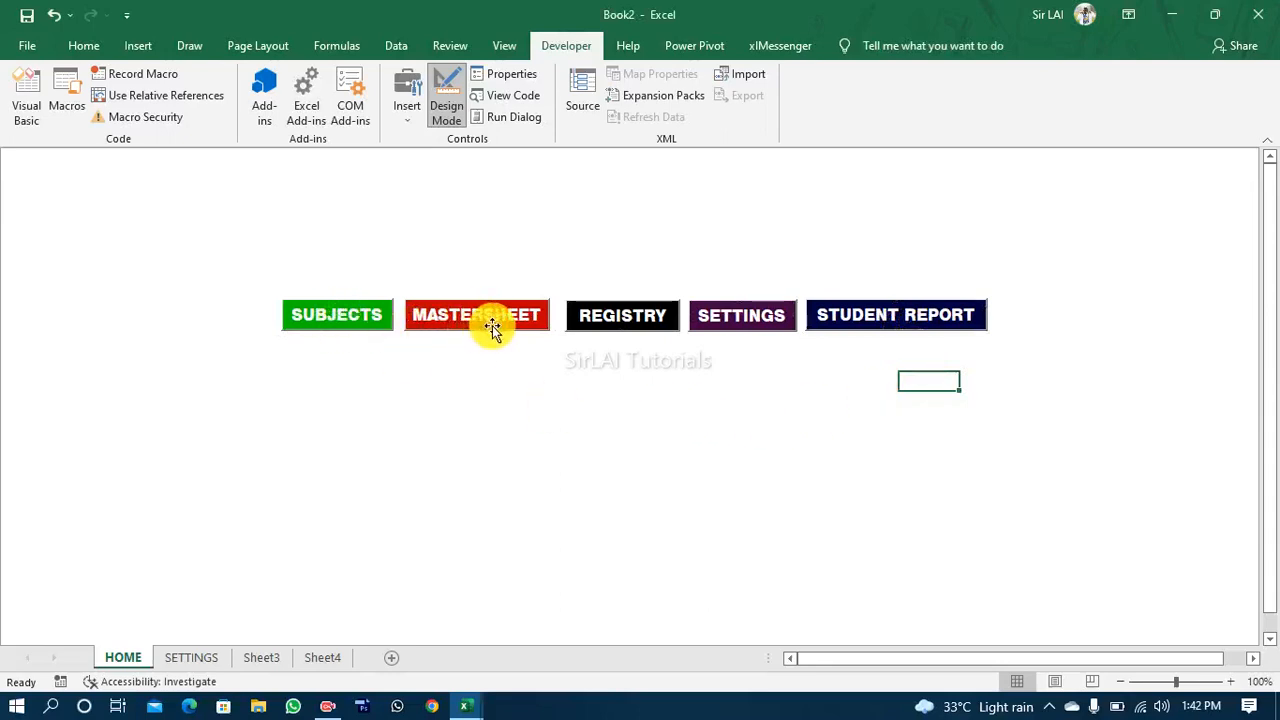
Step: Nudge the REGISTRY, SETTINGS and STUDENT REPORT buttons up slightly to line up the row
click(603, 321)
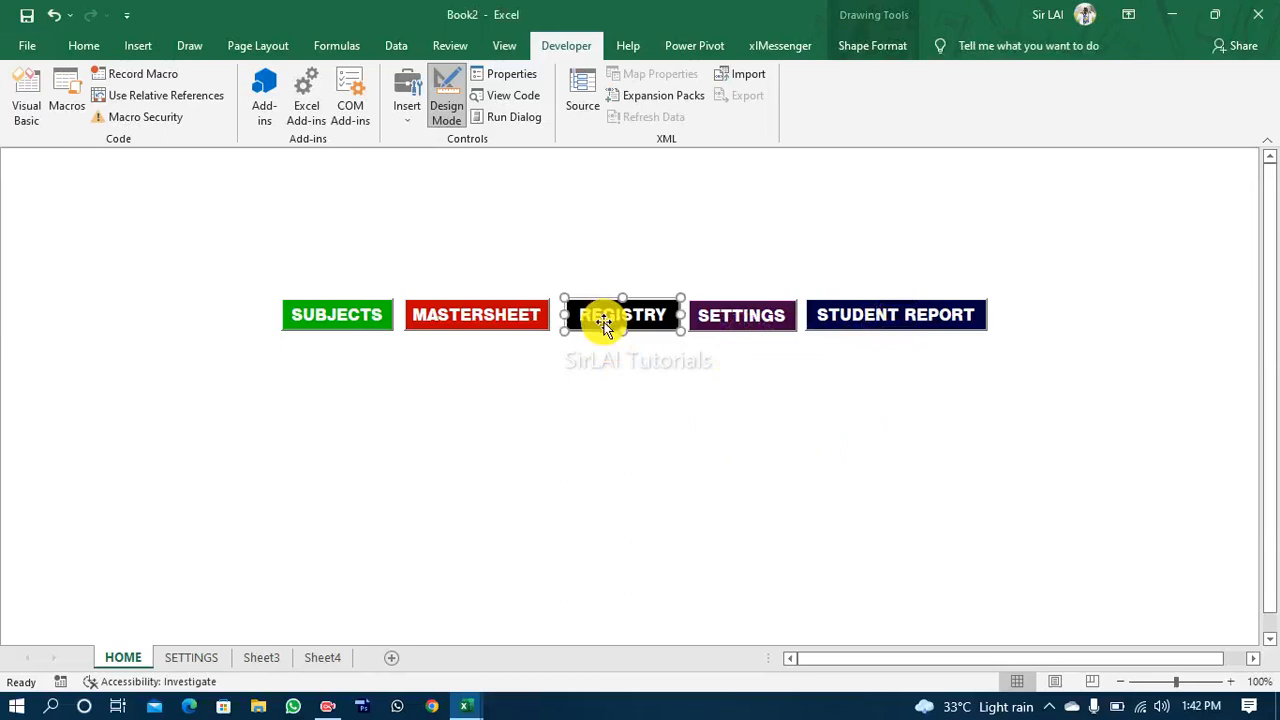
click(720, 311)
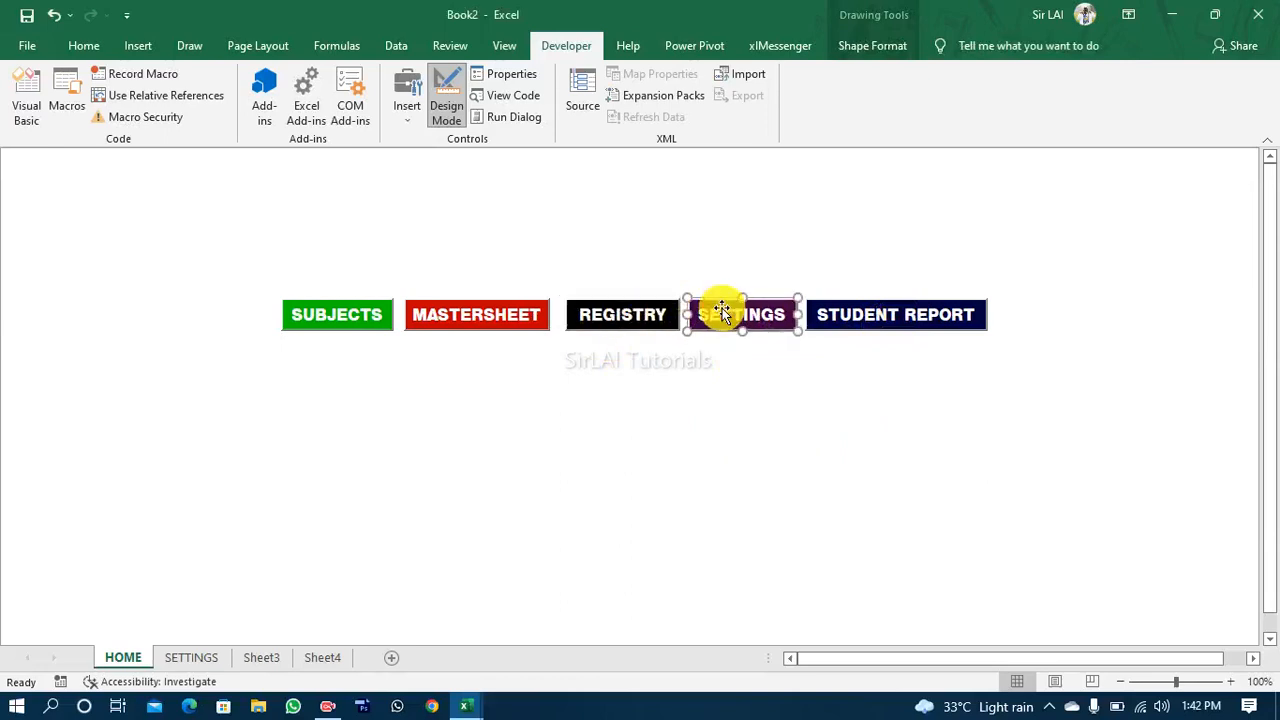
click(845, 310)
key(Up)
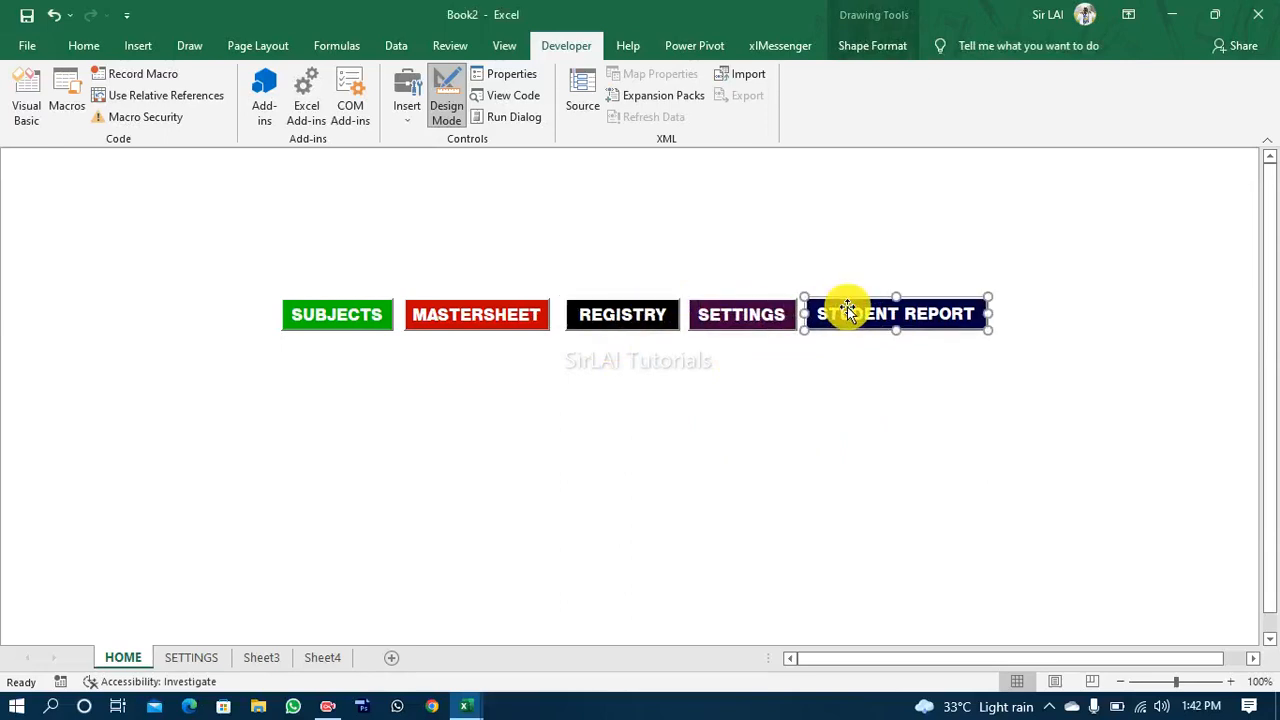
drag(598, 354, 656, 370)
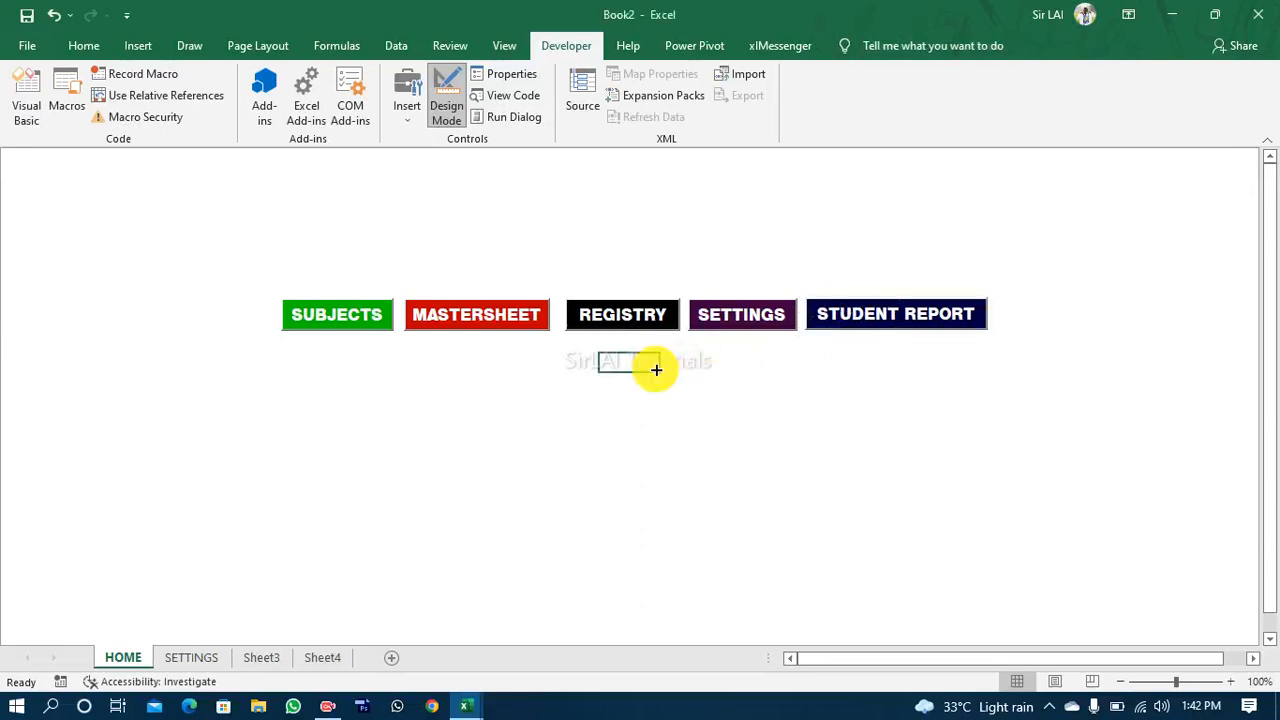
Step: Nudge the REGISTRY button slightly left to even out its gaps to MASTERSHEET and SETTINGS
click(612, 329)
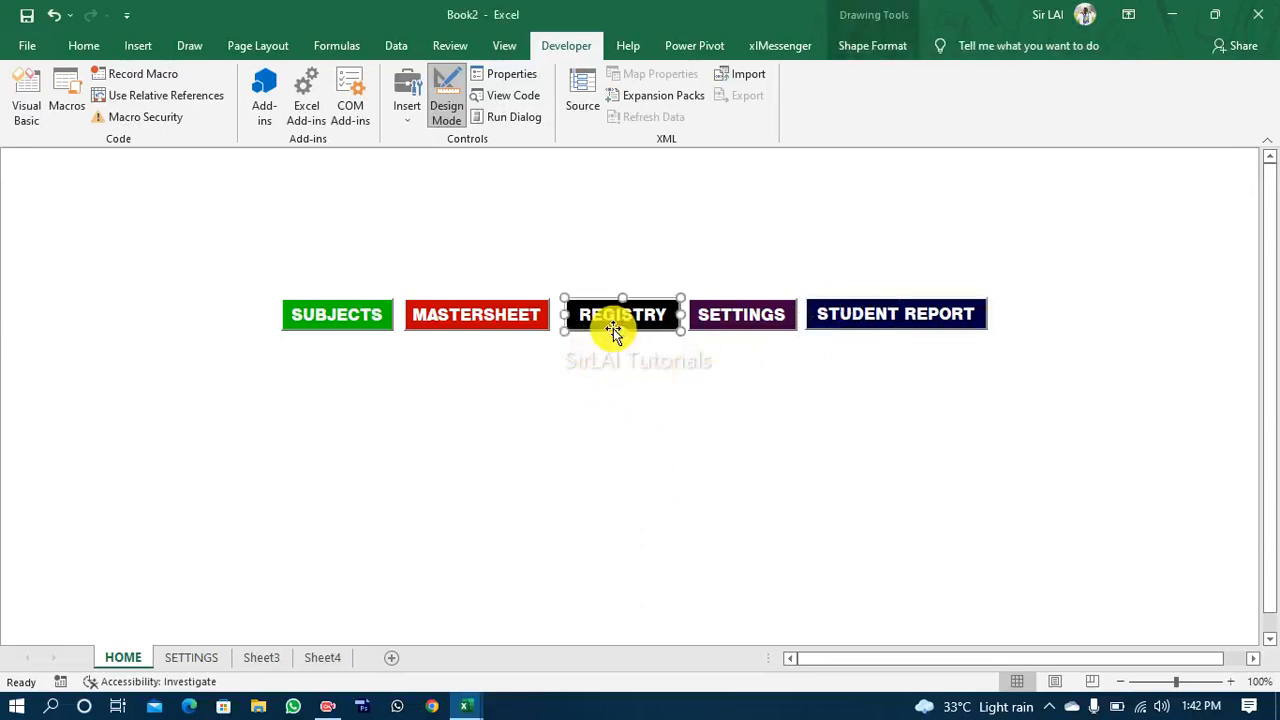
key(Left)
key(Left)
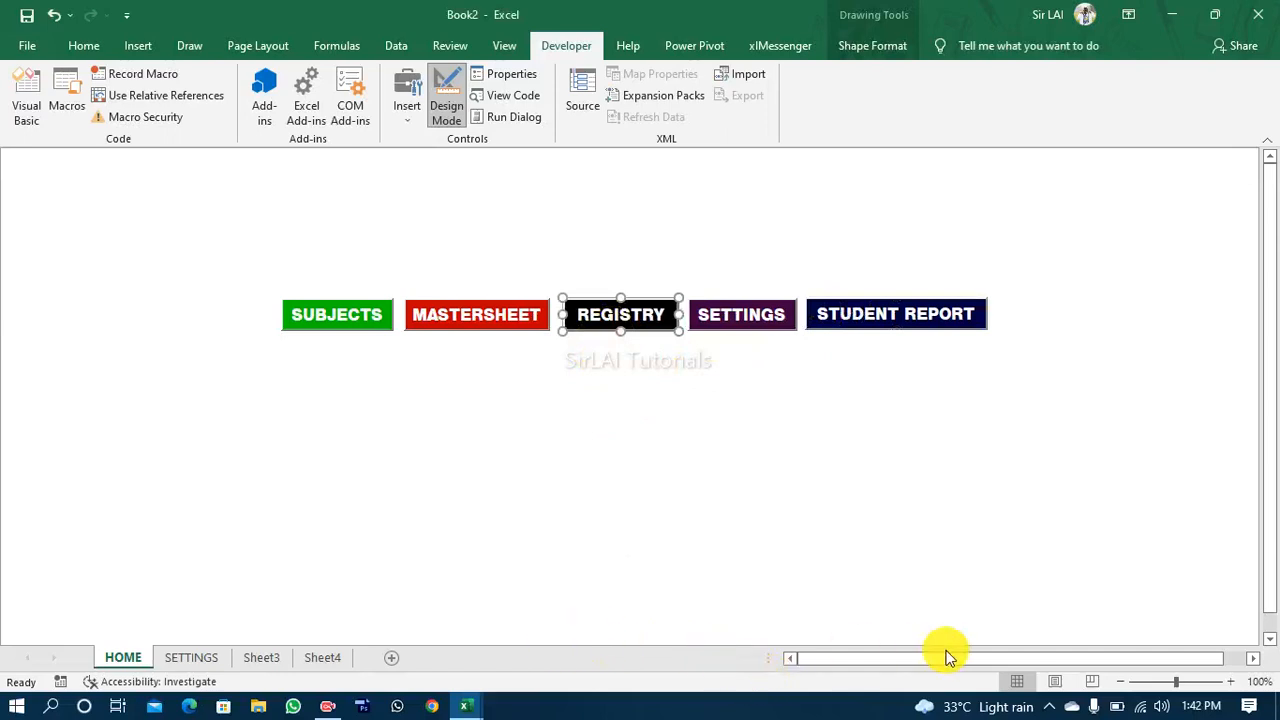
click(326, 708)
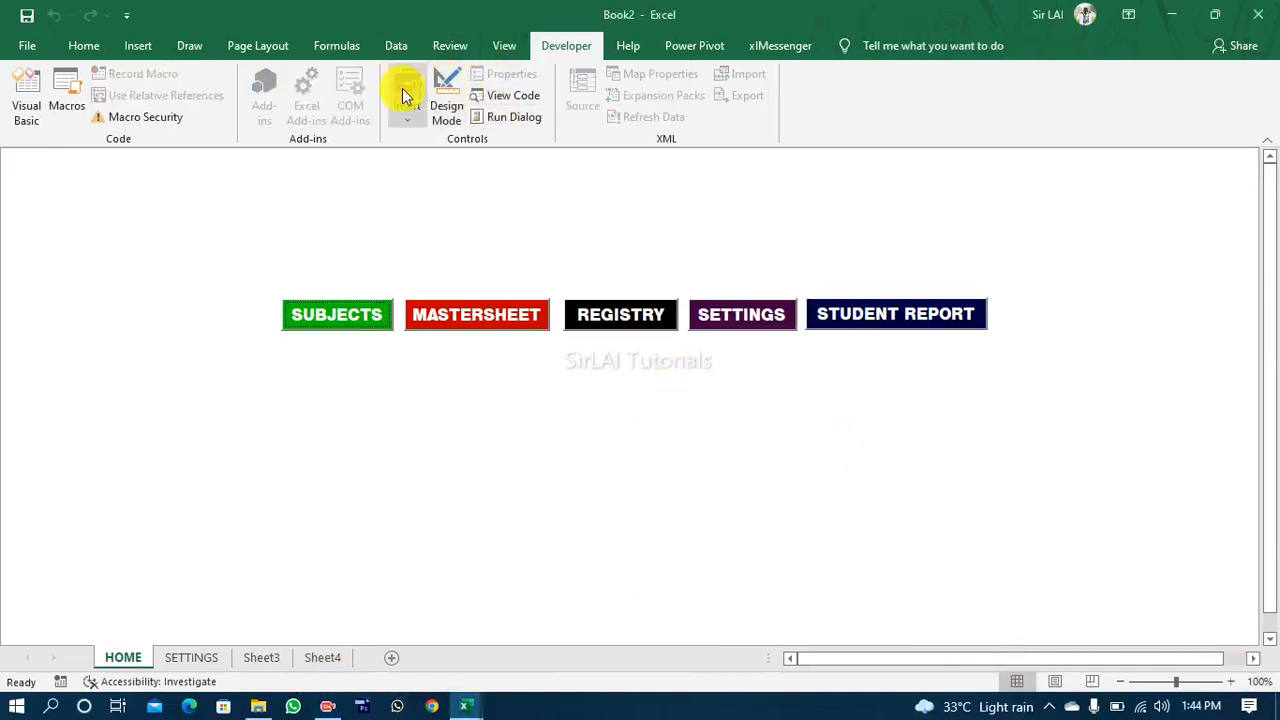
click(418, 174)
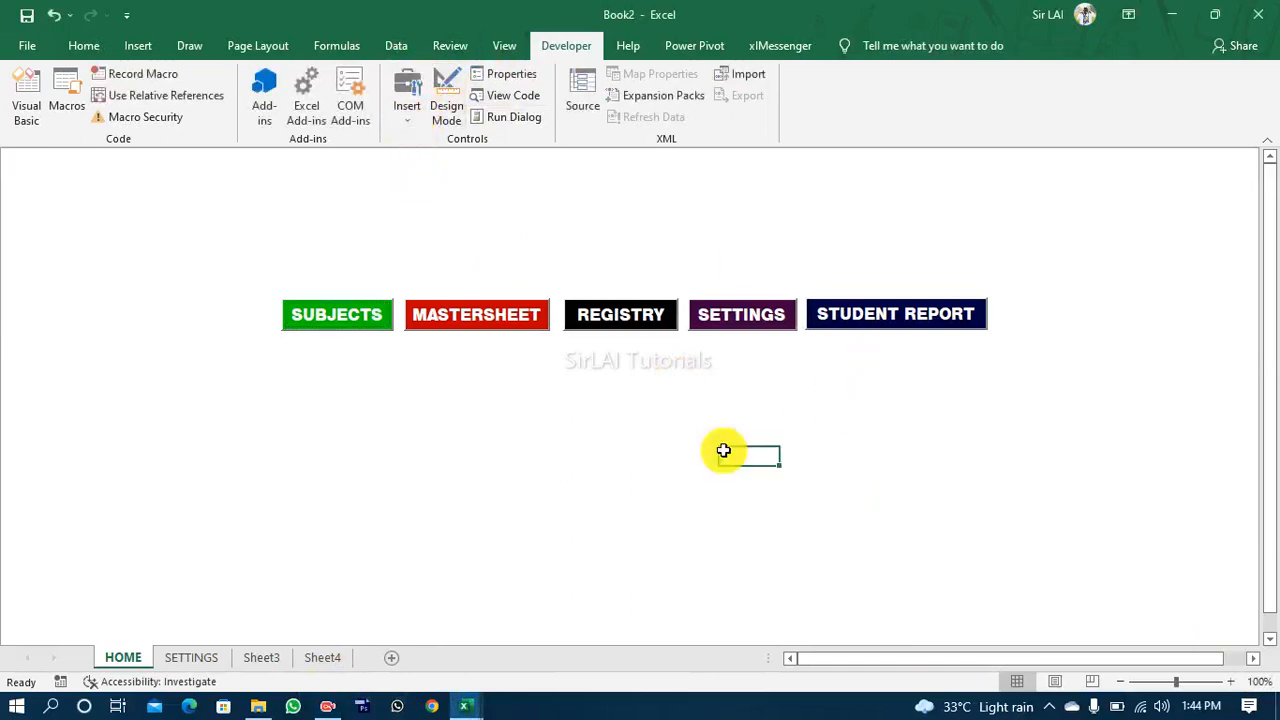
drag(565, 438, 766, 367)
click(767, 369)
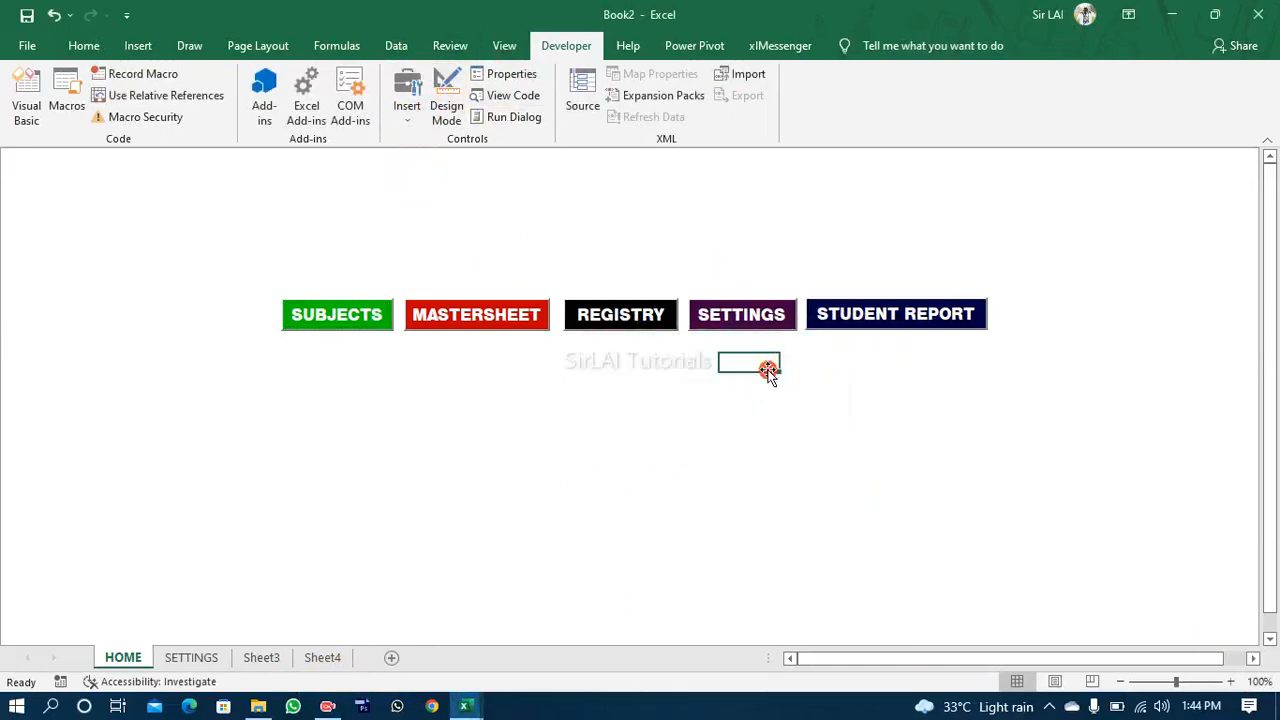
click(874, 330)
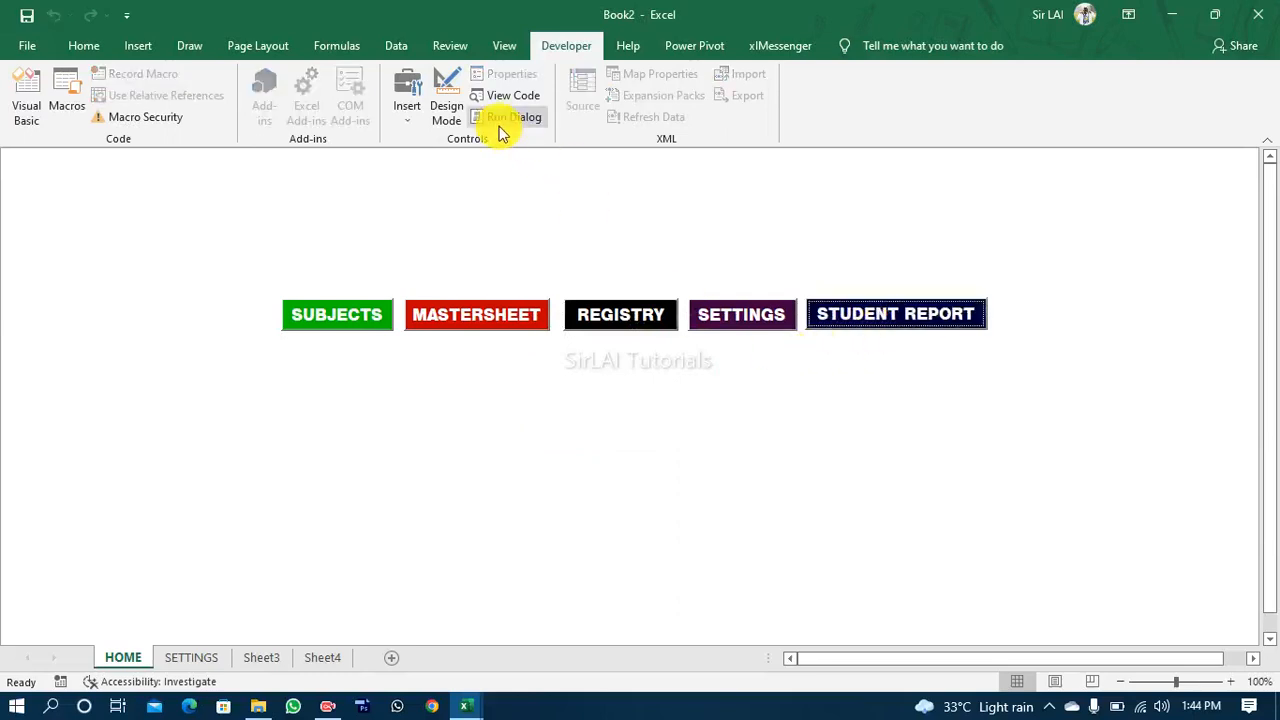
Step: Turn on Design Mode, duplicate the STUDENT REPORT button and place the copy below the row, between REGISTRY and SETTINGS
click(448, 108)
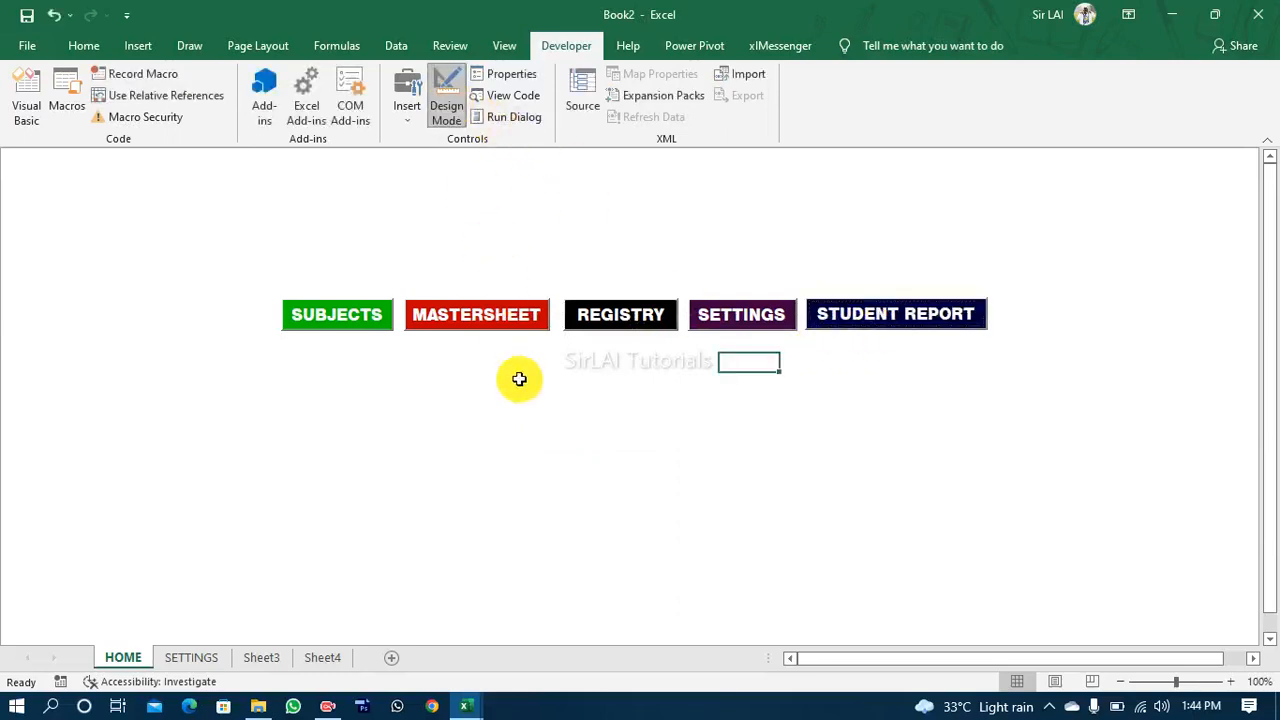
click(920, 314)
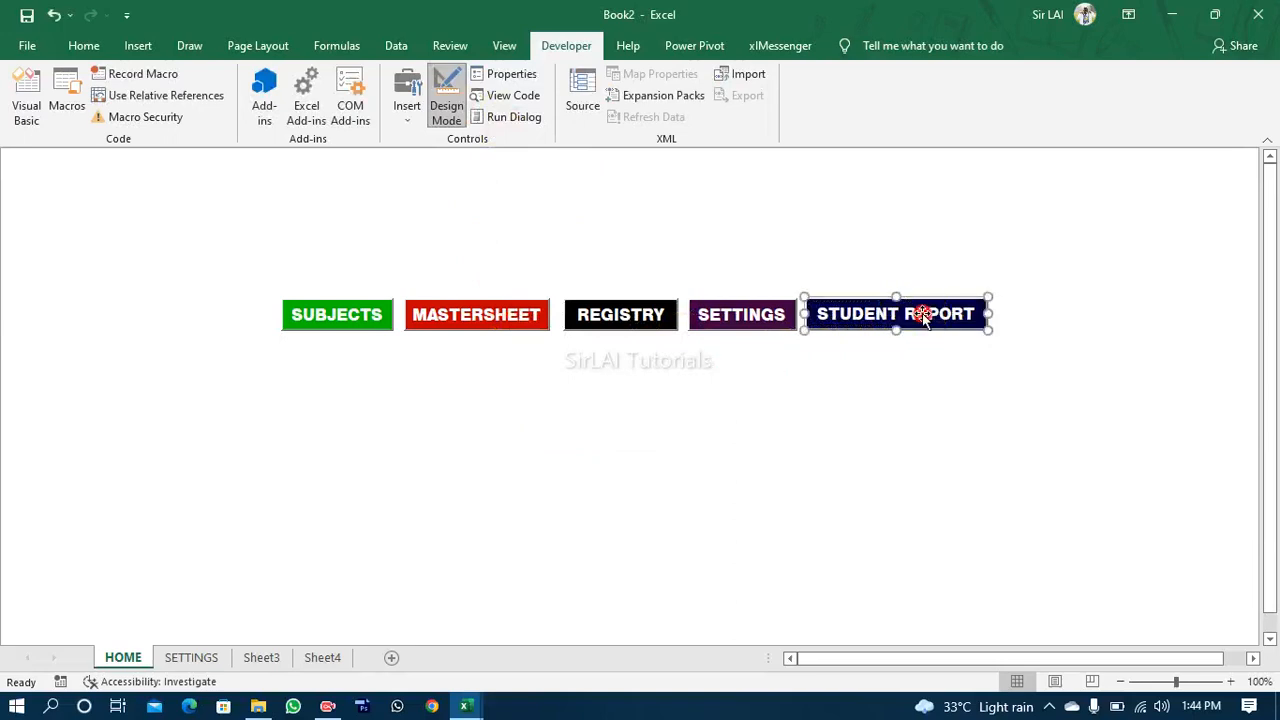
key(ctrl+d)
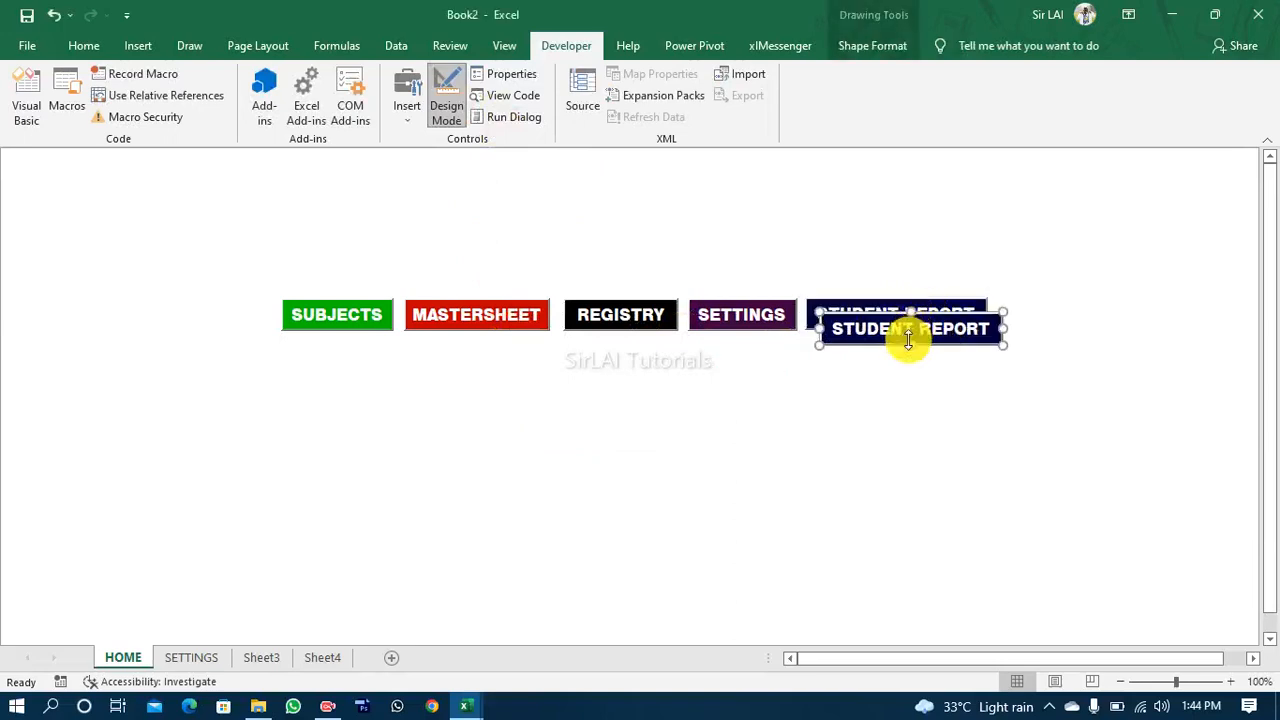
drag(893, 345, 658, 412)
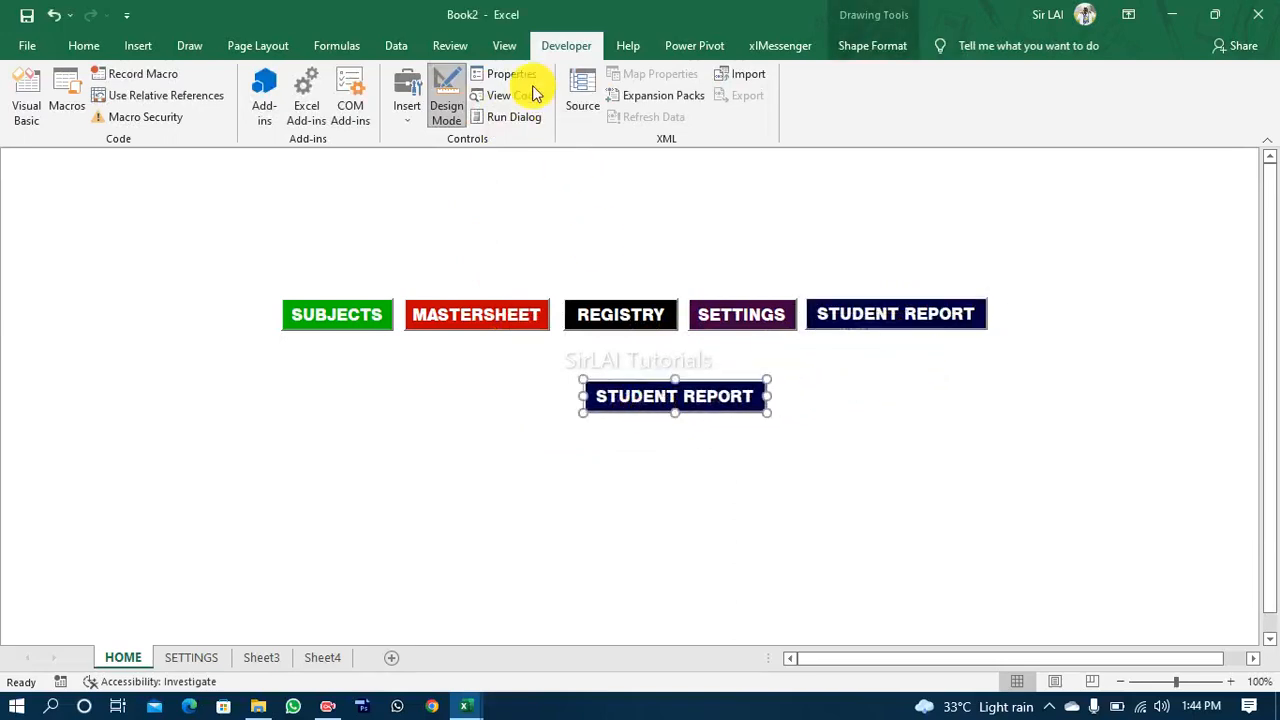
Step: Open the duplicated button's properties and set its Name to cmdSMS
click(512, 80)
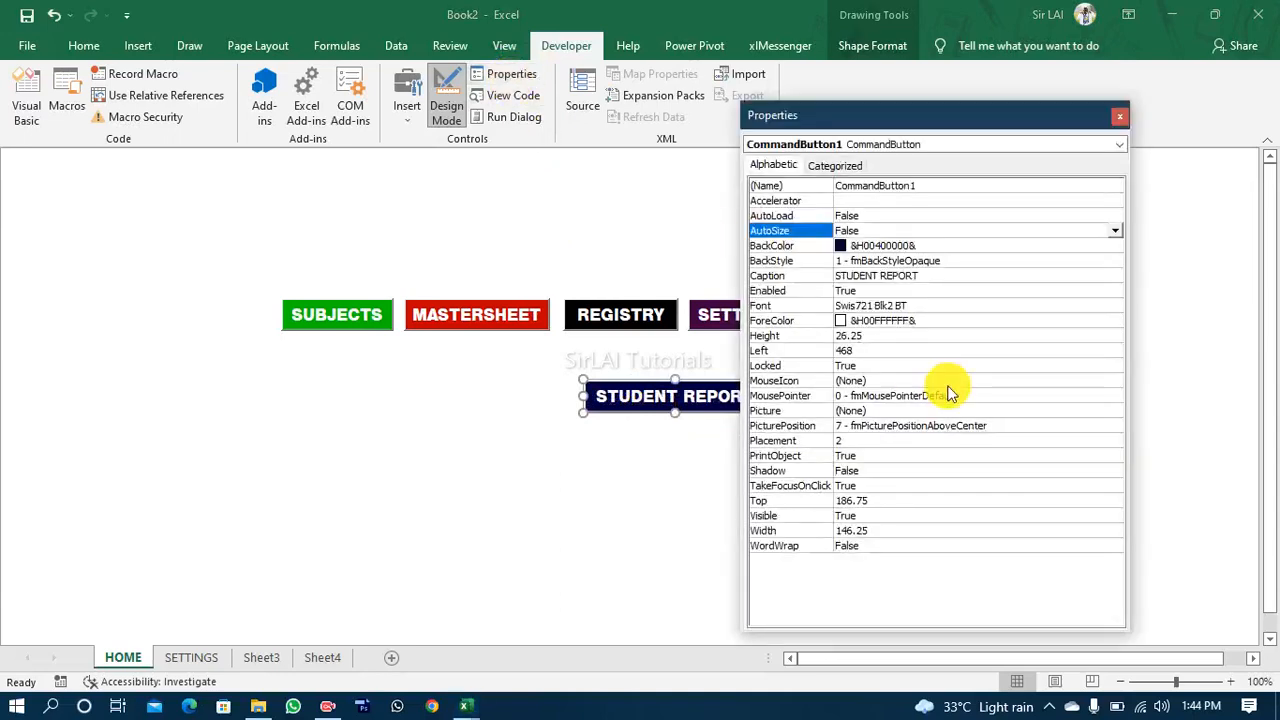
click(928, 186)
double_click(928, 186)
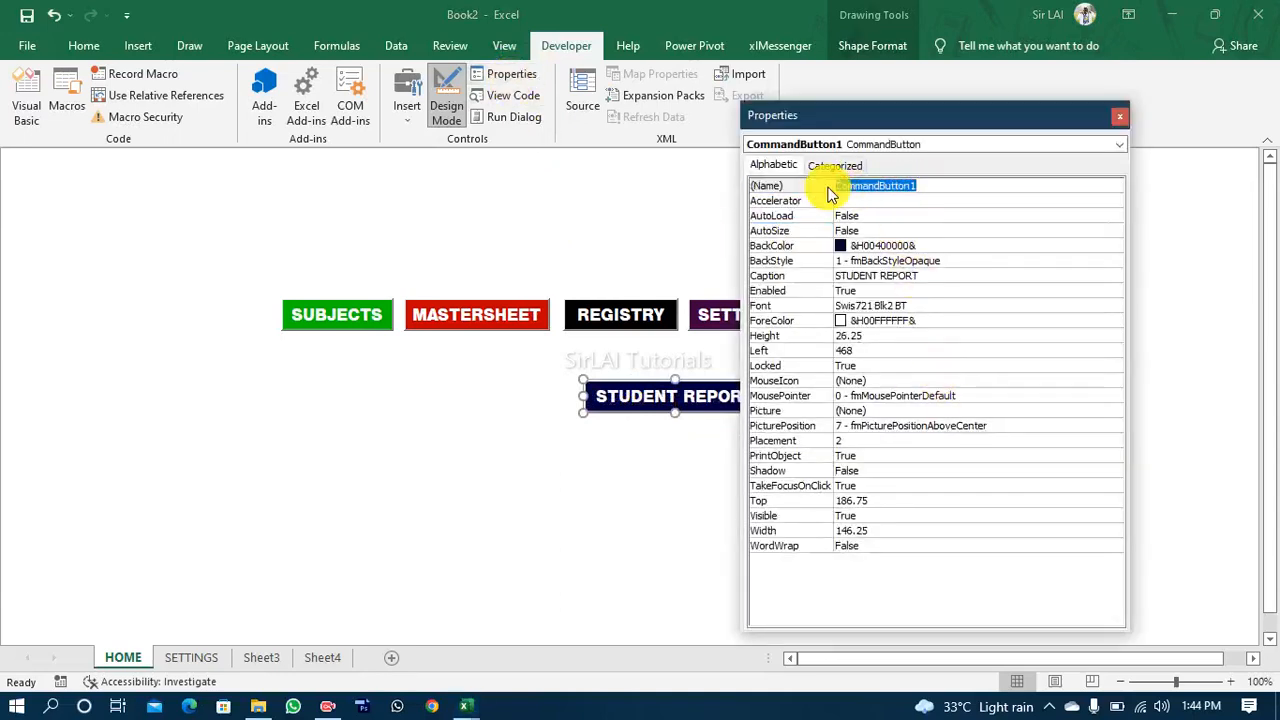
text(C)
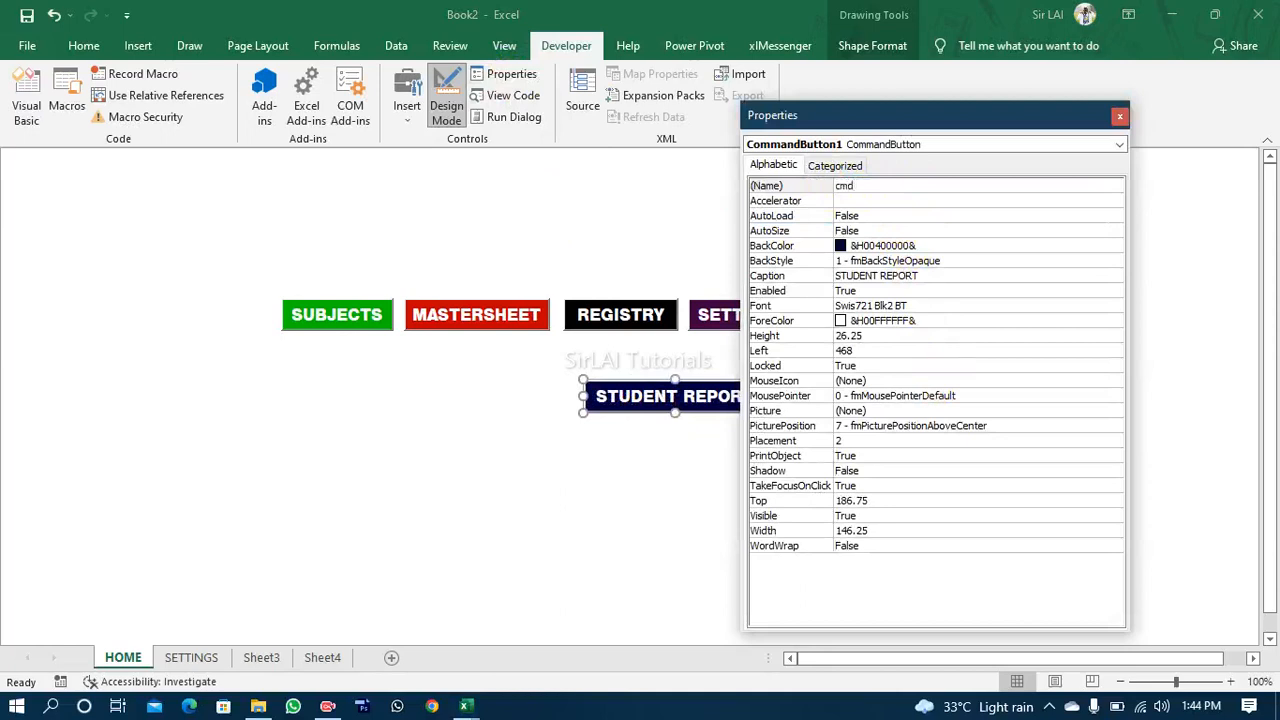
text(mdSMS)
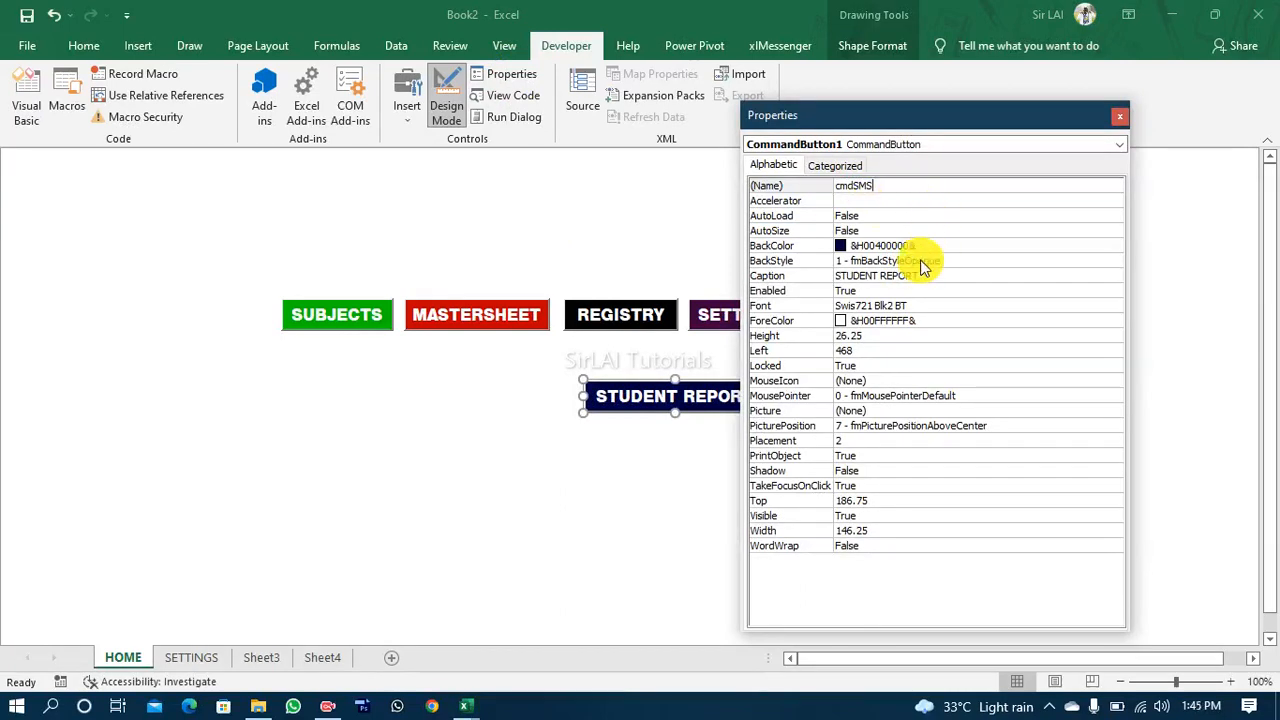
Step: Set the duplicated button's Caption to SMS and narrow the button to about 50 points wide
click(938, 276)
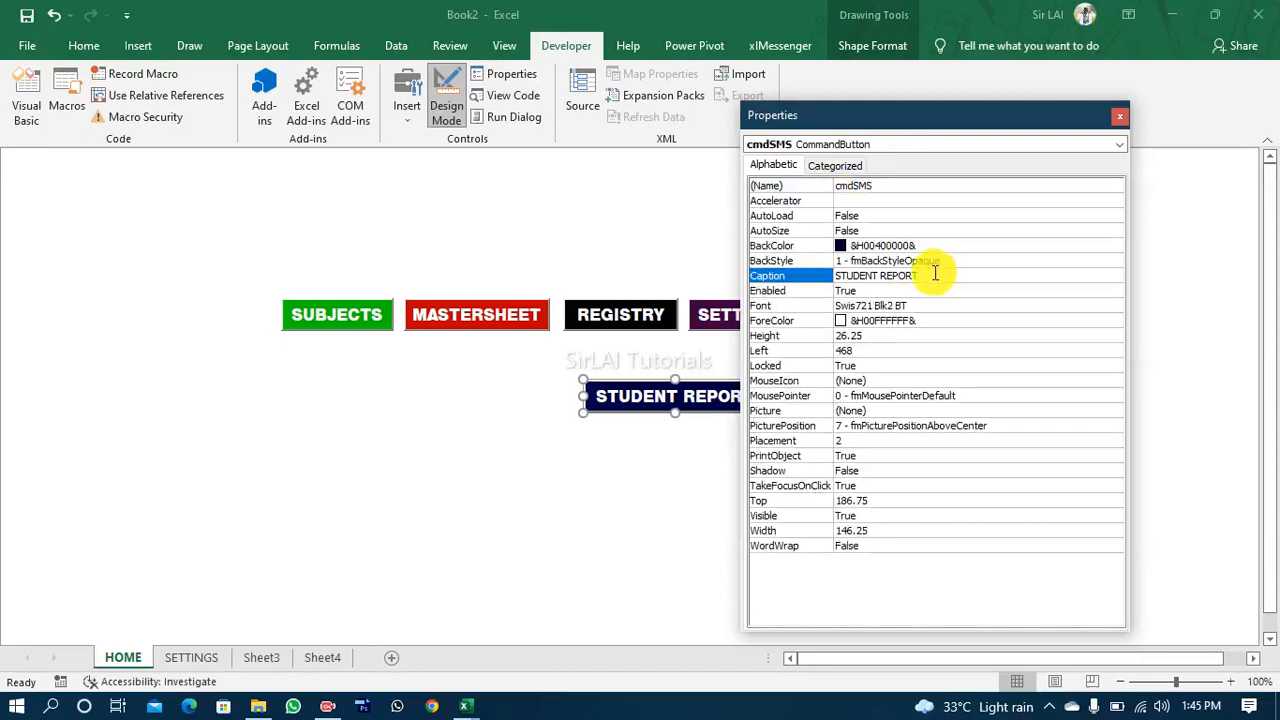
click(808, 279)
text(sms)
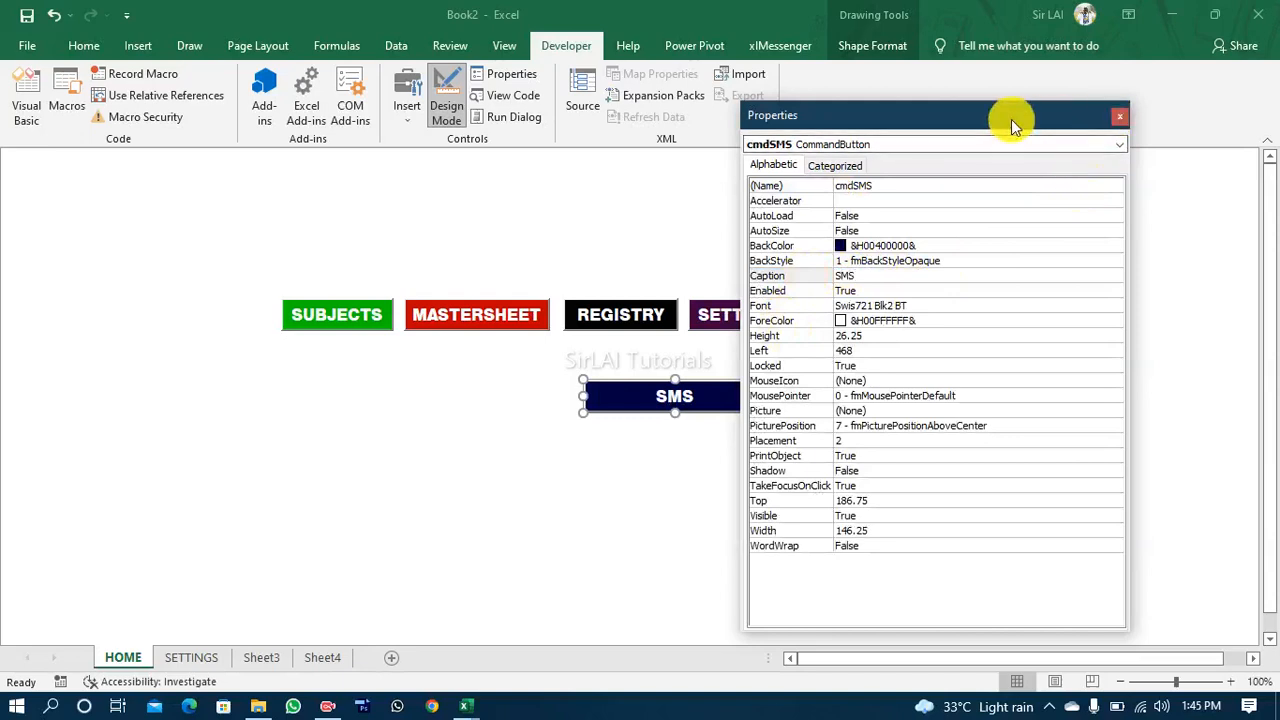
drag(1011, 119, 1058, 128)
drag(767, 396, 645, 394)
Step: Set the SMS button's BackColor to the palette black
click(912, 258)
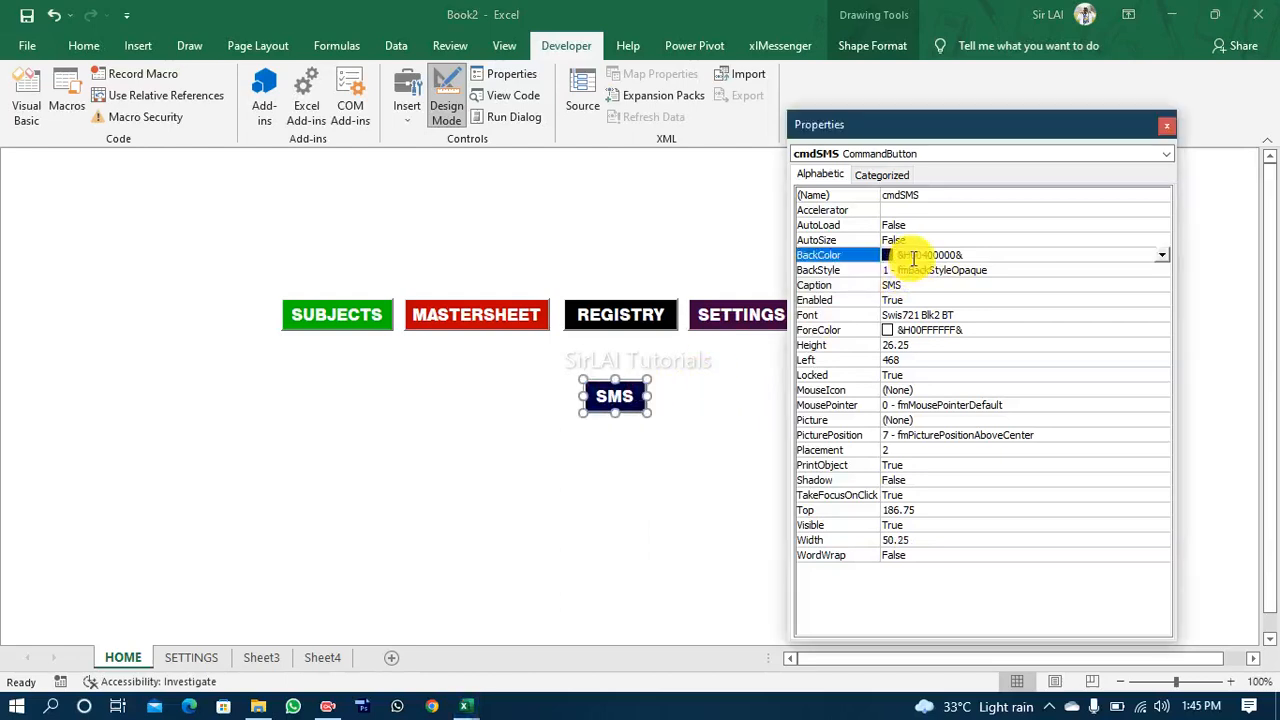
click(1163, 255)
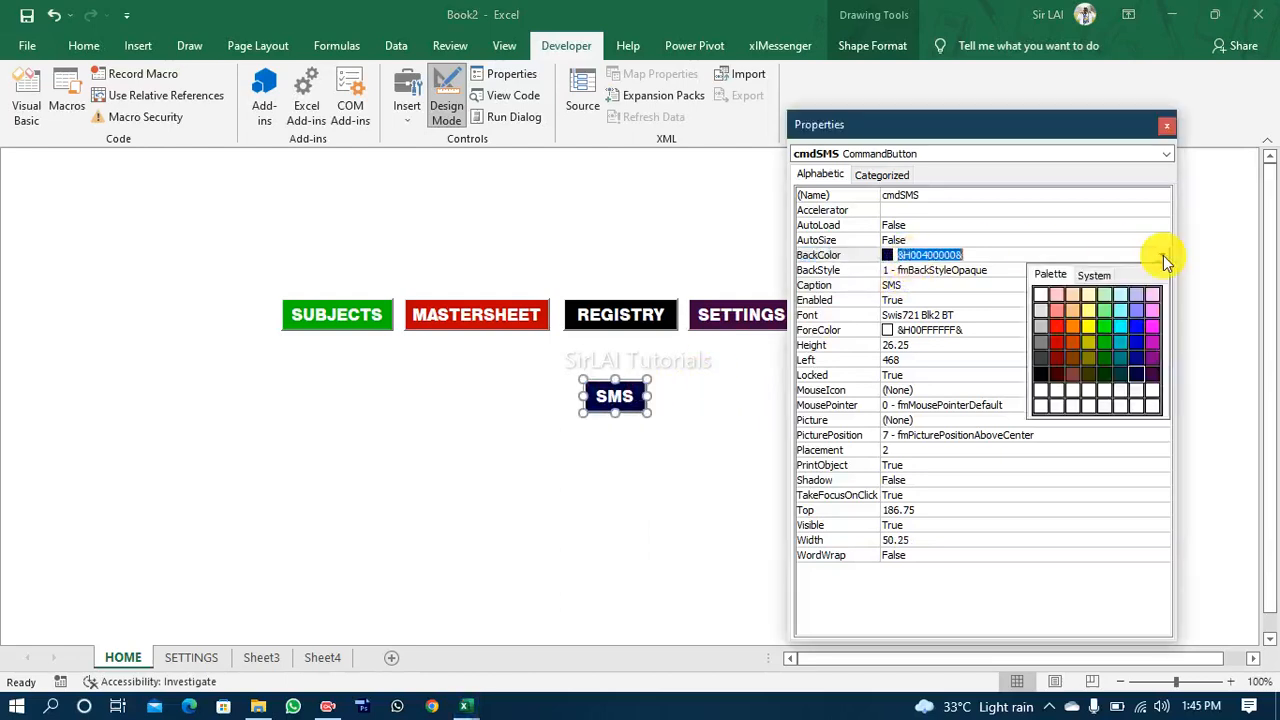
click(1042, 376)
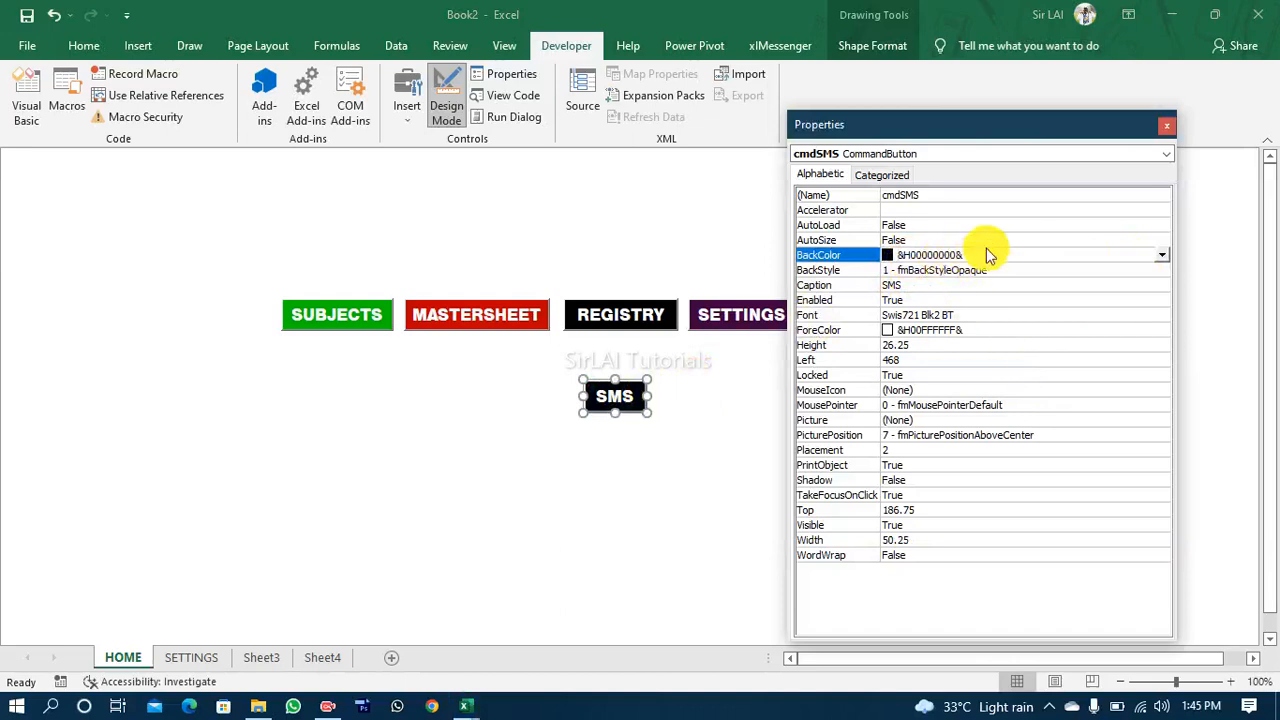
Step: Set the SMS button's BackColor to the palette reddish brown, close the properties and move the button up, centred just below the row
click(1163, 255)
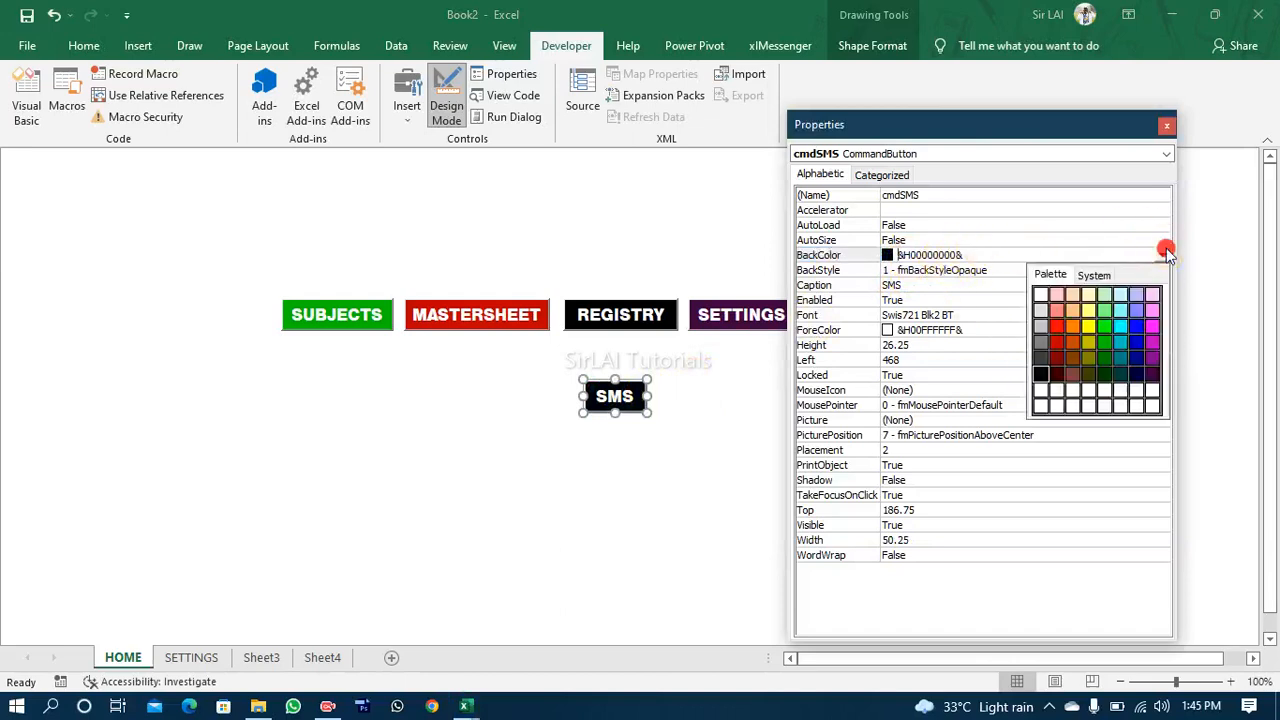
click(1077, 369)
click(735, 400)
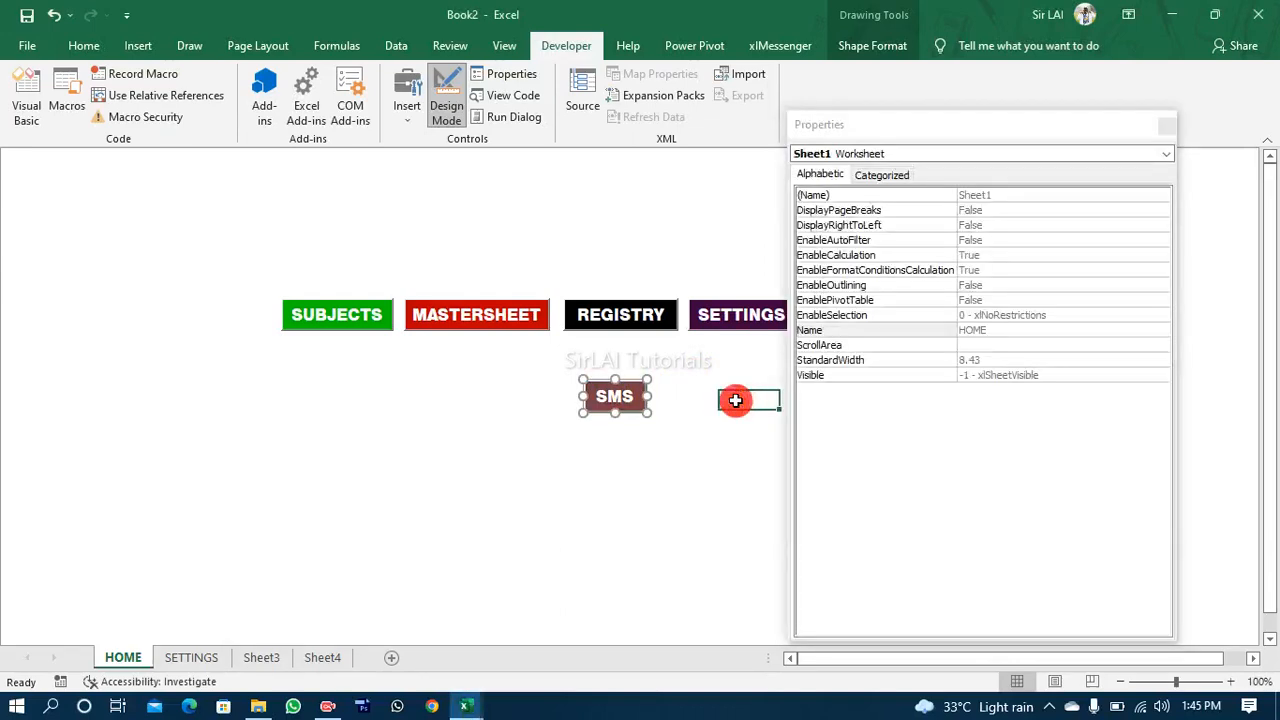
click(1166, 126)
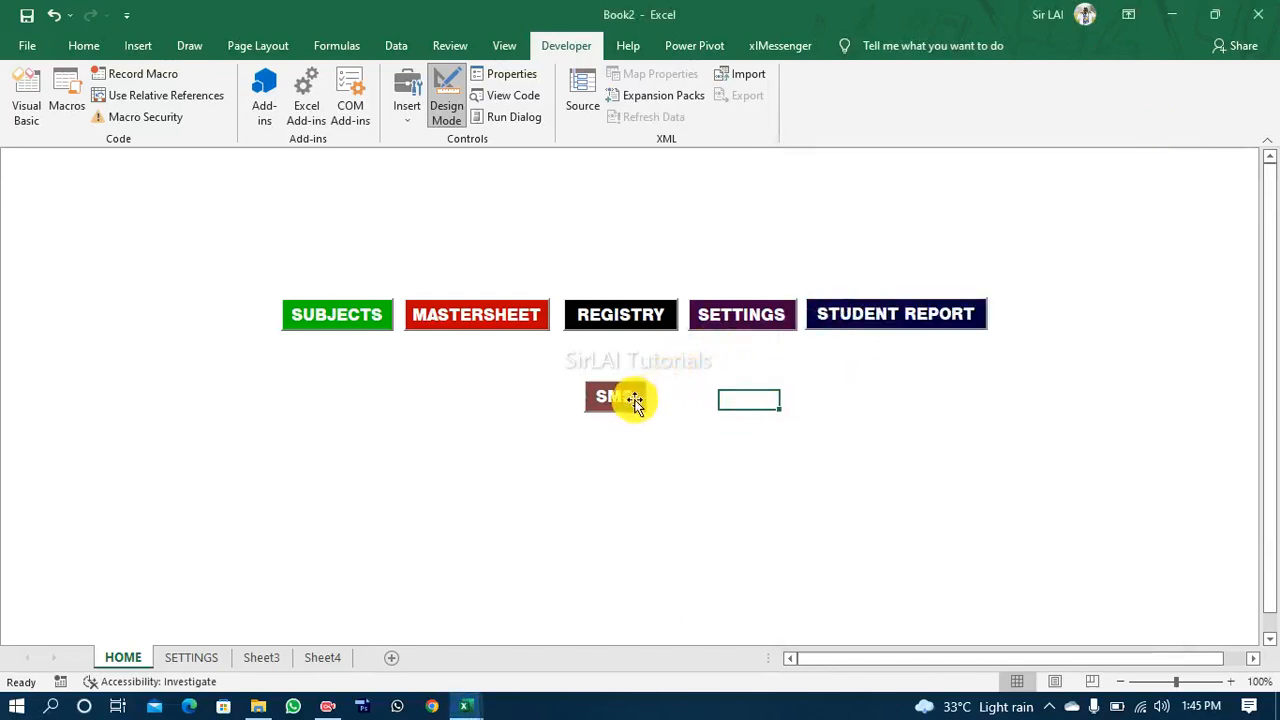
mouse_move(634, 399)
mouse_down()
mouse_move(671, 394)
mouse_move(371, 374)
mouse_move(429, 386)
mouse_move(666, 374)
mouse_move(650, 372)
mouse_up()
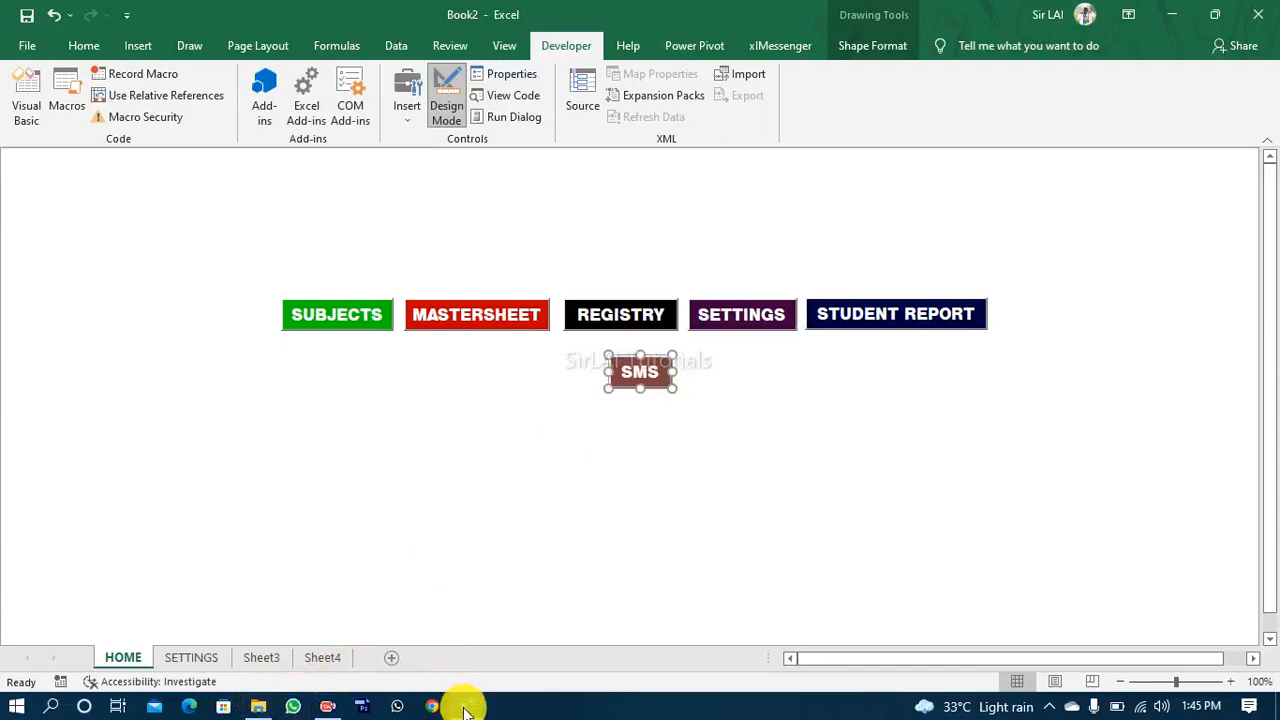
Step: Switch to the REPORT JHS 1 - 3.xlsm workbook to examine its home page layout
mouse_move(465, 708)
click(600, 660)
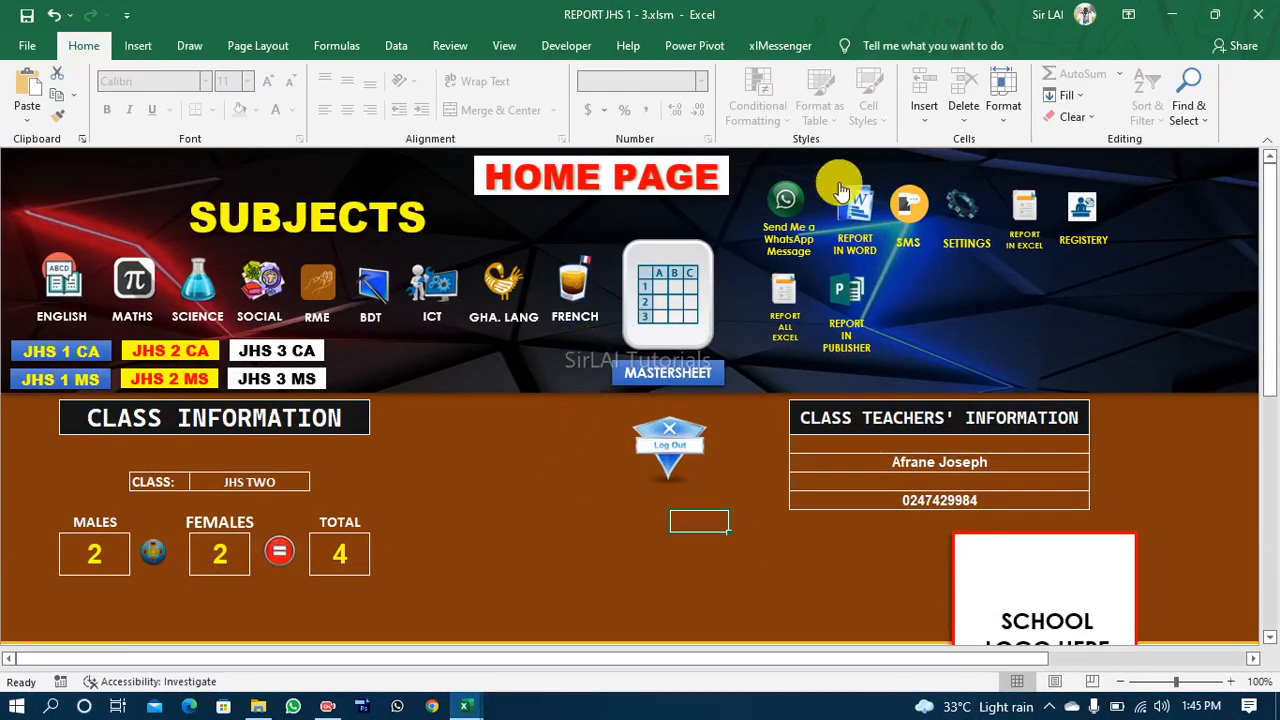
Step: Return to the Book2 workbook and nudge the SMS button slightly left so it sits centred beneath the REGISTRY button
click(1172, 16)
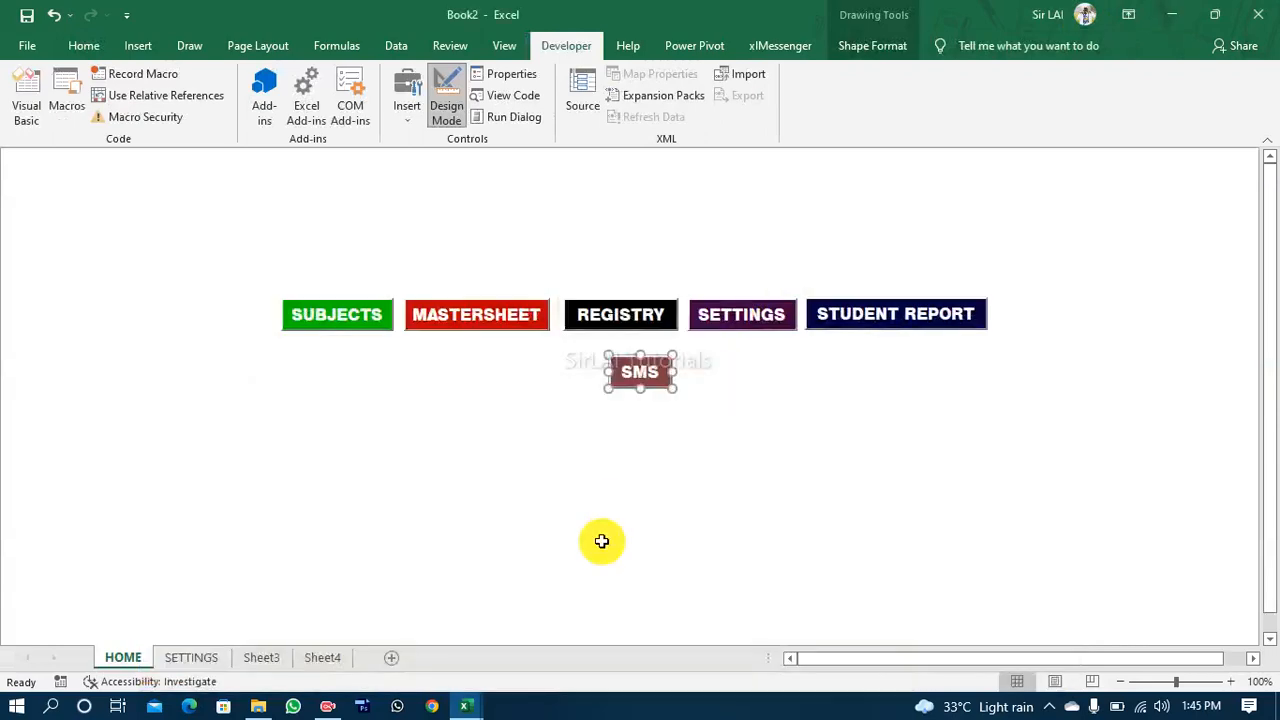
click(735, 428)
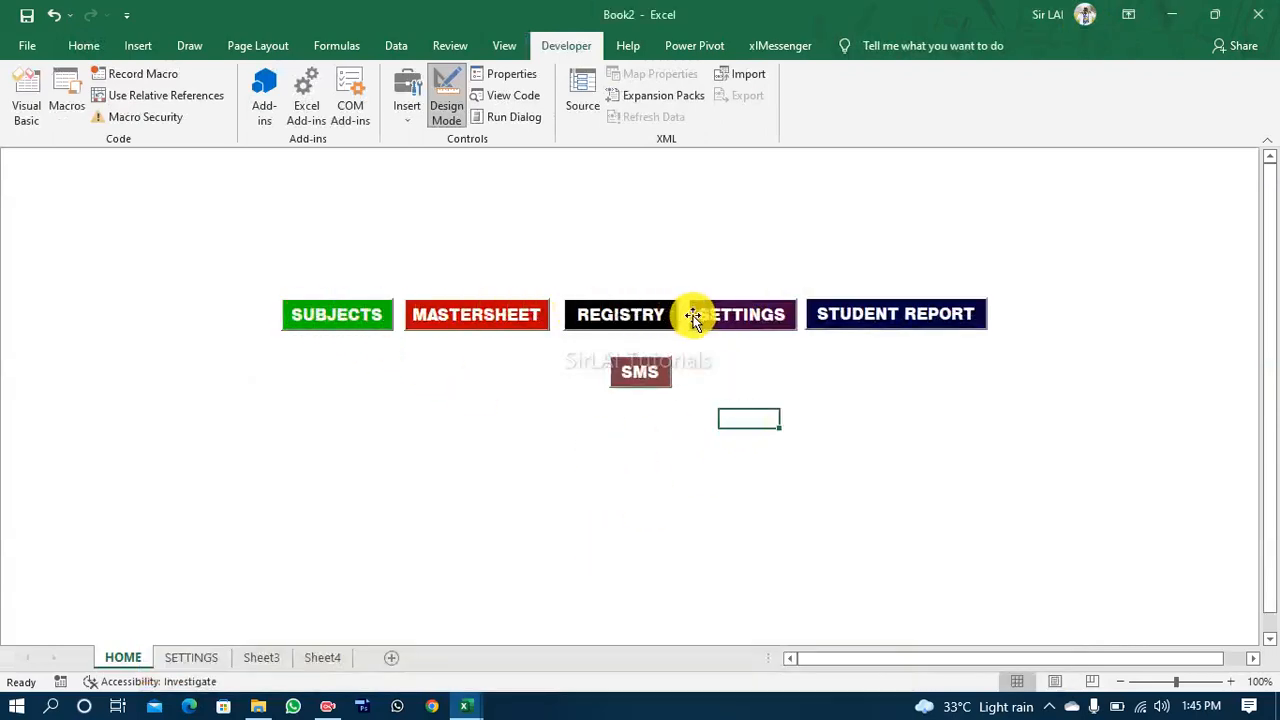
click(643, 371)
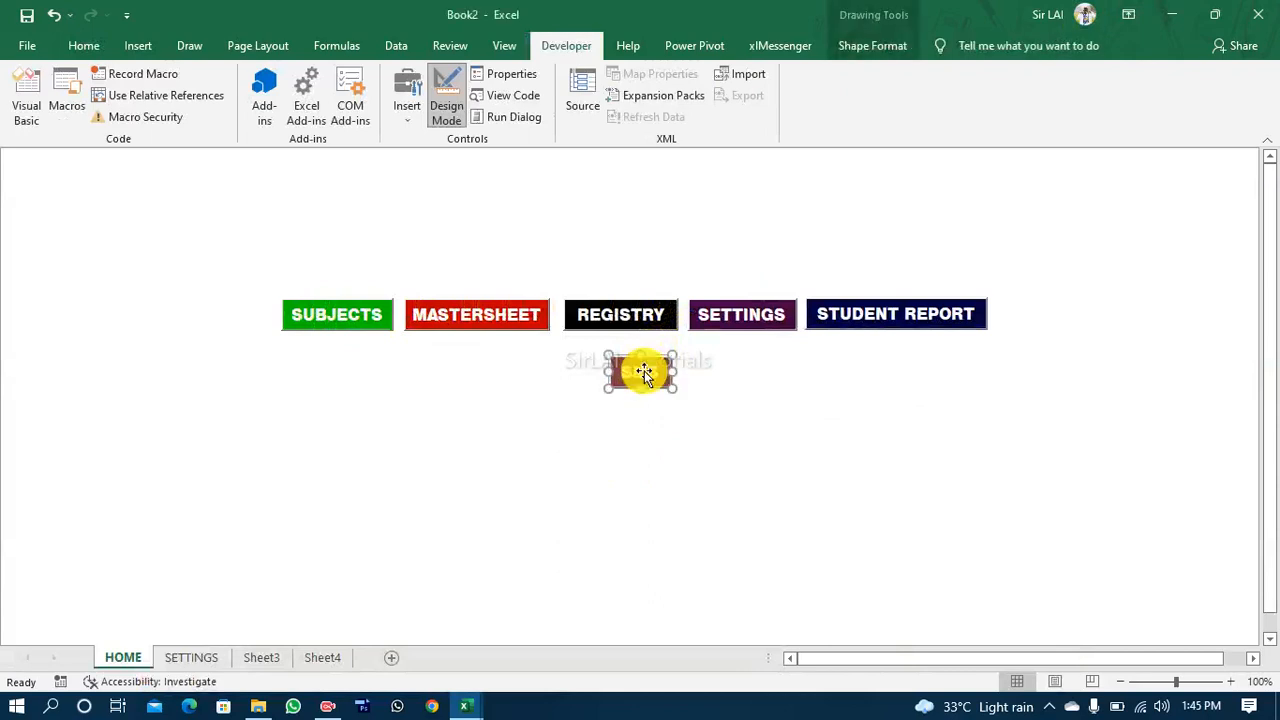
drag(643, 373, 627, 372)
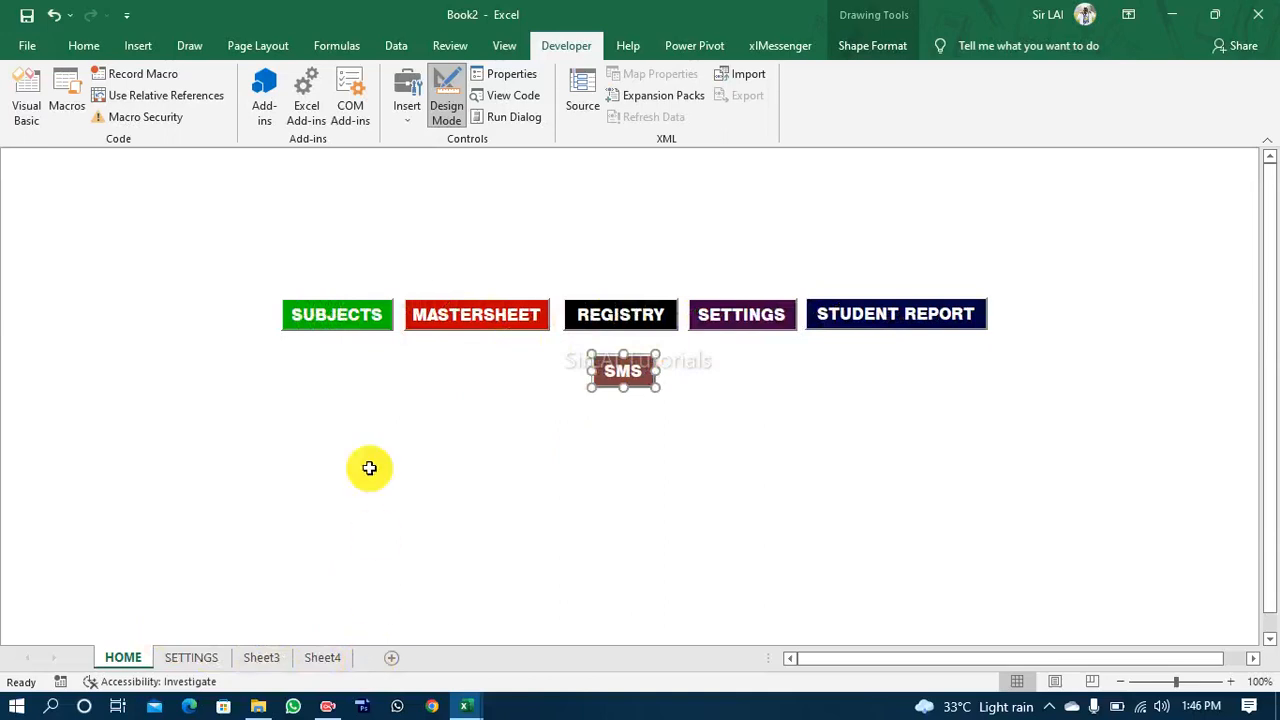
Step: Rename Sheet3 as MASTERSHEET and return to the HOME sheet
click(259, 657)
right_click(259, 657)
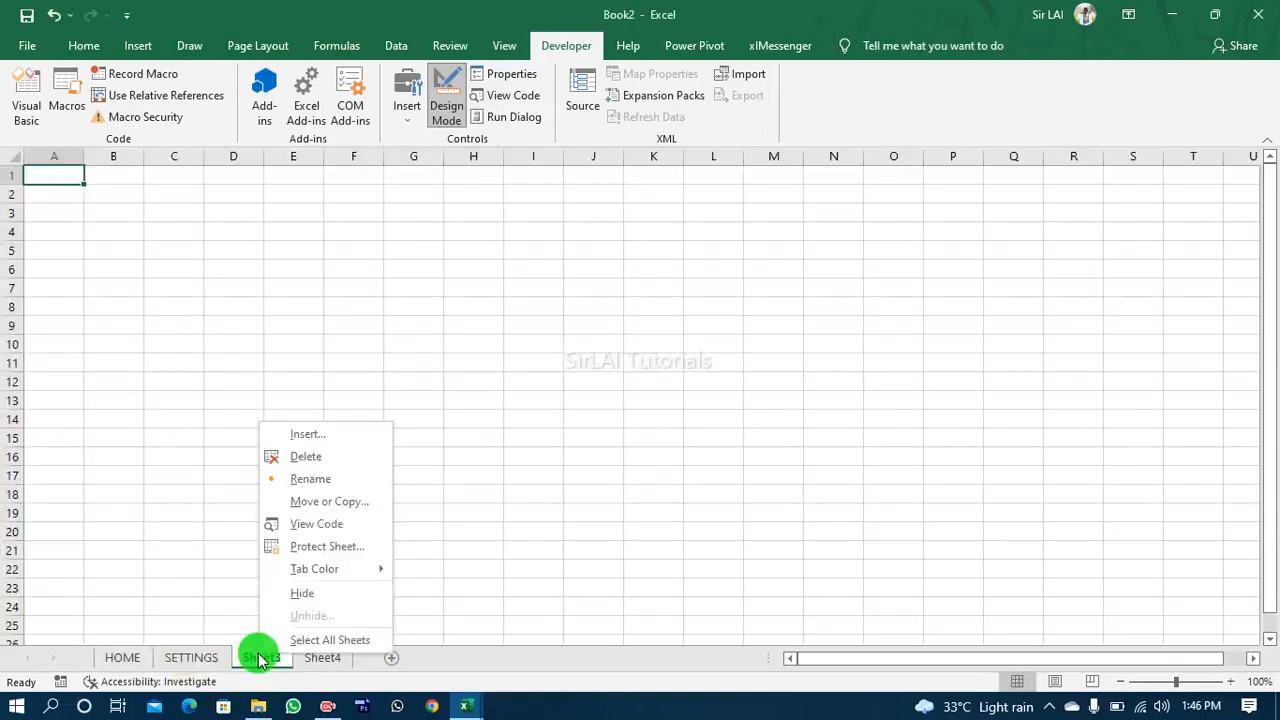
click(323, 479)
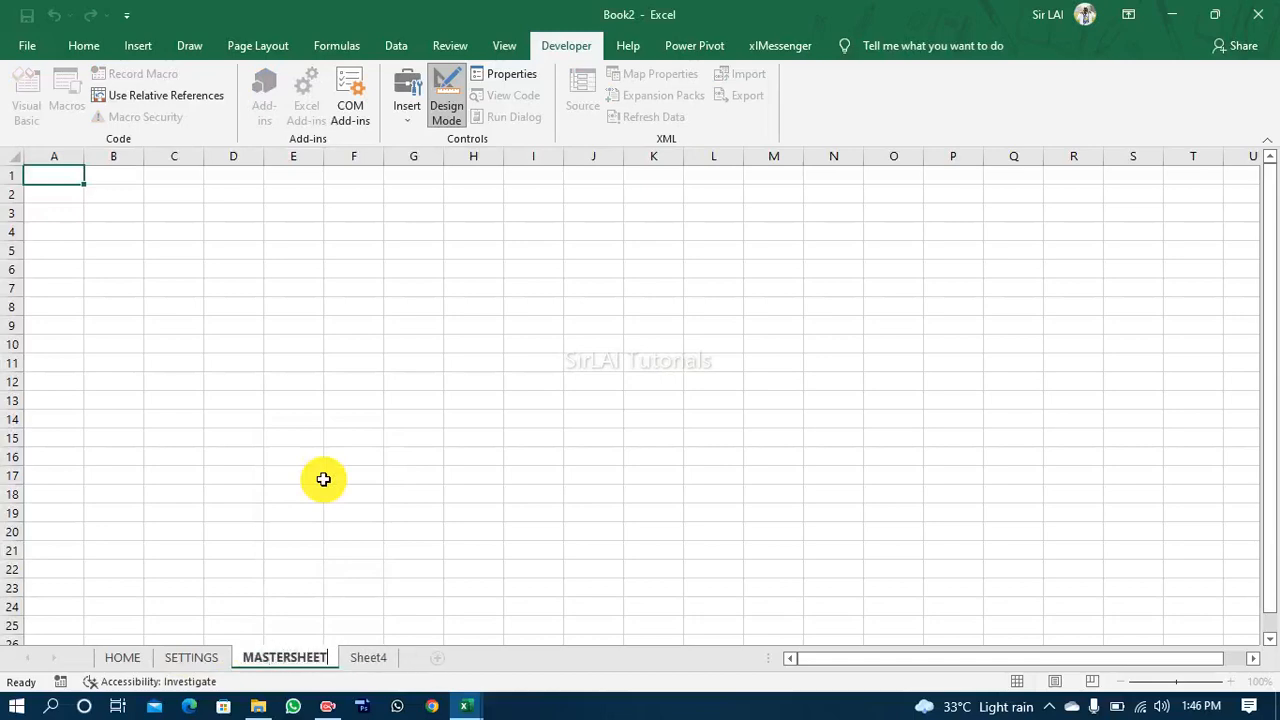
text(MASTERSHEET)
click(123, 658)
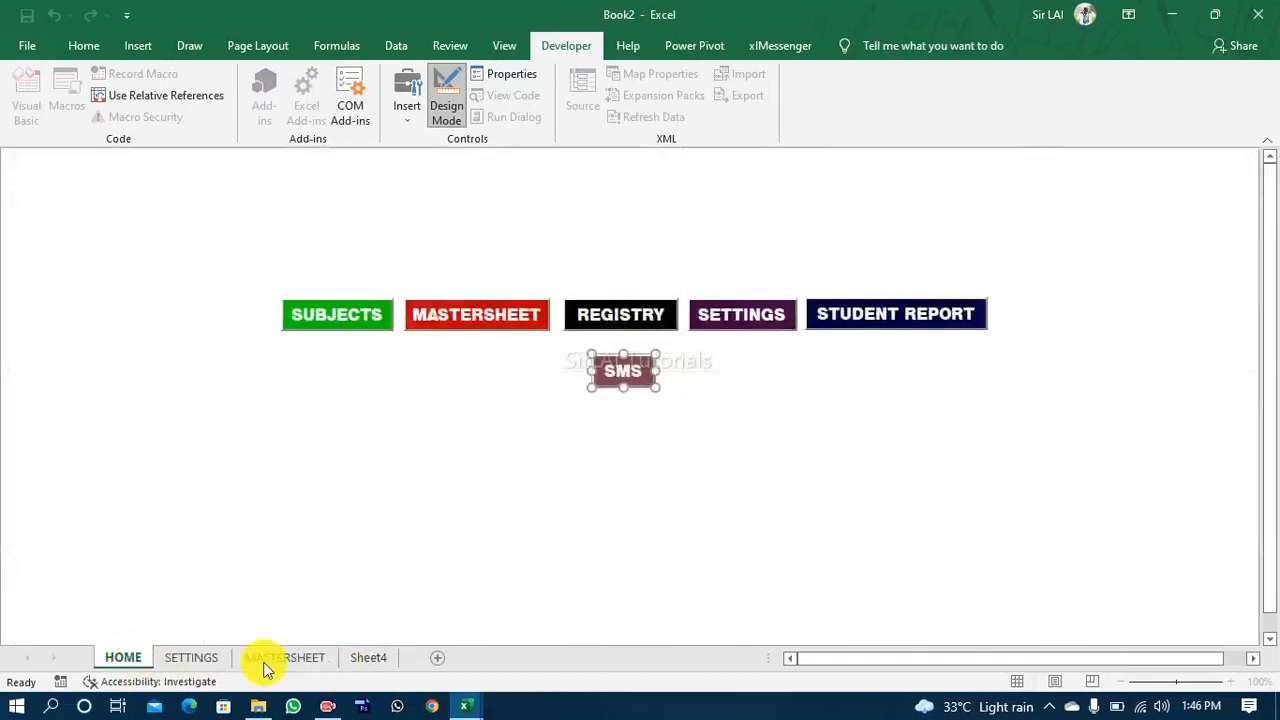
Step: Rename Sheet4 as REGISTRY and go back to the HOME sheet
click(372, 659)
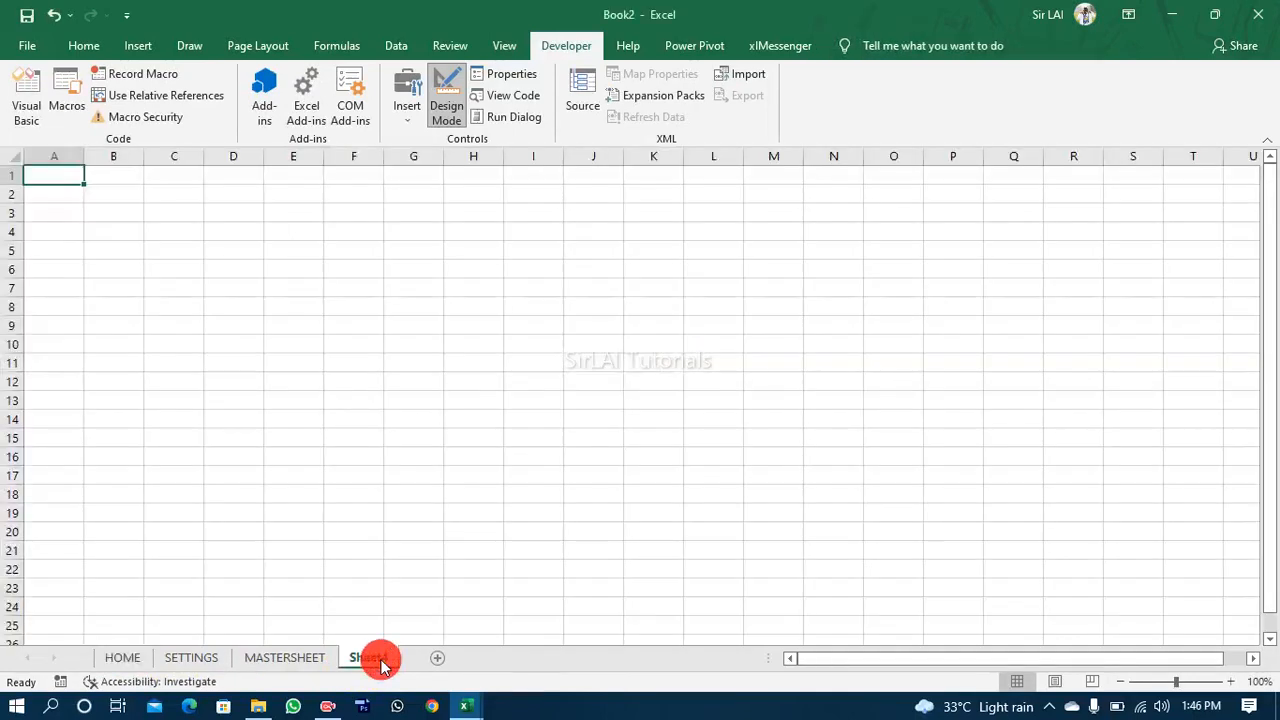
right_click(380, 662)
click(463, 486)
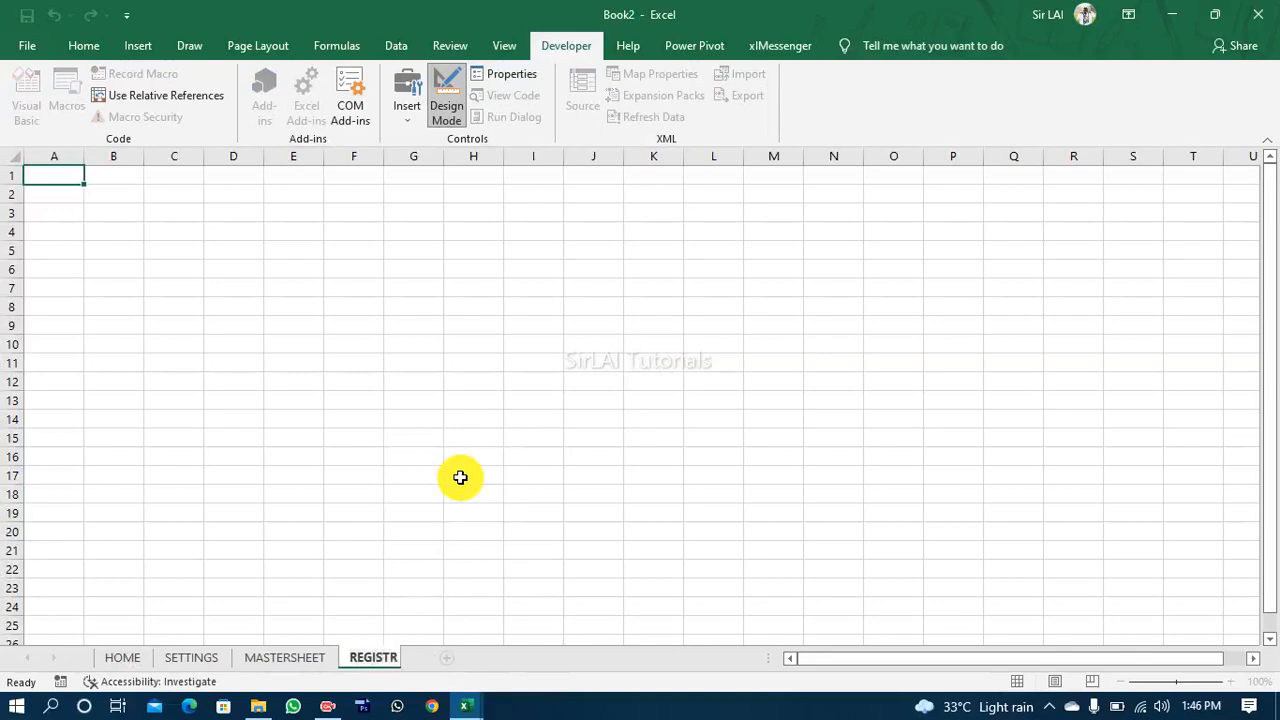
click(123, 658)
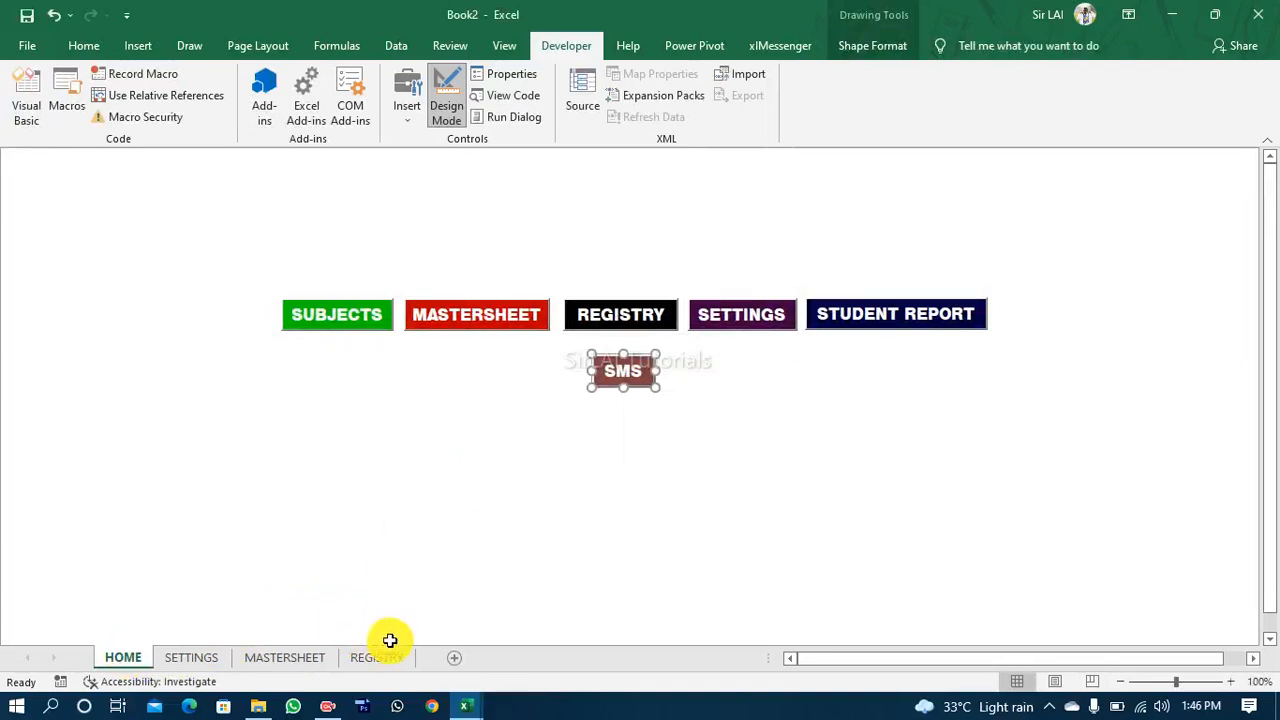
Step: Add a new sheet after REGISTRY, name it STUDENT REPORT, and return to the HOME sheet
click(462, 660)
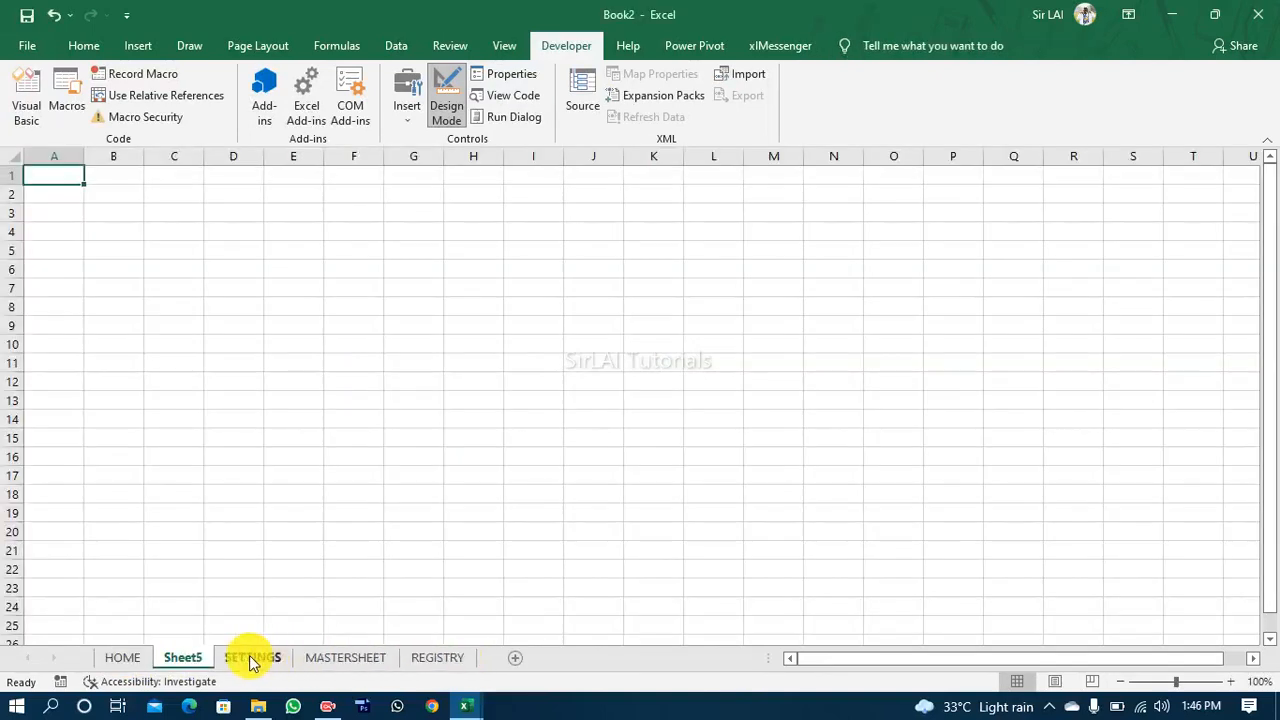
drag(186, 660, 489, 657)
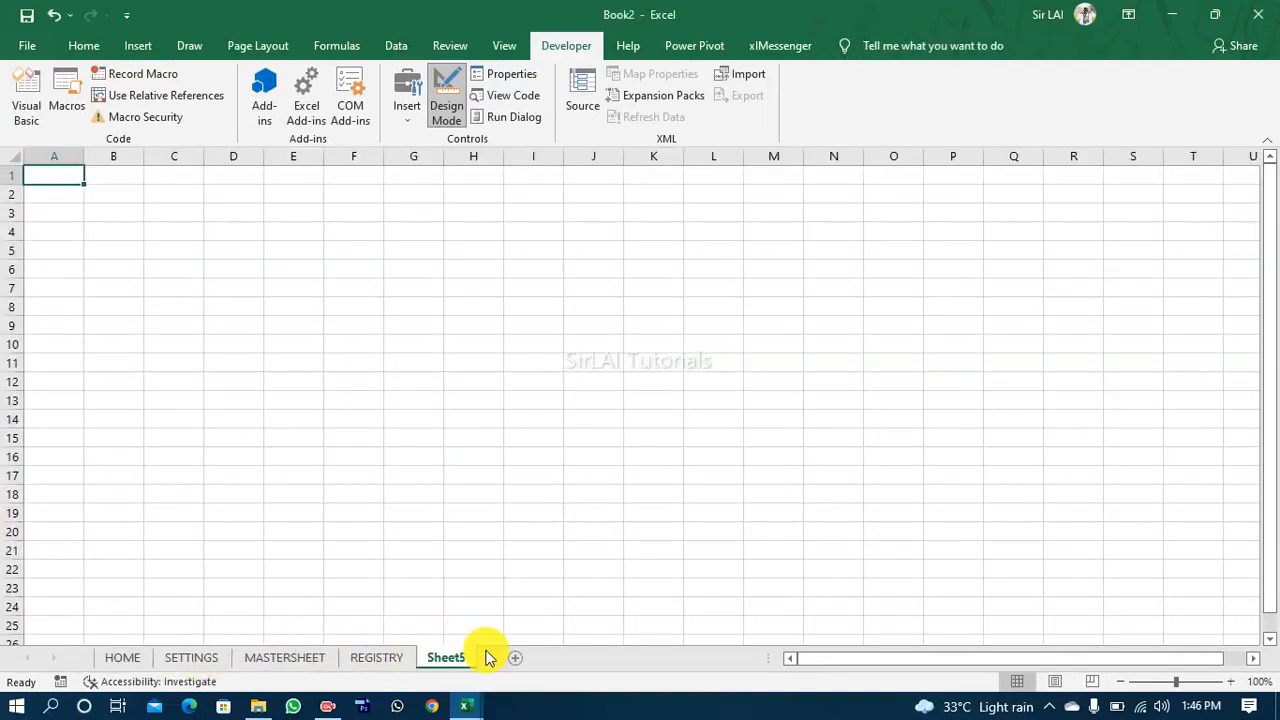
right_click(450, 658)
click(517, 480)
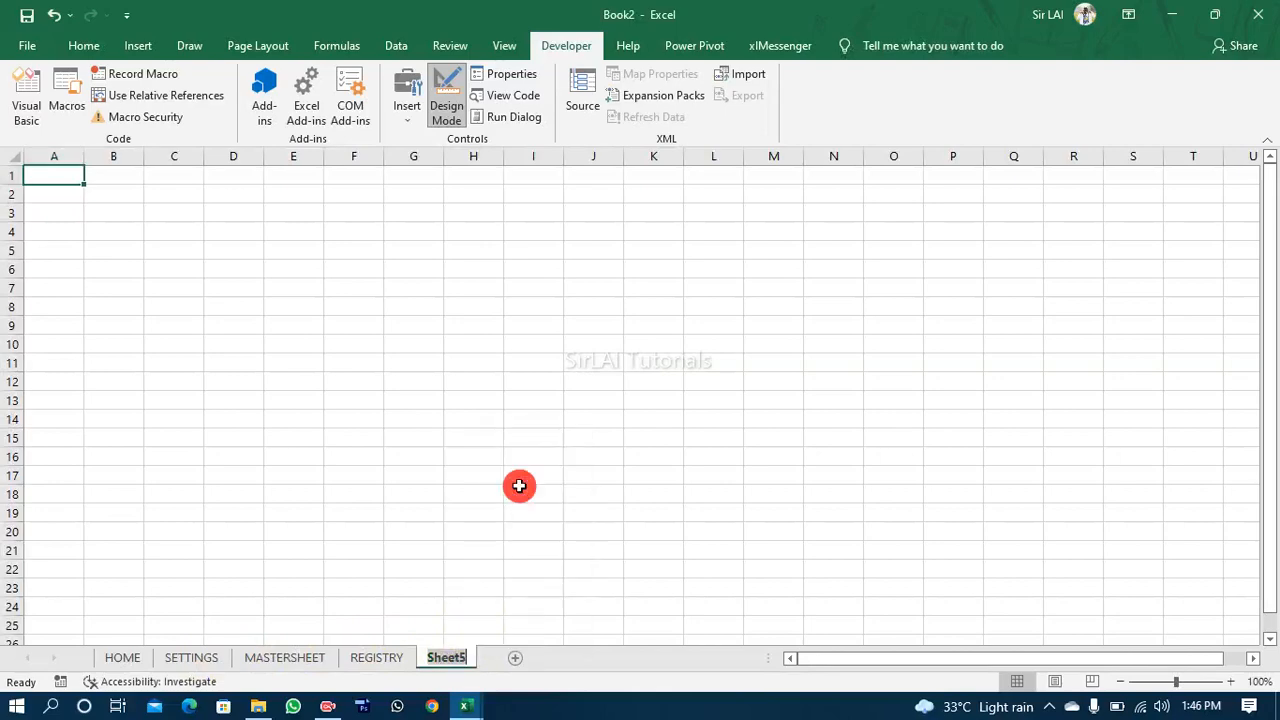
text(ST)
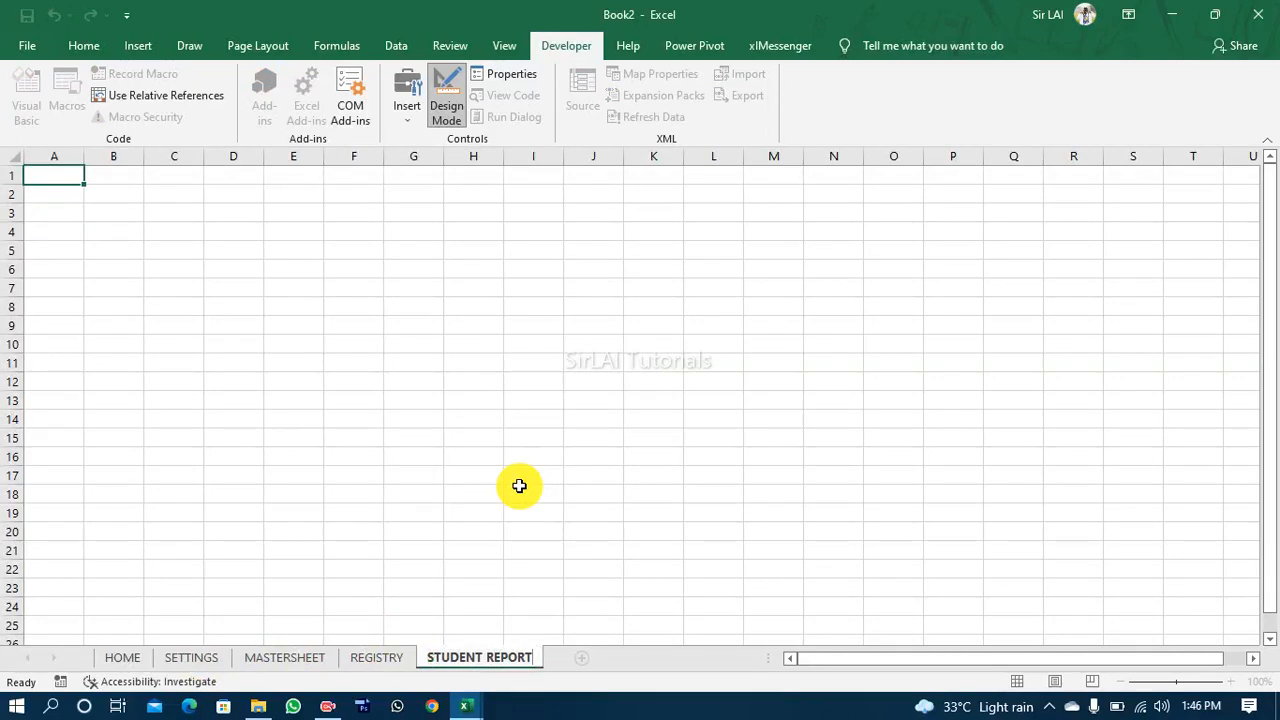
text(UDENT REPORT)
click(123, 657)
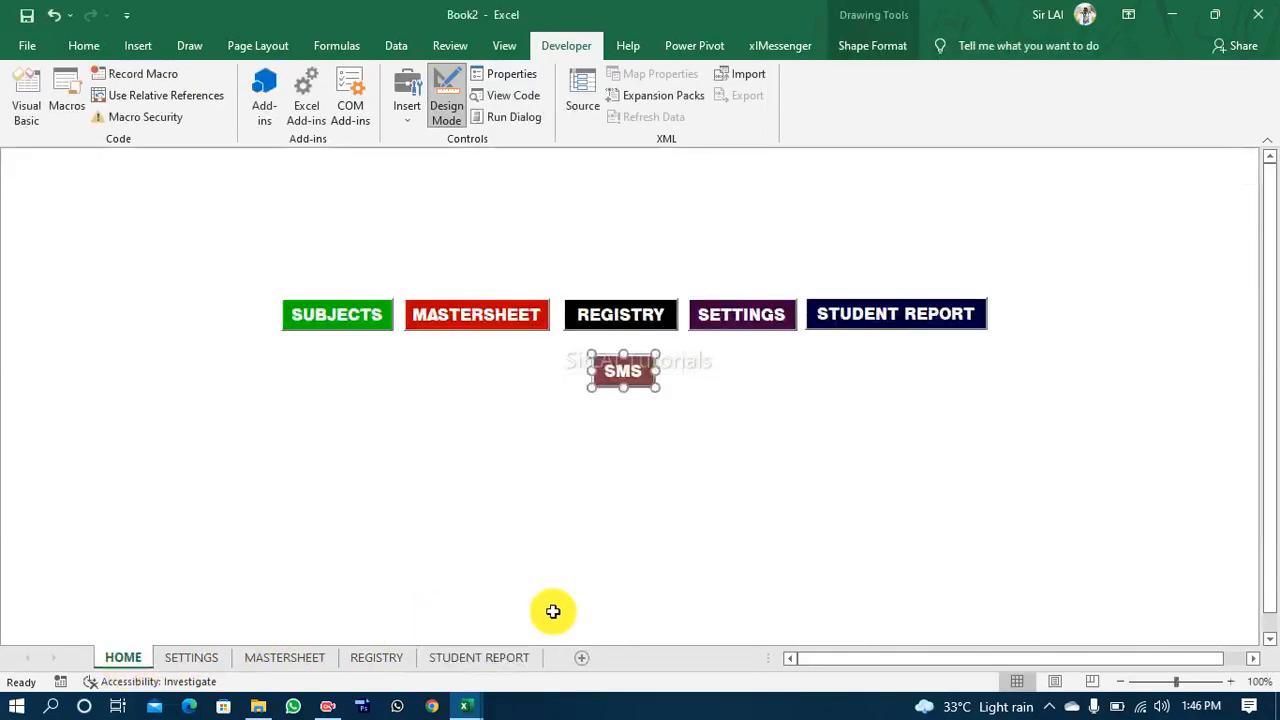
Step: Add a new sheet after STUDENT REPORT, name it SMS, and return to the HOME sheet with the button deselected
click(520, 658)
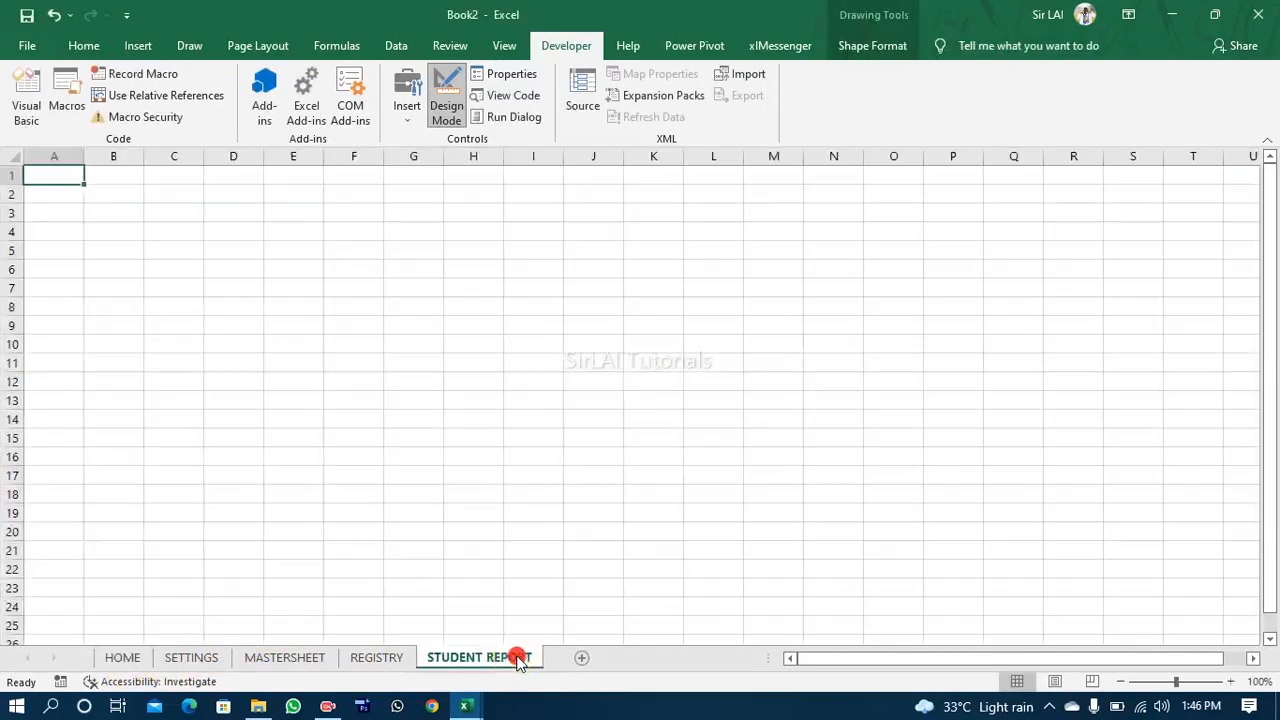
click(584, 661)
right_click(573, 658)
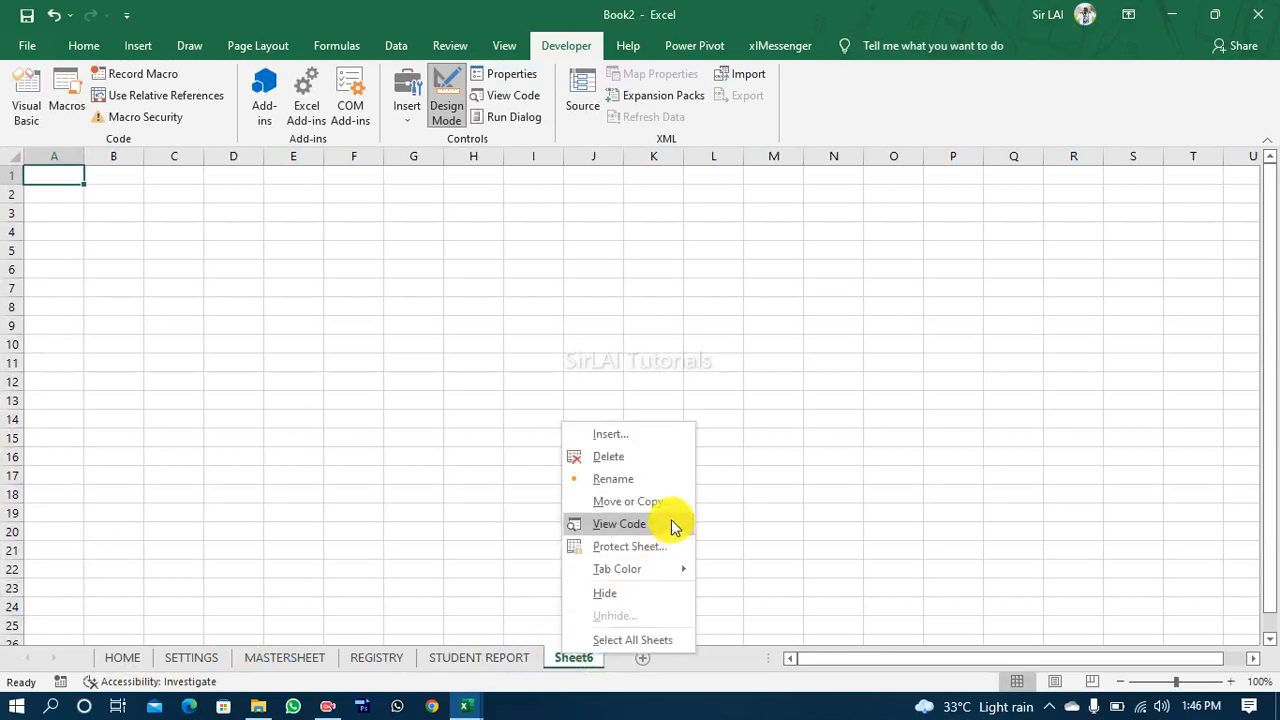
click(645, 487)
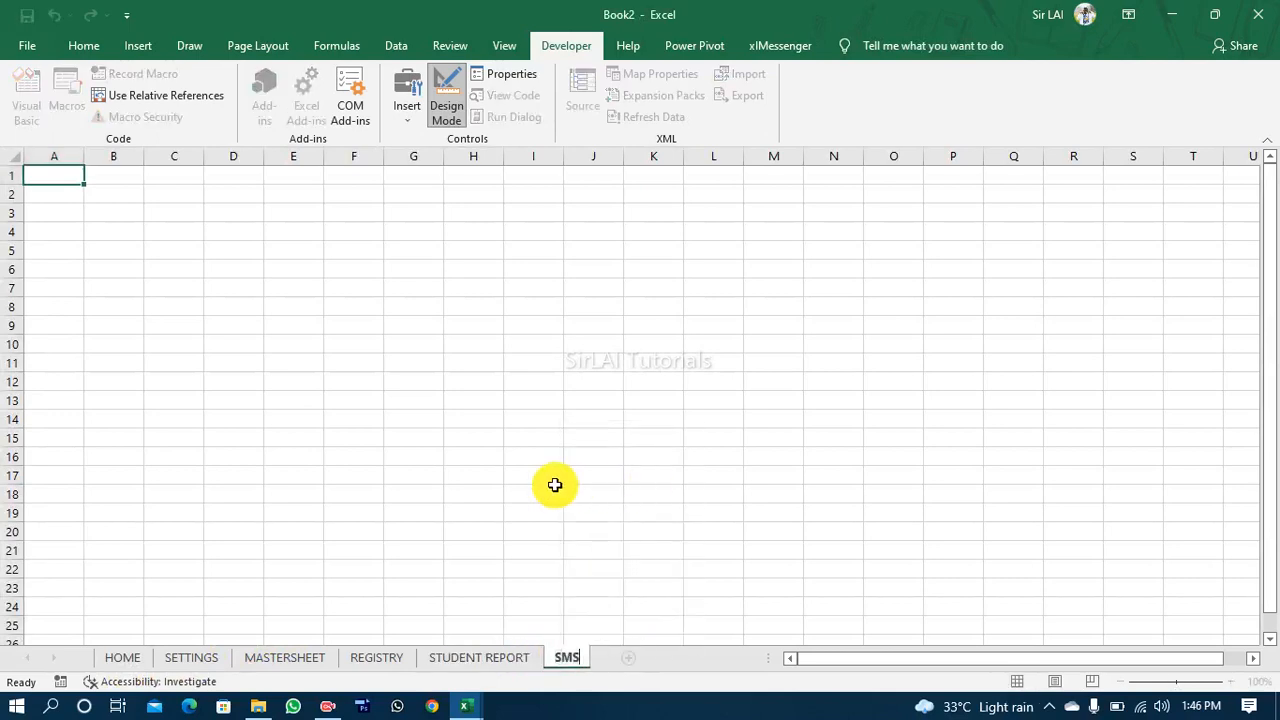
click(123, 658)
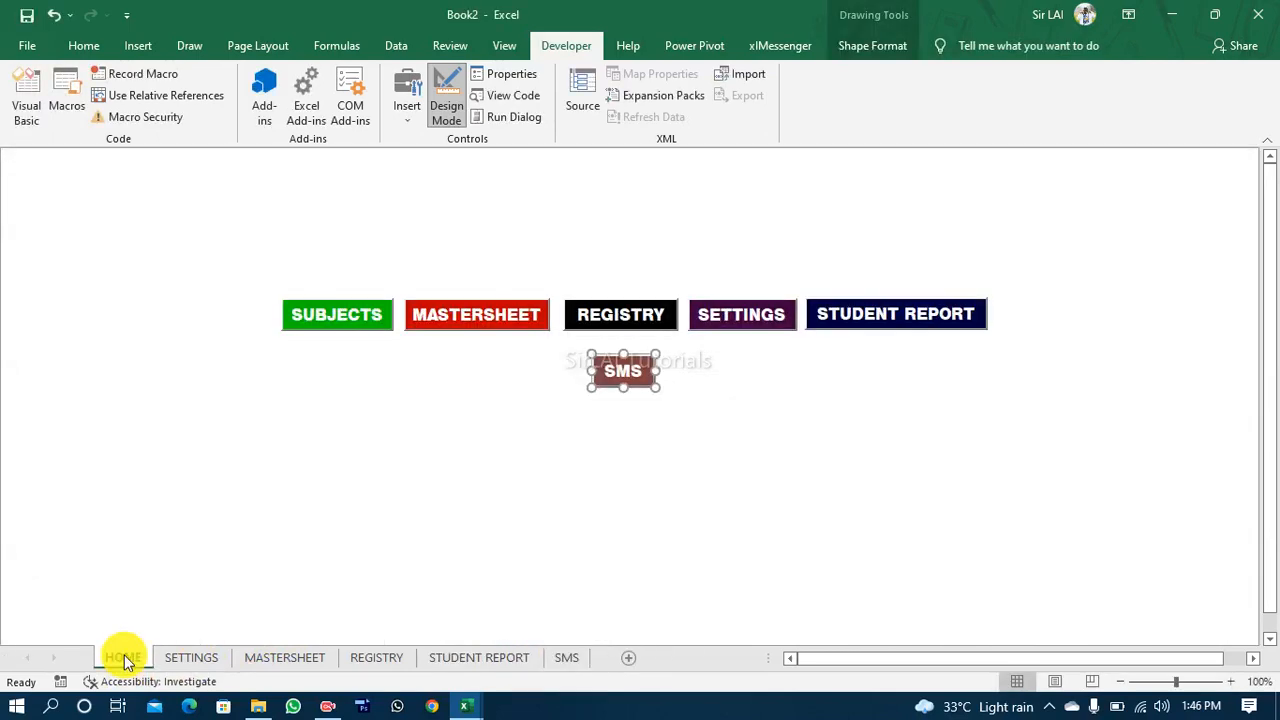
drag(537, 447, 598, 464)
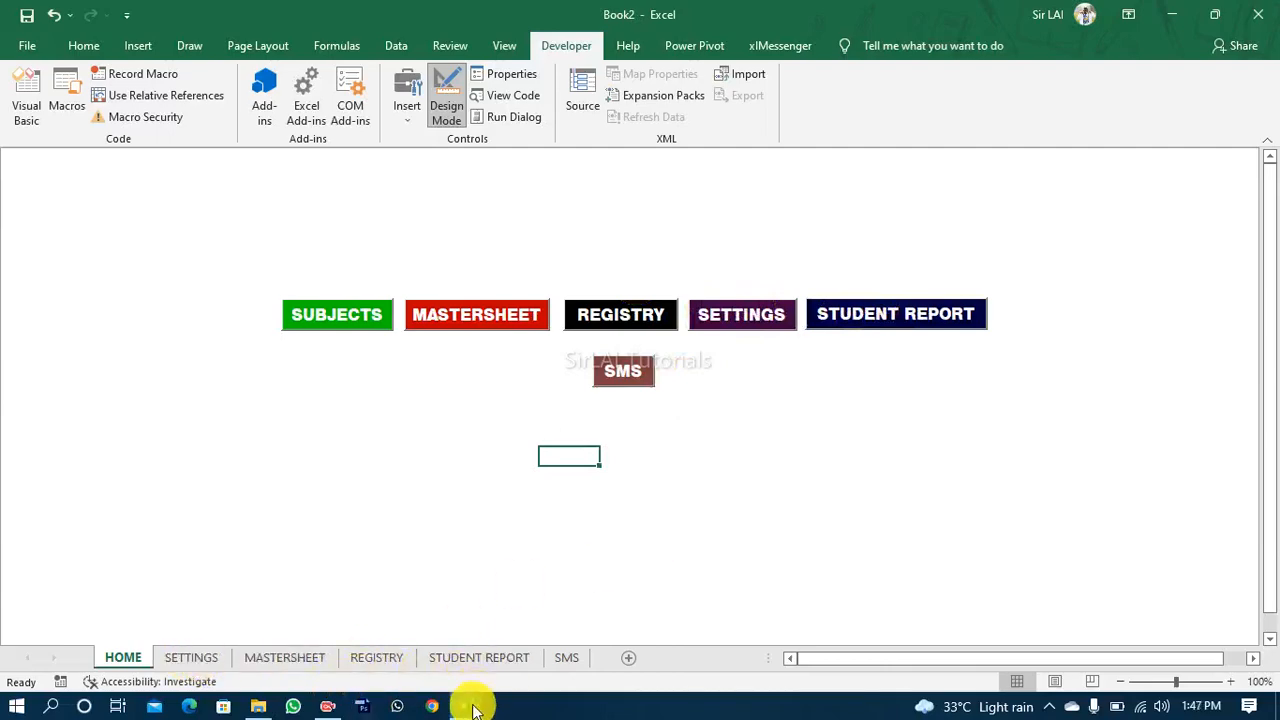
Step: Check the home page of the REPORT JHS 1 - 3.xlsm workbook for remaining buttons, then return to Book2
mouse_move(490, 705)
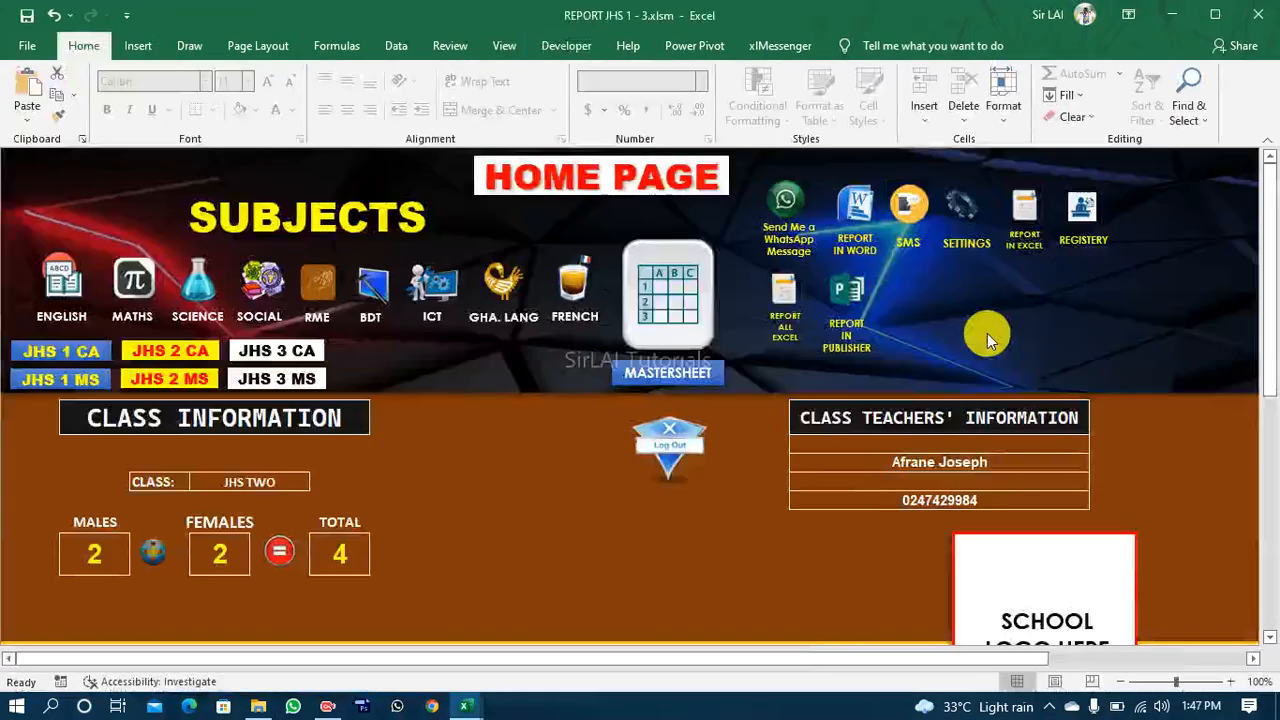
click(648, 626)
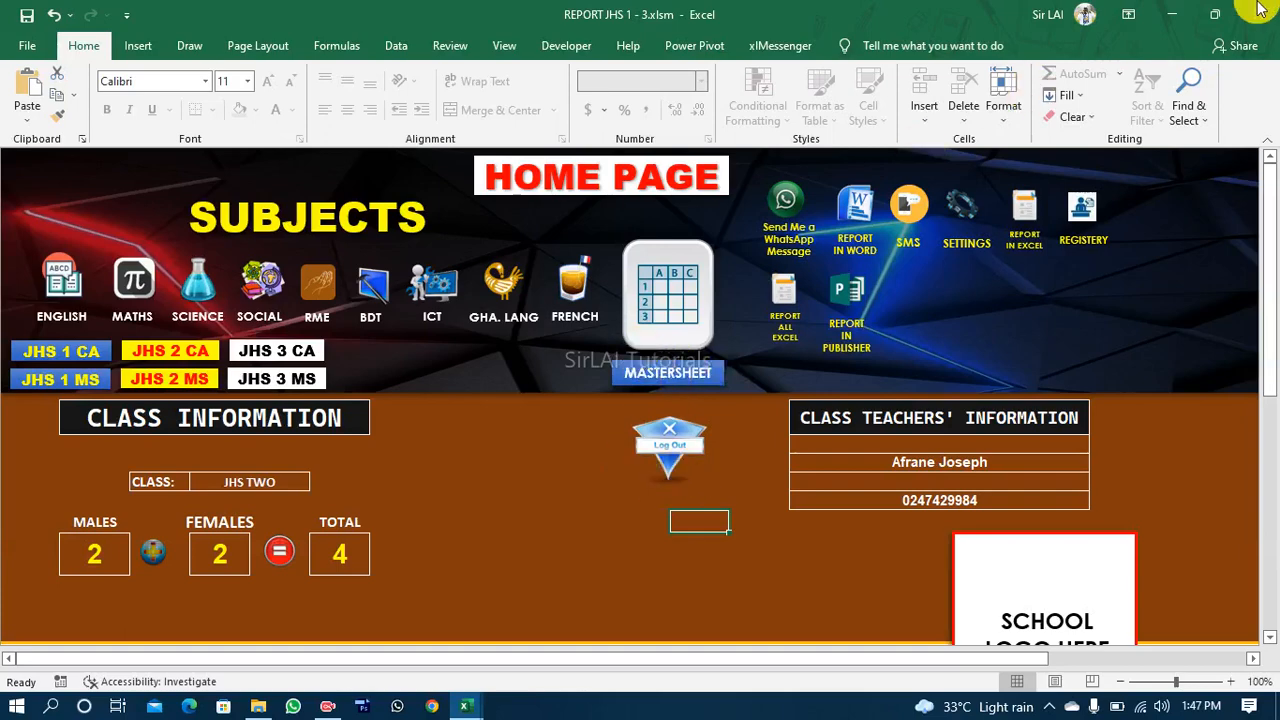
click(1172, 21)
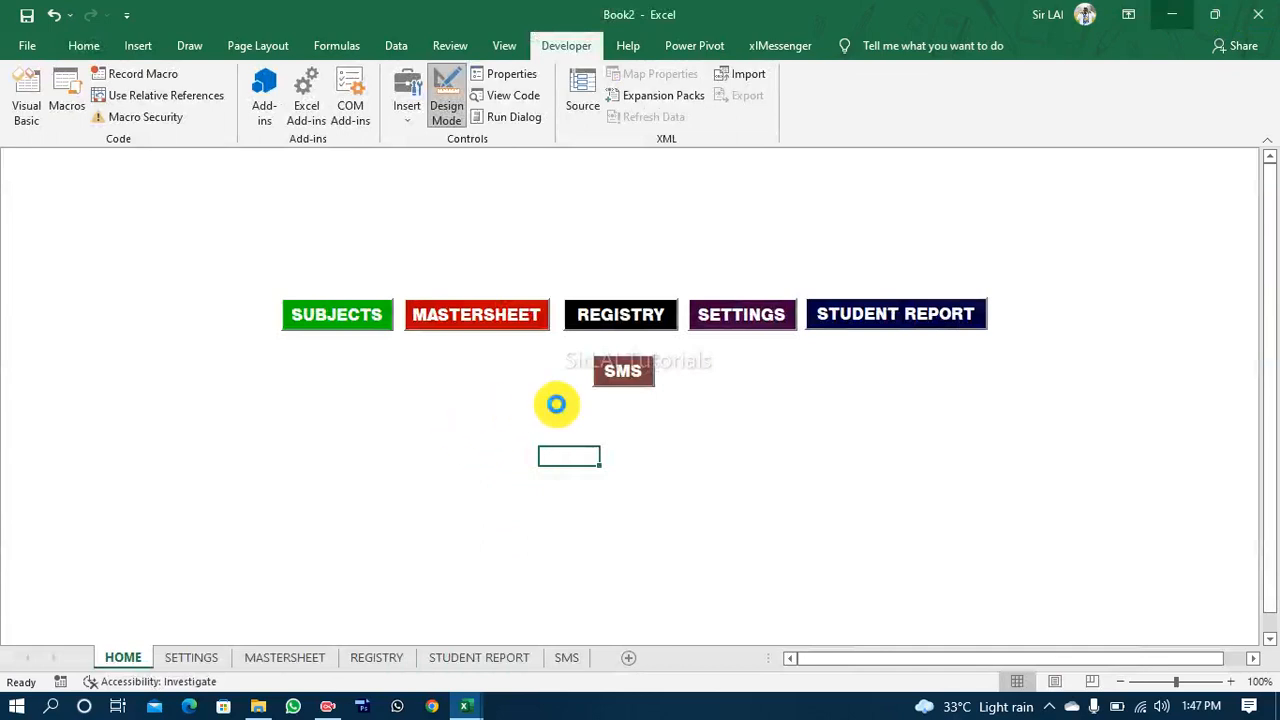
Step: Paste a copy of the STUDENT REPORT button below SMS on the HOME sheet and set its Name property to cmdLogOut
key(ctrl+v)
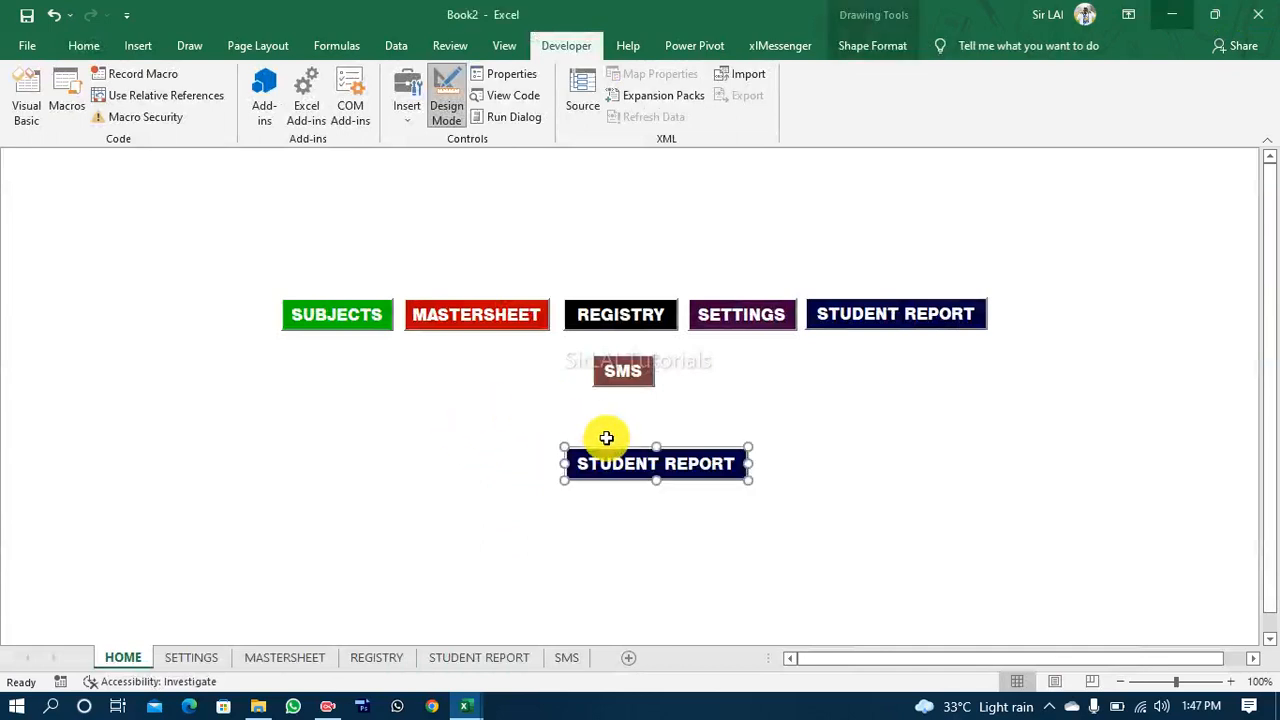
click(509, 75)
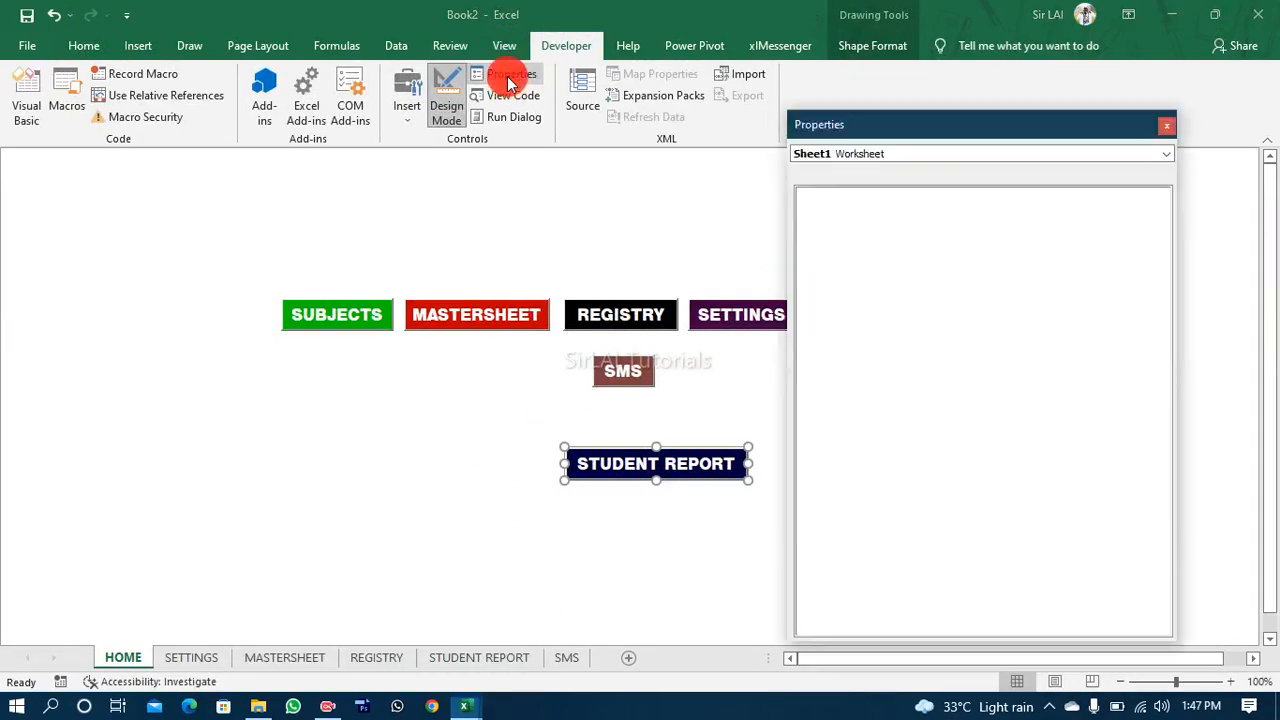
click(984, 197)
drag(984, 197, 862, 195)
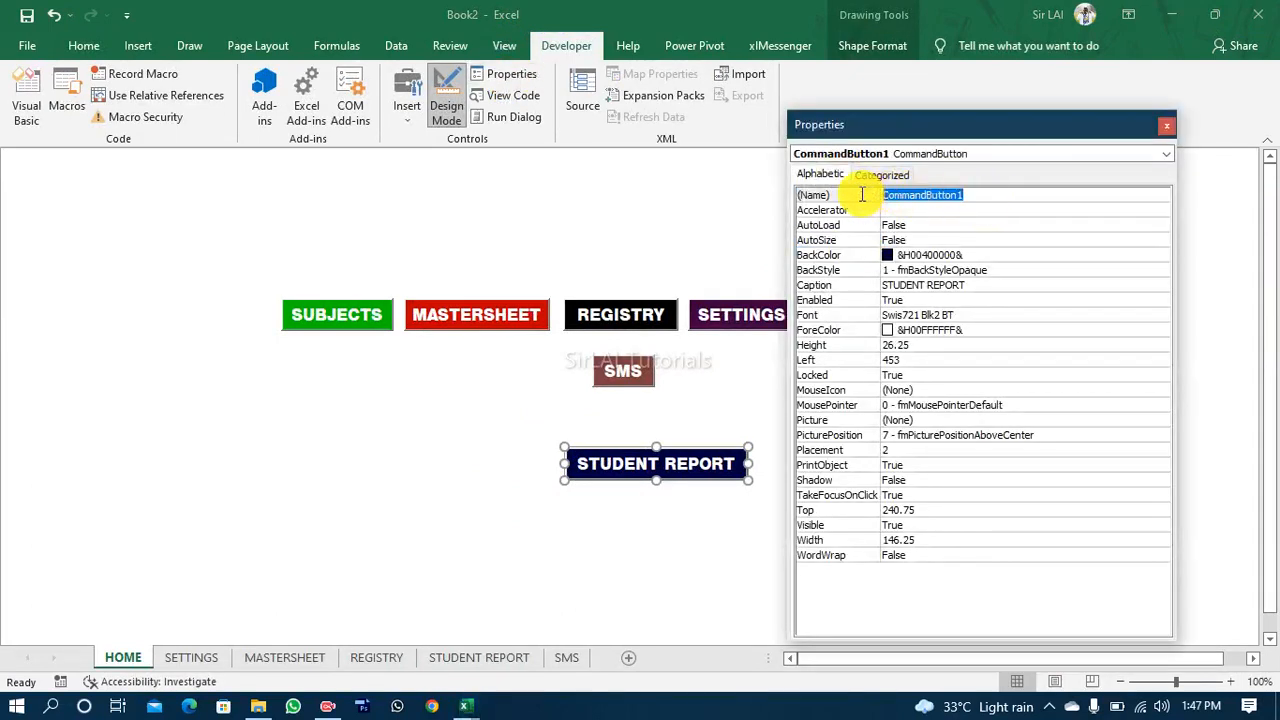
text(C)
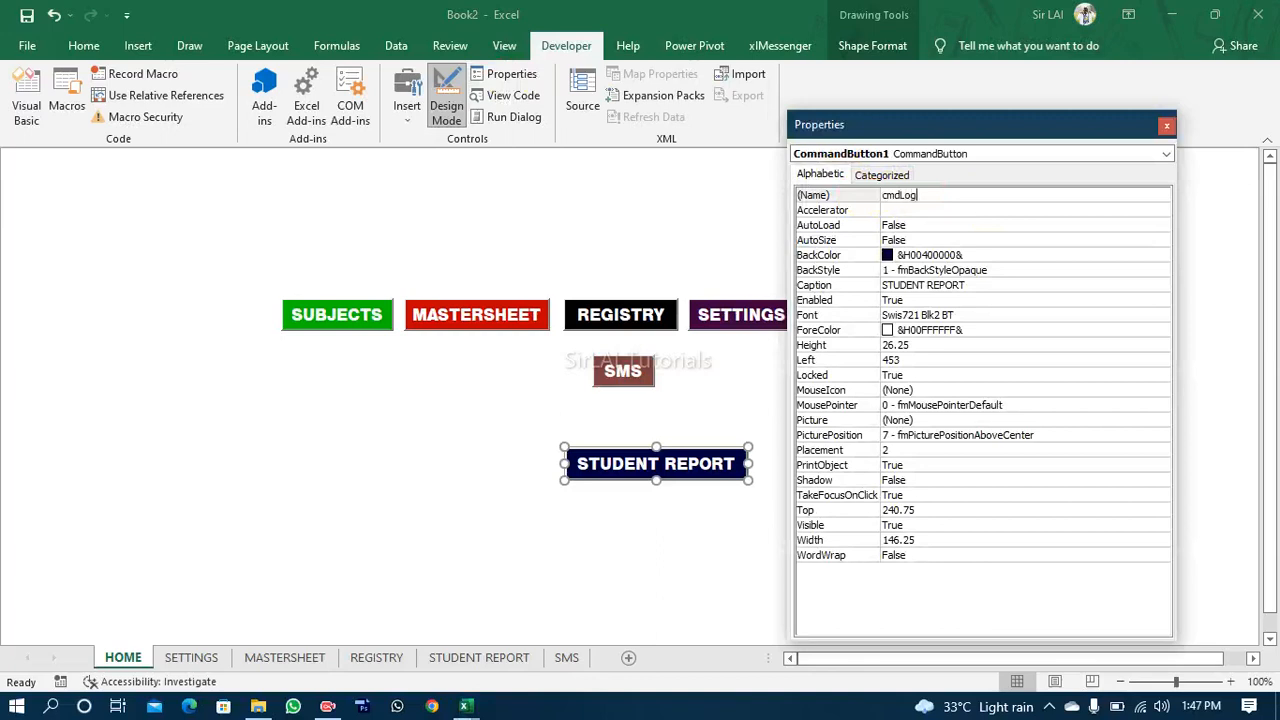
Step: Open the cmdLogOut button's Caption property for editing with its whole text selected
click(971, 285)
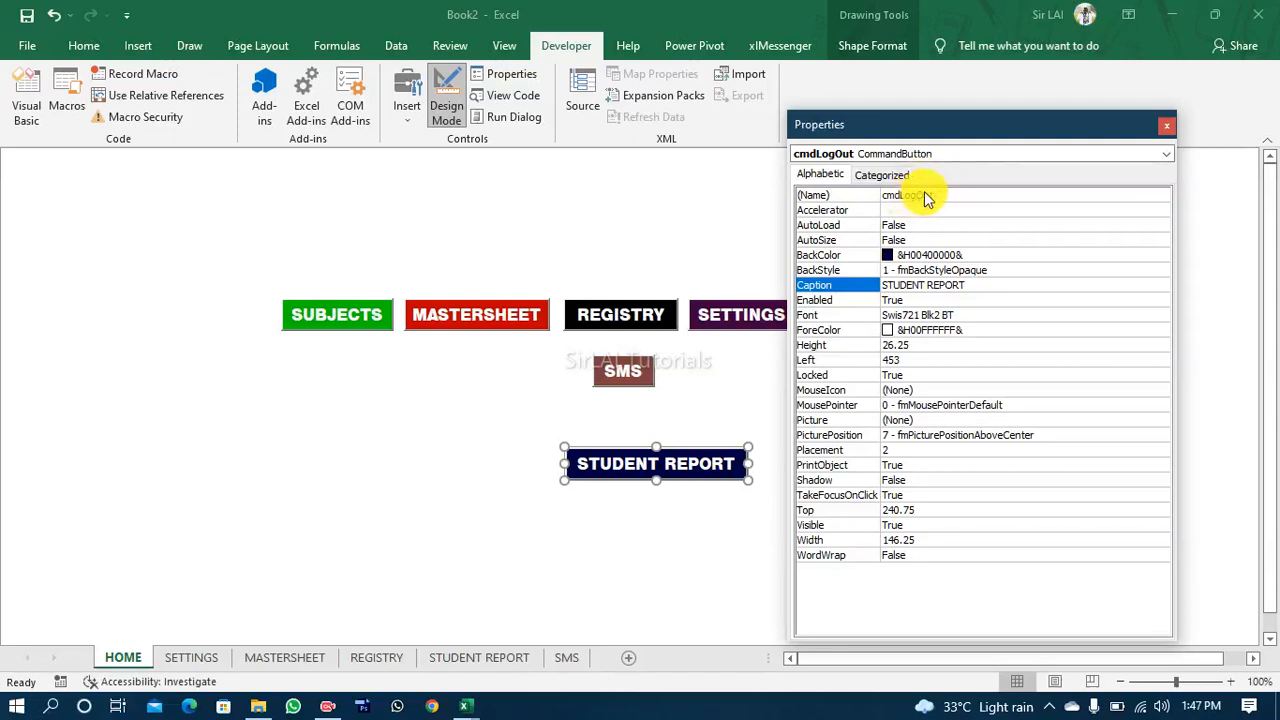
click(955, 285)
drag(968, 285, 883, 285)
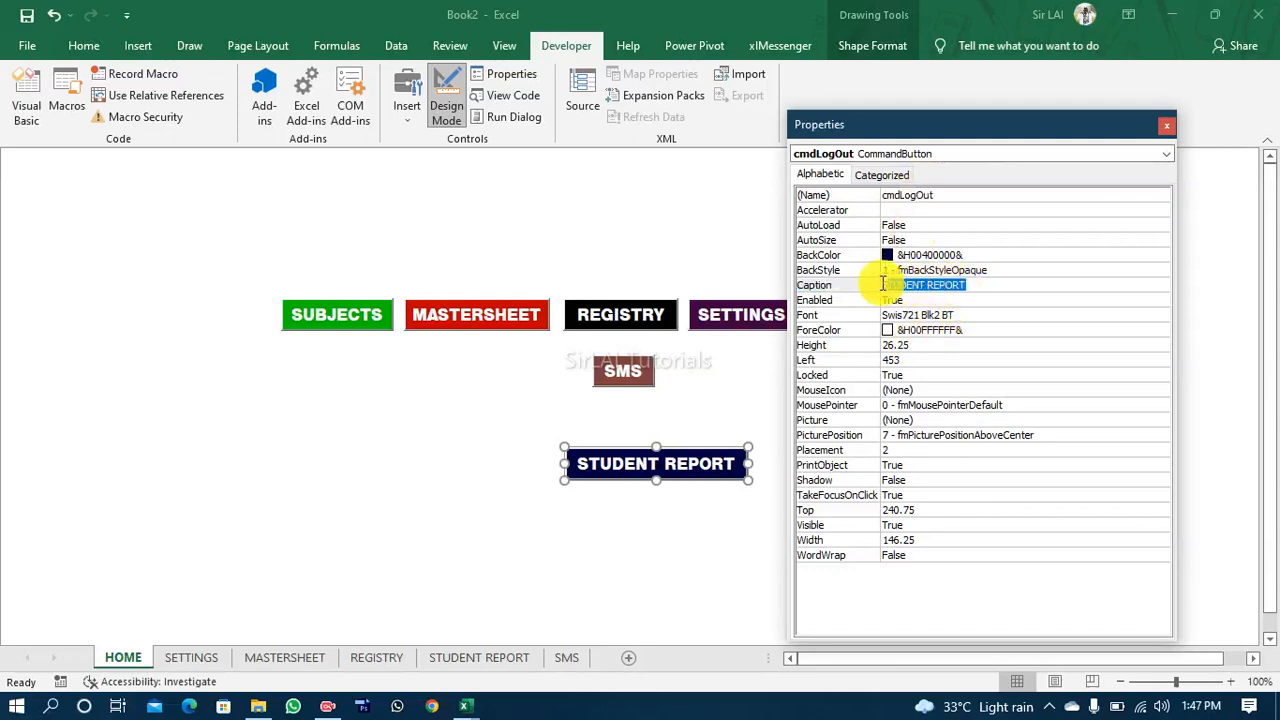
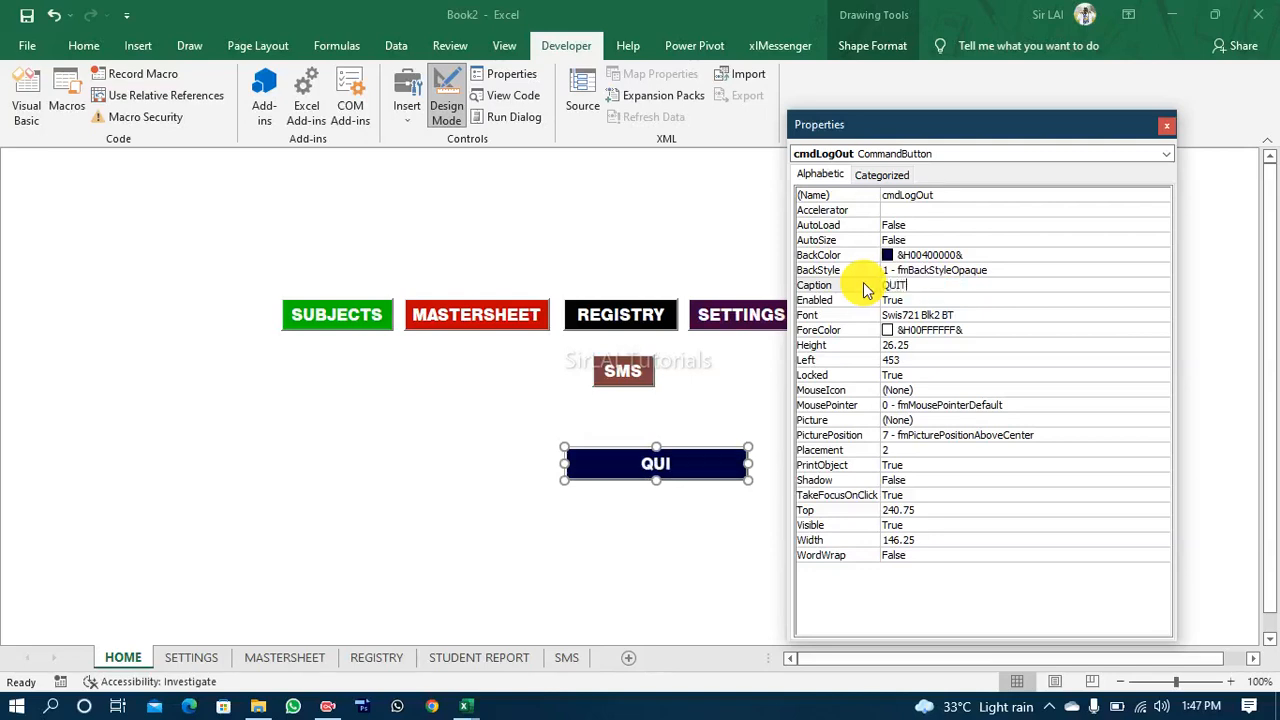
Step: Set the log-out button's Caption to QUIT APPLICATION and its Name property to cmdQuit
text(APPLI)
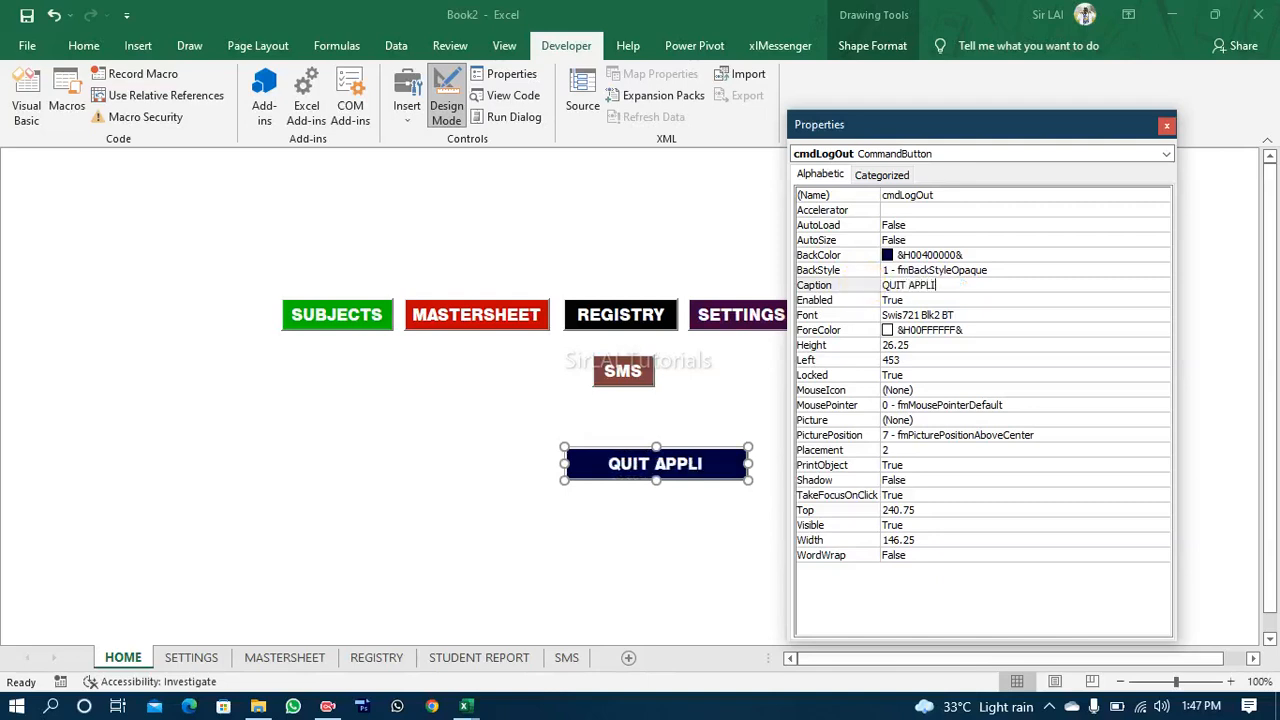
text(CATION)
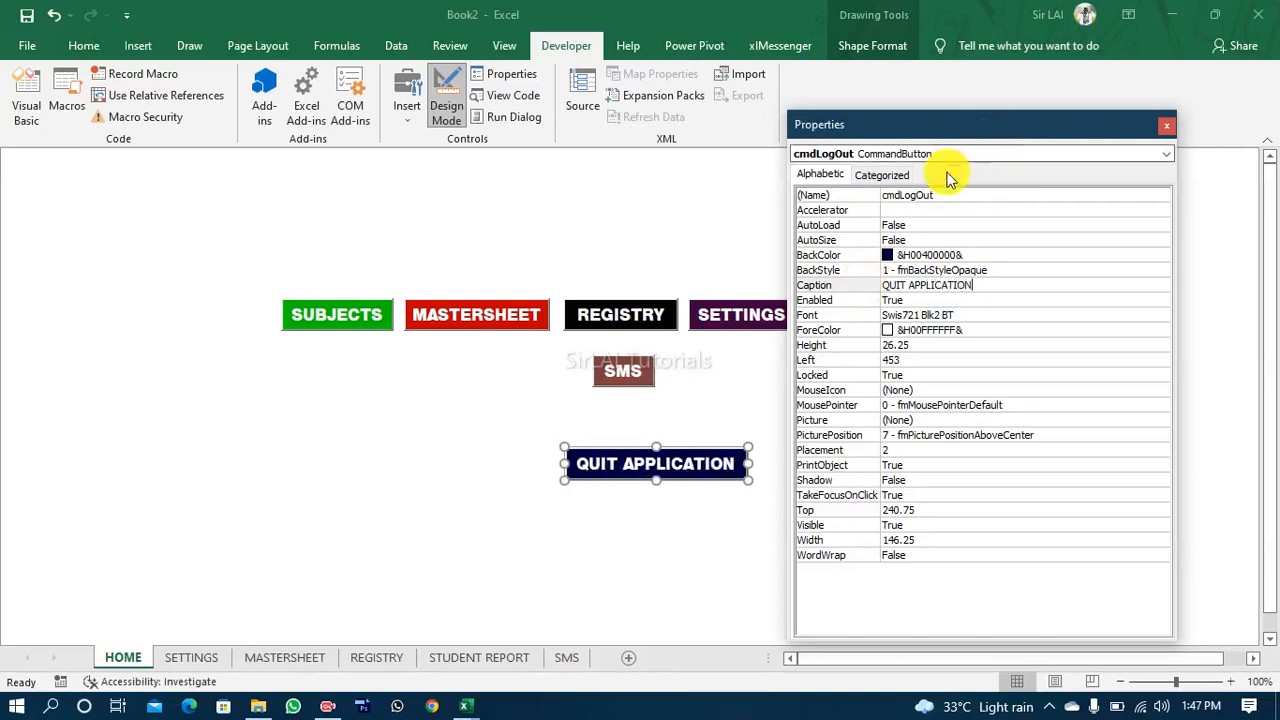
click(930, 195)
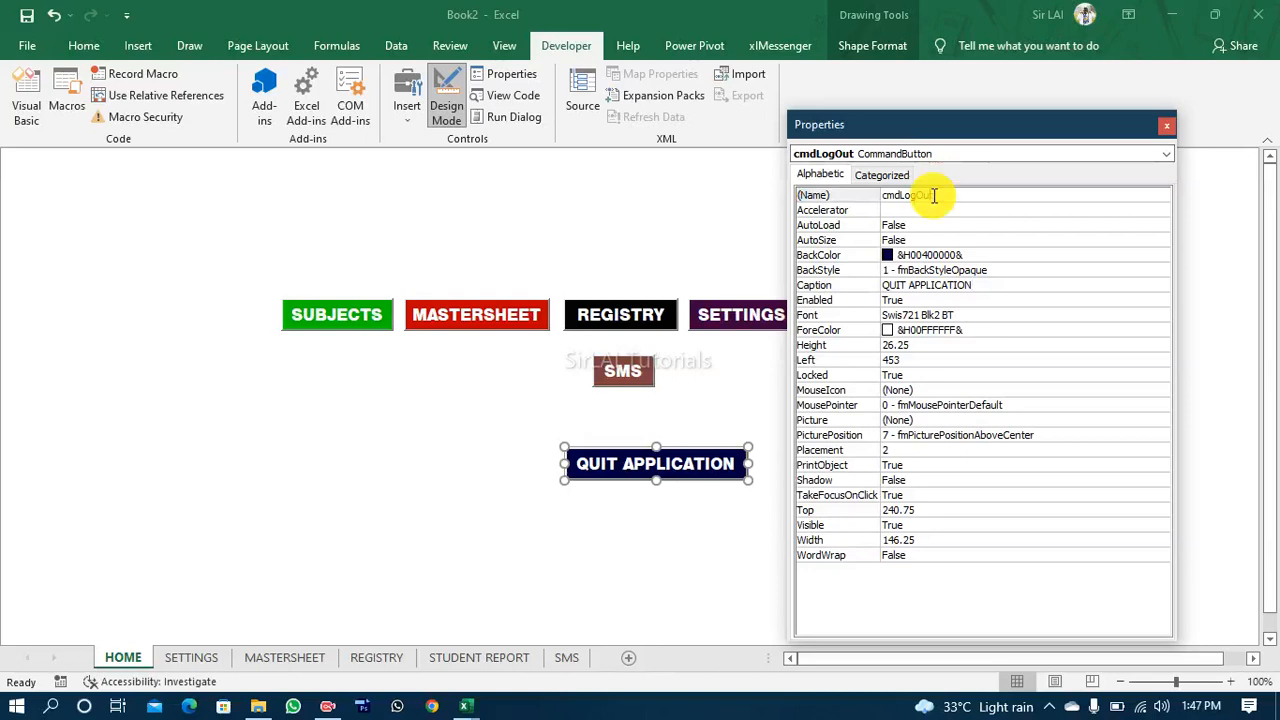
text(q)
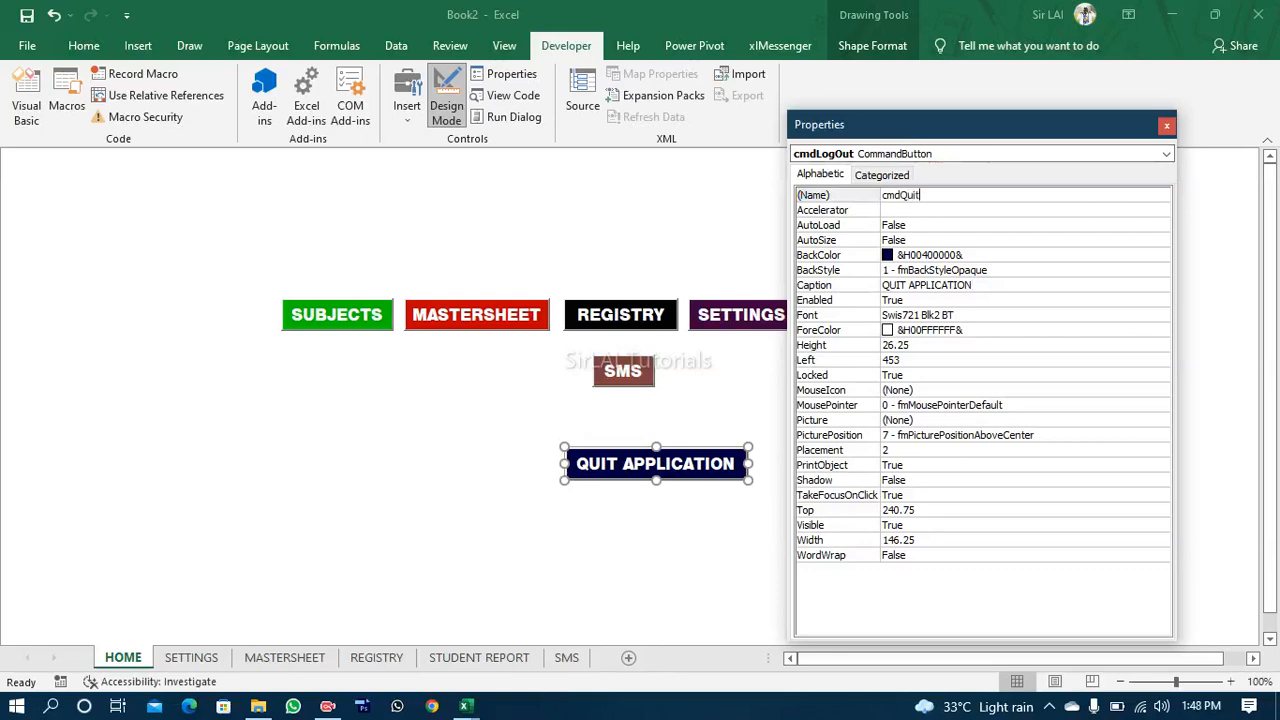
click(732, 419)
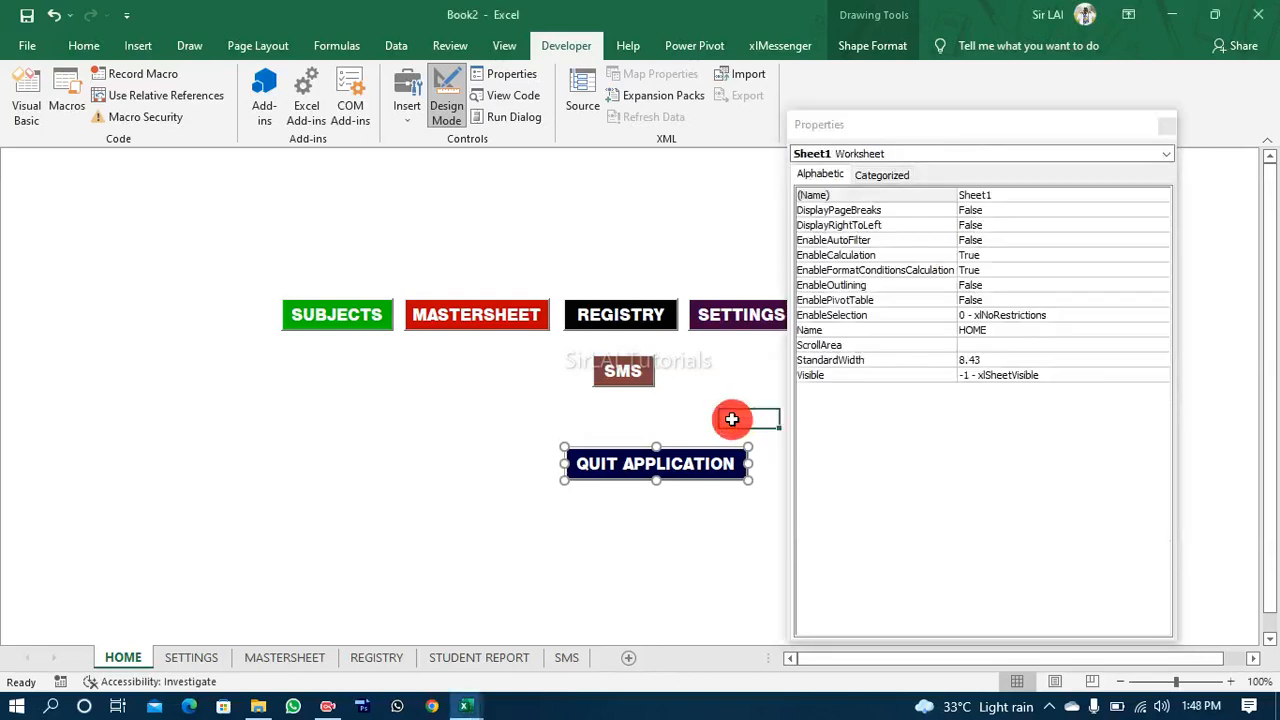
Step: Set the QUIT APPLICATION button's BackColor to dark red, &H000000C0&
click(707, 473)
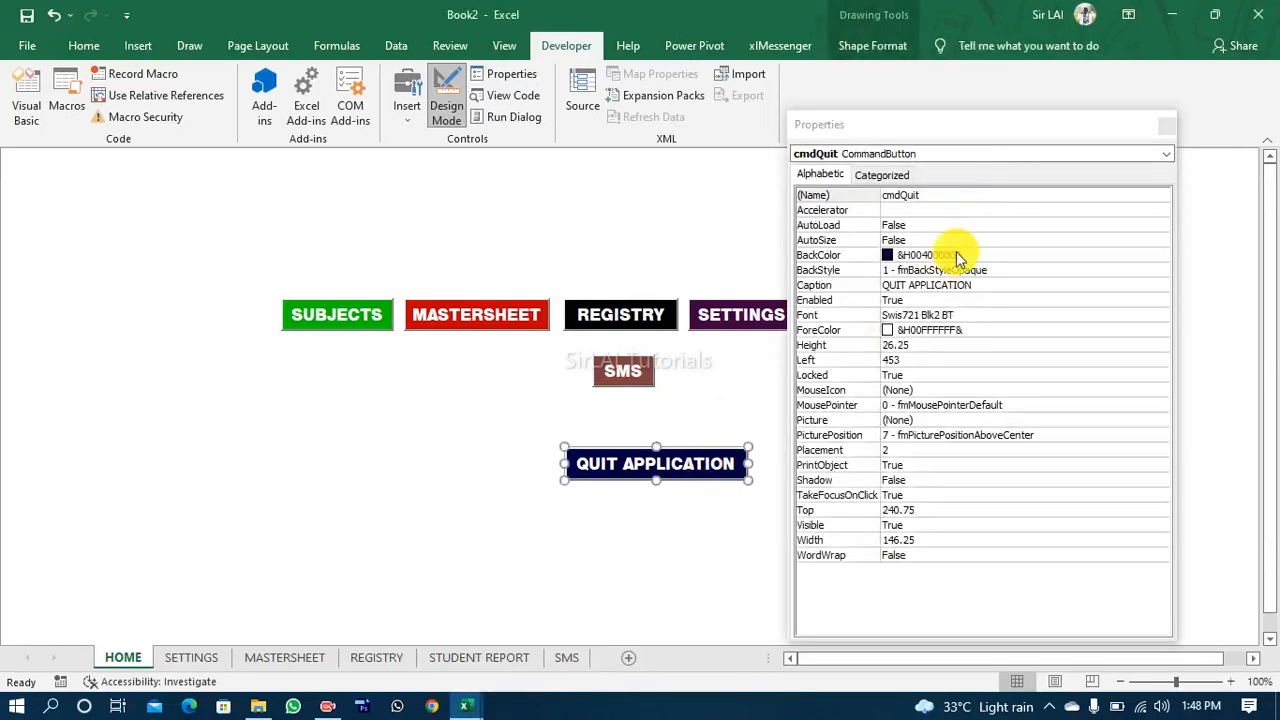
click(1111, 255)
click(1160, 256)
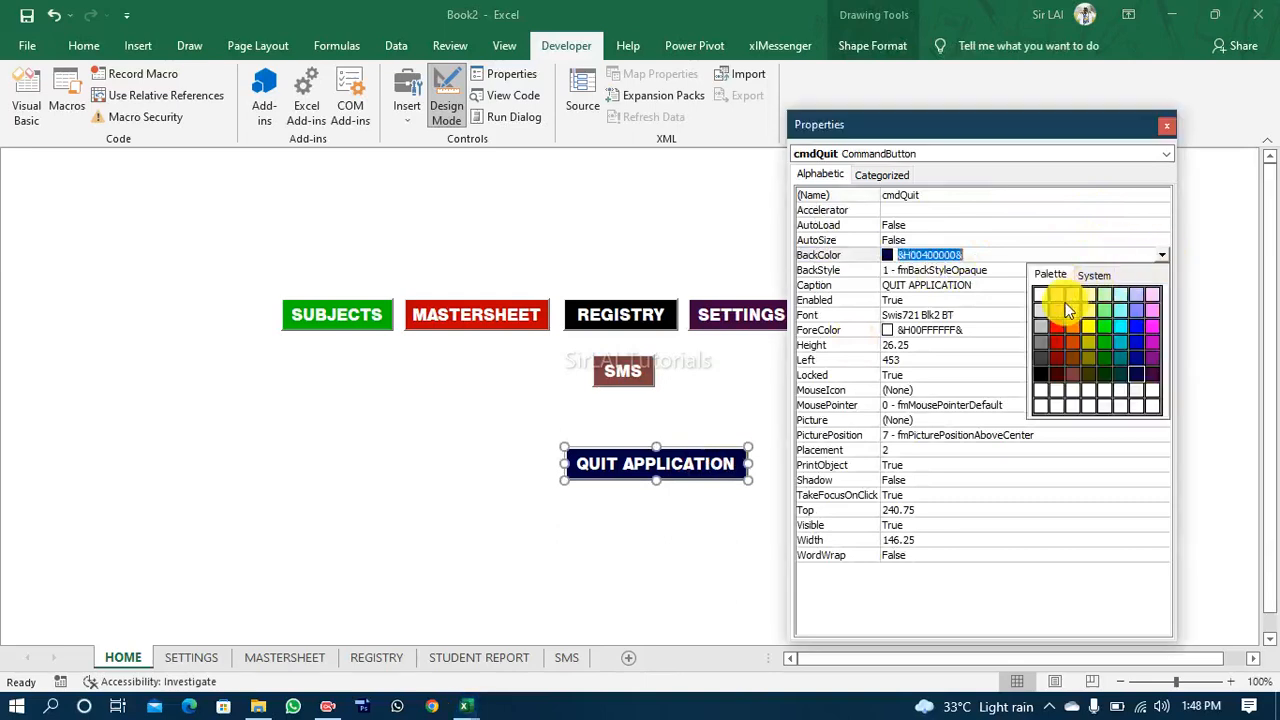
click(1058, 345)
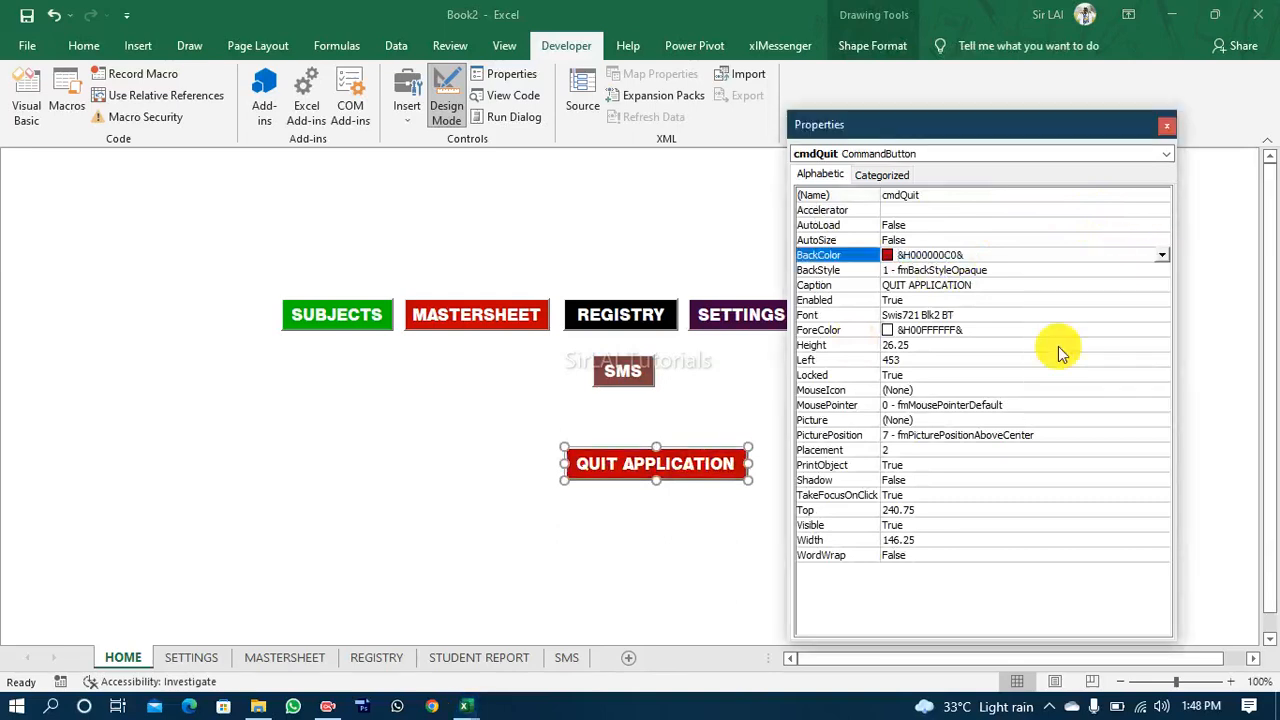
Step: Move the QUIT APPLICATION button up beneath SMS to about Left 455 and Top 212, and deselect it
drag(690, 480, 654, 445)
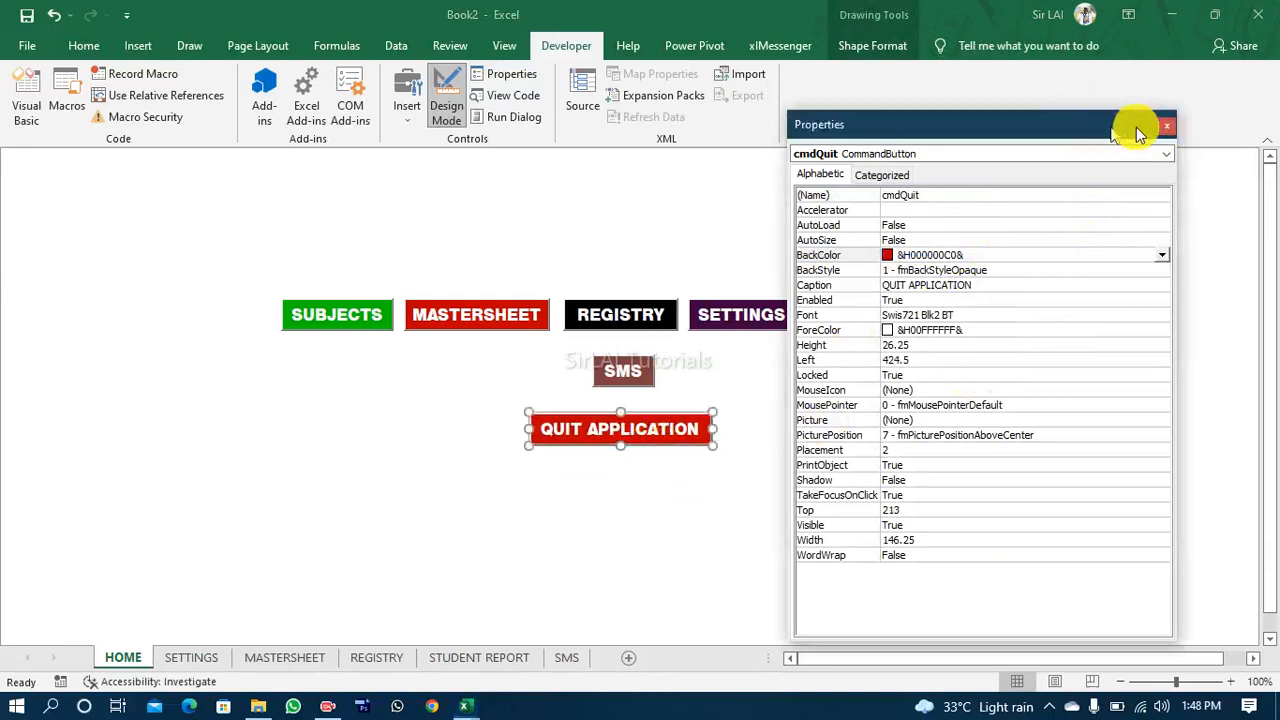
drag(1136, 127, 1222, 133)
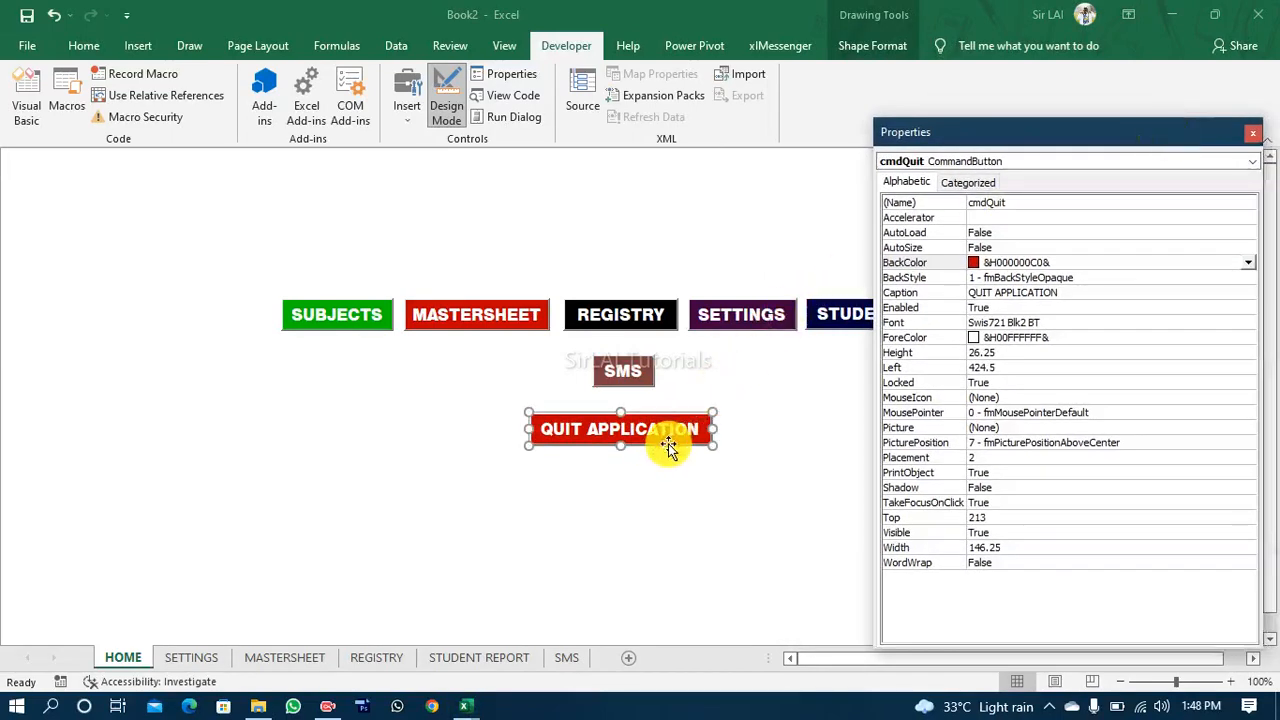
drag(666, 452, 705, 441)
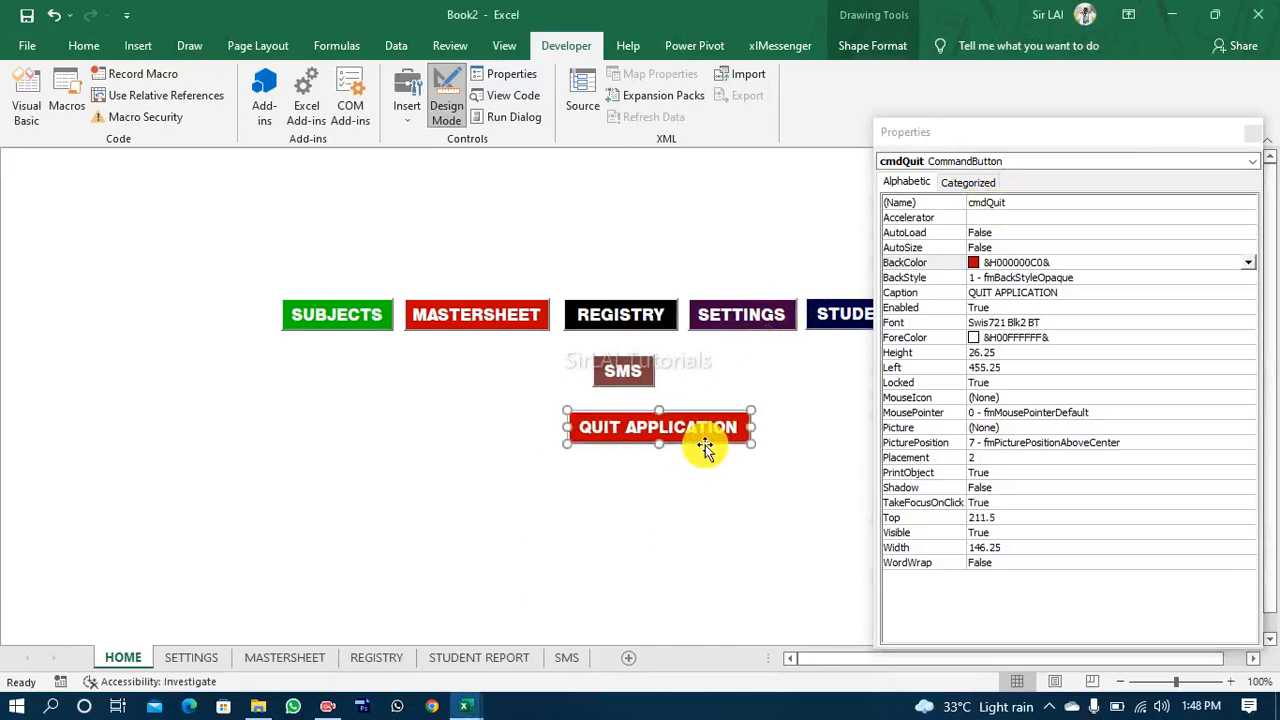
click(694, 492)
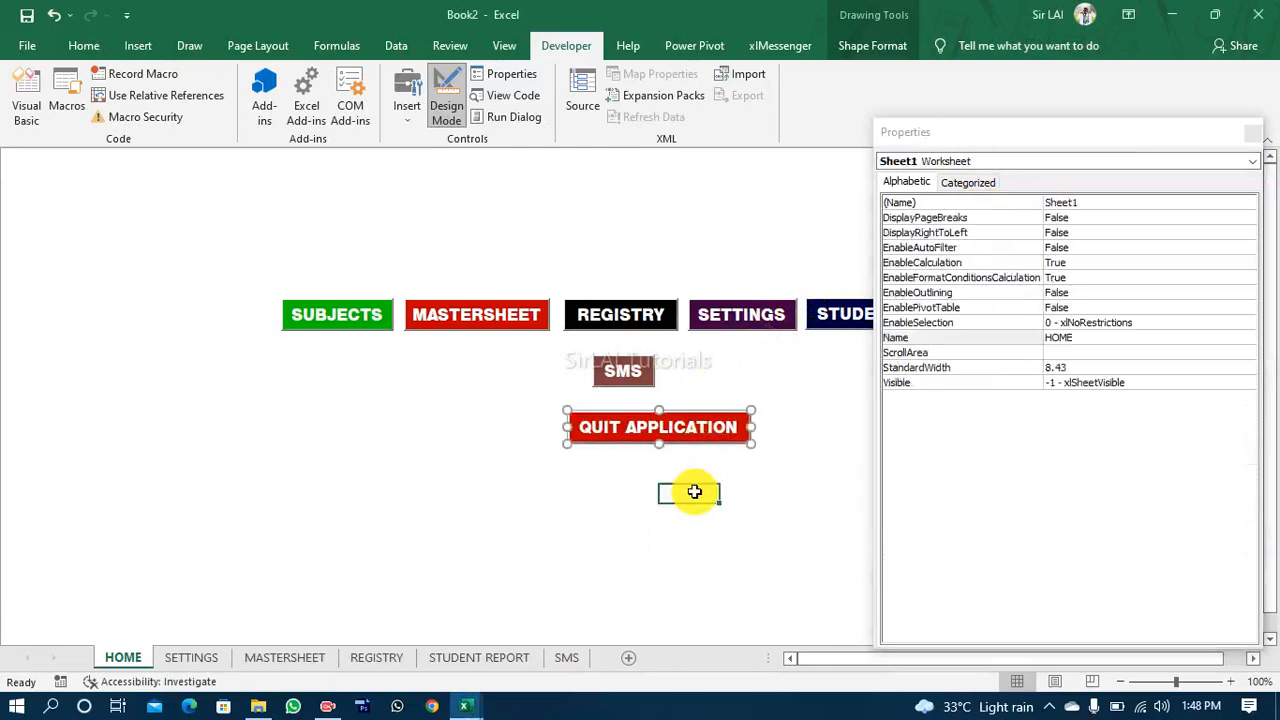
Step: Try BackStyle 0 - fmBackStyleTransparent on the QUIT APPLICATION button and restore 1 - fmBackStyleOpaque
click(1188, 123)
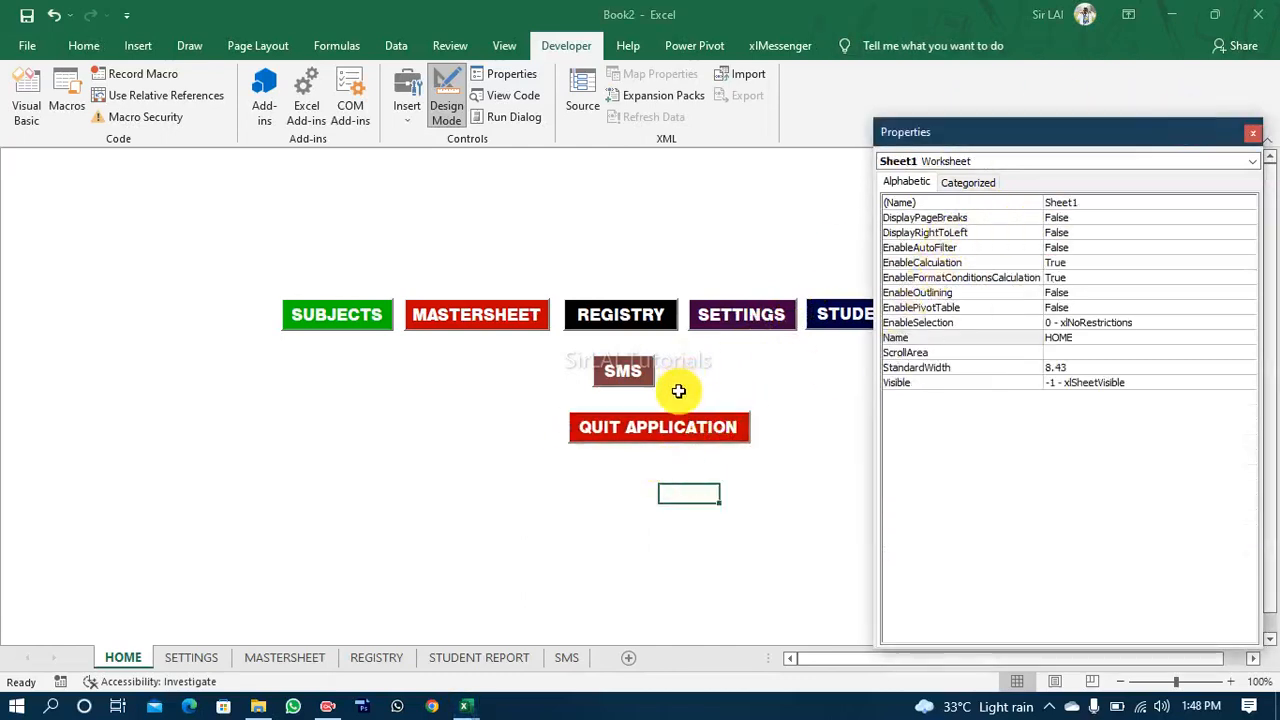
click(689, 438)
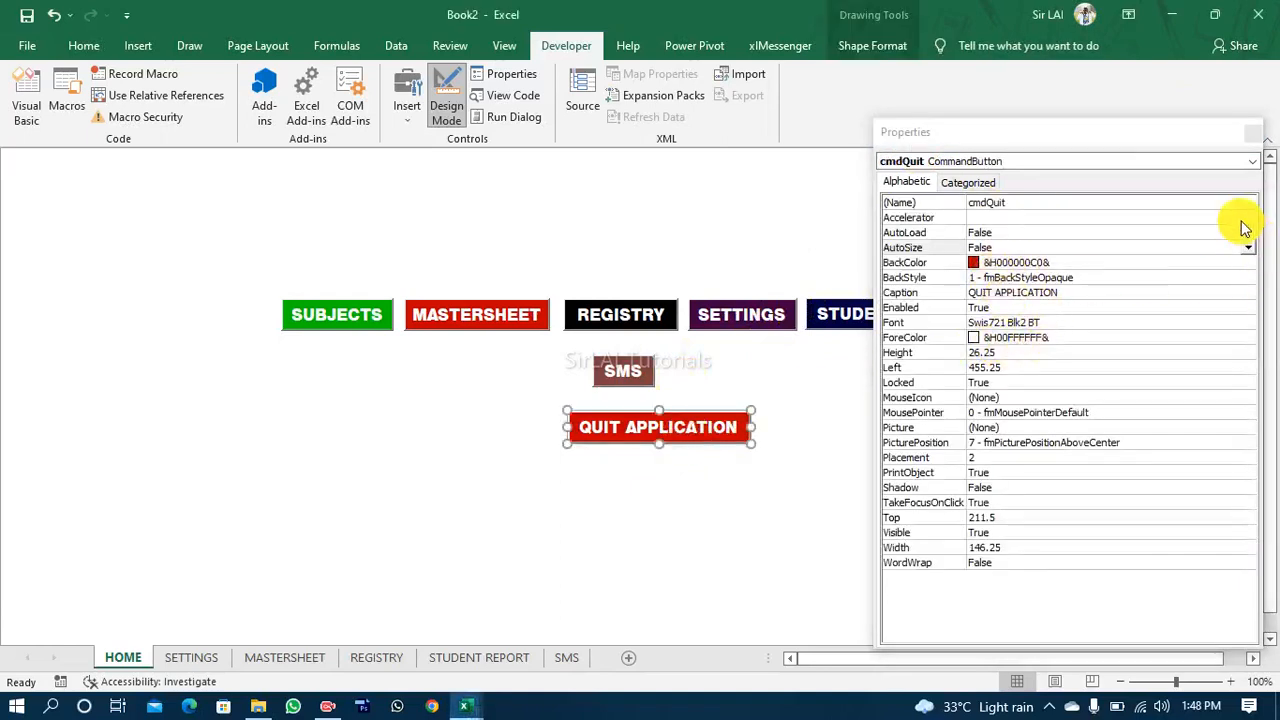
drag(1112, 135, 1044, 120)
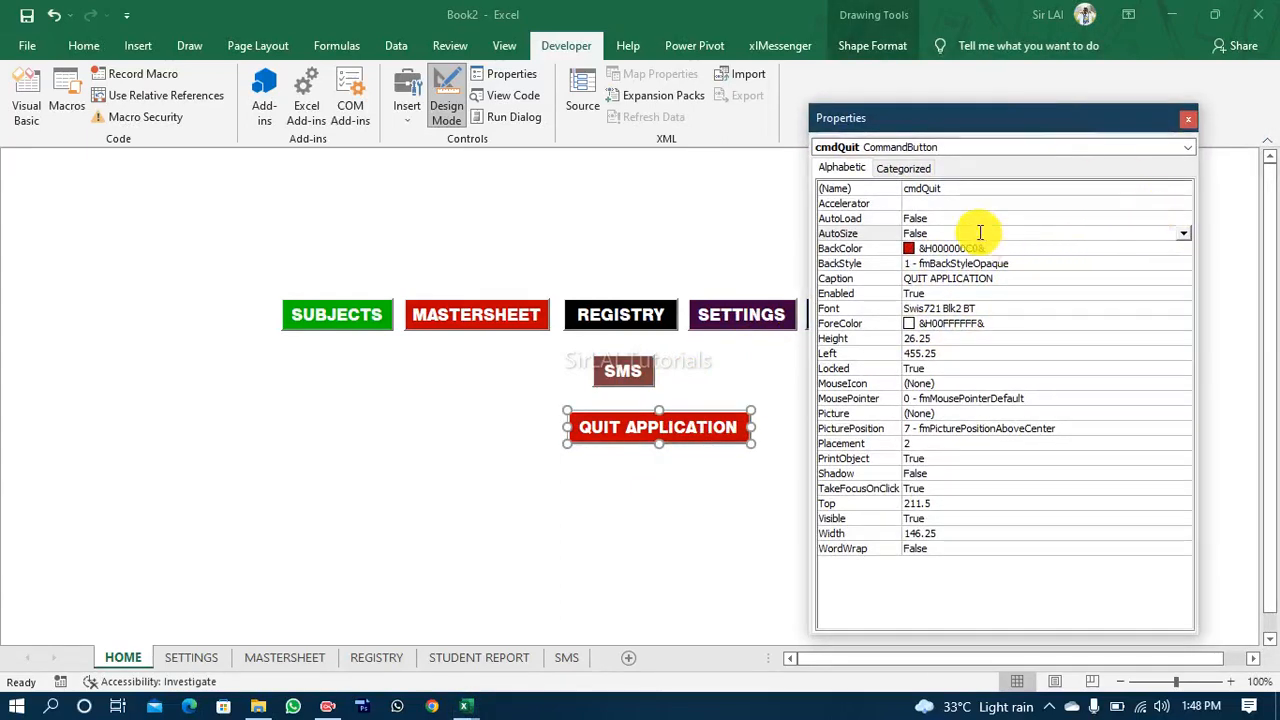
click(1066, 263)
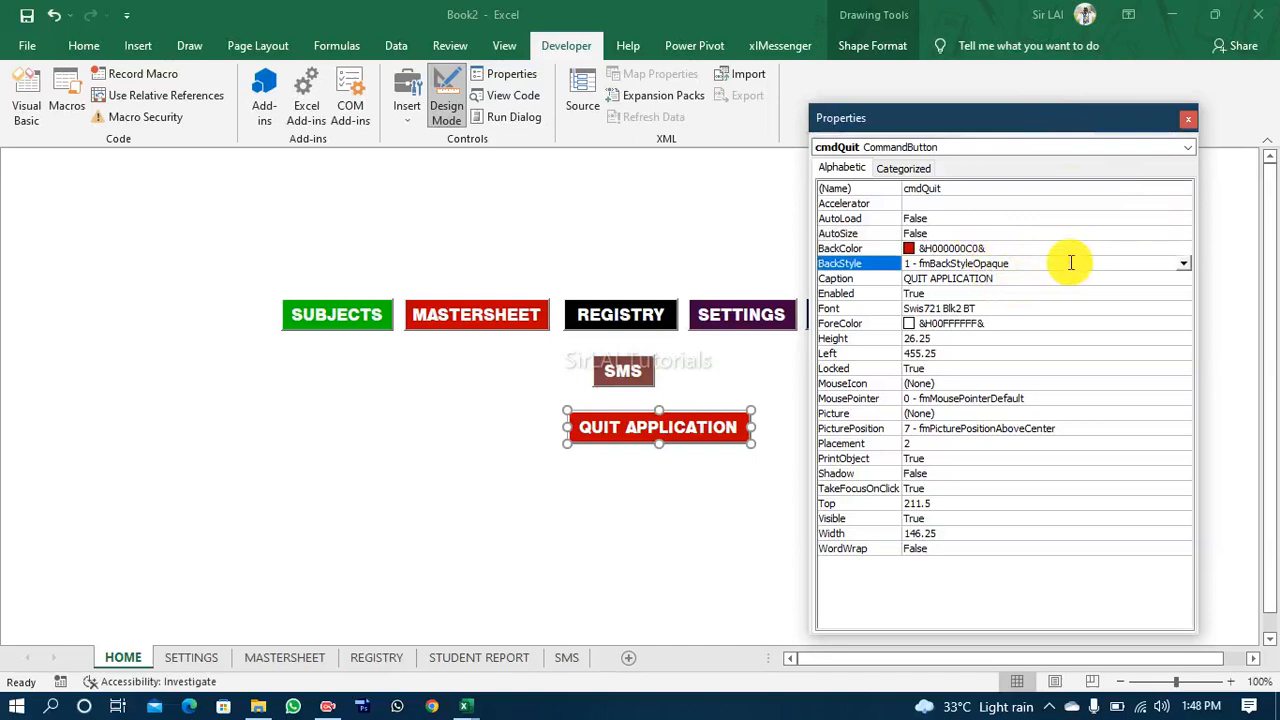
click(1183, 263)
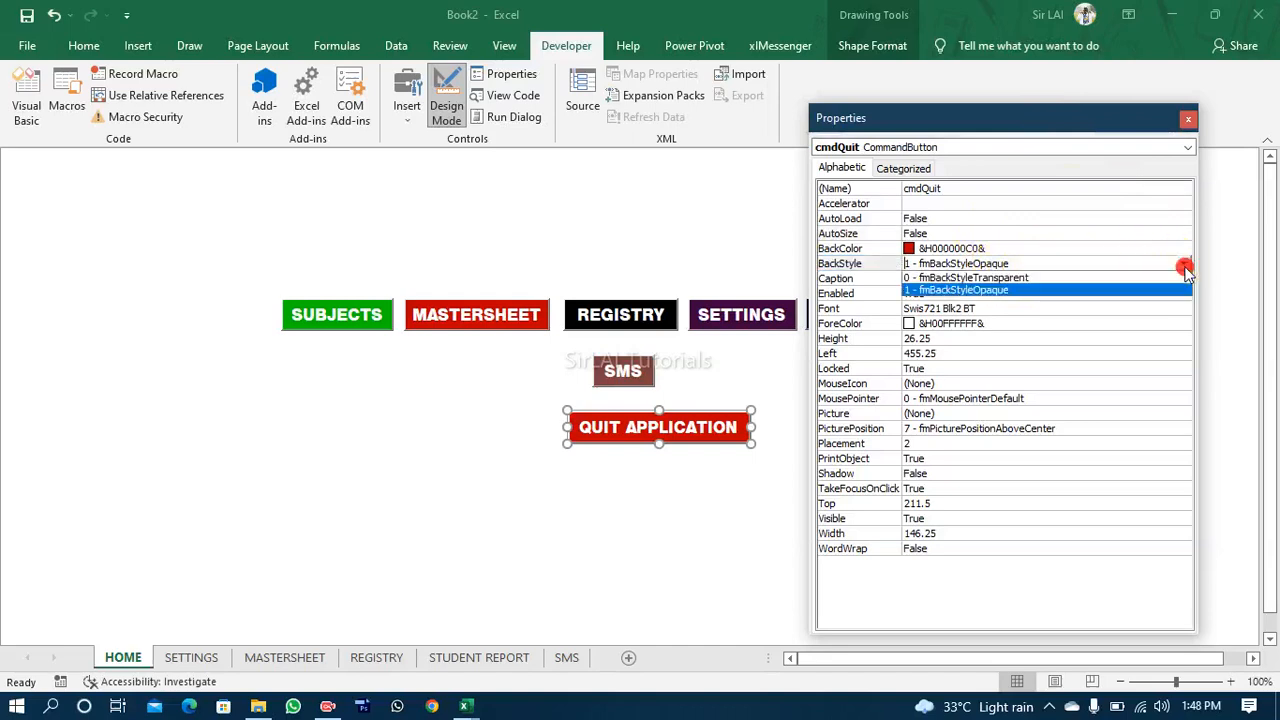
click(1088, 278)
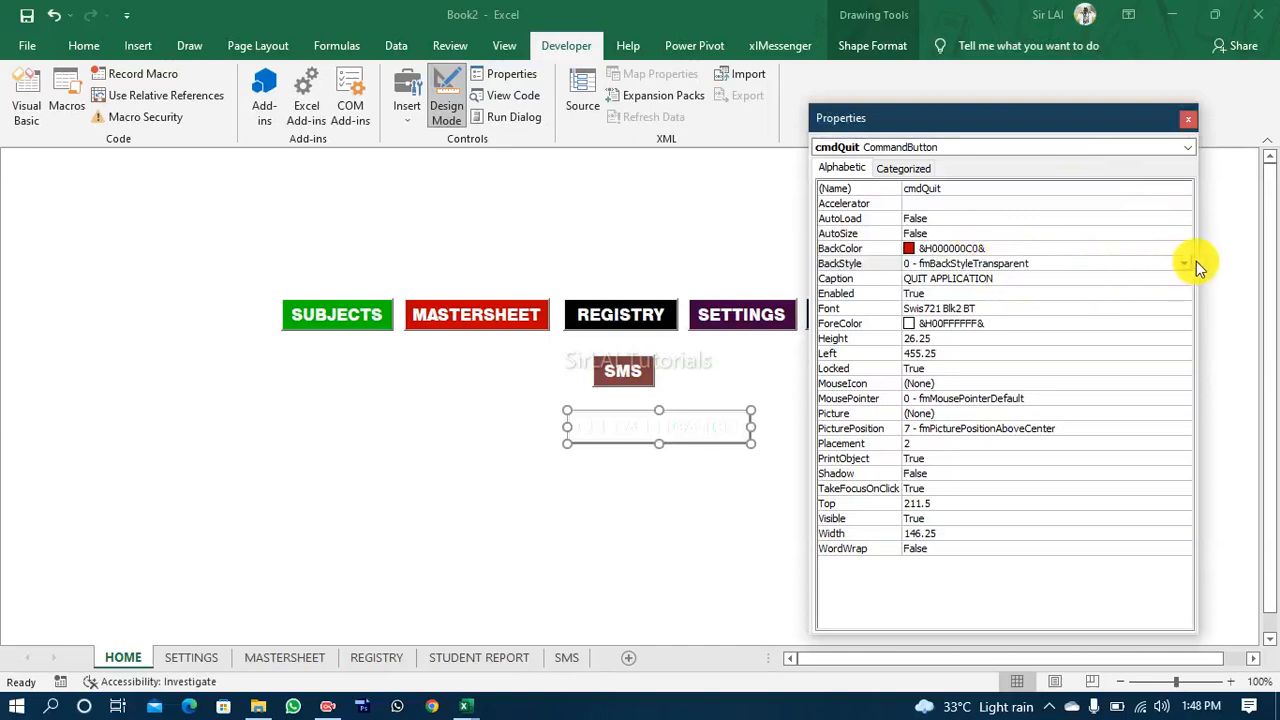
click(1183, 263)
click(1071, 290)
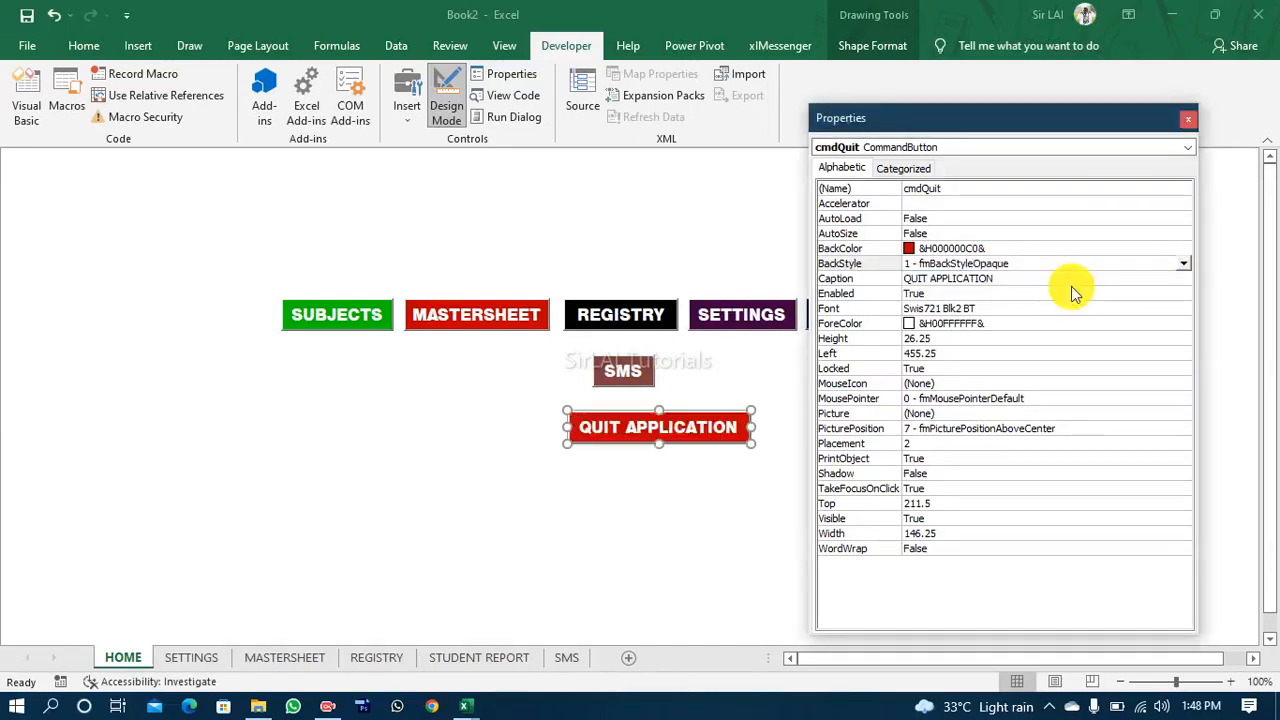
Step: Try PicturePosition 4 - fmPicturePositionRightCenter on the QUIT APPLICATION button and restore 7 - fmPicturePositionAboveCenter
click(1055, 424)
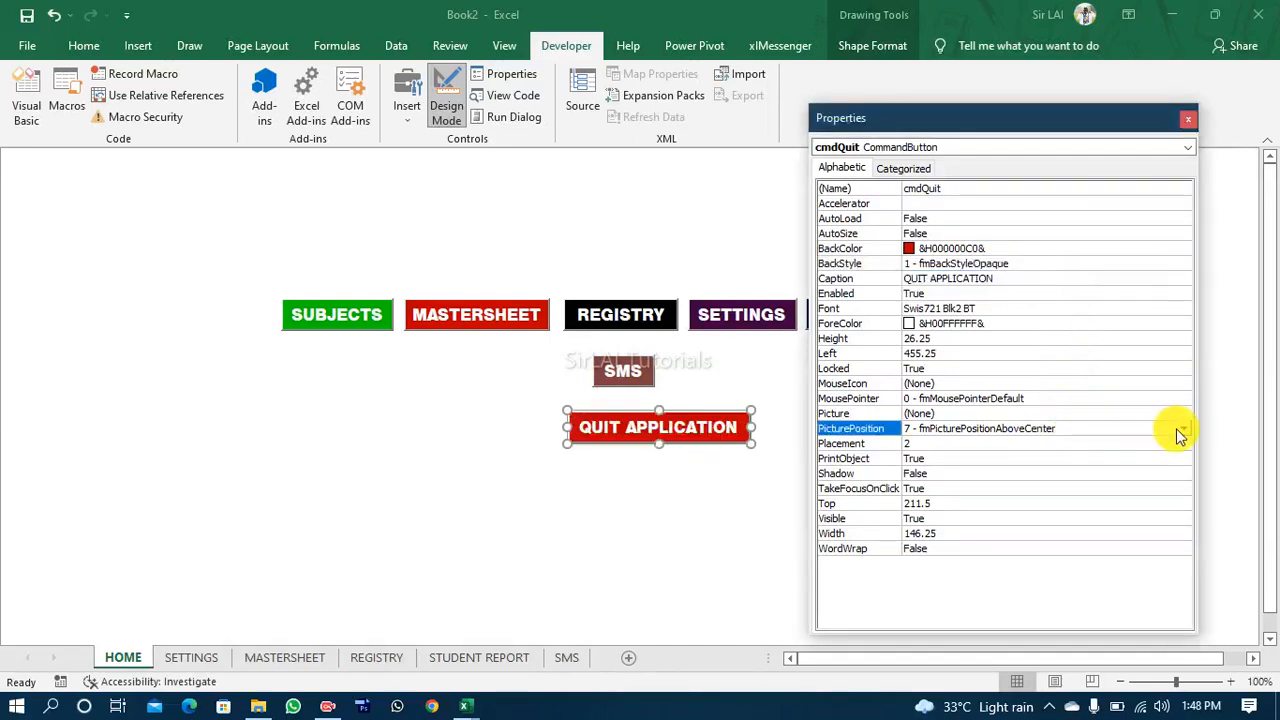
click(1184, 430)
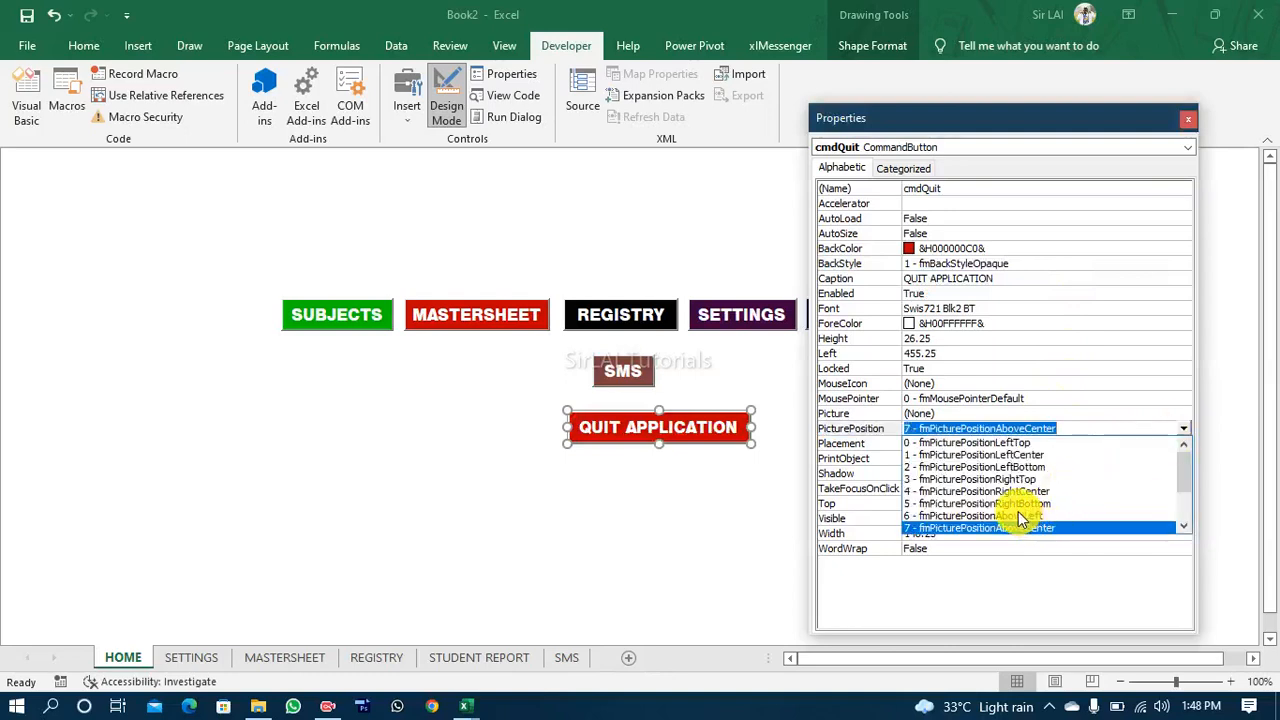
click(1037, 492)
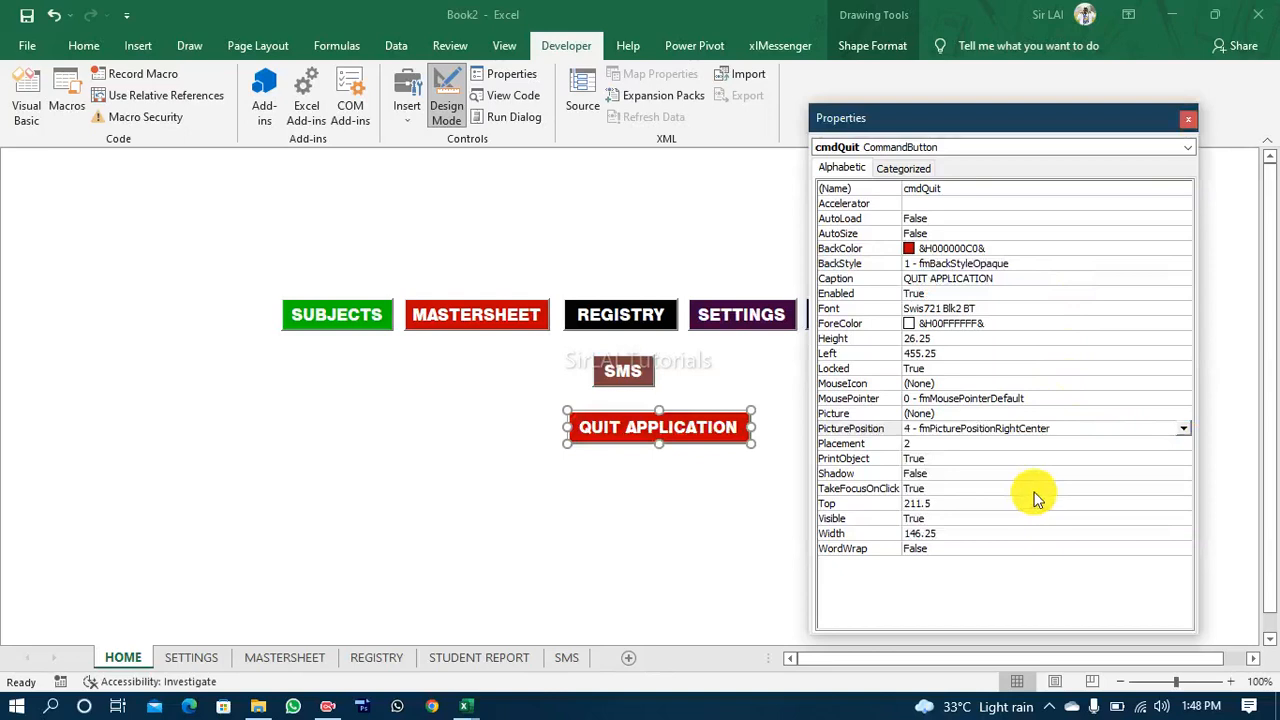
click(1183, 428)
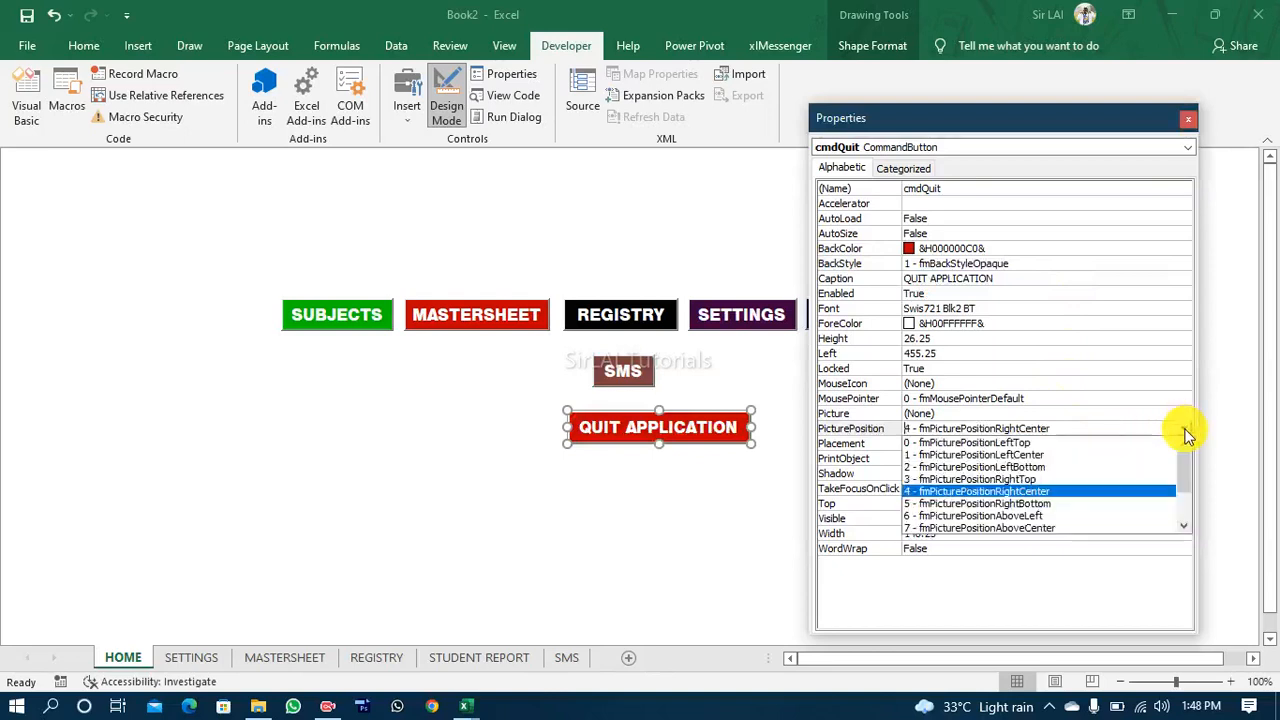
click(1028, 528)
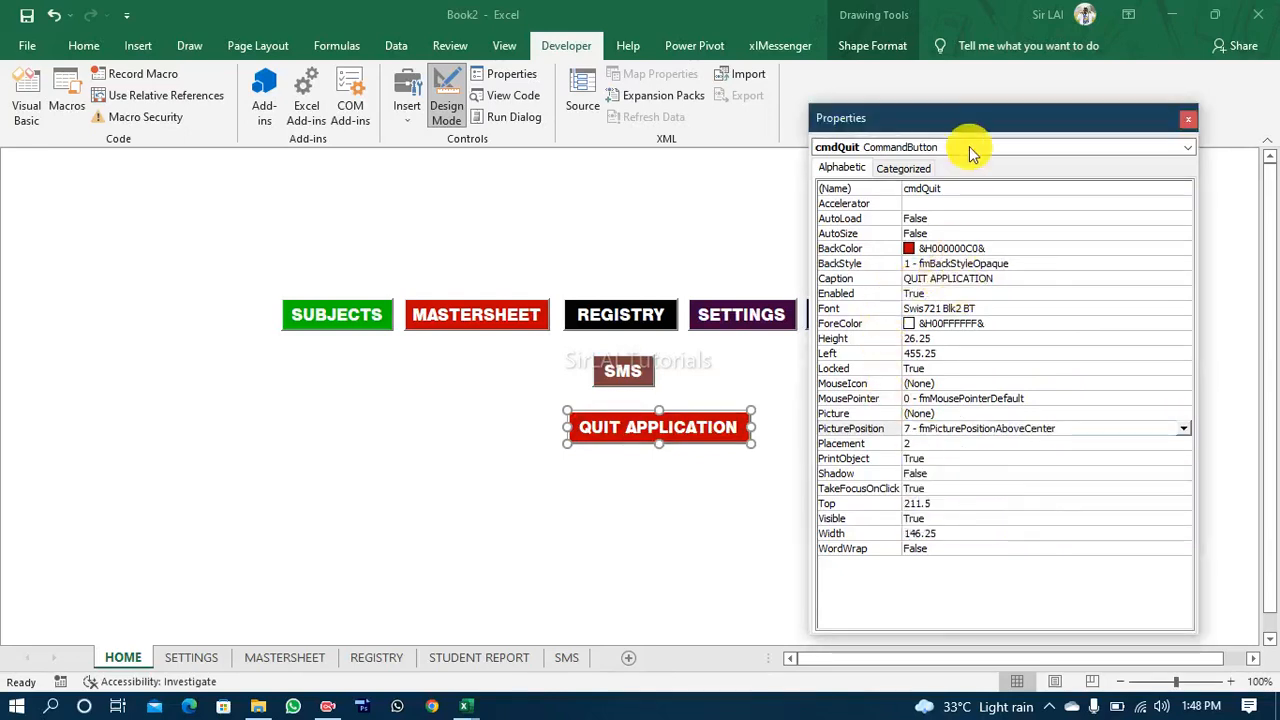
Step: Examine the MousePointer options available for the QUIT APPLICATION button without changing the property
drag(974, 115, 1029, 112)
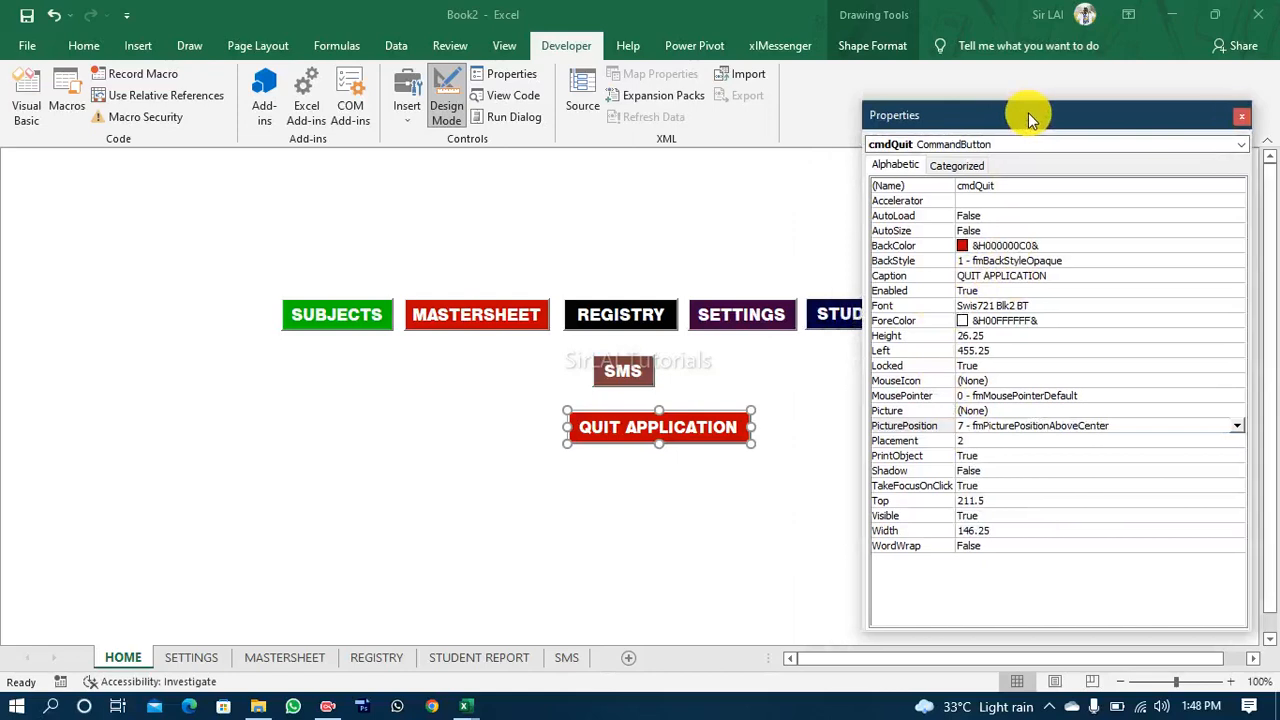
click(1060, 397)
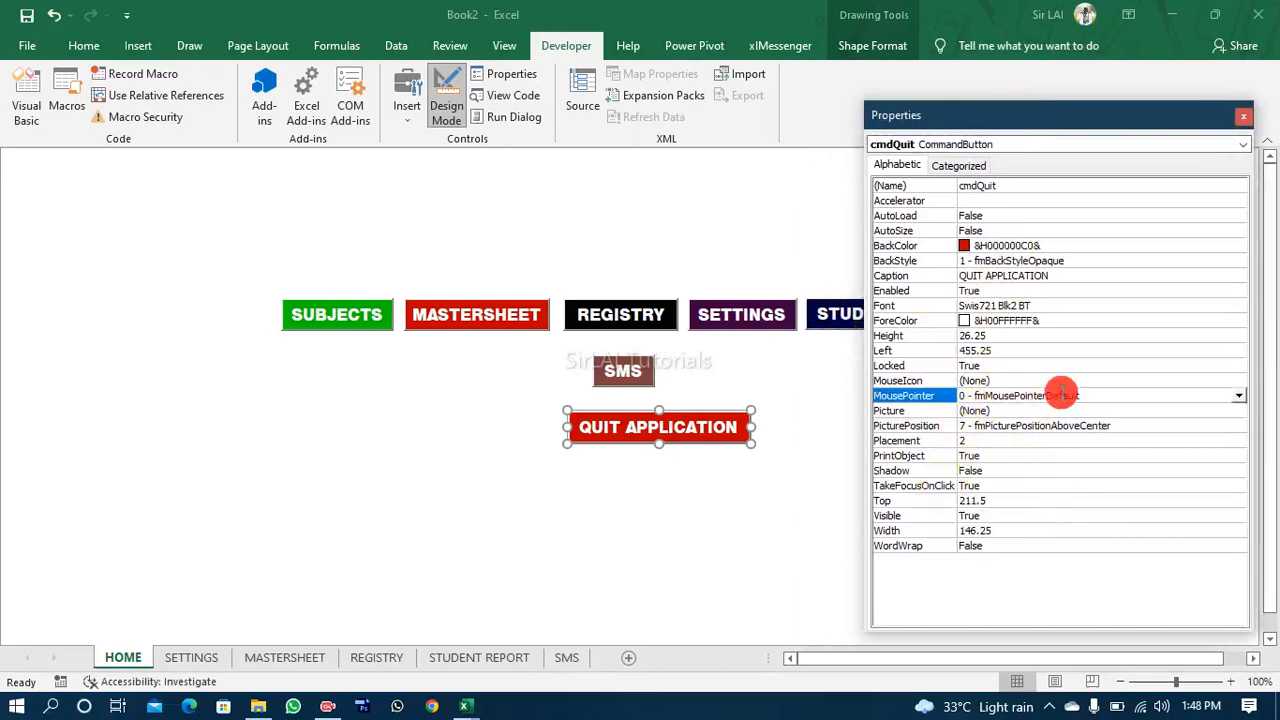
click(1239, 396)
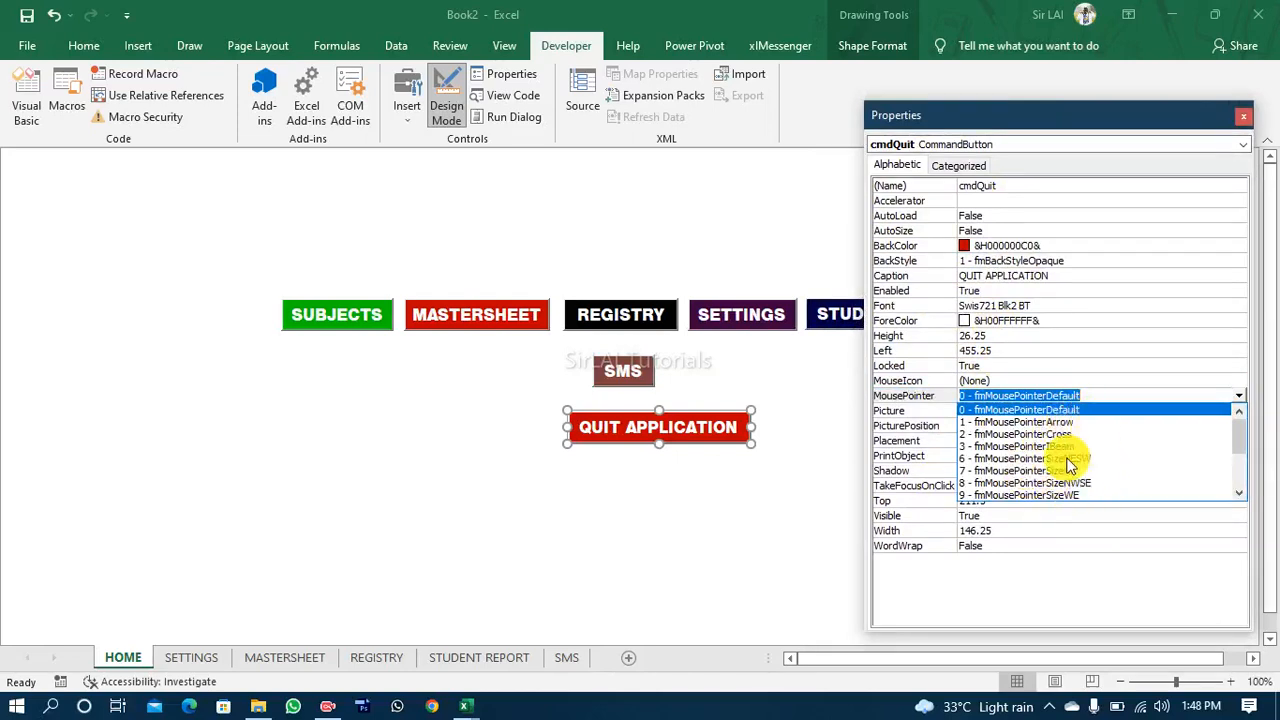
click(820, 452)
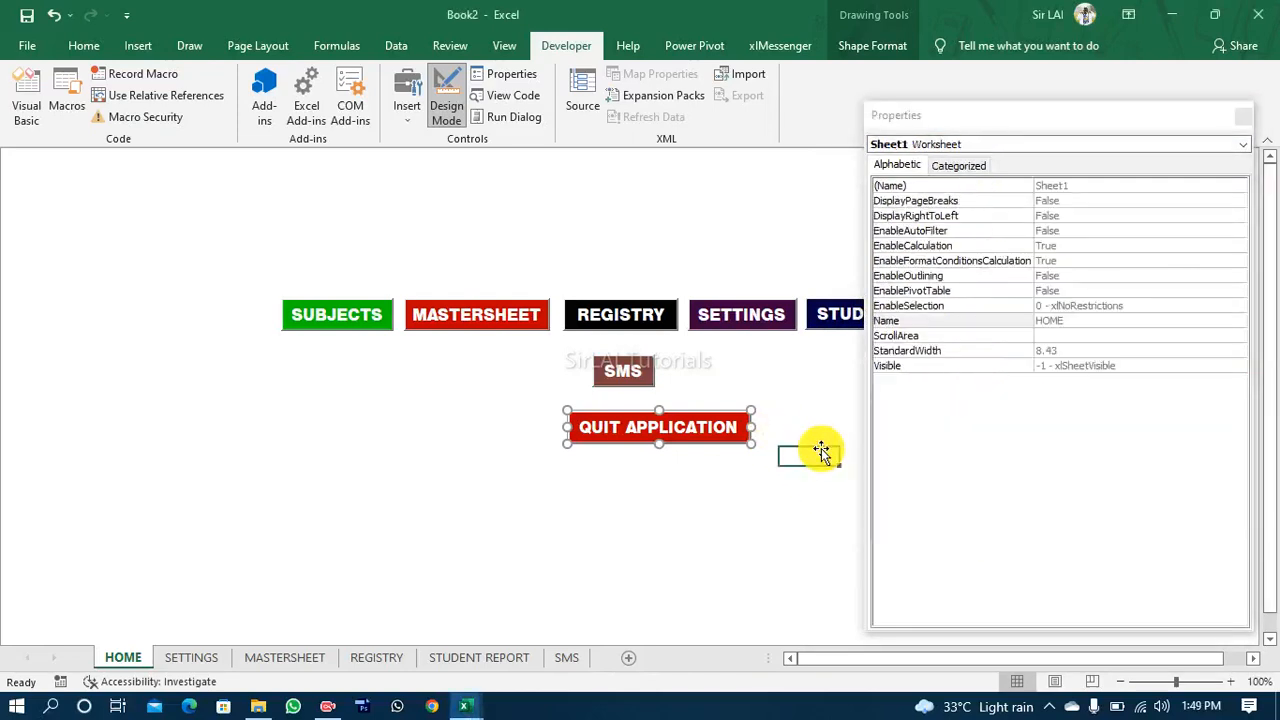
click(746, 422)
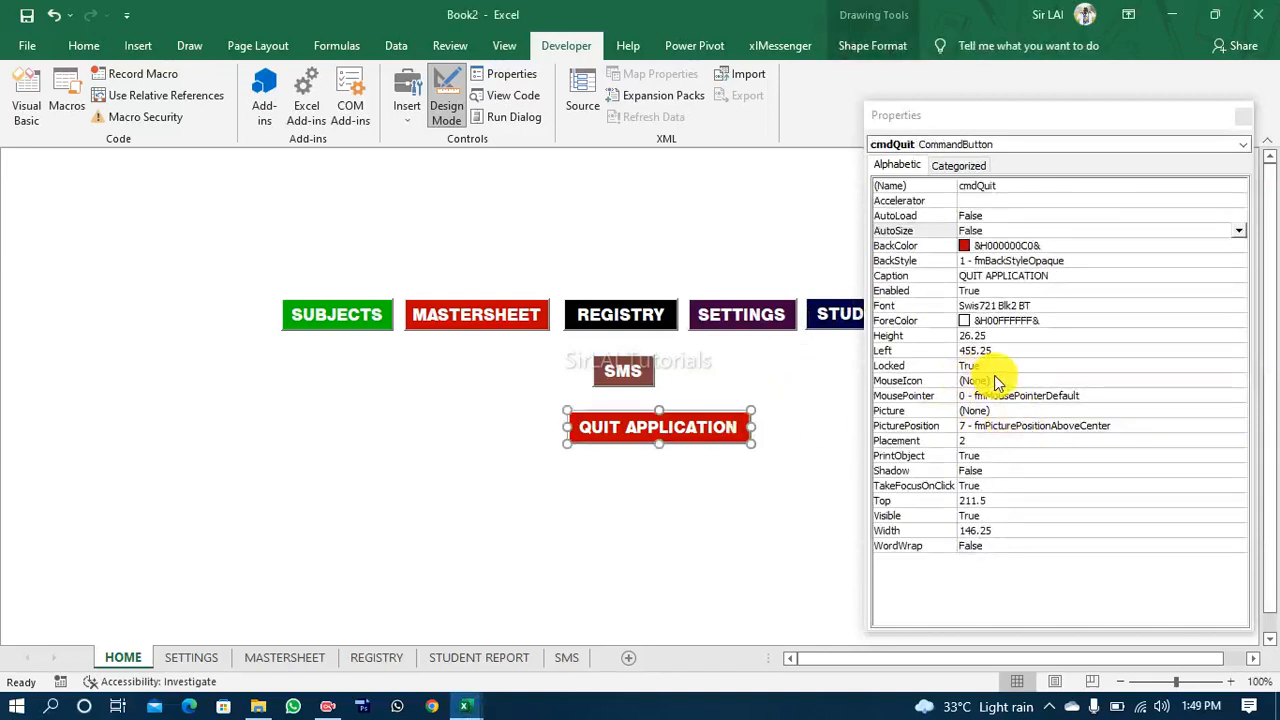
Step: Close the button's properties and center the QUIT APPLICATION button beneath the SMS button
click(1243, 116)
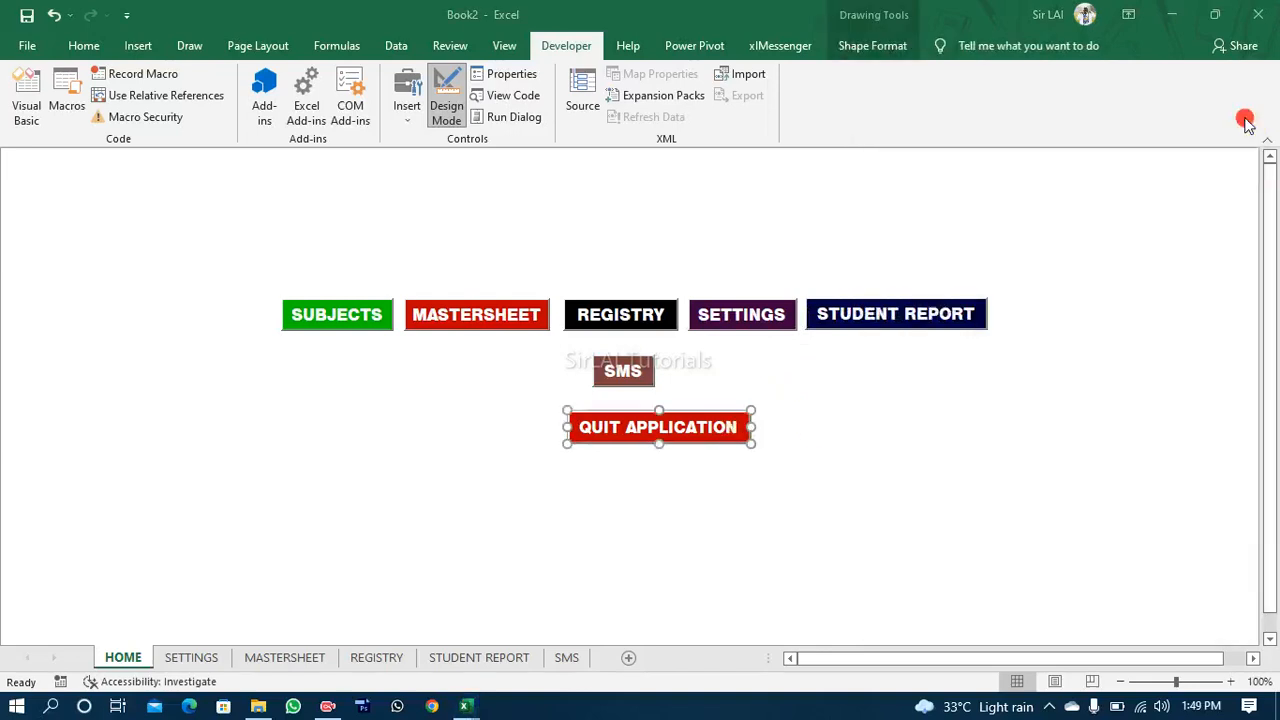
click(812, 419)
drag(694, 429, 656, 429)
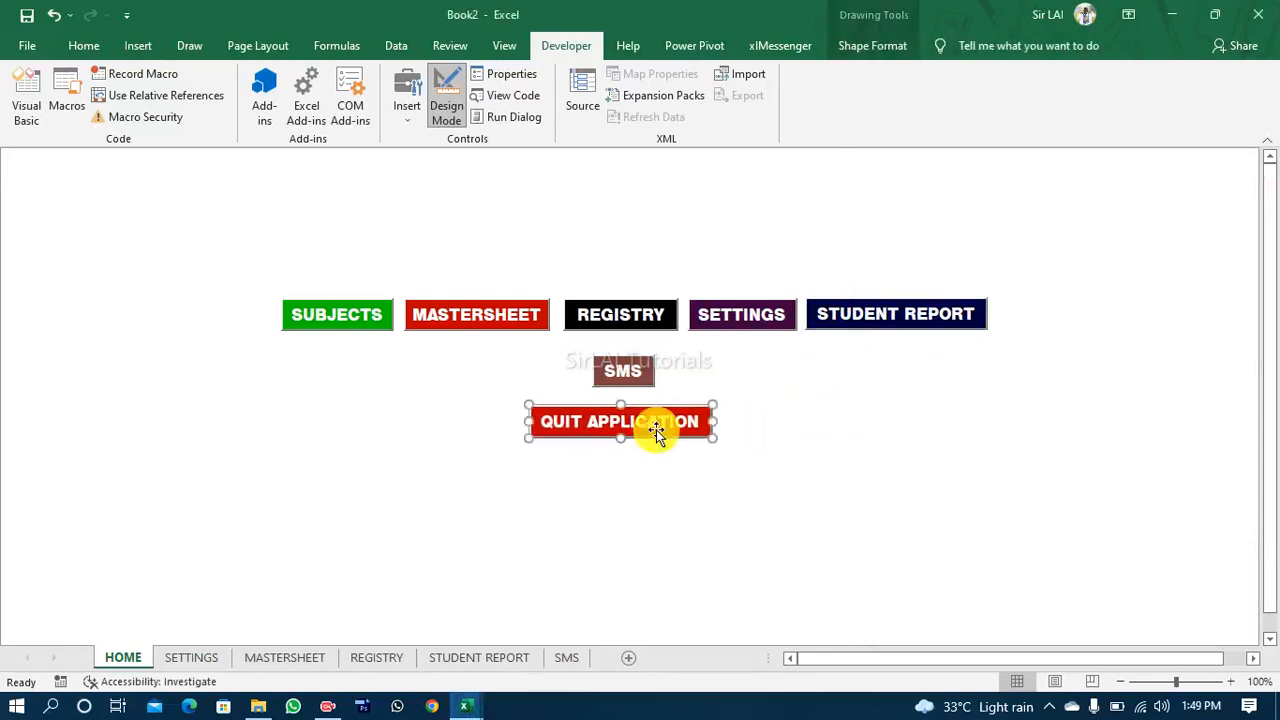
Step: Add a new worksheet and place it before the HOME sheet
right_click(127, 663)
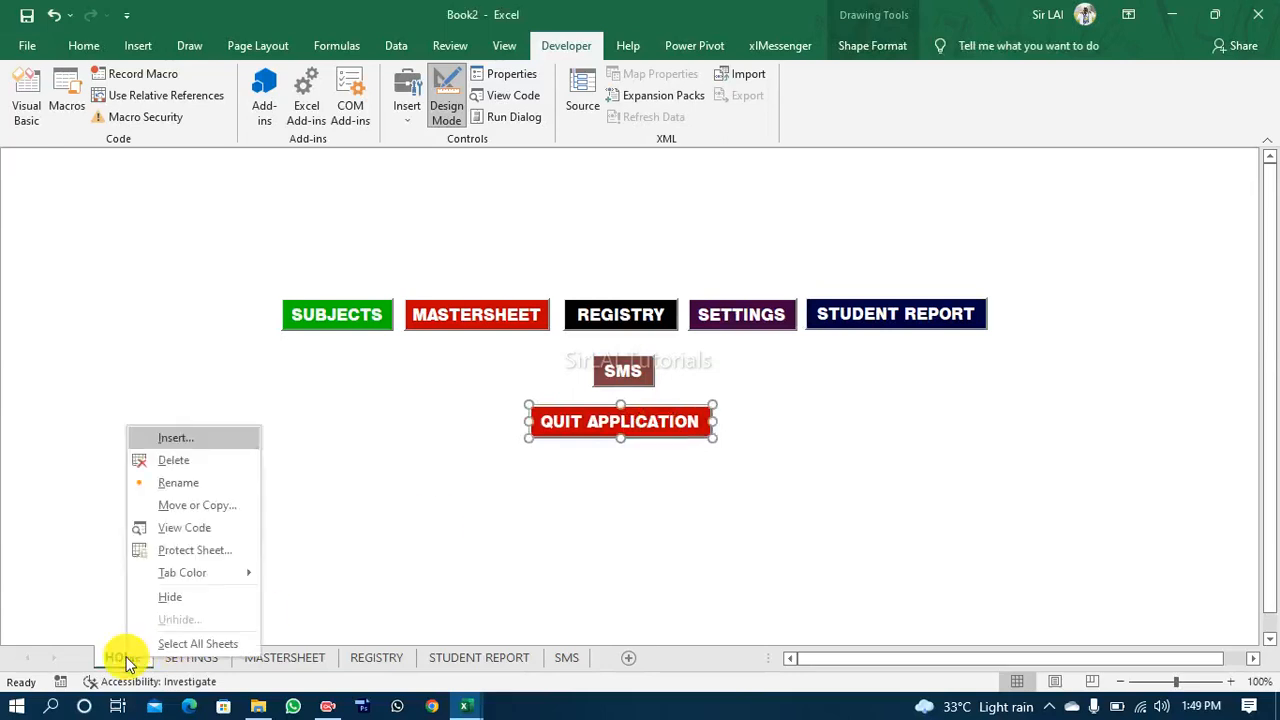
click(100, 540)
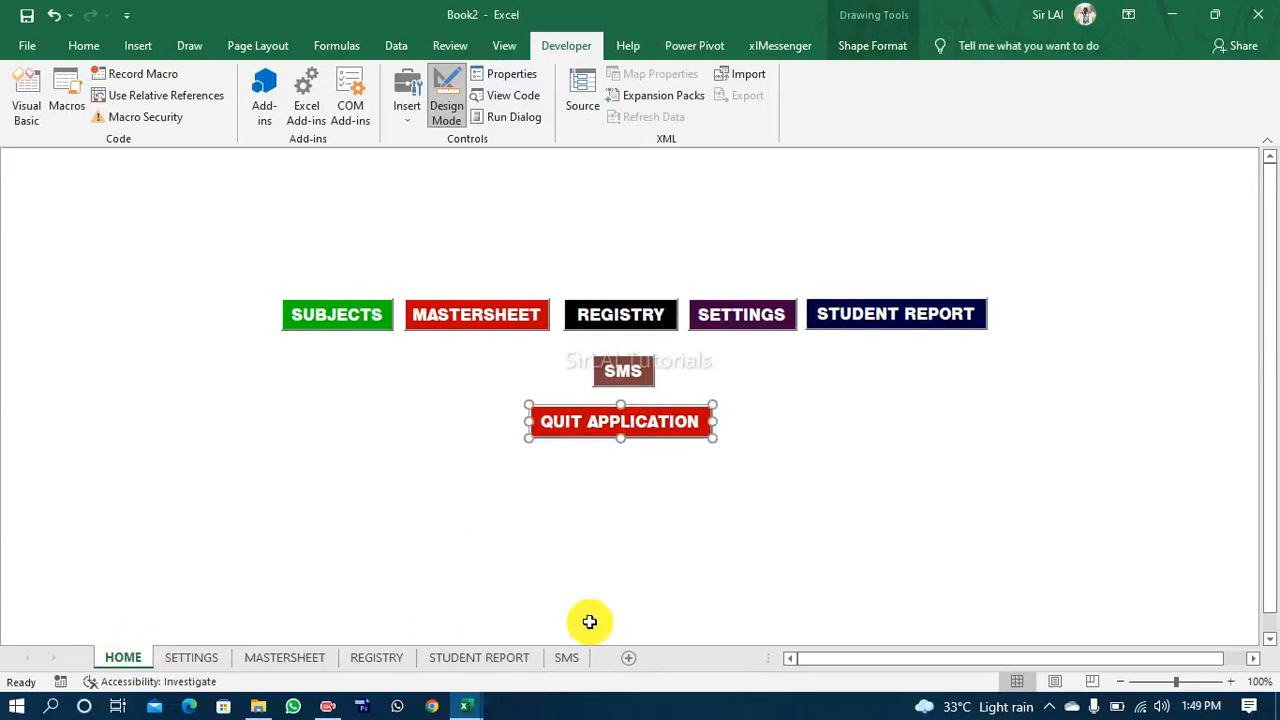
click(630, 660)
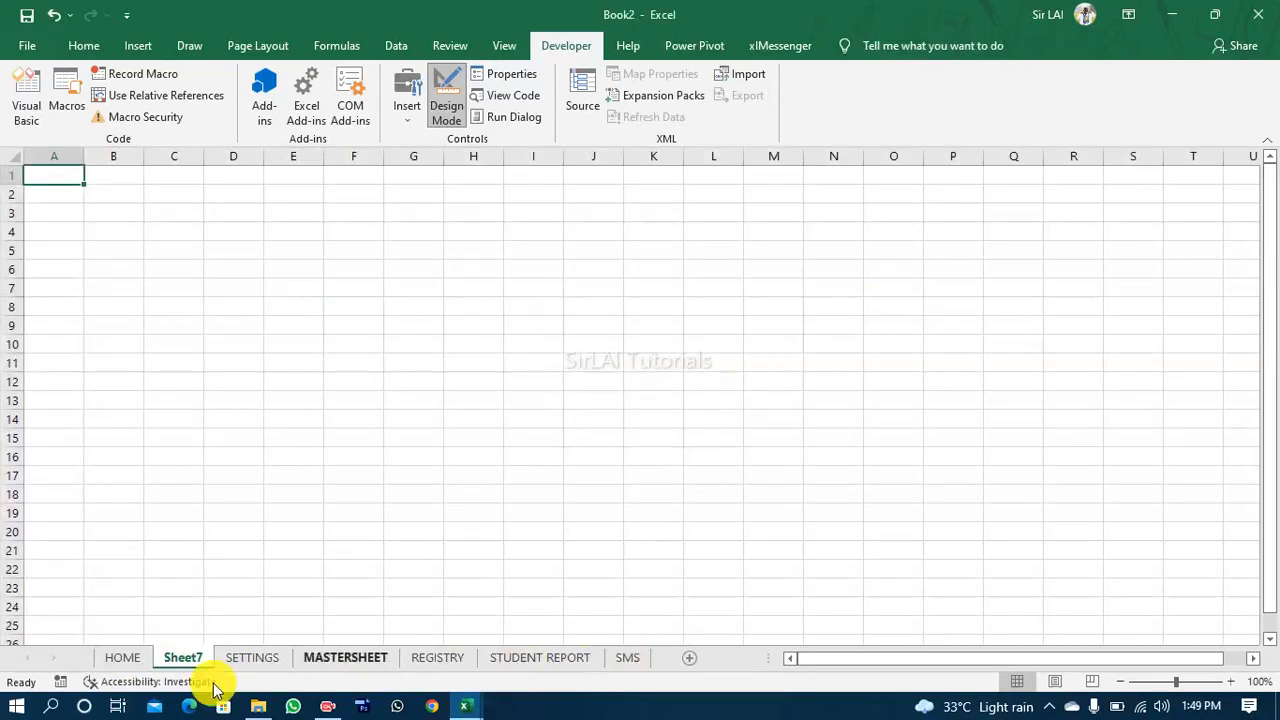
drag(193, 665, 116, 660)
Step: Rename the new first sheet as LOG_IN_PAGE
right_click(116, 660)
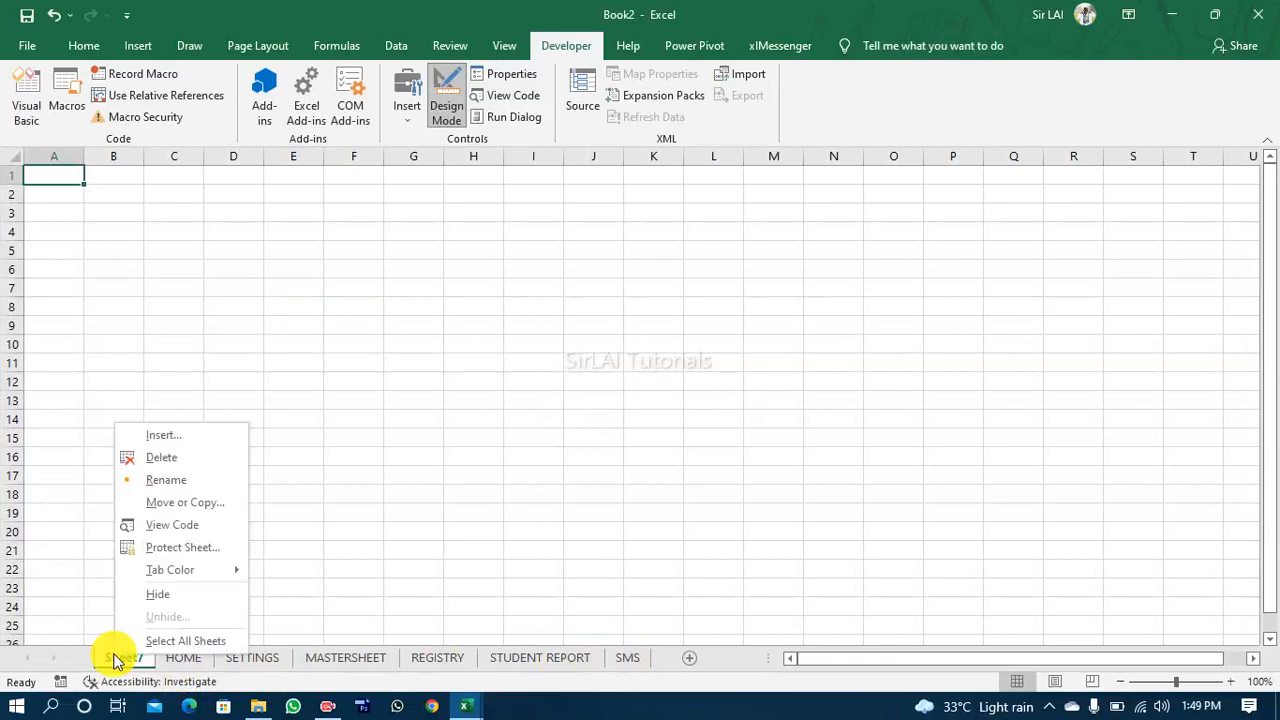
click(182, 484)
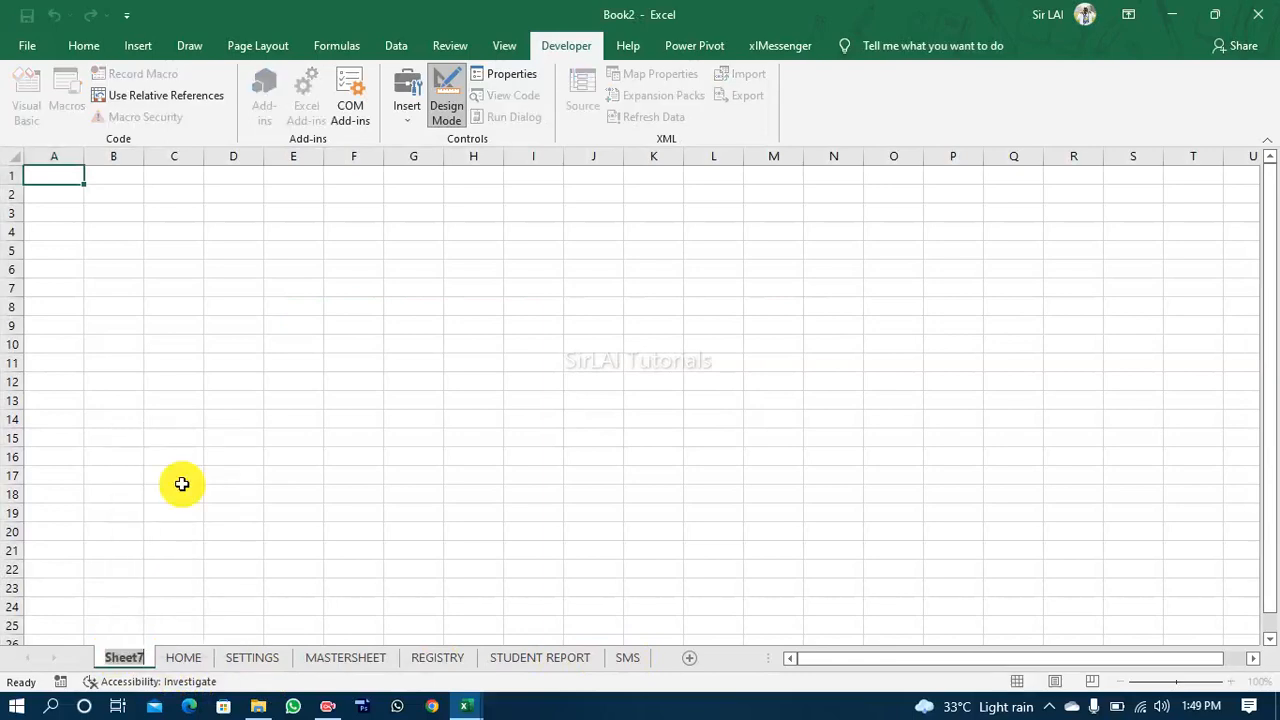
text(LOG)
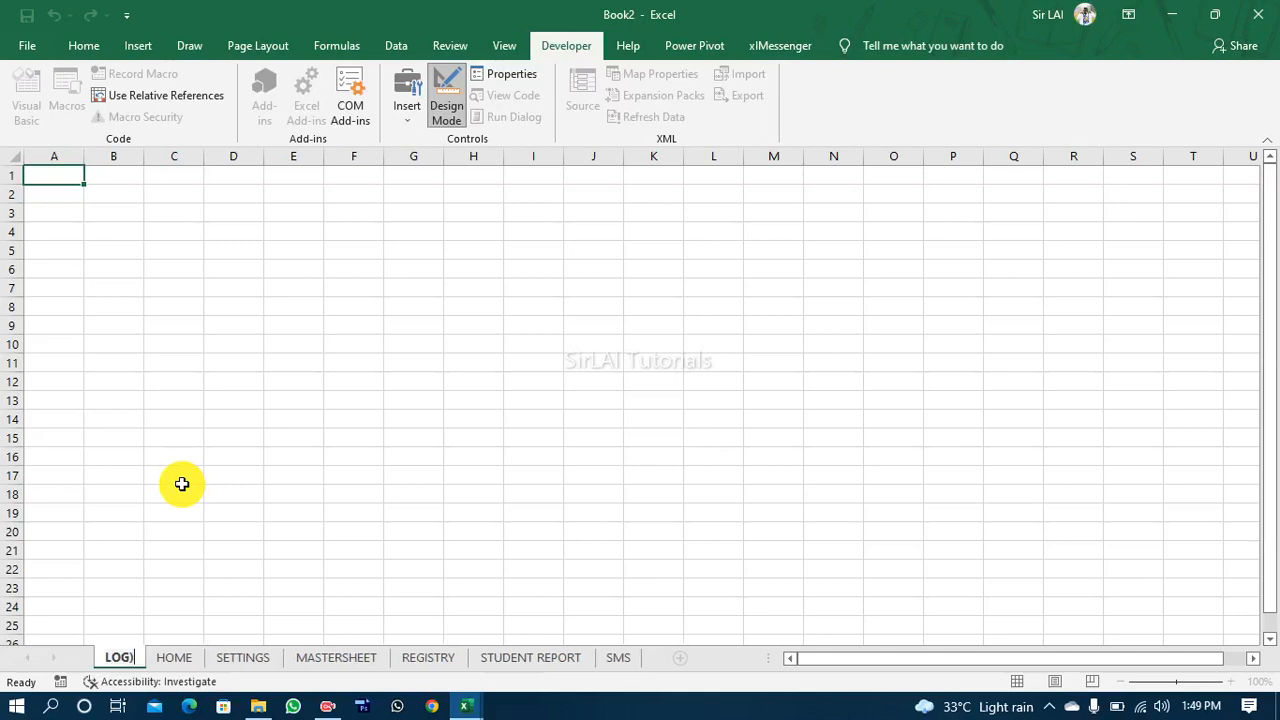
text(_IN)
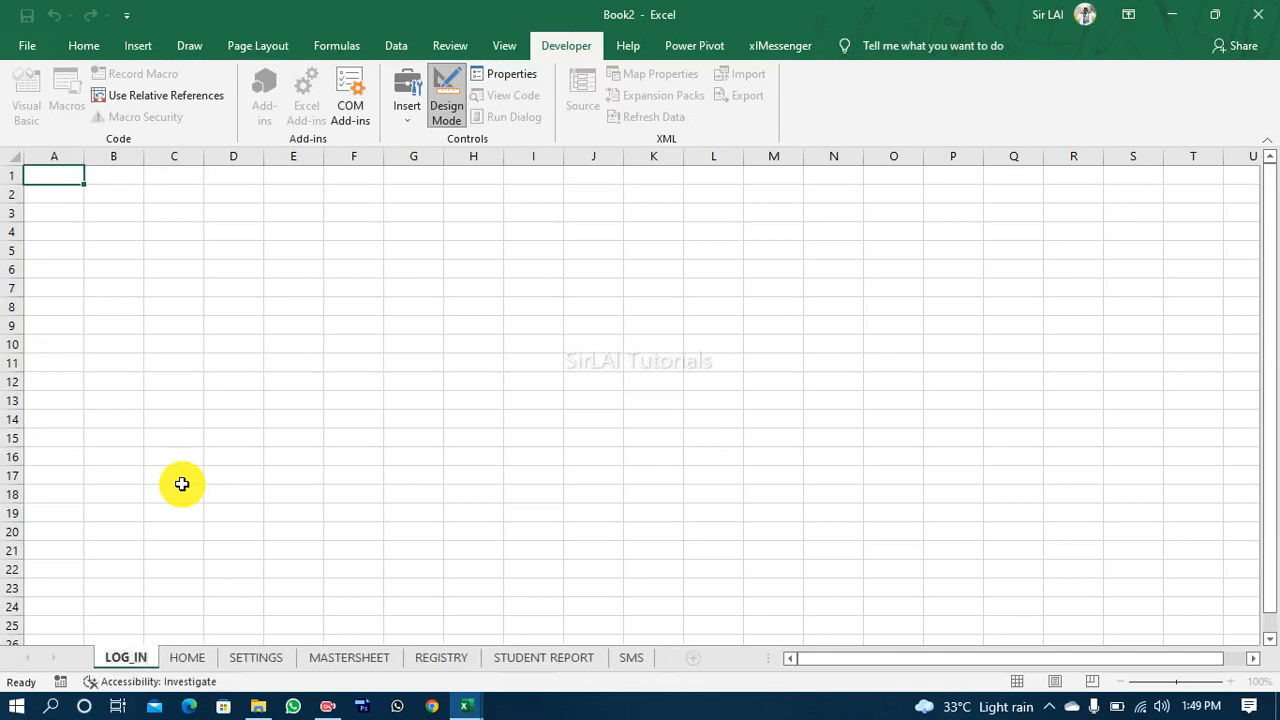
text(_PAGE)
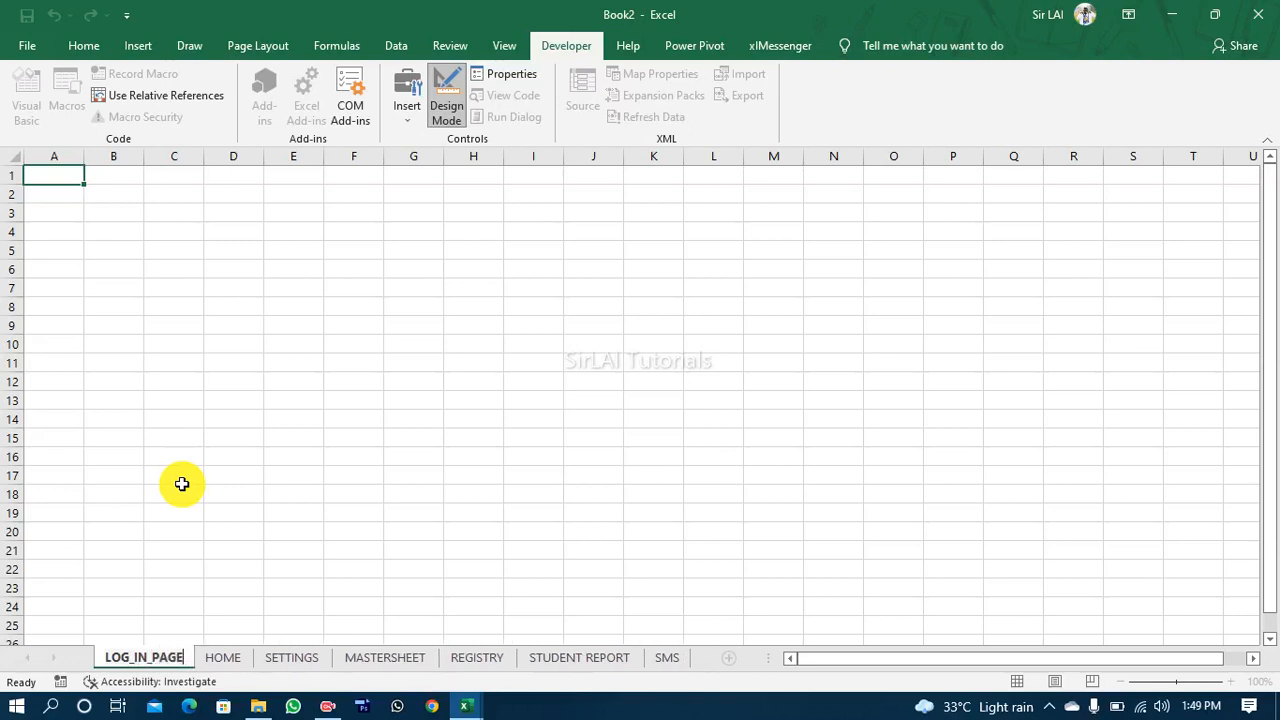
click(333, 479)
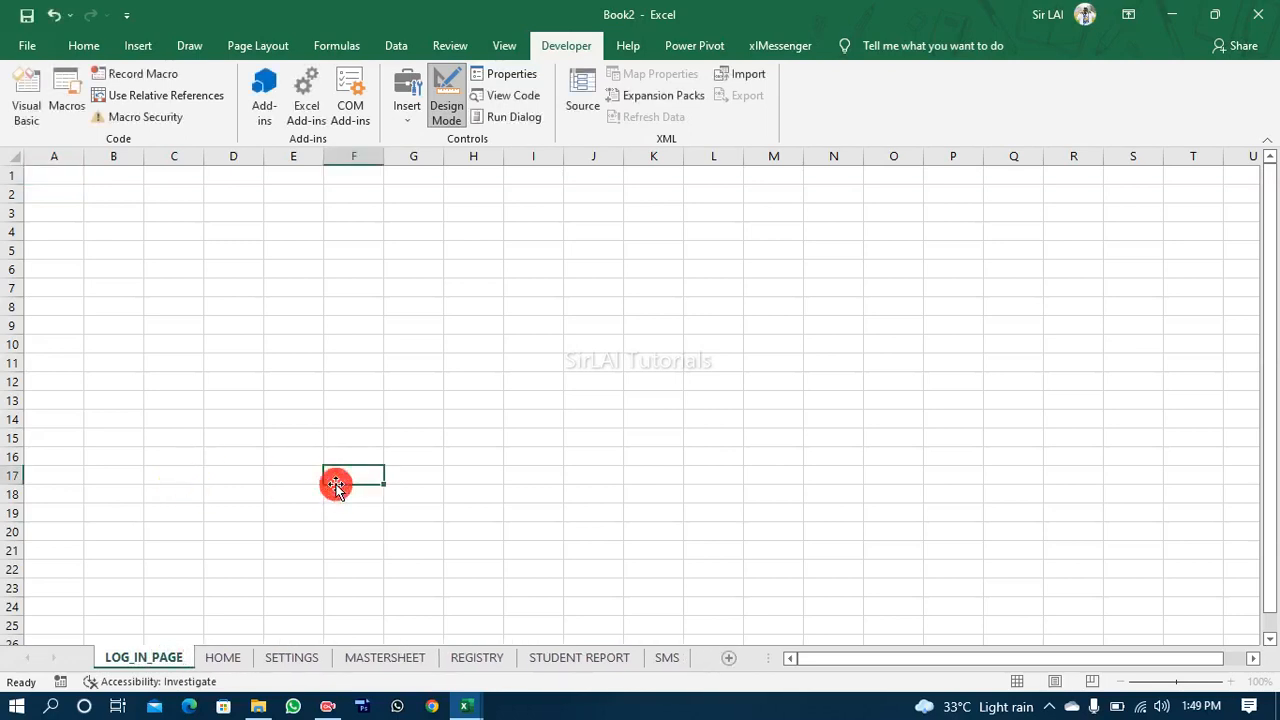
Step: Return to the HOME sheet and shift the QUIT APPLICATION button slightly to the right beneath the SMS button
click(223, 658)
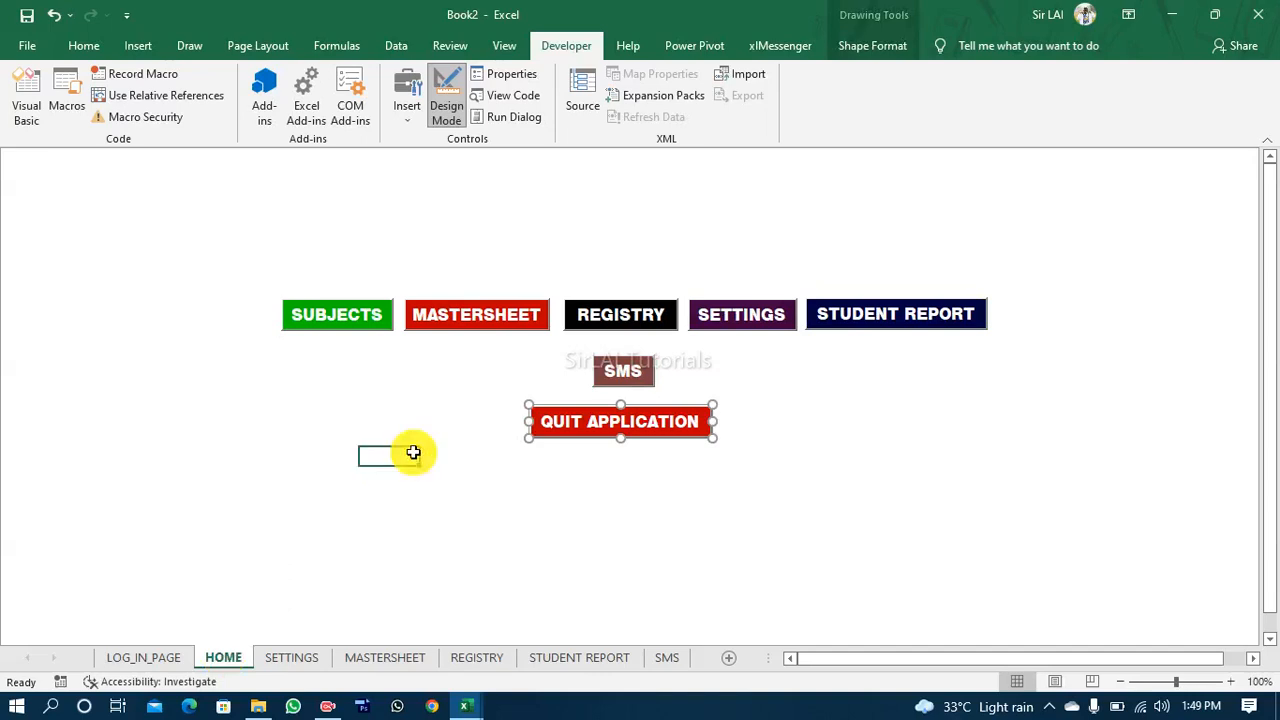
click(155, 662)
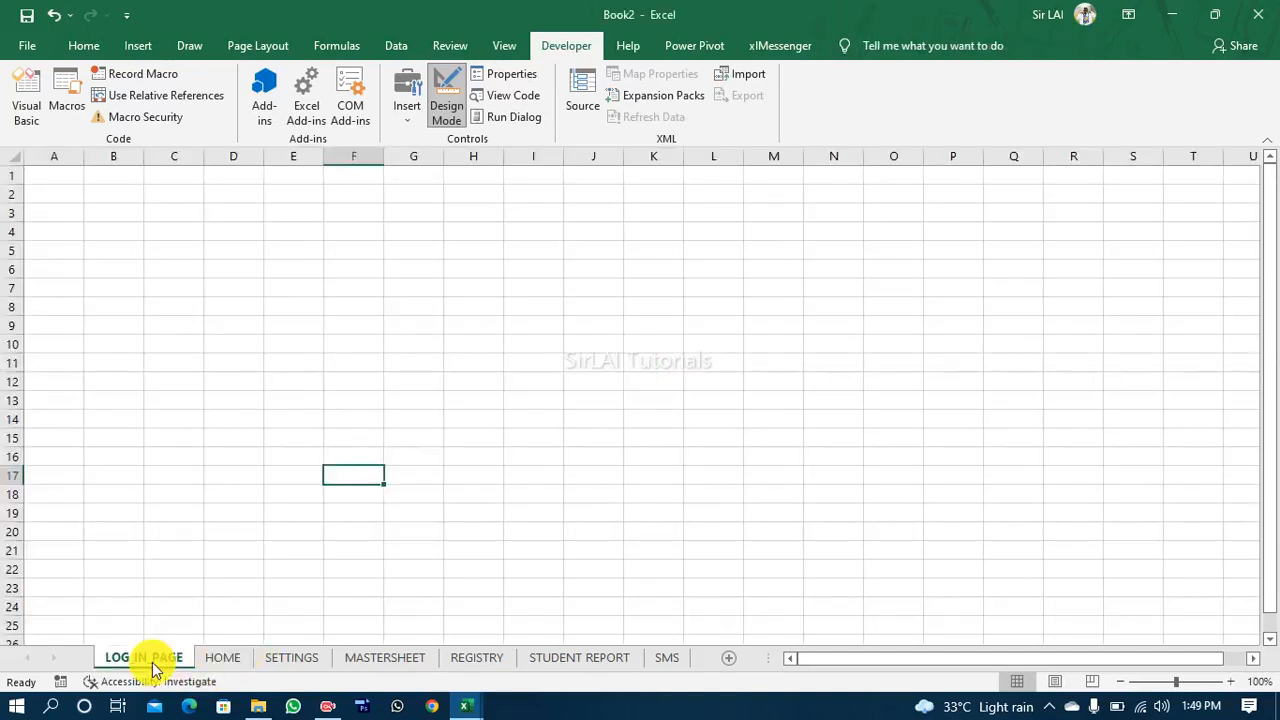
click(207, 656)
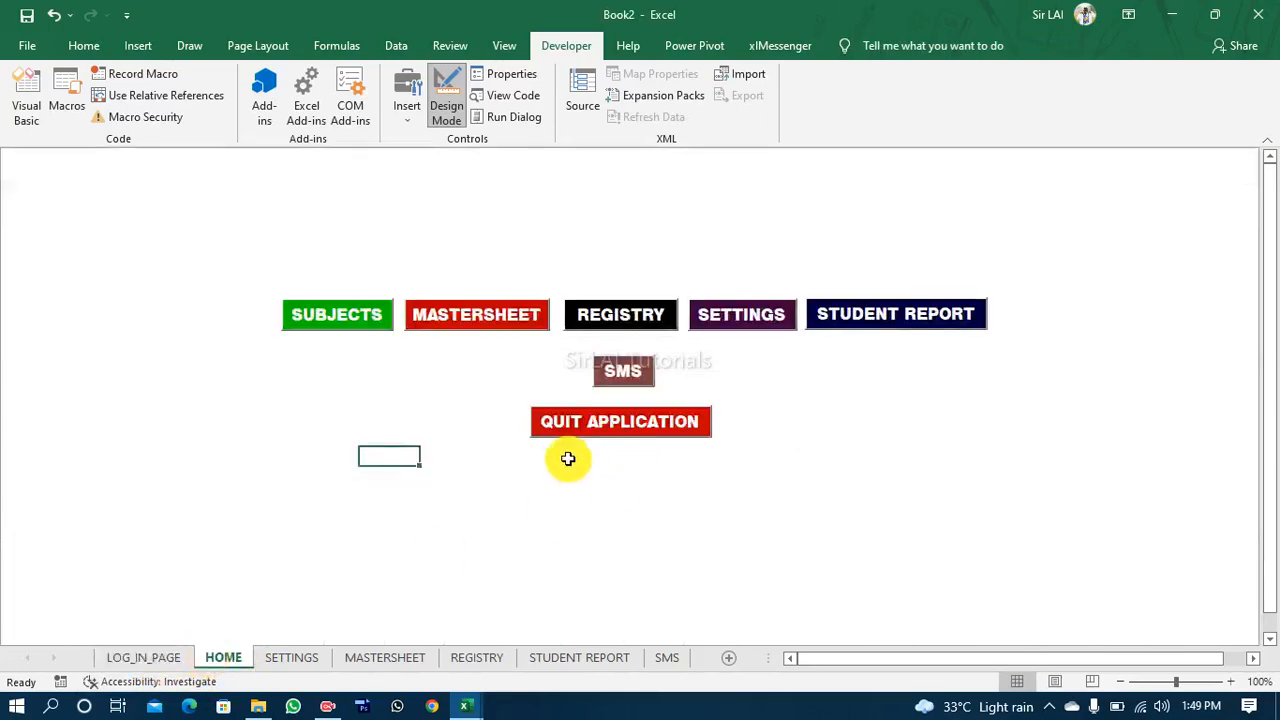
click(612, 423)
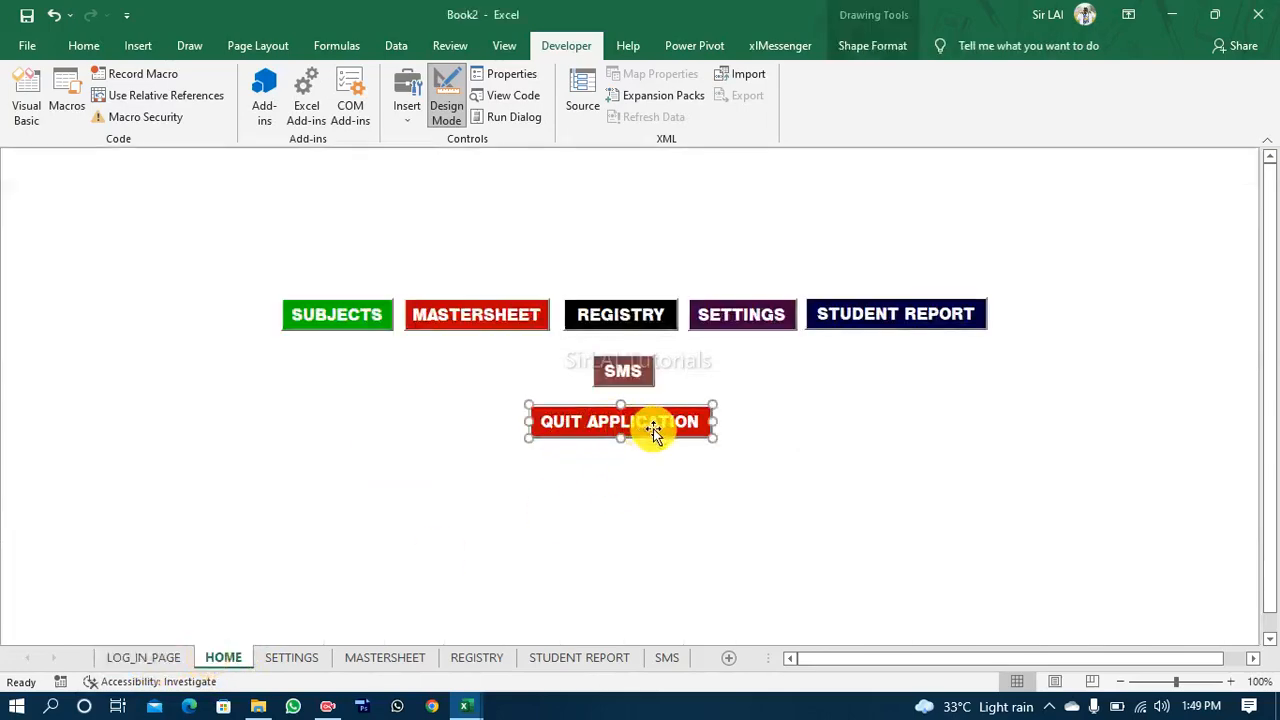
drag(655, 427, 666, 426)
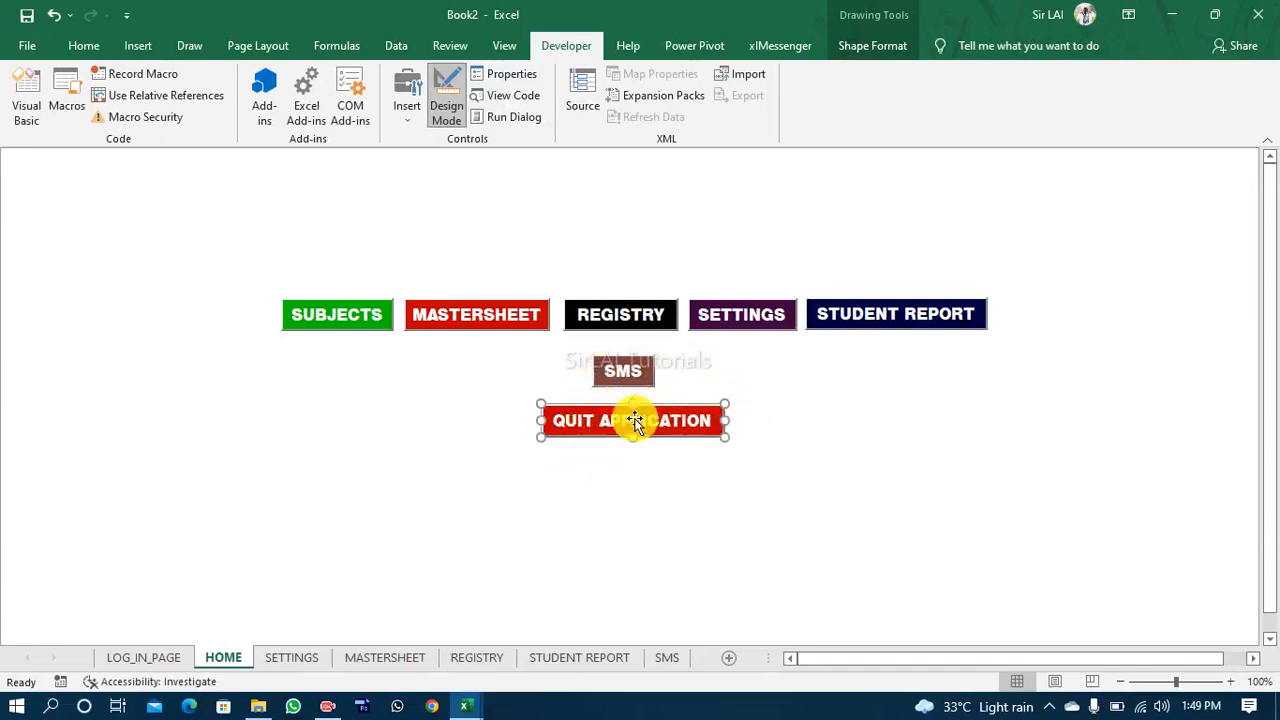
Step: Change the QUIT APPLICATION button's Caption property to GO TO LOG PAGE on the HOME sheet
click(137, 660)
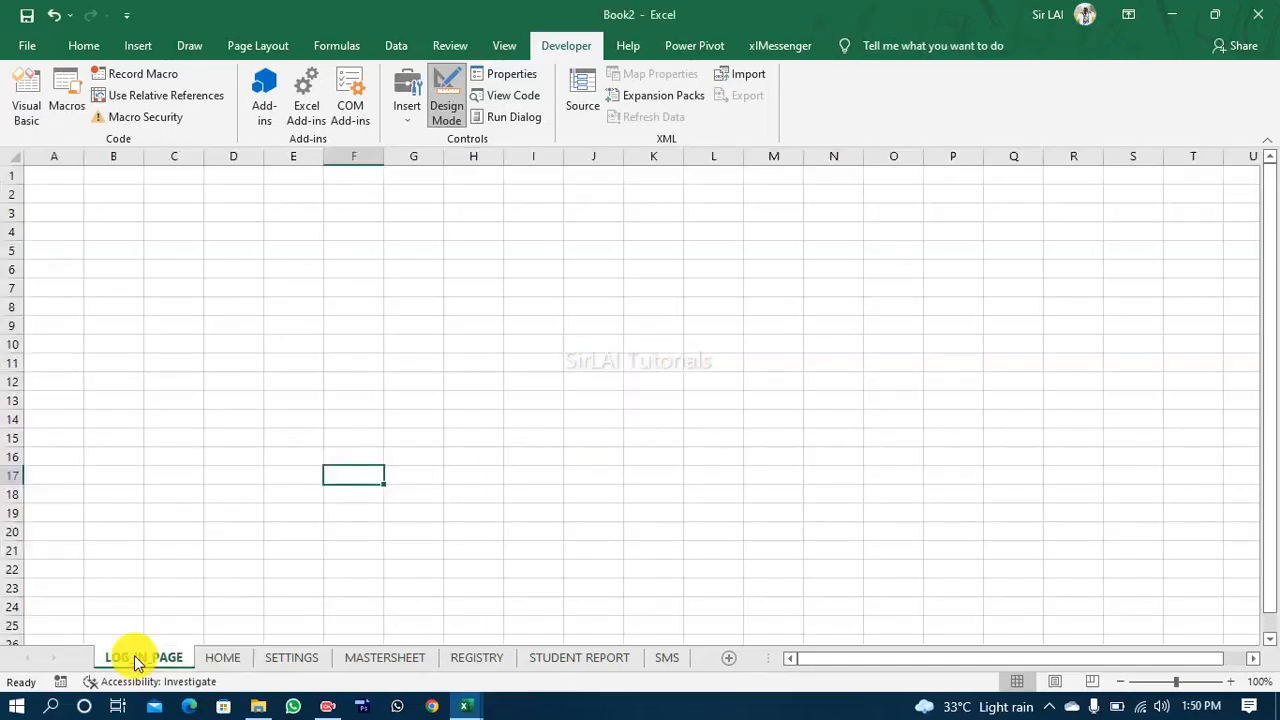
click(222, 658)
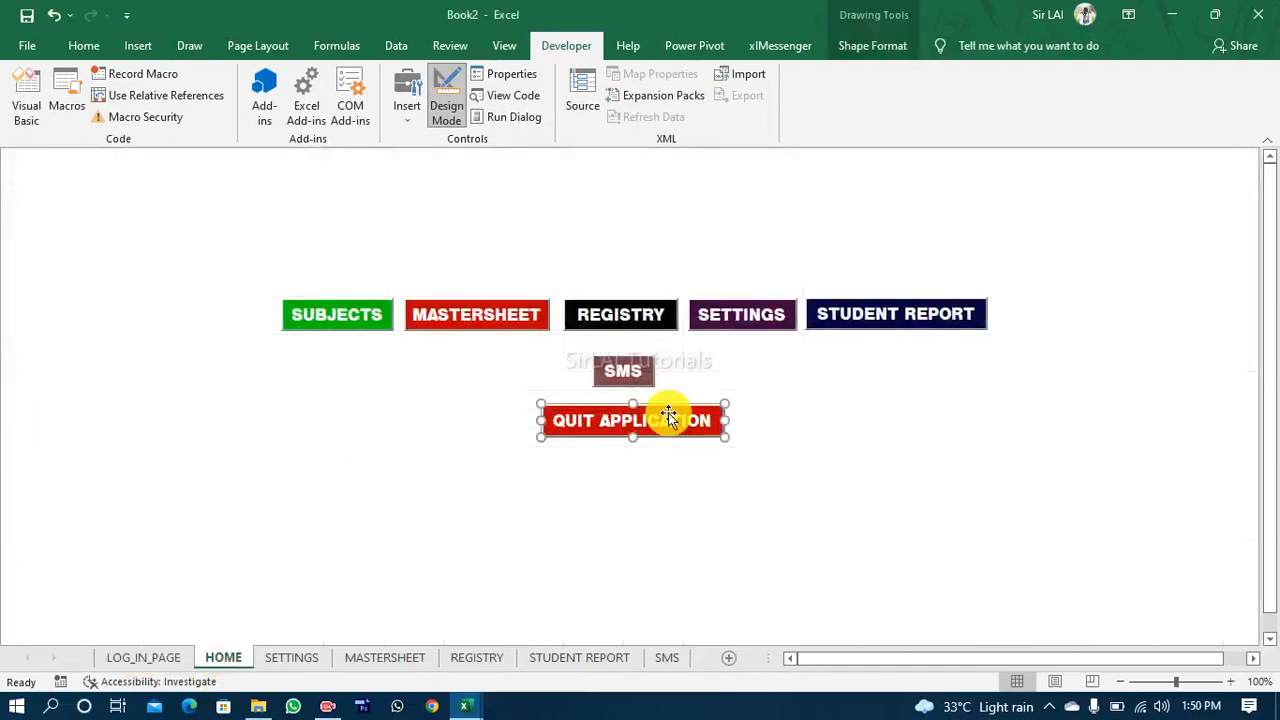
click(505, 76)
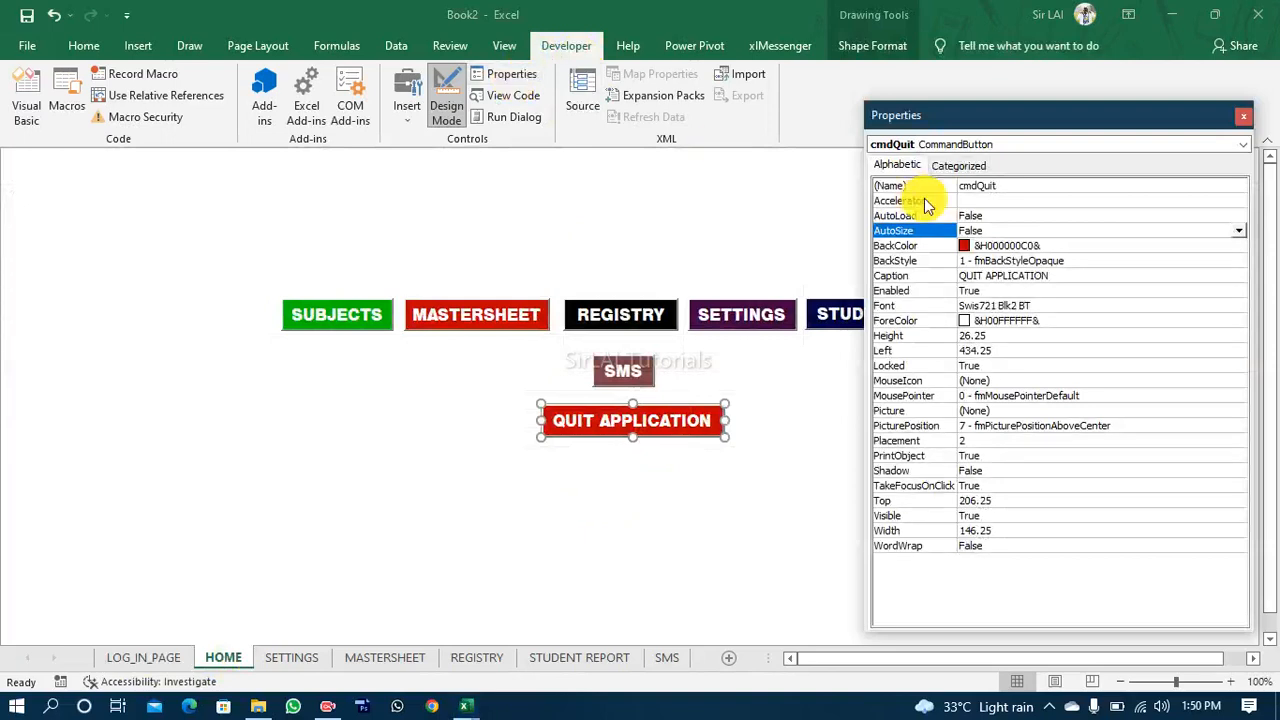
click(1060, 277)
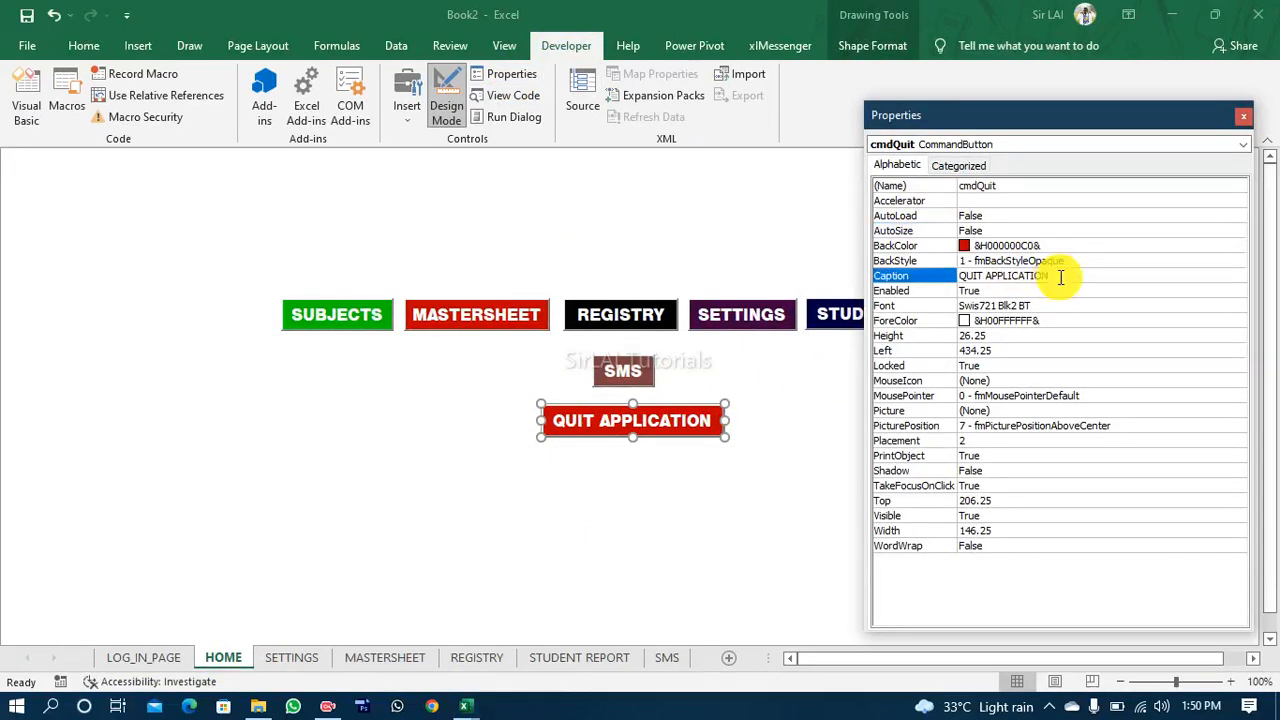
drag(1063, 277, 940, 288)
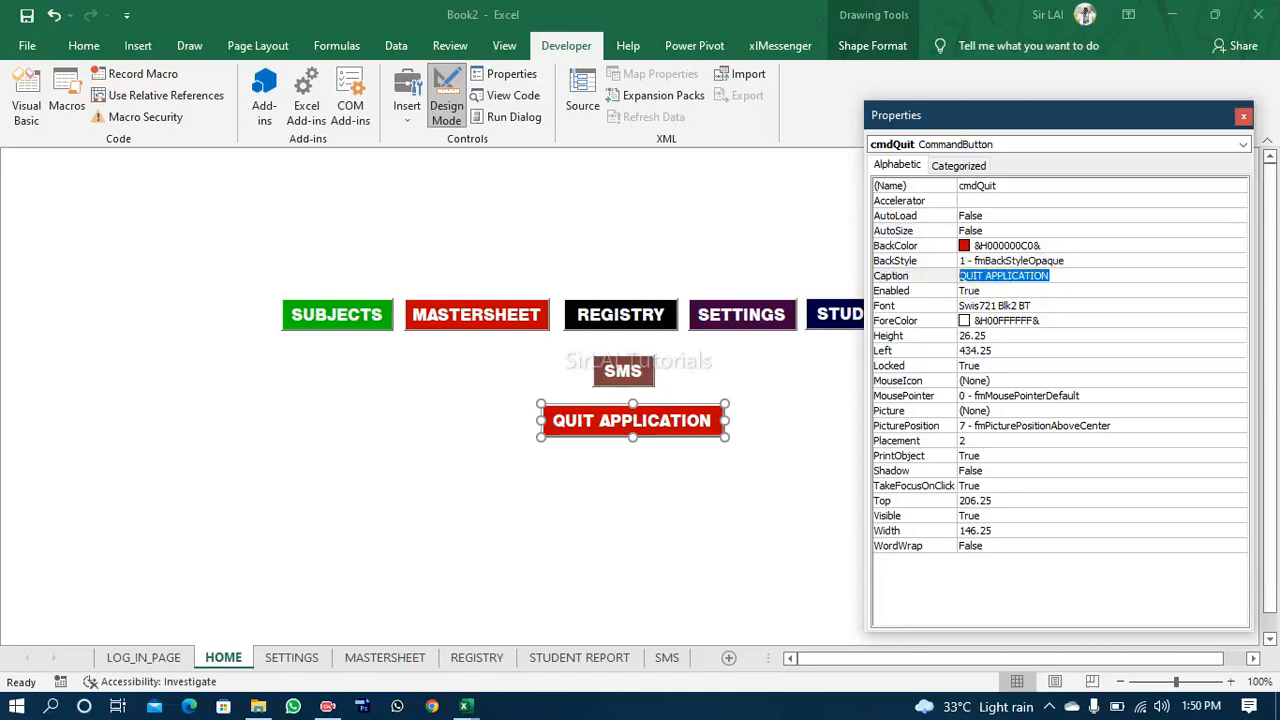
text(GO TO LOG PAGE)
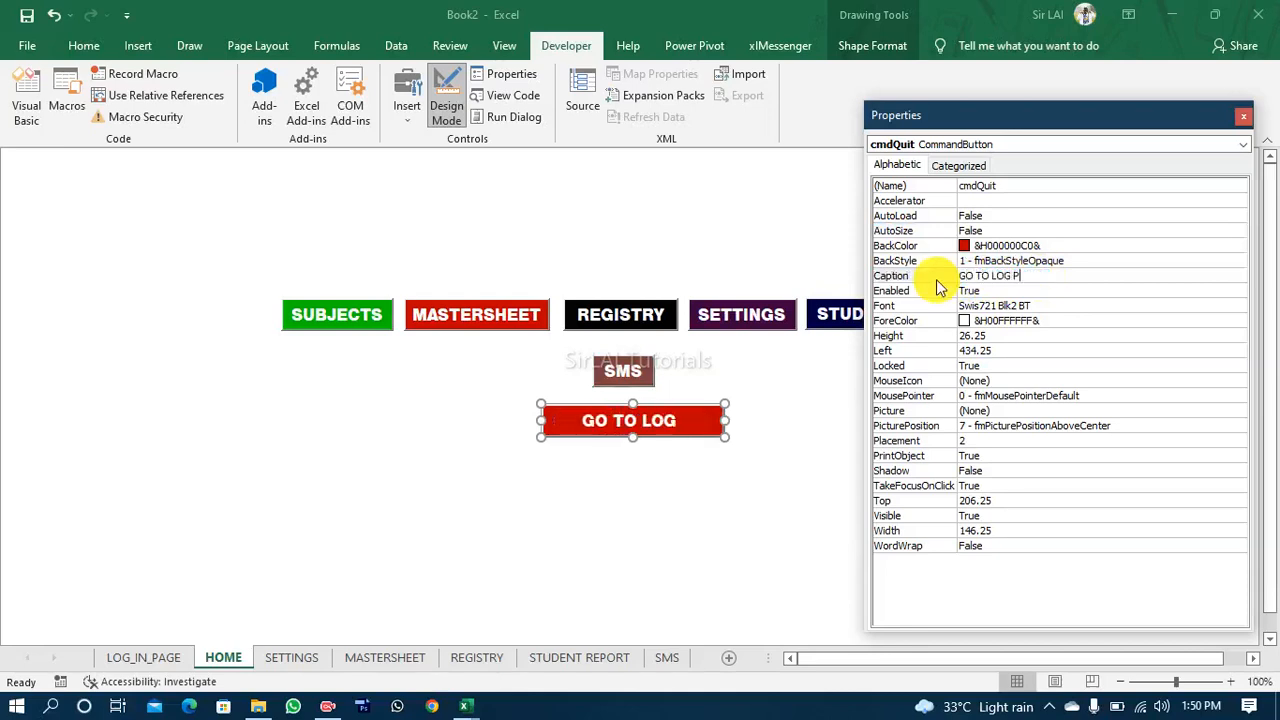
Step: Set the red GO TO LOG PAGE button's Name property to cmdloginpage
click(1008, 190)
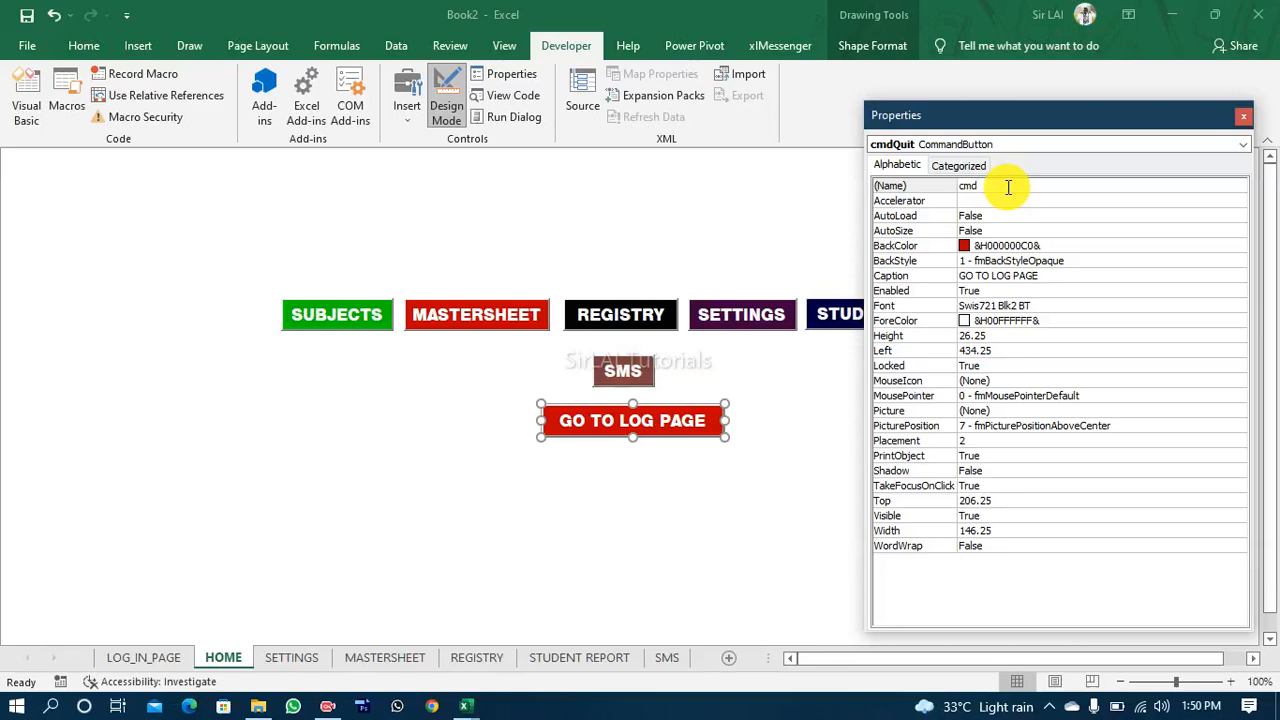
text(l)
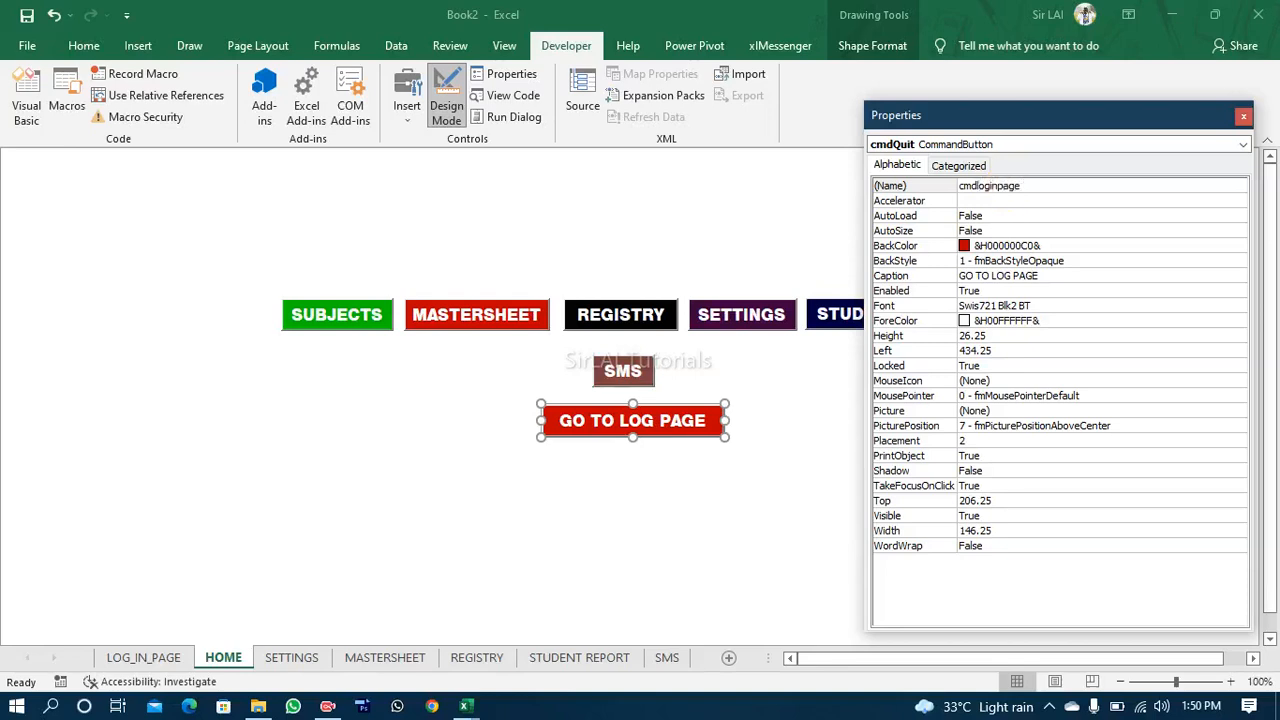
text(oginpage)
click(766, 366)
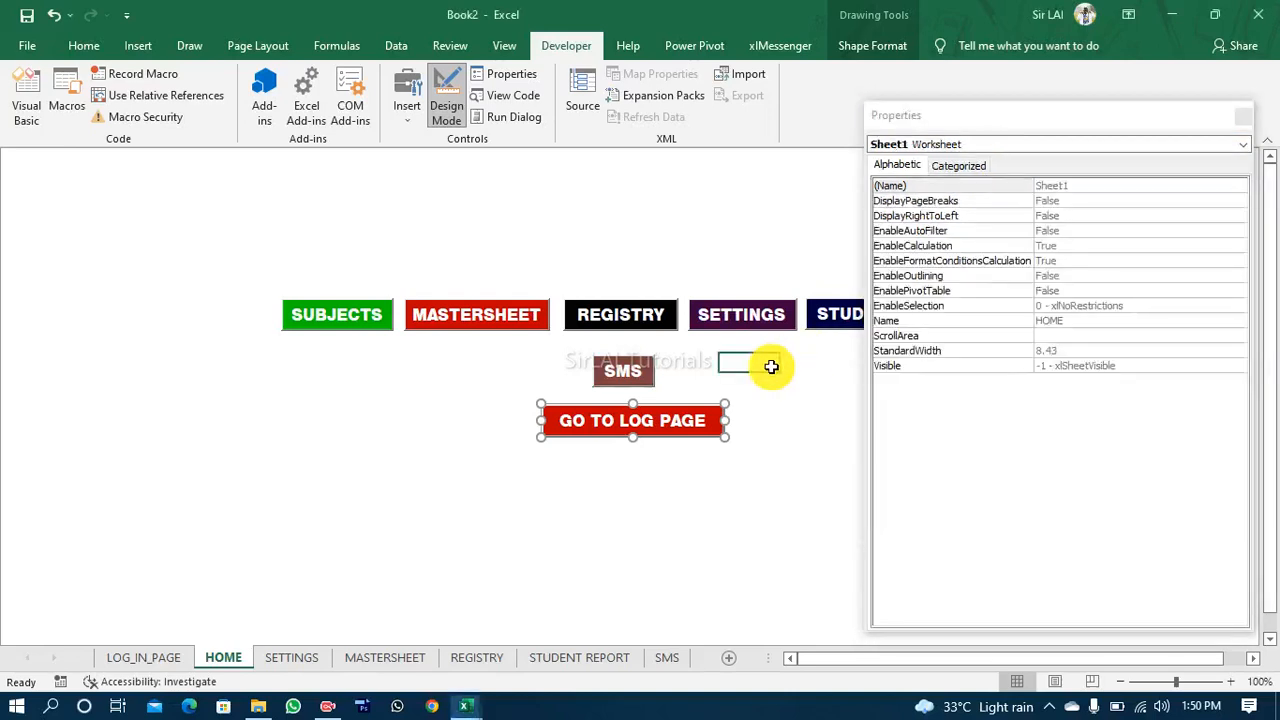
Step: Correct the cmdloginpage button's caption to GO TO LOG IN PAGE and close the properties
click(693, 438)
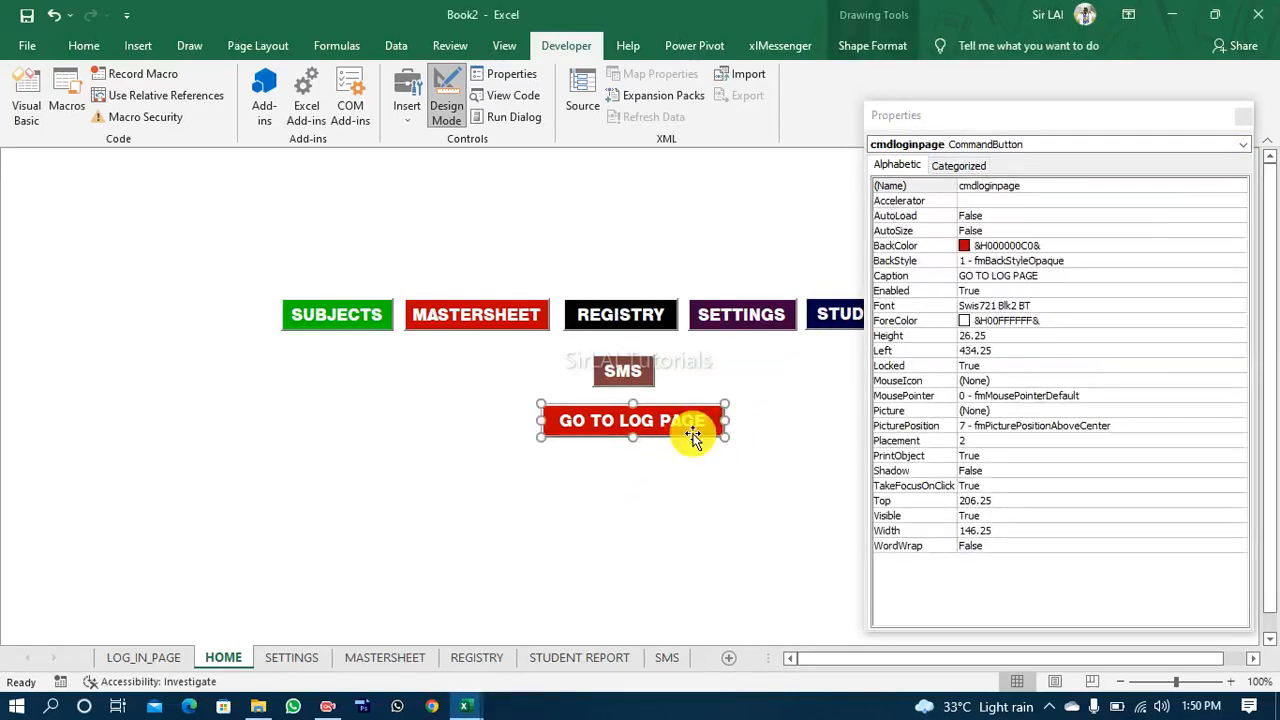
click(1012, 278)
text(i)
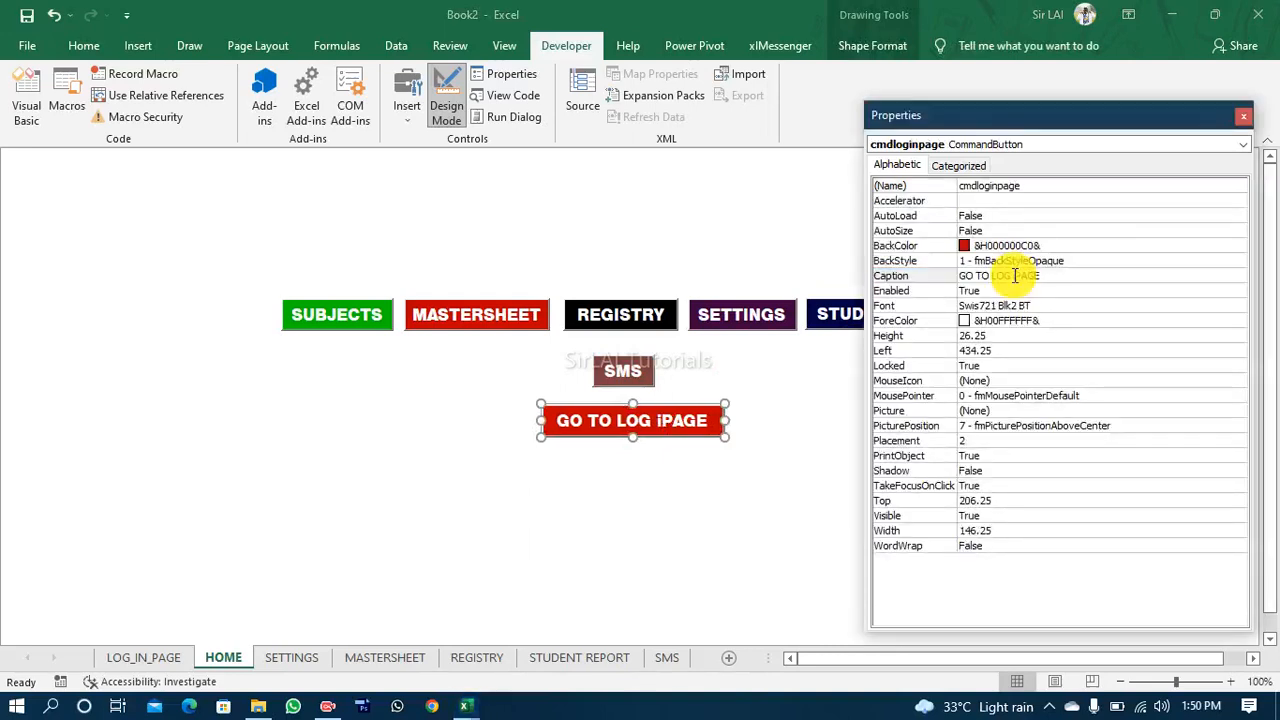
key(BackSpace)
text(IN)
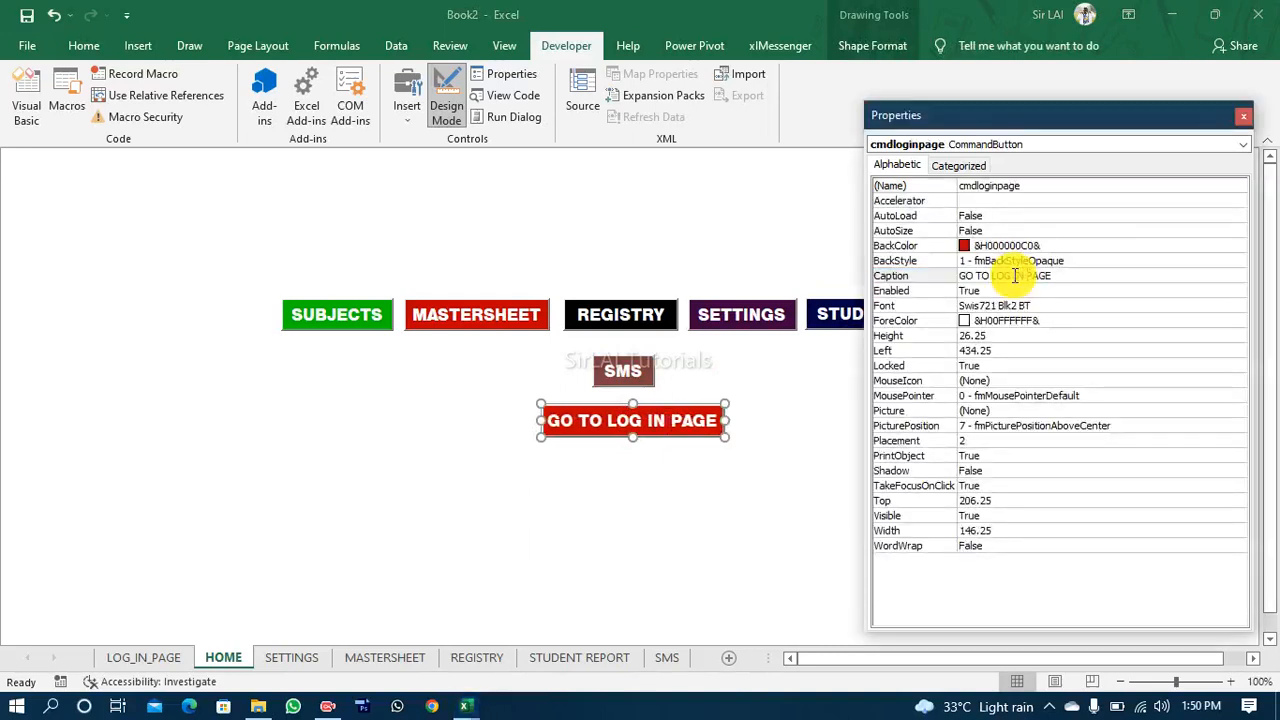
click(786, 377)
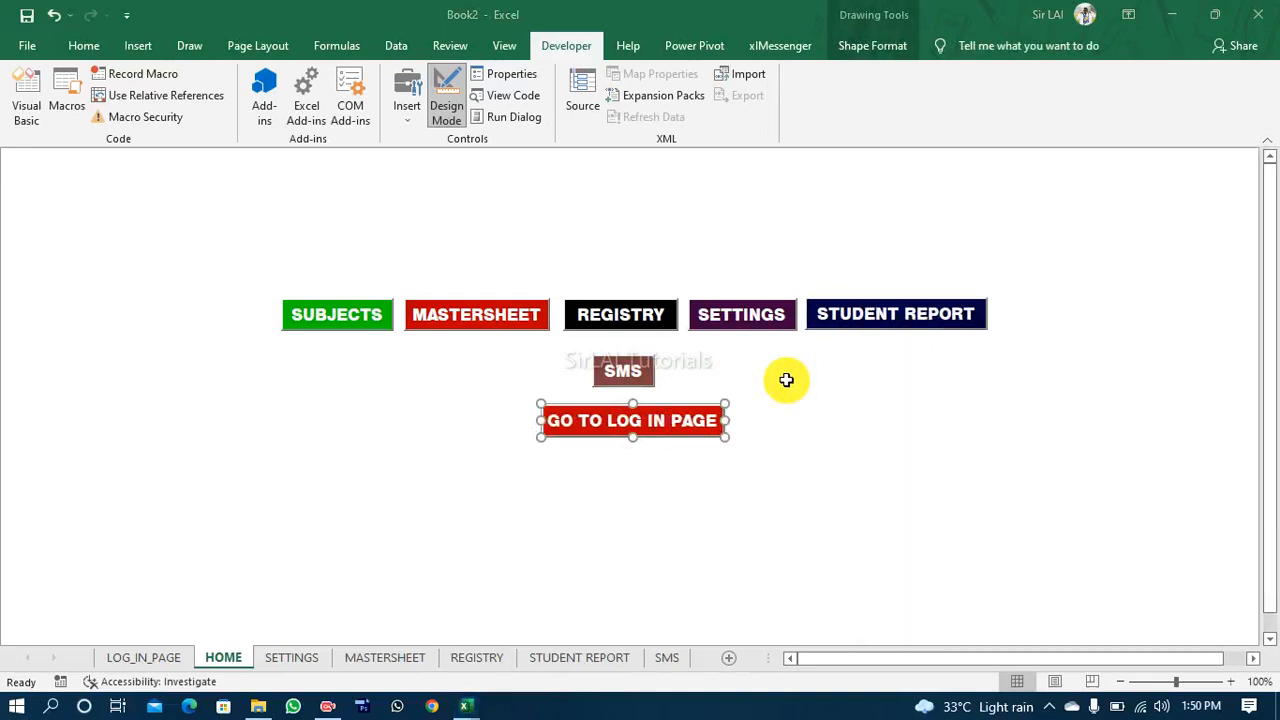
click(697, 421)
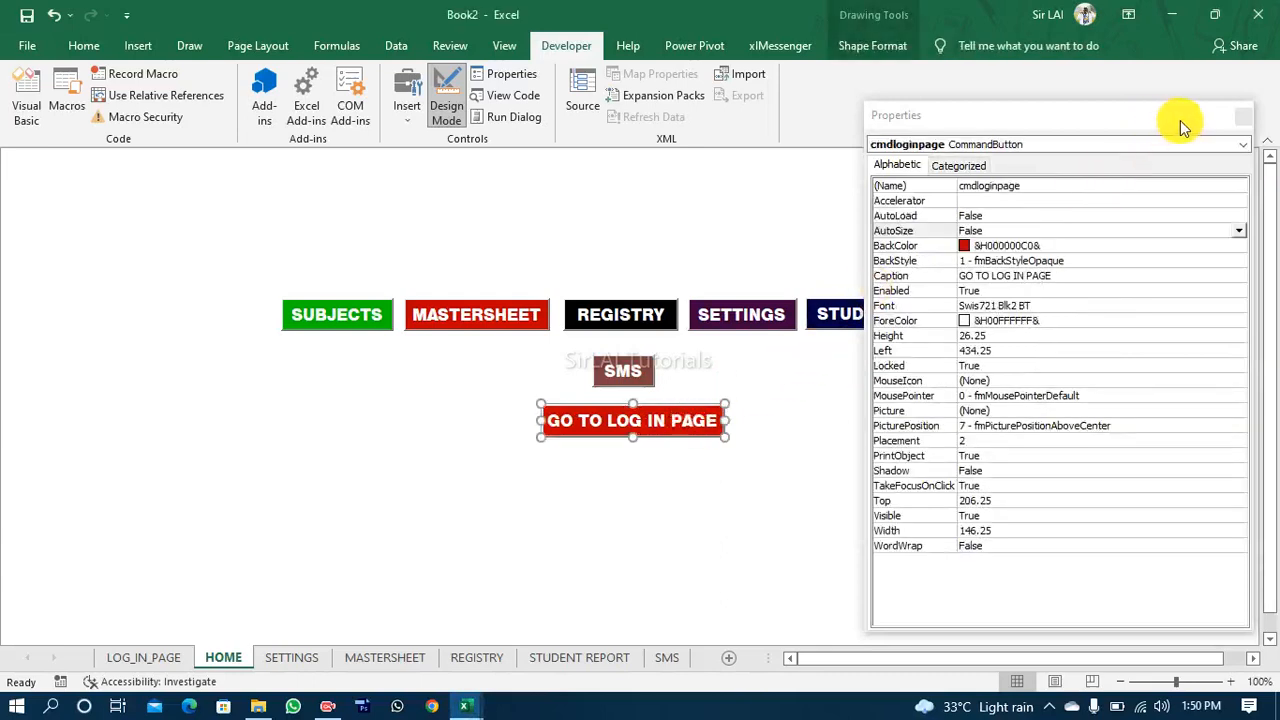
click(1239, 120)
click(675, 455)
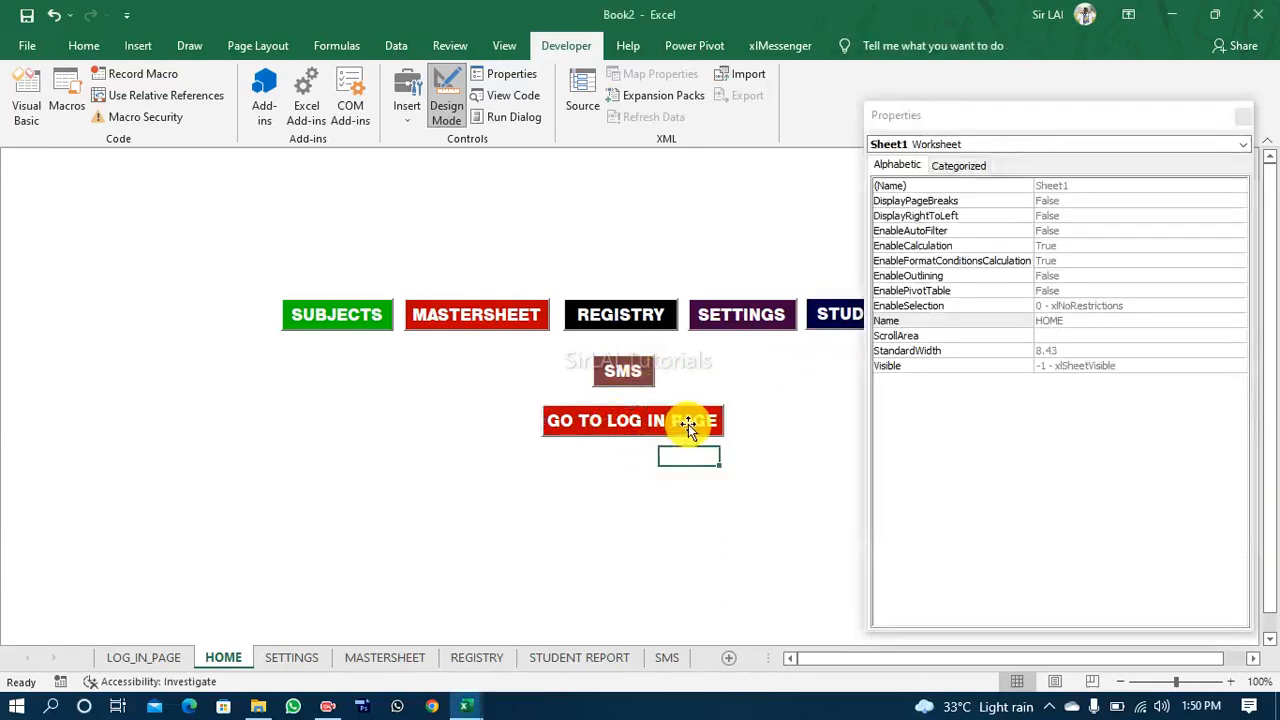
click(1243, 118)
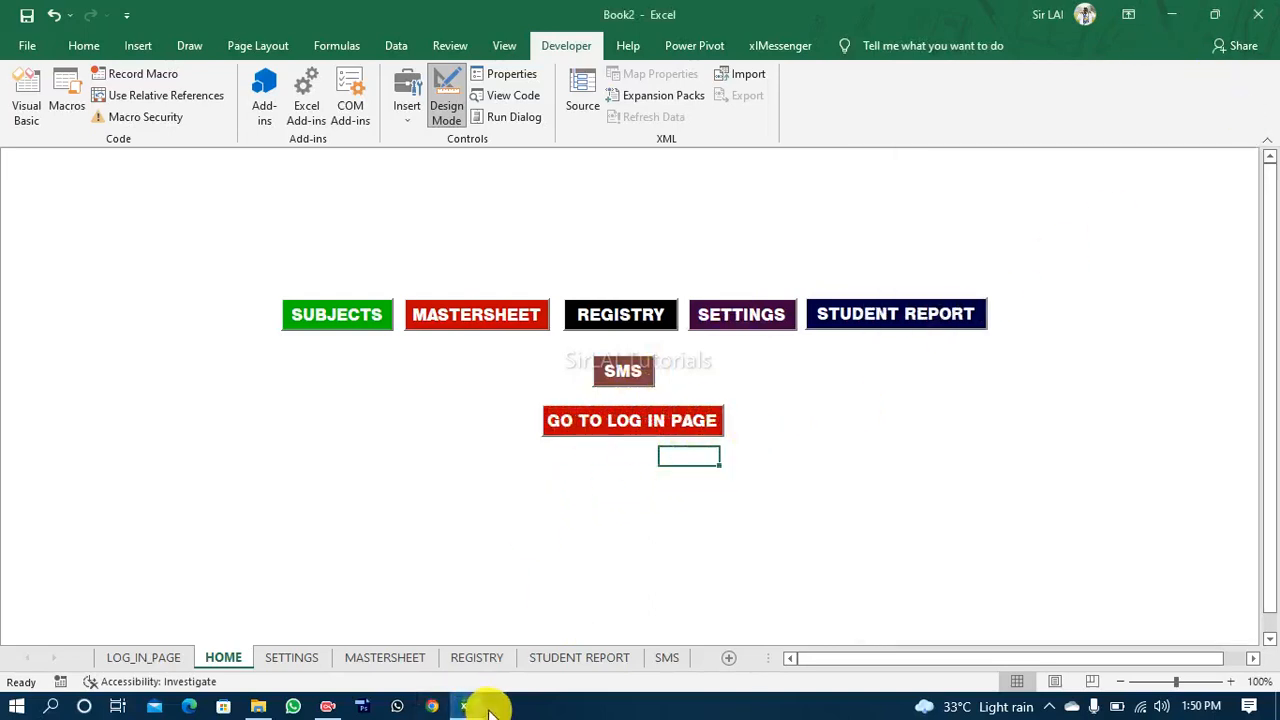
Step: View the home page layout in the REPORT JHS 1 - 3.xlsm workbook and return to Book2
mouse_move(465, 706)
click(586, 634)
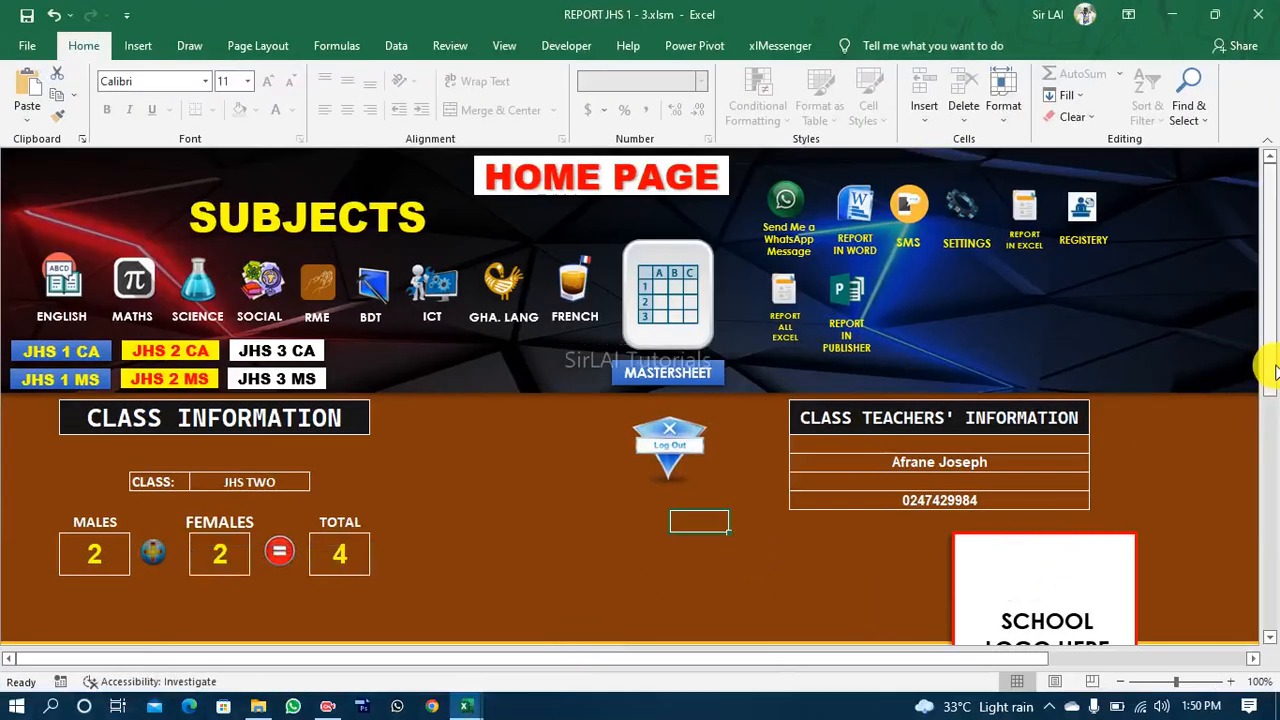
click(1172, 15)
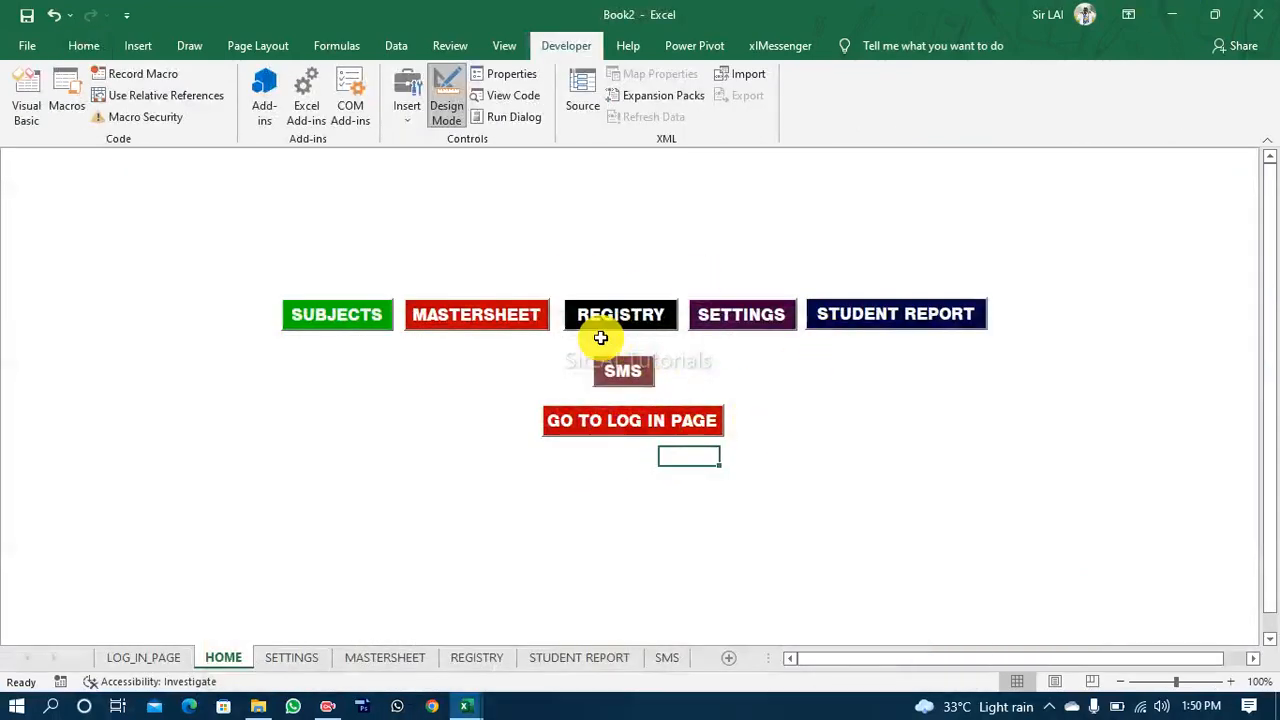
click(627, 194)
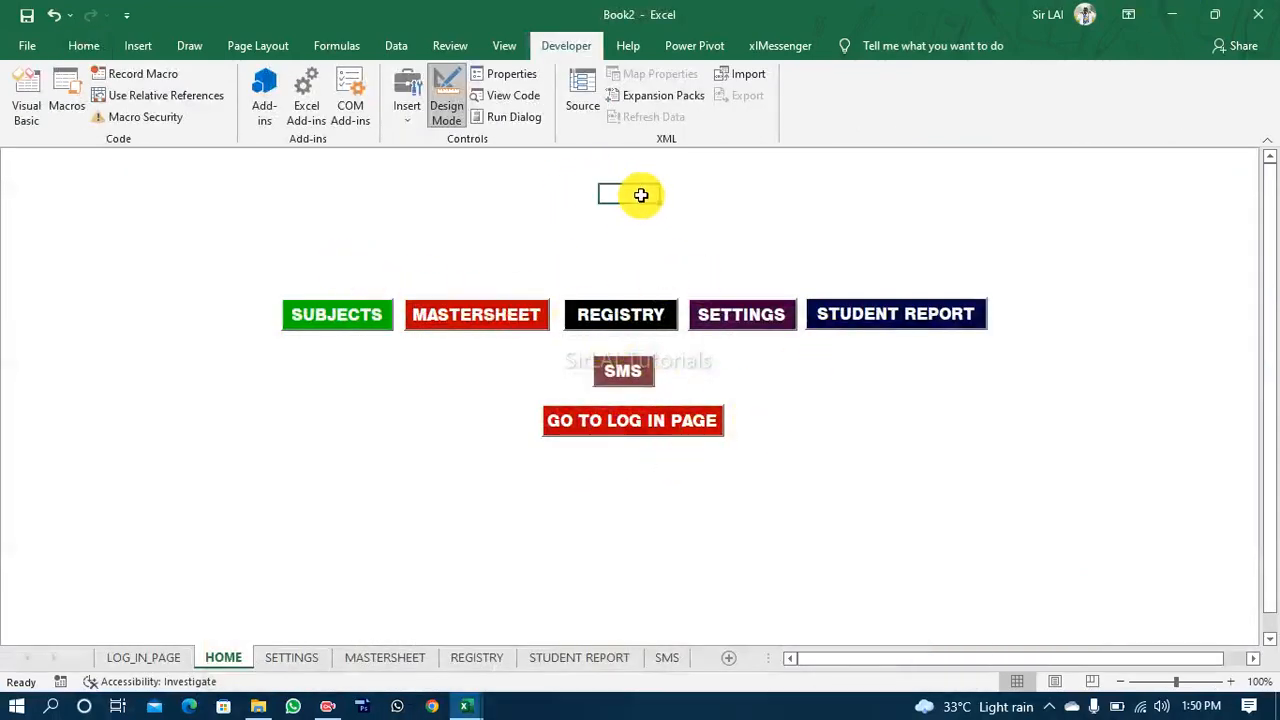
click(570, 162)
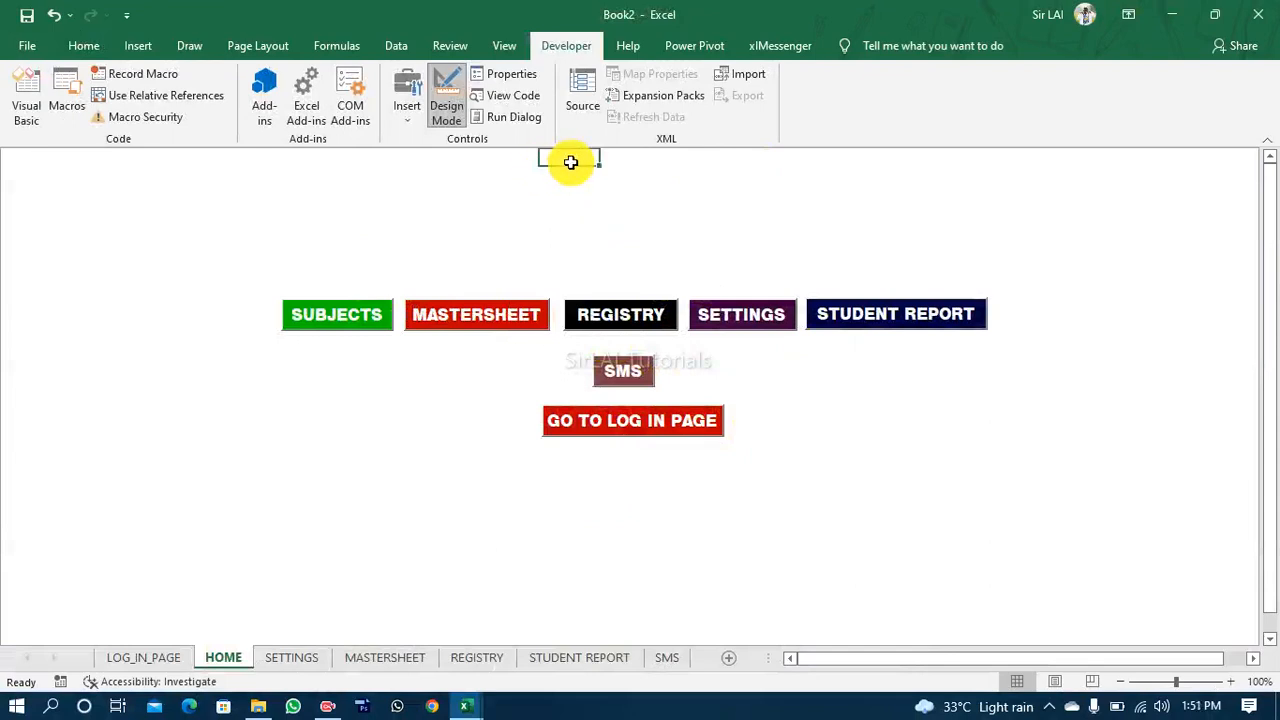
key(Return)
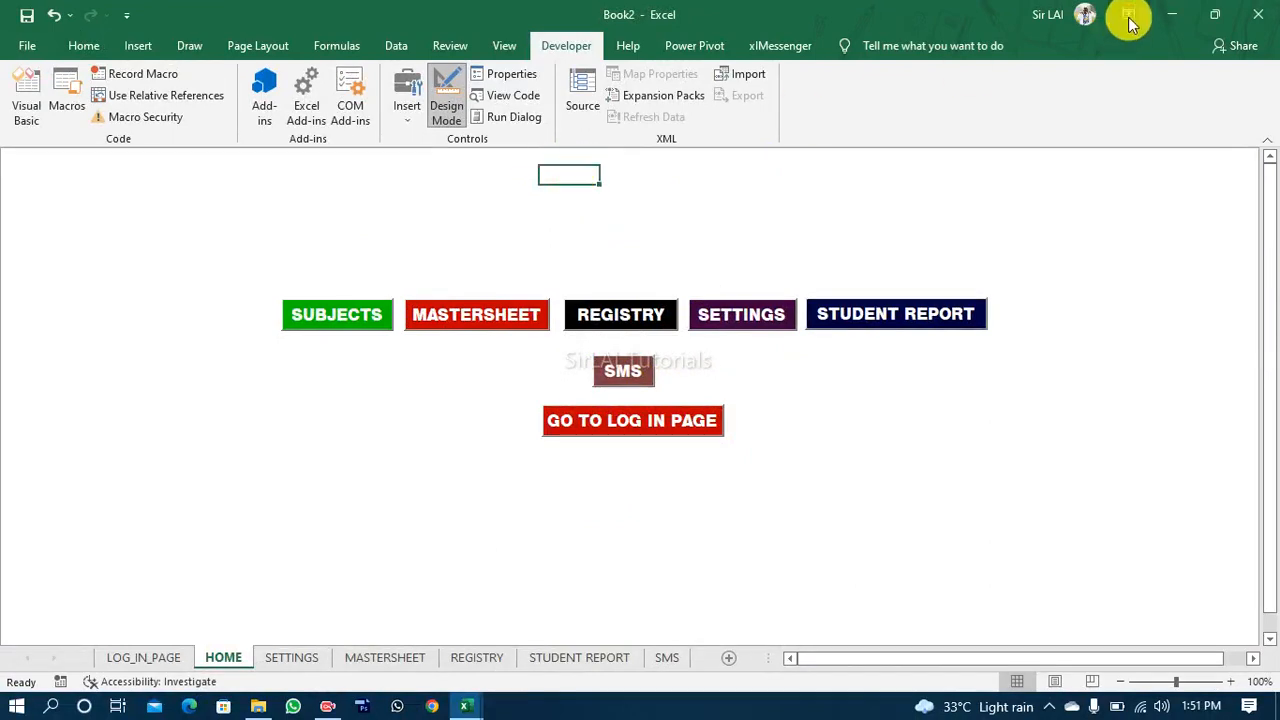
Step: Auto-hide the ribbon and select the top-centre block of cells, four columns wide, extending down behind the SMS button
click(1130, 16)
click(1165, 65)
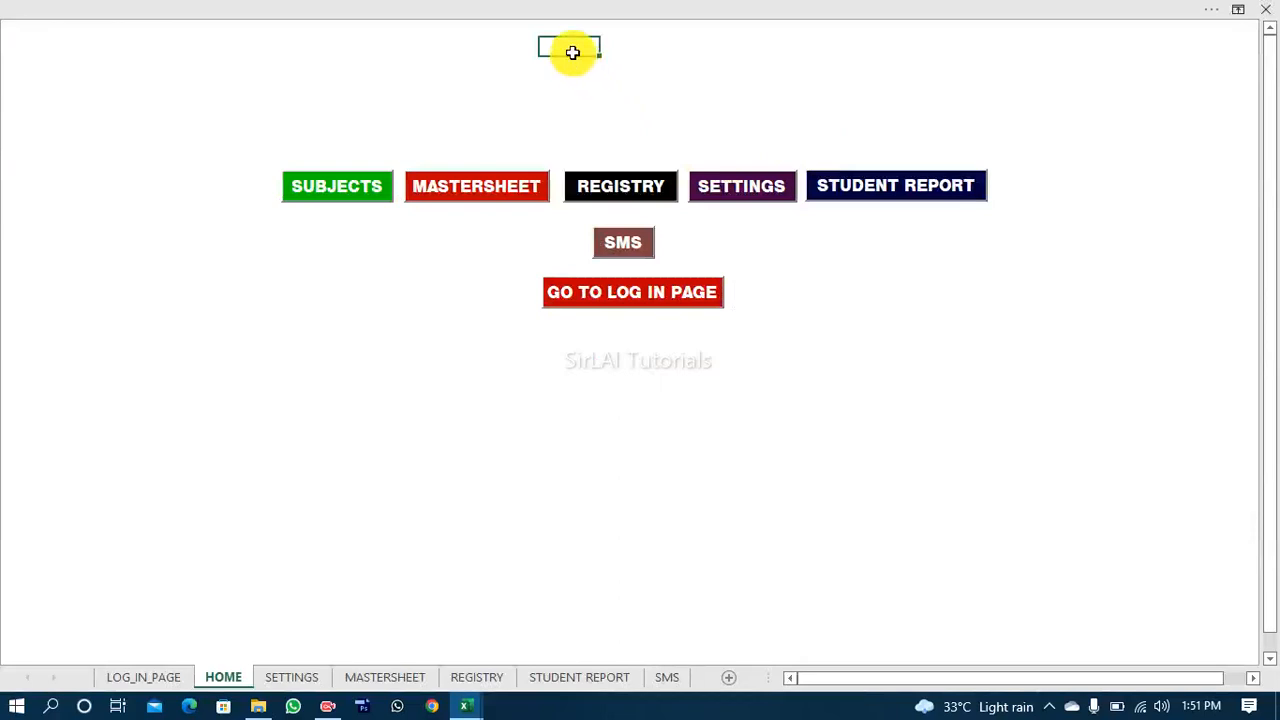
key(shift+Down)
key(shift+Down)
key(shift+Down)
key(shift+Down)
key(shift+Right)
key(shift+Right)
key(shift+Right)
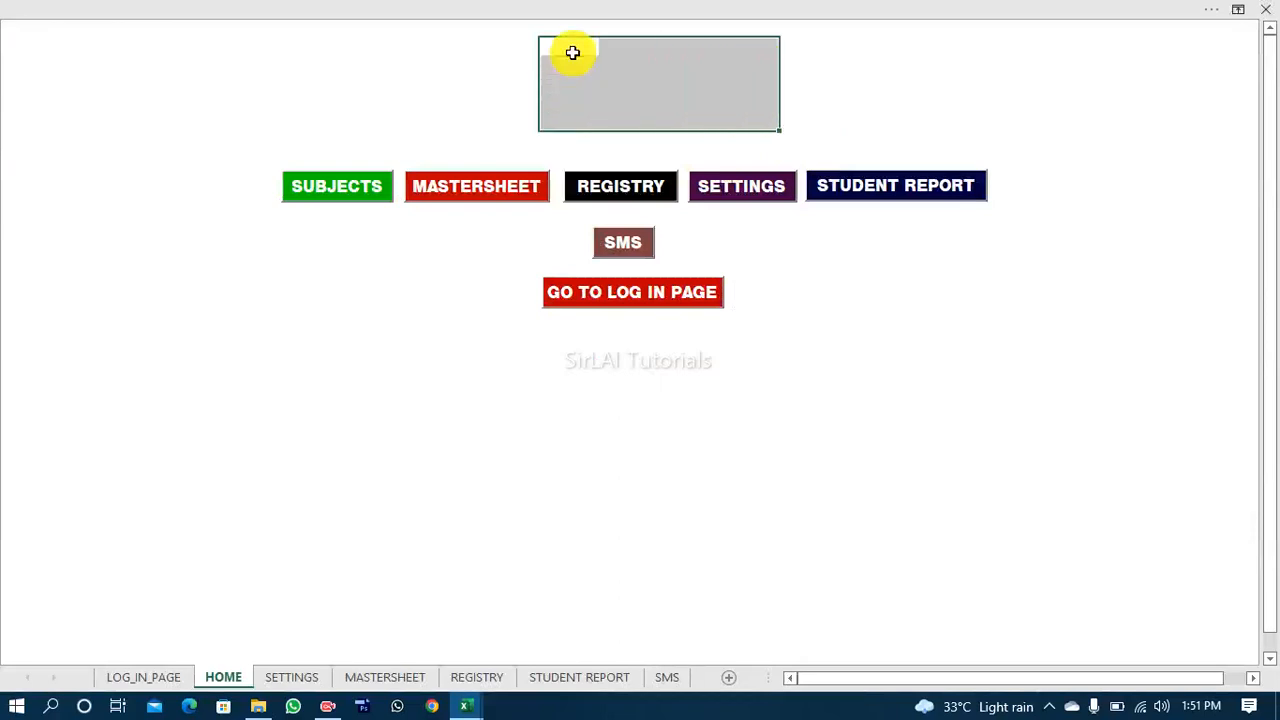
key(shift+Down)
key(shift+Down)
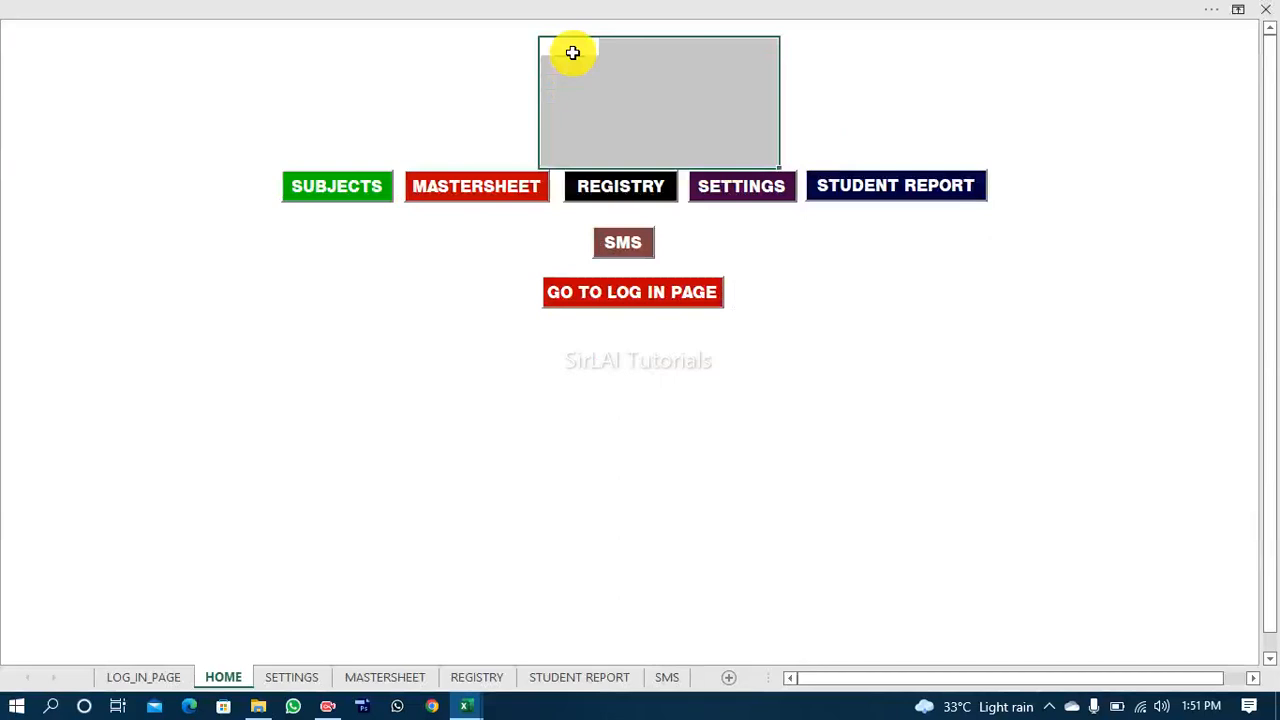
key(shift+Down)
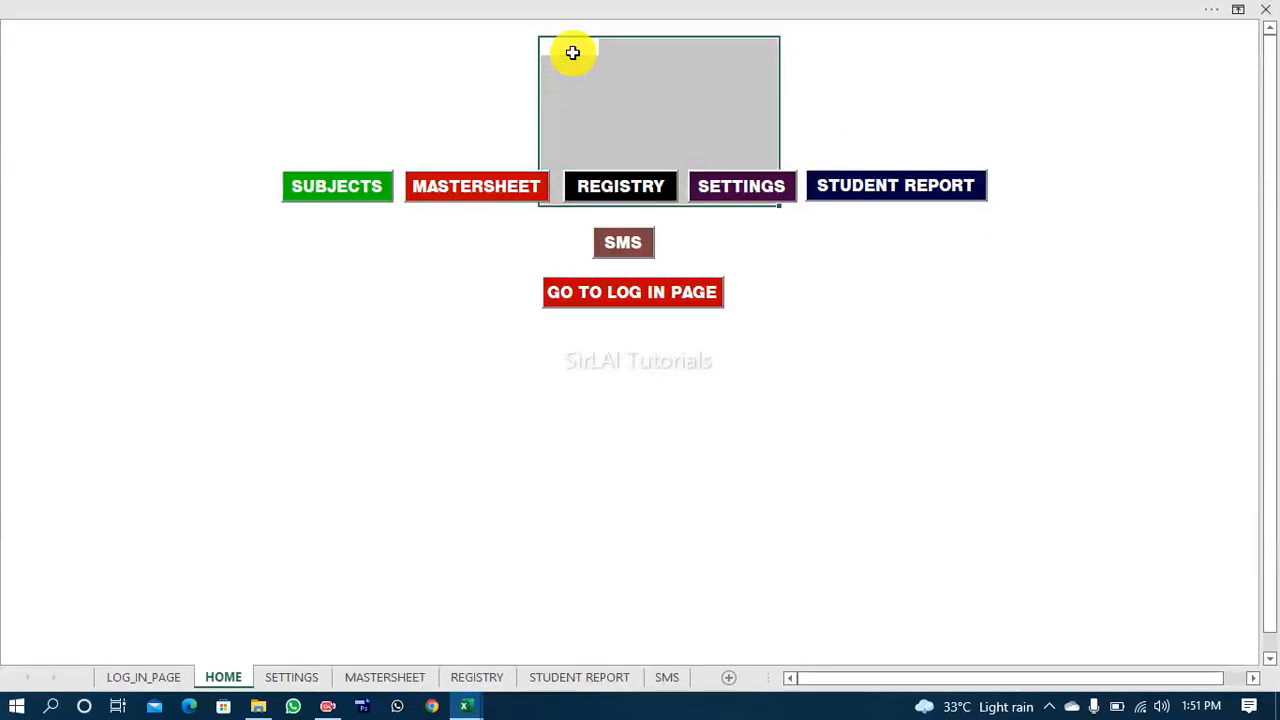
key(shift+Left)
key(shift+Right)
key(shift+Down)
key(shift+Down)
key(shift+Down)
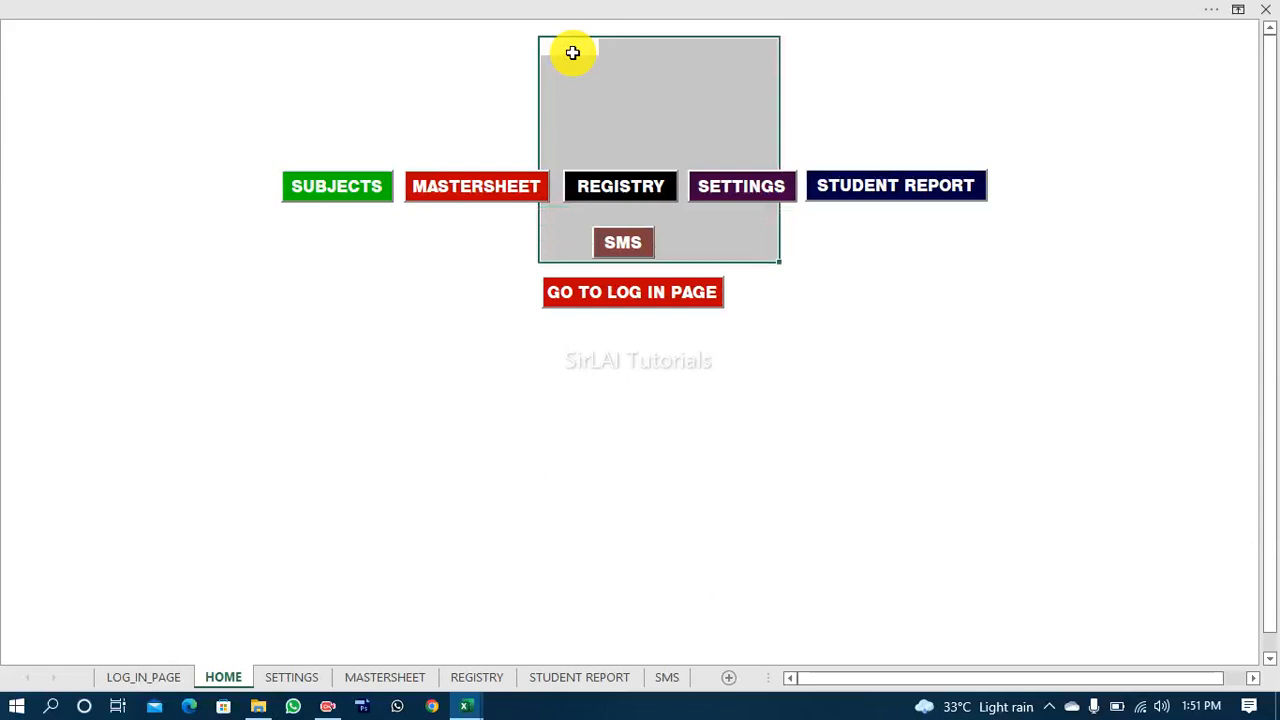
Step: Restore the ribbon with its tabs and commands, and apply Outside Borders to the selected block of cells
click(583, 9)
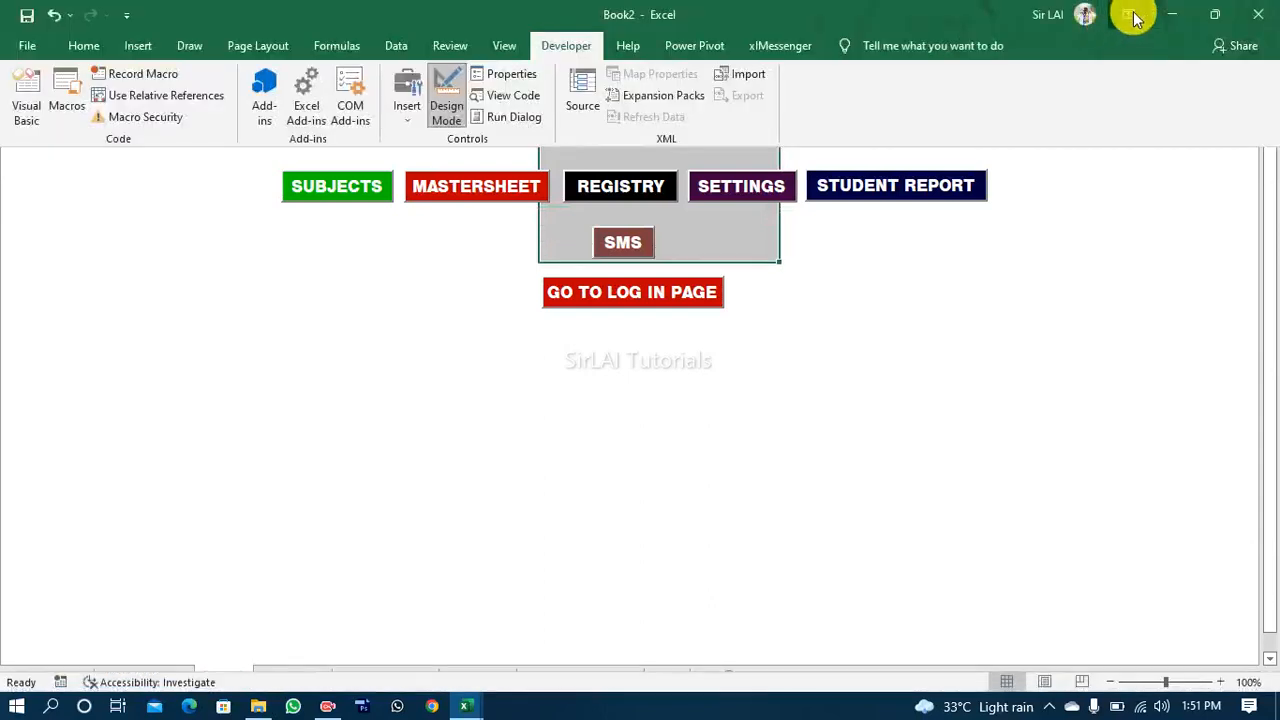
click(1129, 15)
click(1094, 166)
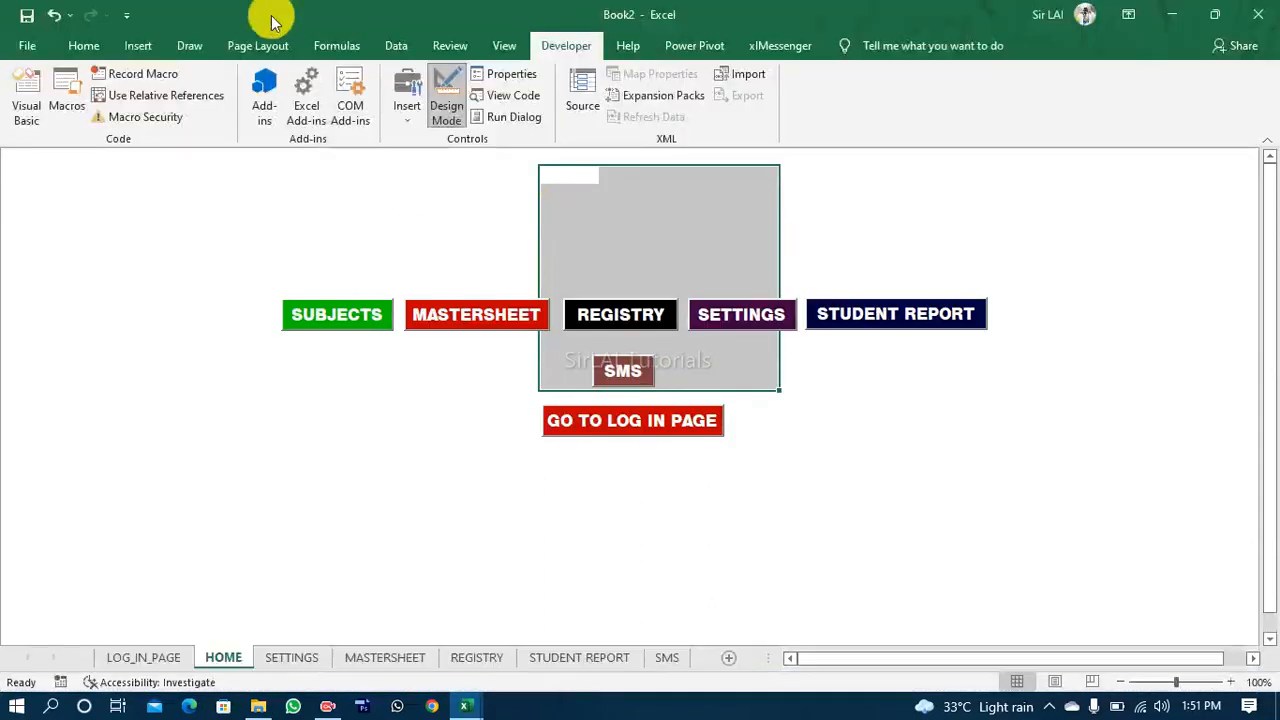
click(84, 45)
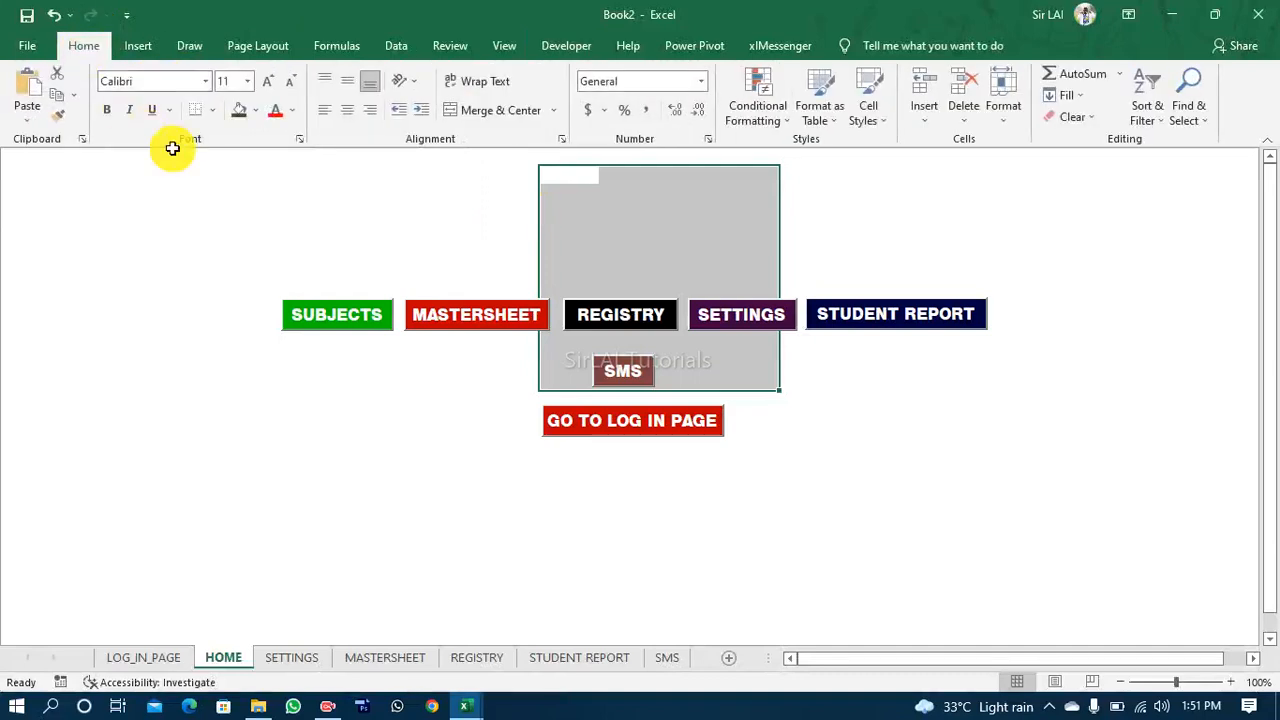
click(210, 113)
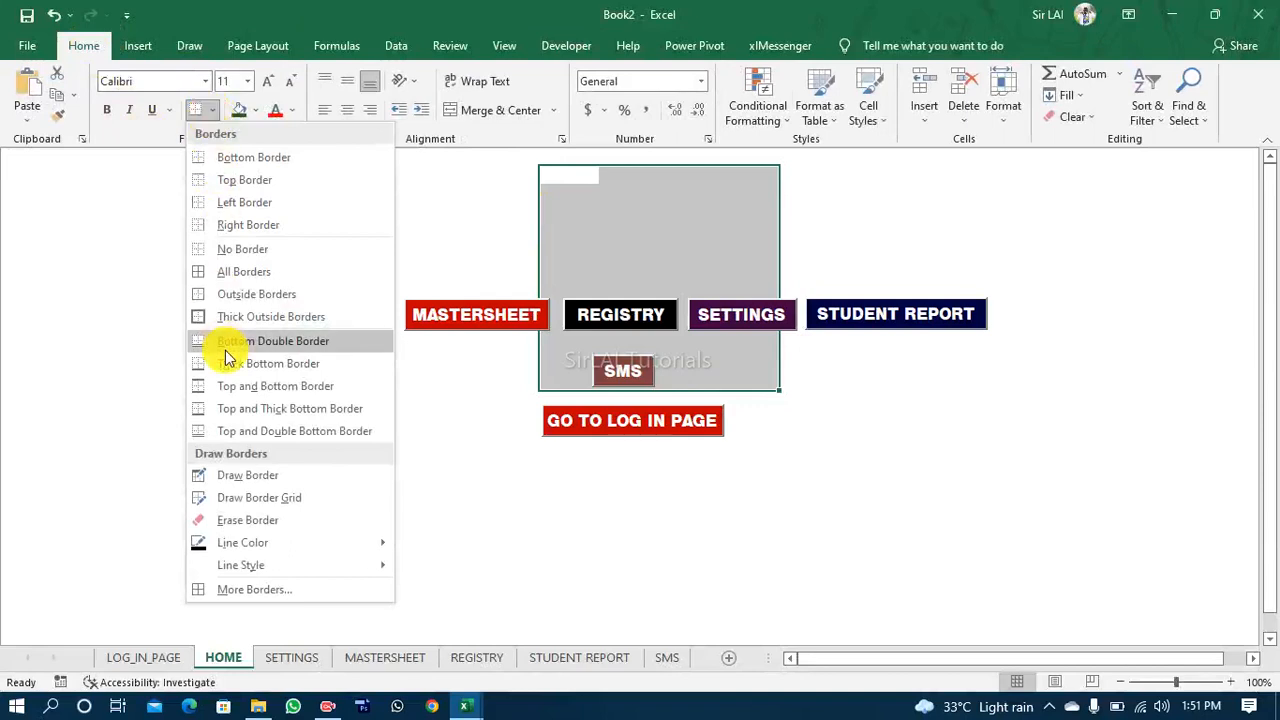
click(229, 293)
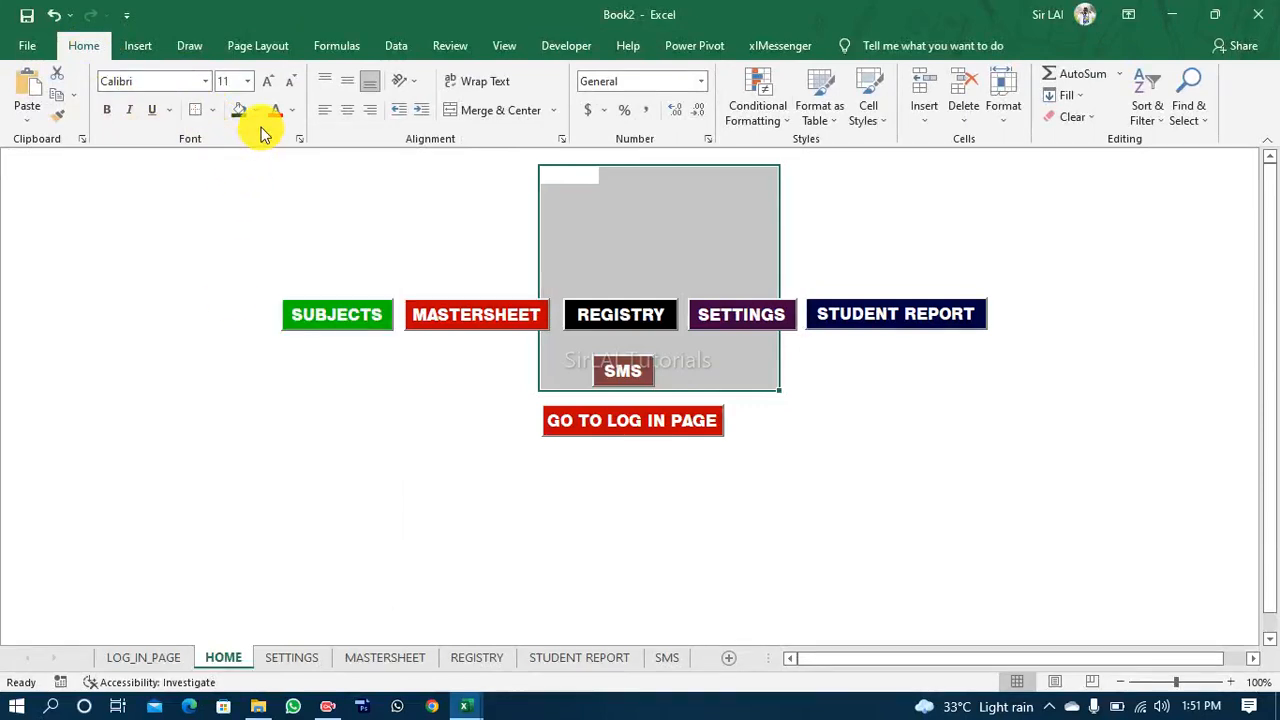
Step: Set the border line style to the thick solid line and reapply the outside border around the block
click(216, 112)
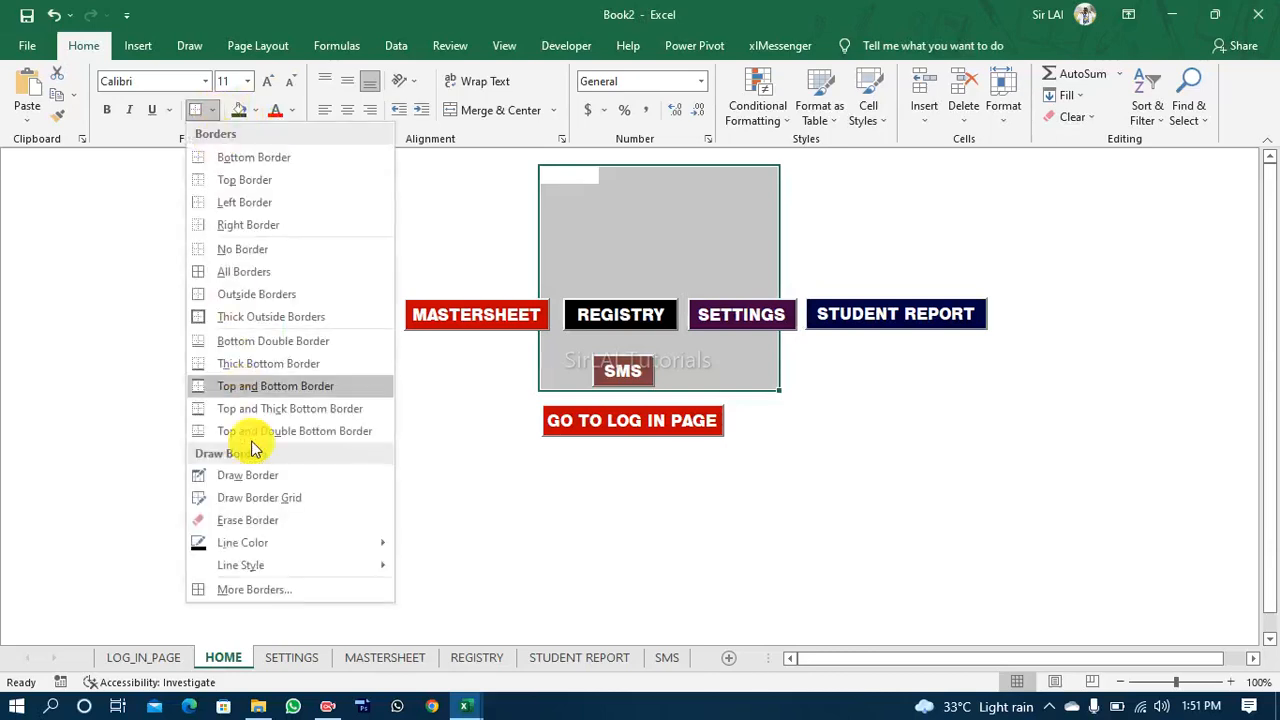
mouse_move(300, 543)
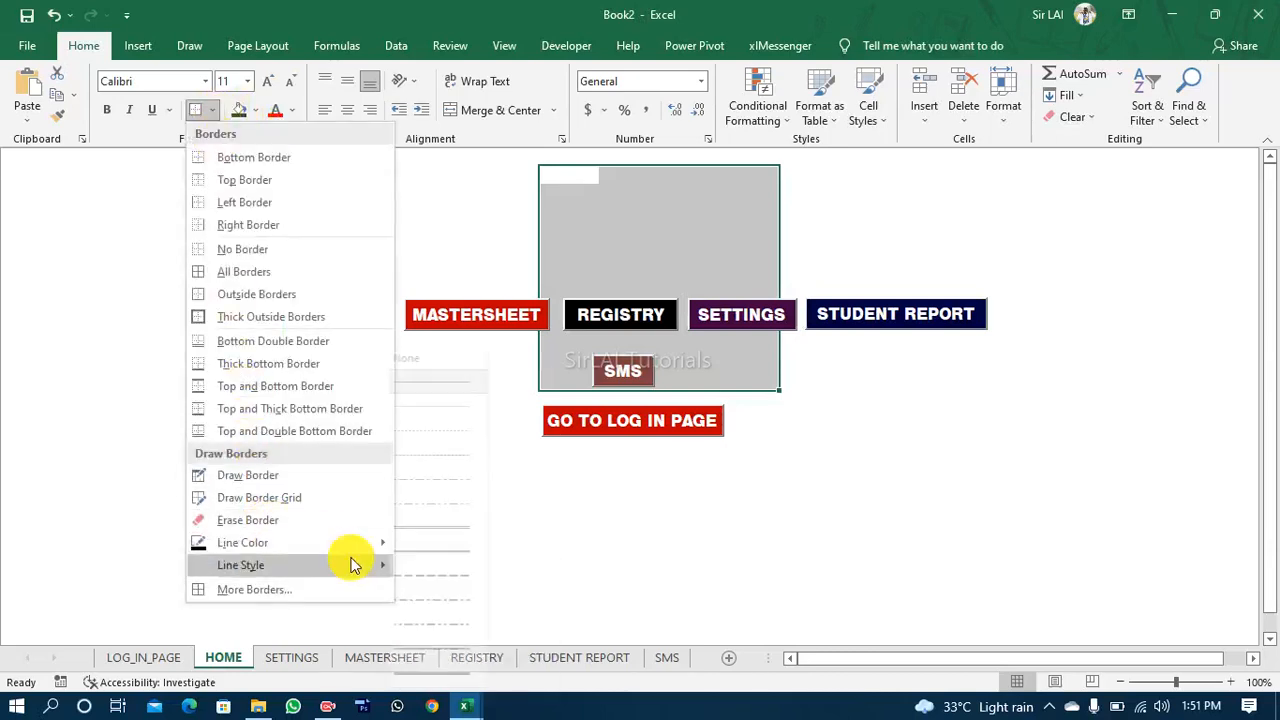
mouse_move(351, 563)
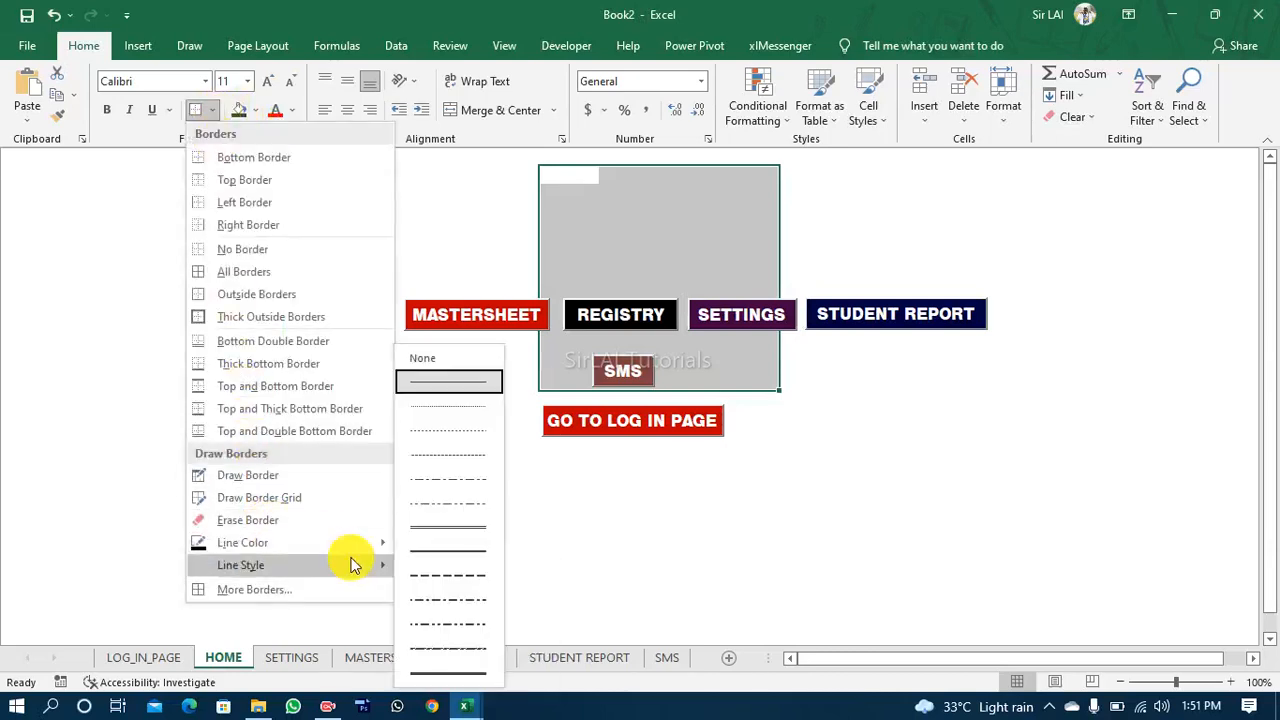
click(445, 672)
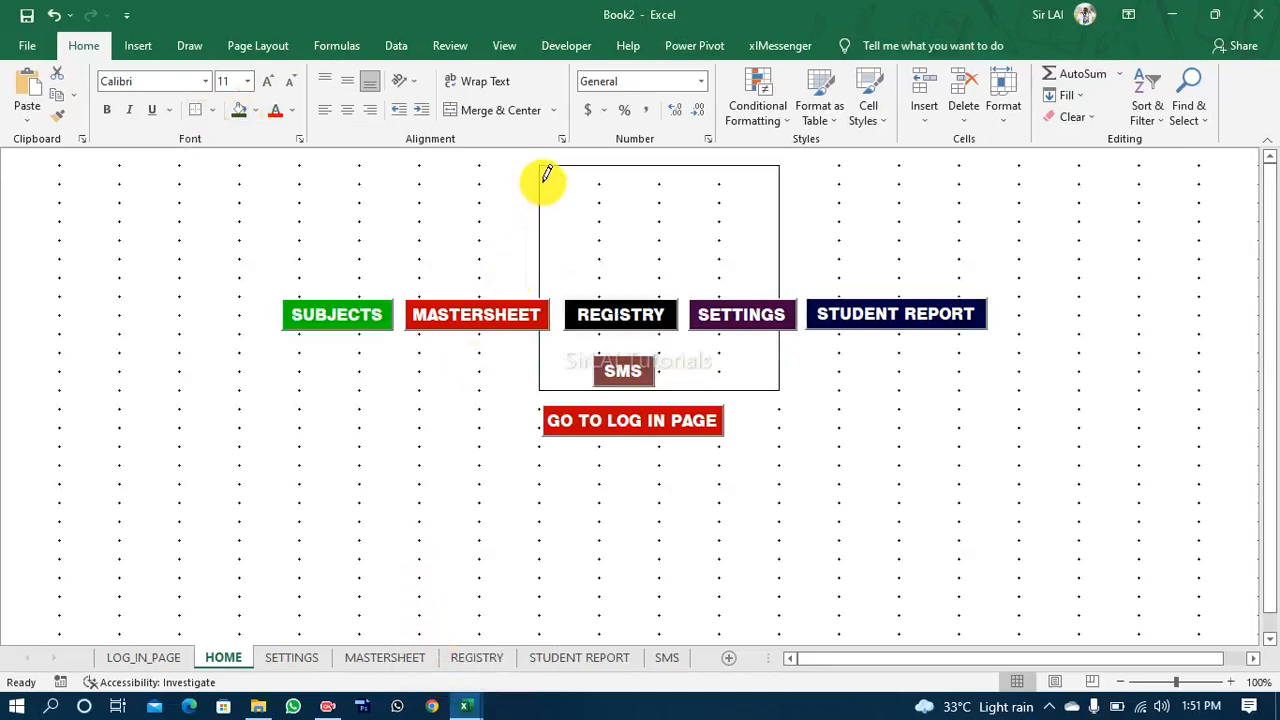
click(200, 110)
click(355, 250)
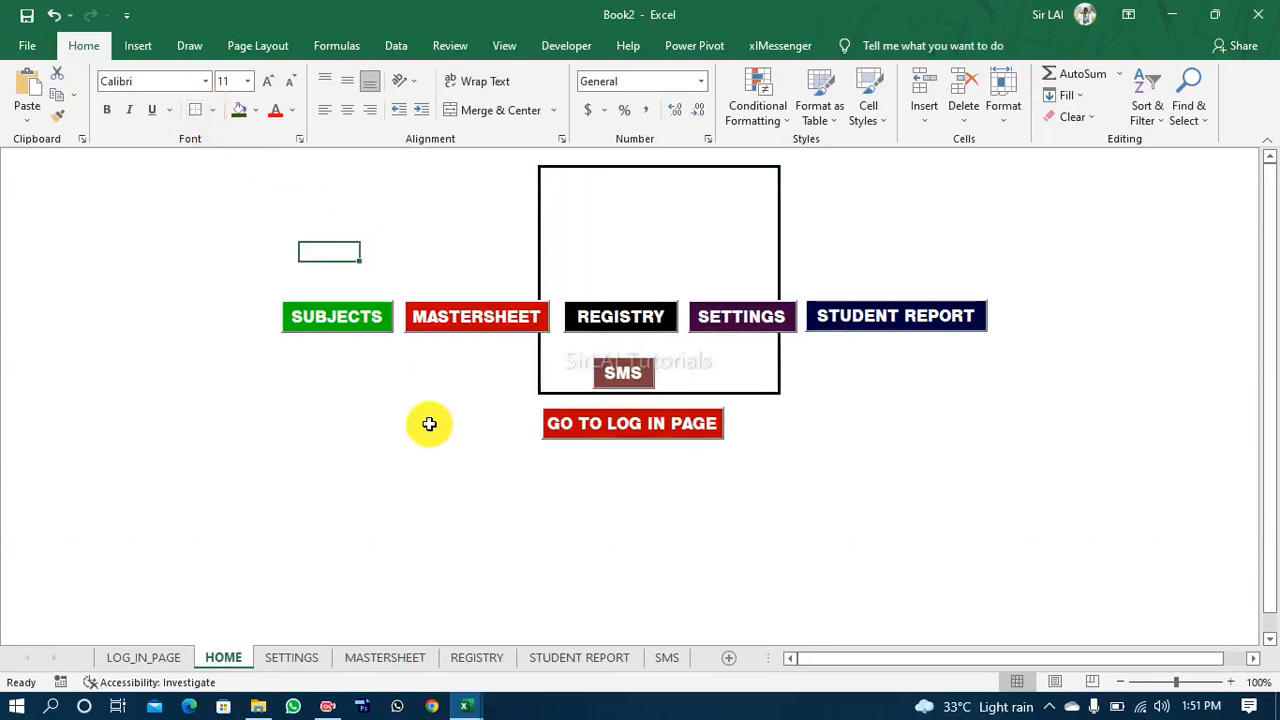
Step: Select all seven navigation buttons and move them together to just below the bordered box
ctrl+click(338, 333)
ctrl+click(429, 323)
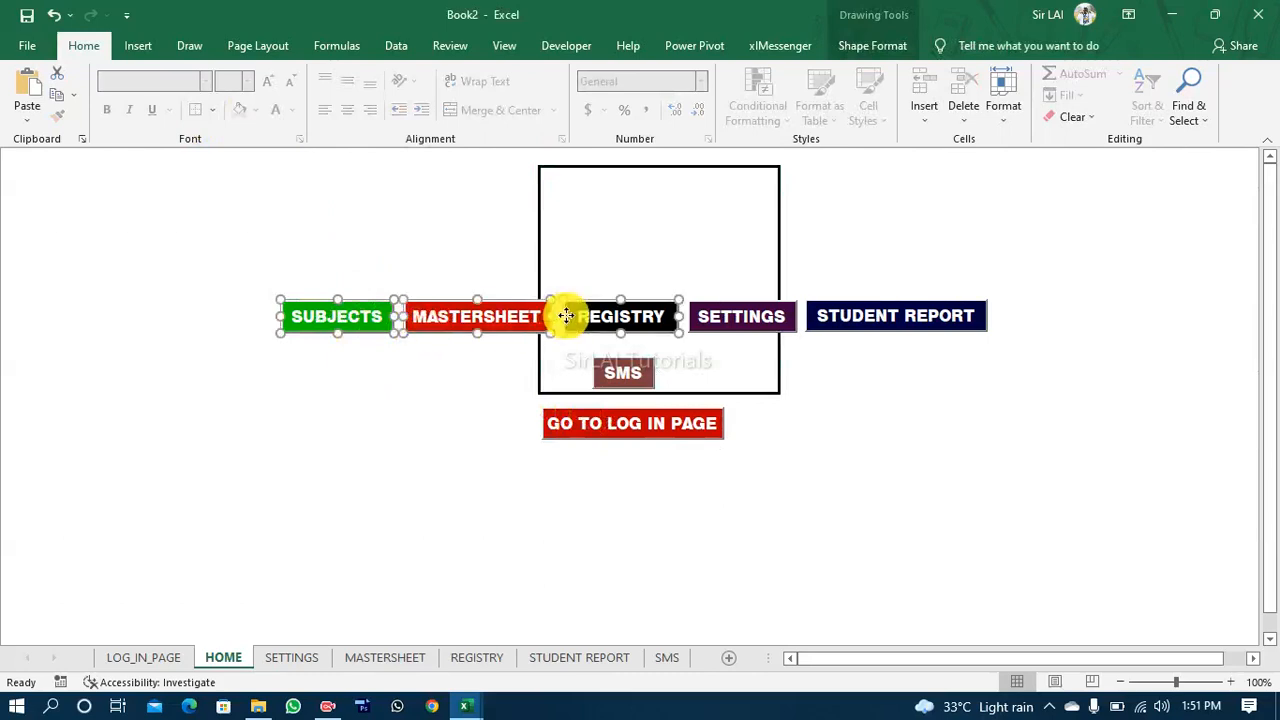
drag(565, 316, 712, 307)
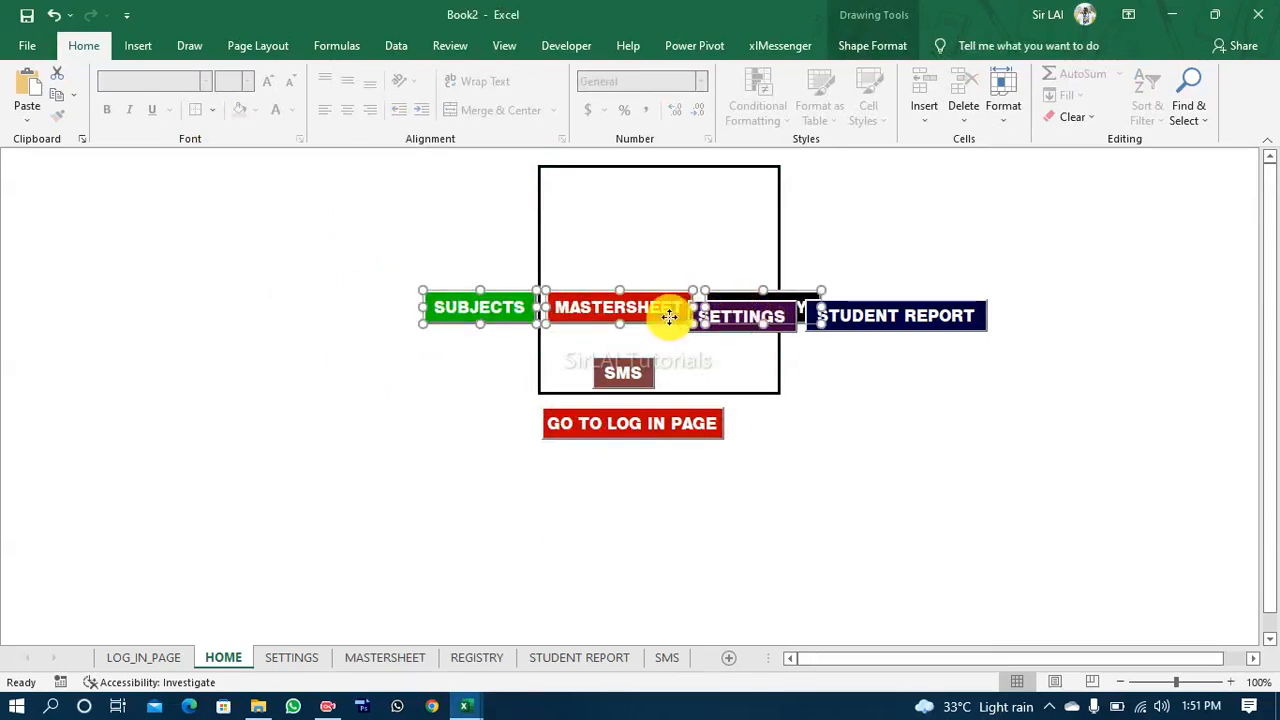
drag(666, 314, 529, 328)
ctrl+click(722, 332)
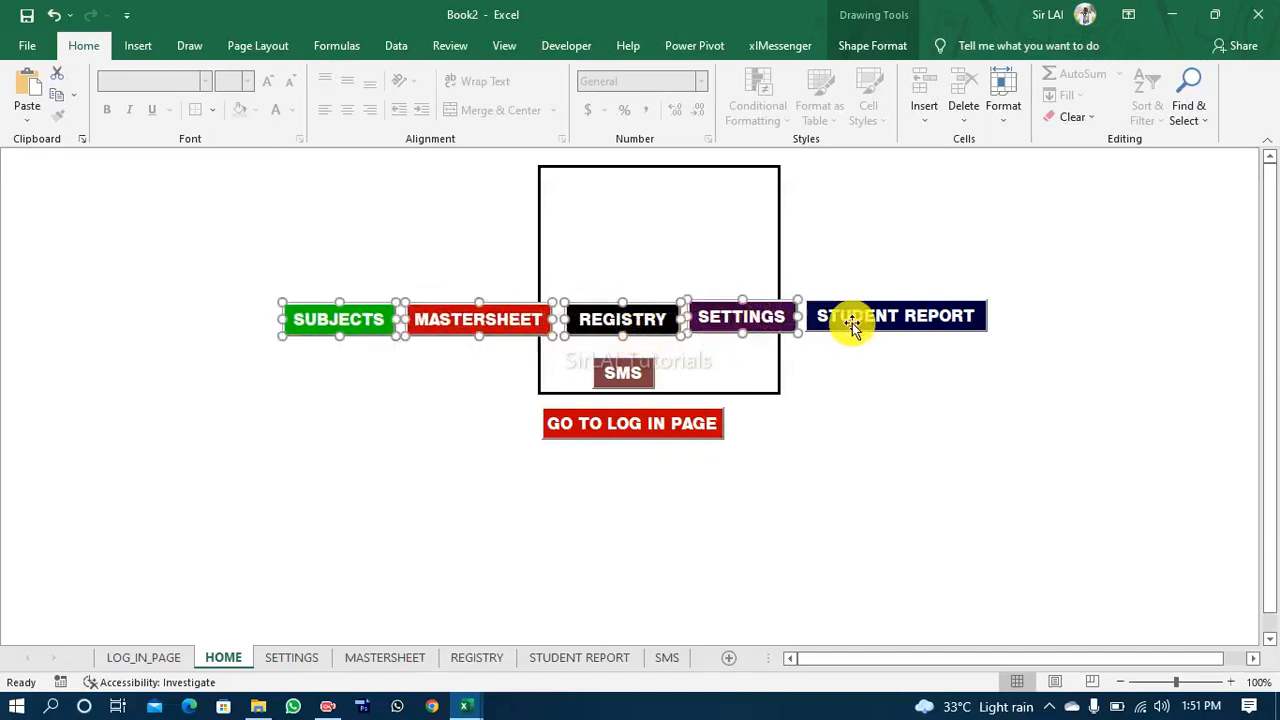
ctrl+click(886, 320)
ctrl+click(603, 381)
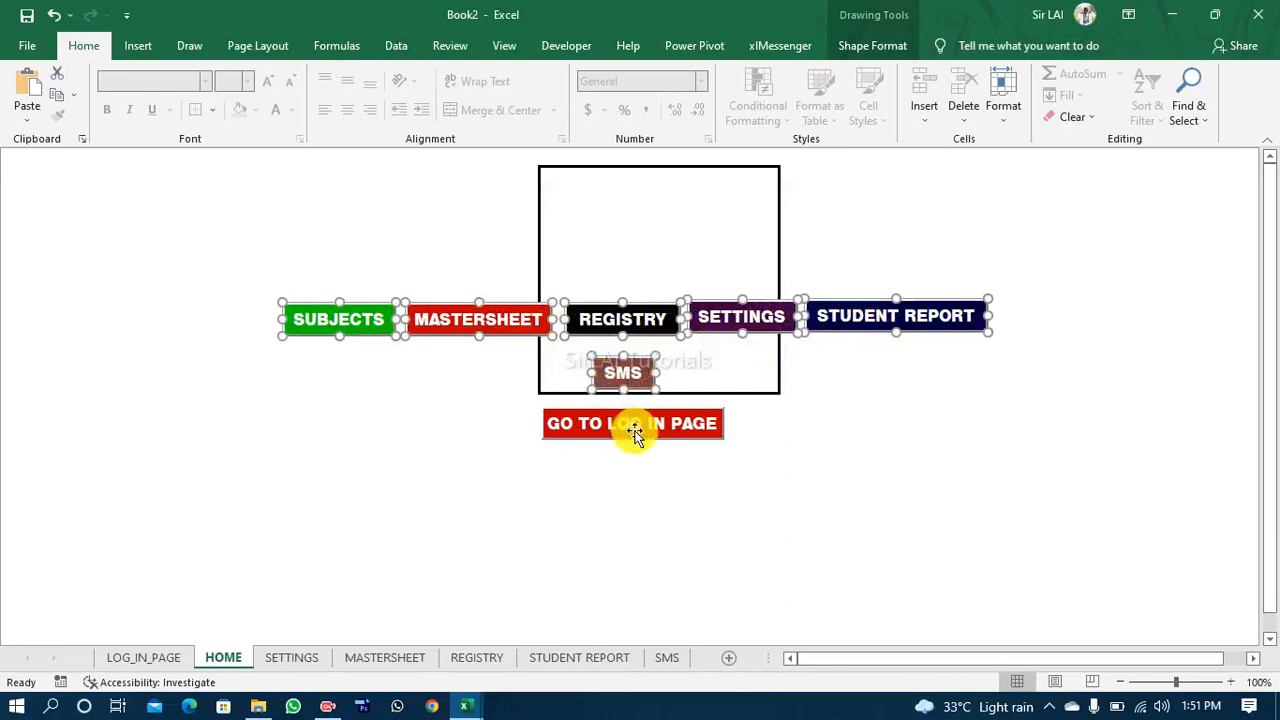
ctrl+click(634, 430)
drag(635, 443, 652, 540)
click(860, 480)
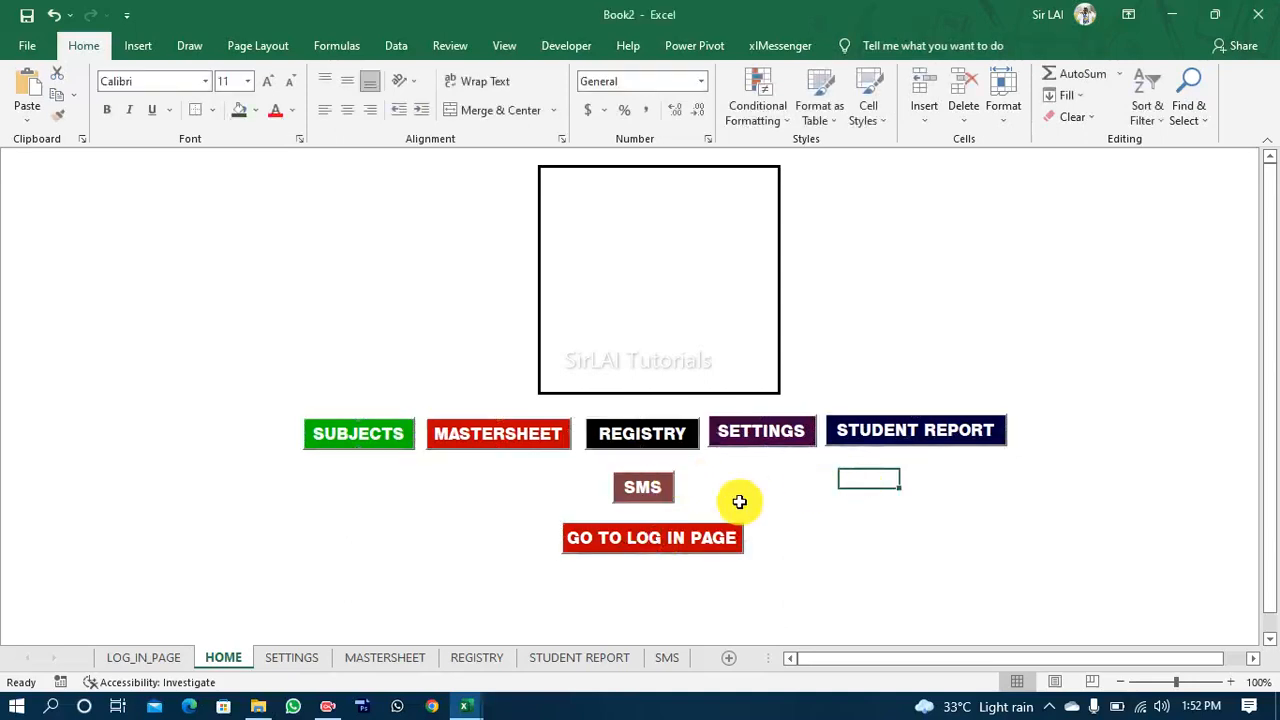
Step: Move the SMS button beside STUDENT REPORT to complete the row, and raise the GO TO LOG IN PAGE button closer beneath it
drag(643, 487, 1057, 430)
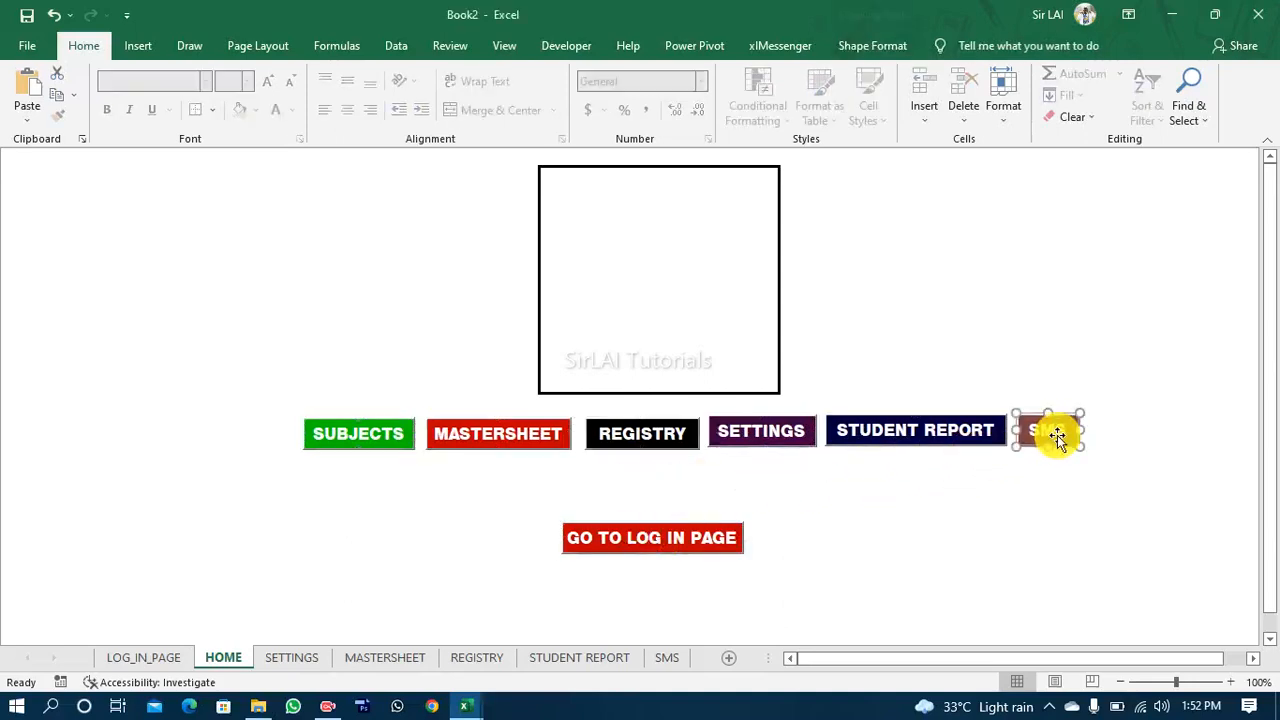
drag(697, 543, 743, 487)
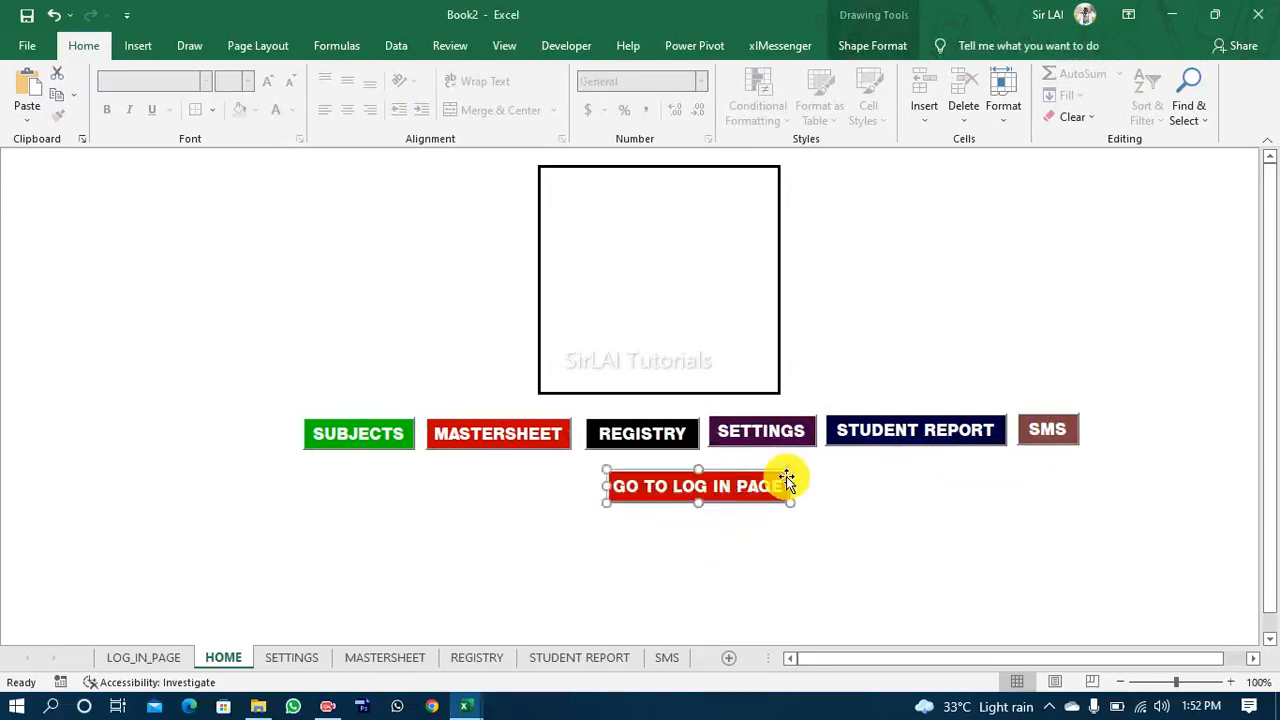
Step: Select all seven buttons together and nudge them left until they are centred under the bordered box
ctrl+click(1061, 430)
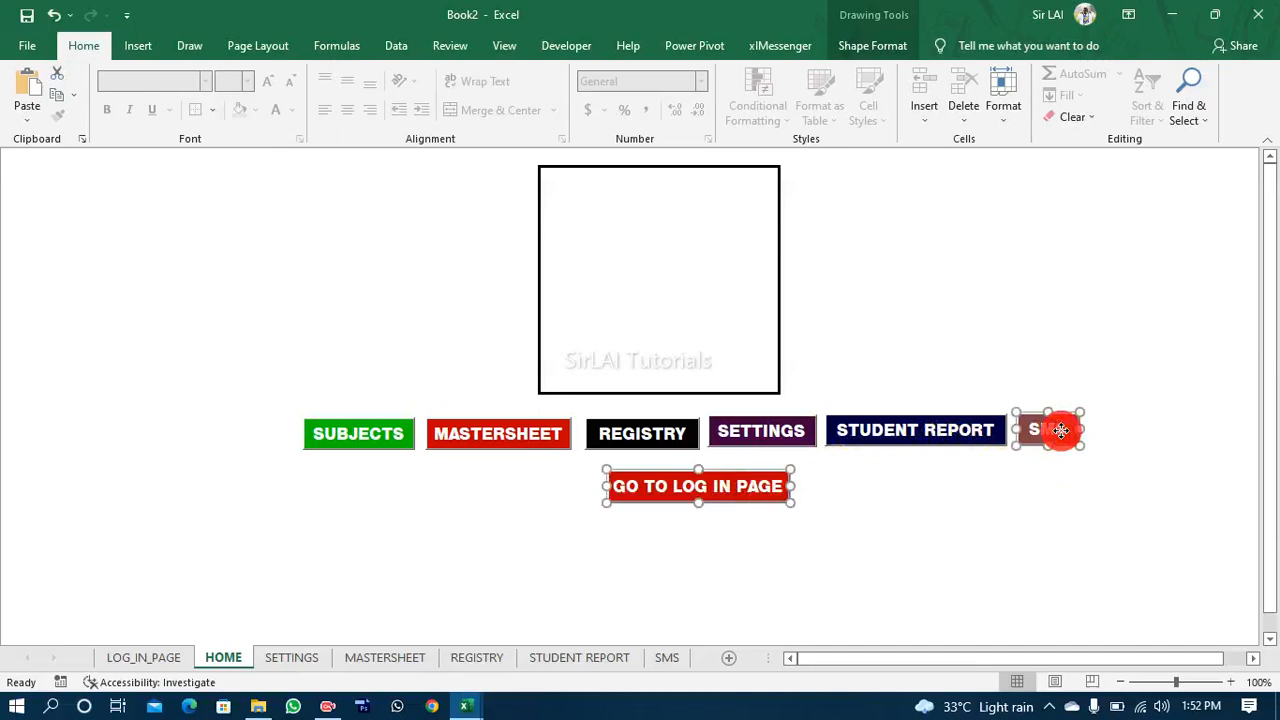
ctrl+click(937, 429)
mouse_move(937, 429)
mouse_down()
mouse_move(636, 429)
mouse_move(934, 434)
mouse_up()
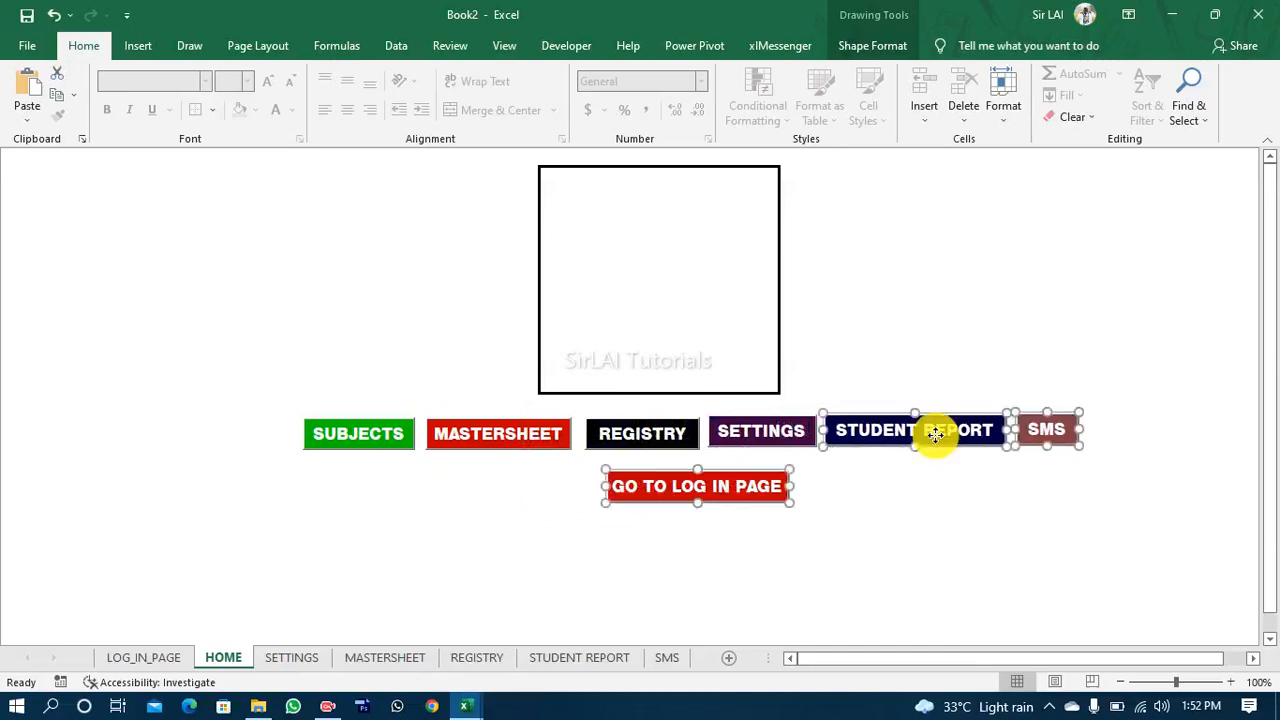
ctrl+click(752, 422)
ctrl+click(640, 431)
ctrl+click(503, 431)
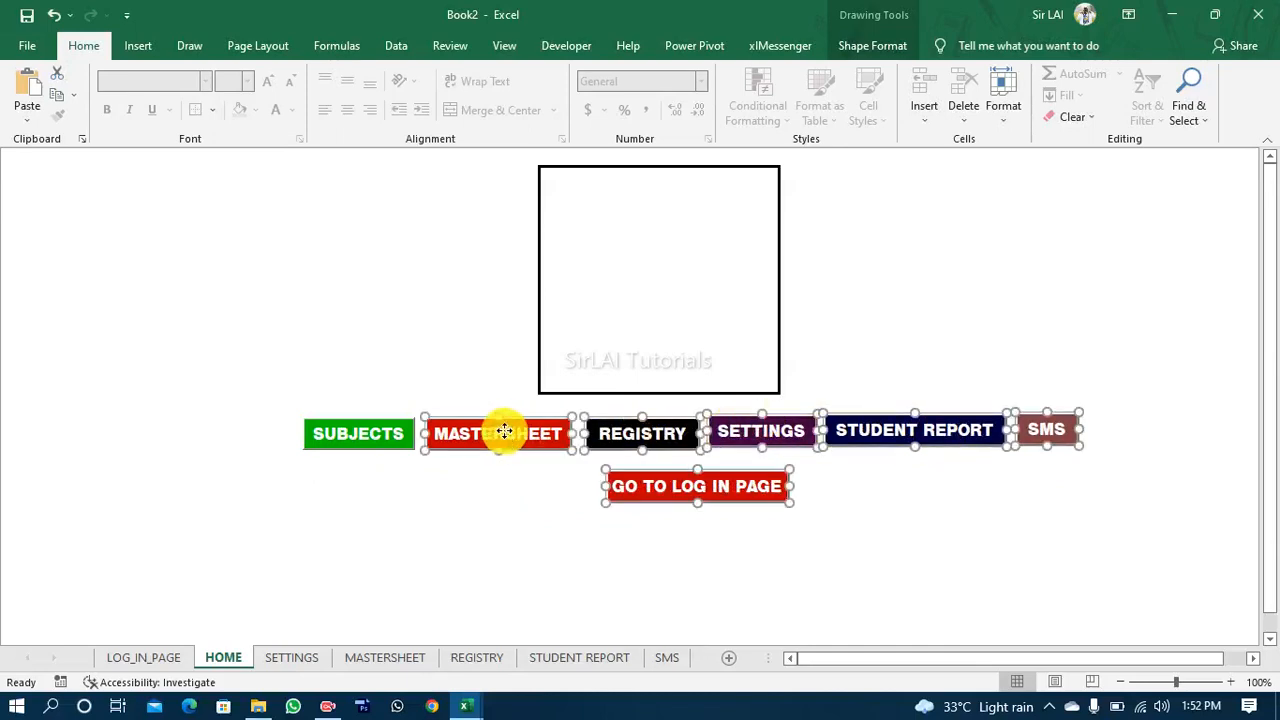
key(Left)
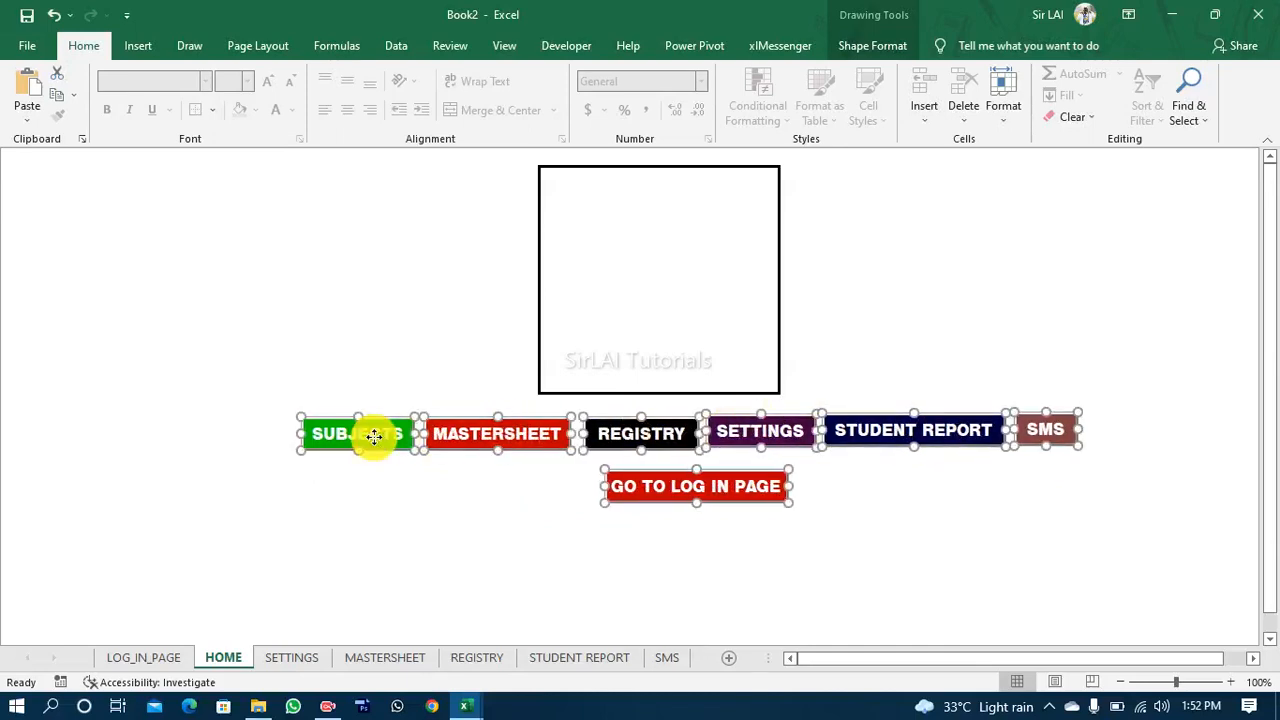
key(Left)
key(Left)
key(Left)
key(Left)
key(Left)
key(Left)
key(Left)
key(Left)
key(Left)
key(Left)
key(Left)
key(Left)
key(Left)
key(Left)
key(Left)
key(Left)
key(Left)
key(Left)
key(Left)
key(Left)
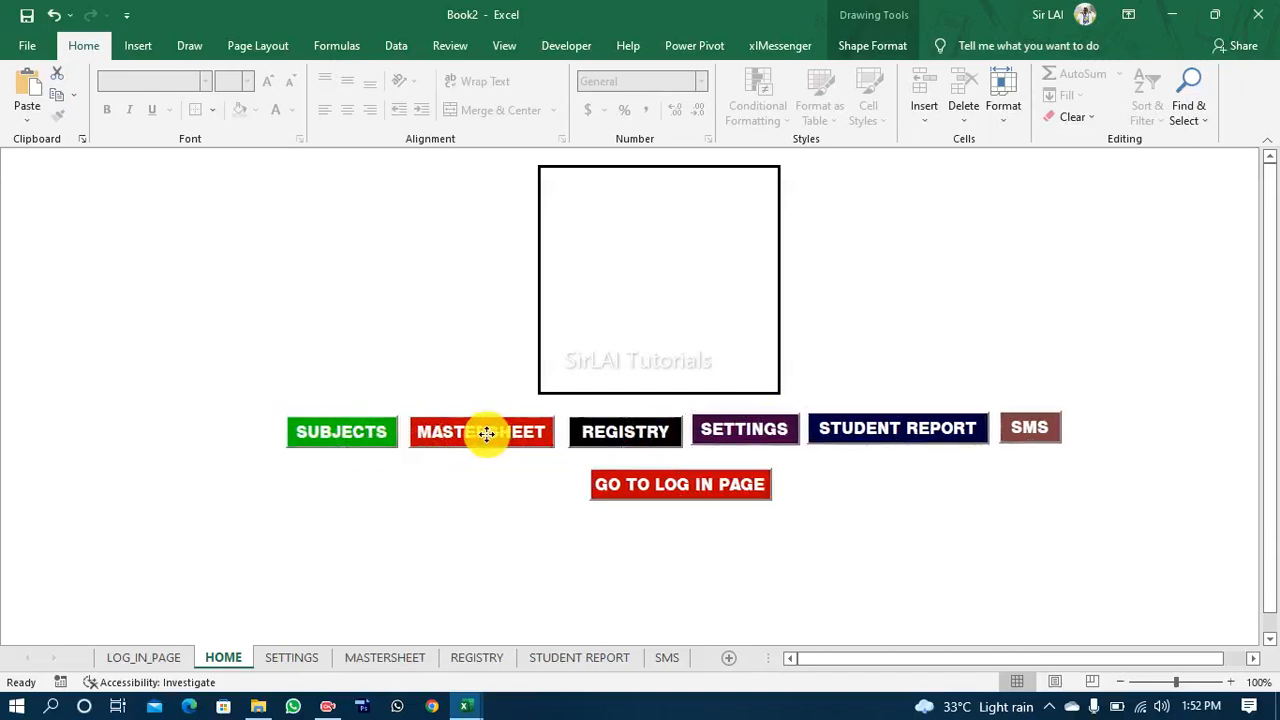
key(Left)
key(Left)
key(Left)
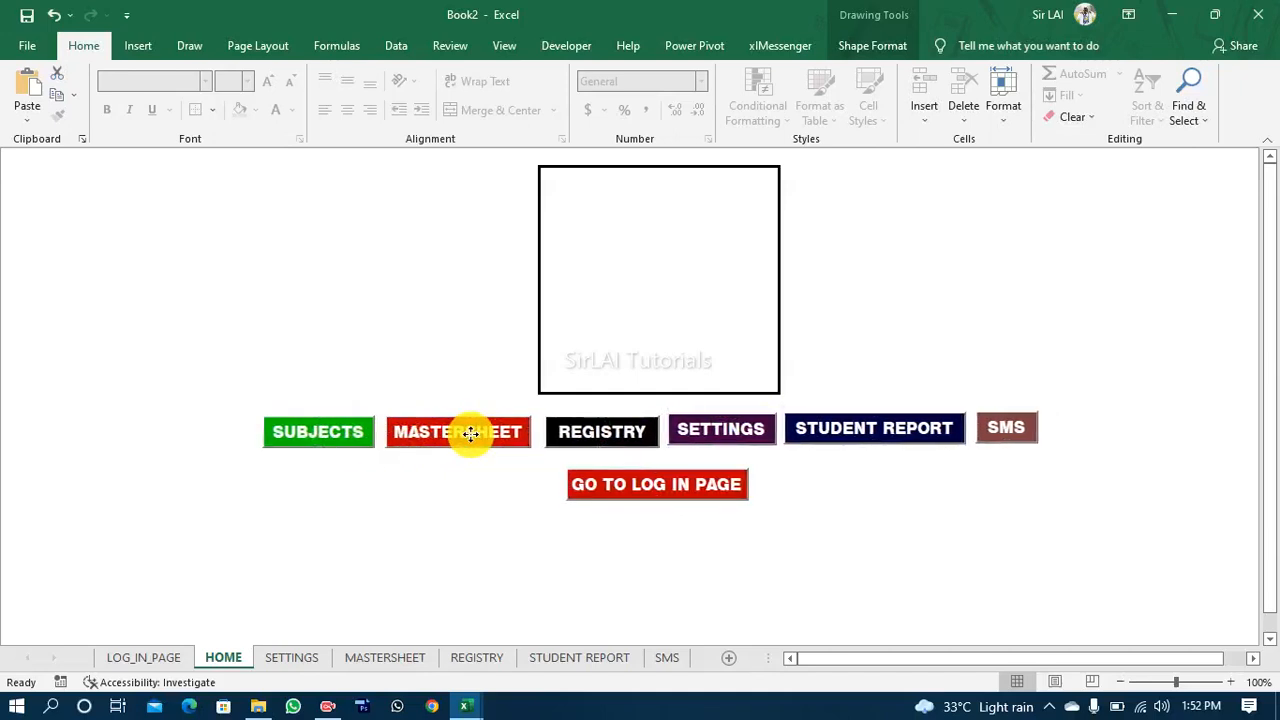
click(823, 502)
Step: Insert a text box that fills most of the area inside the thick-bordered box above the buttons
click(691, 289)
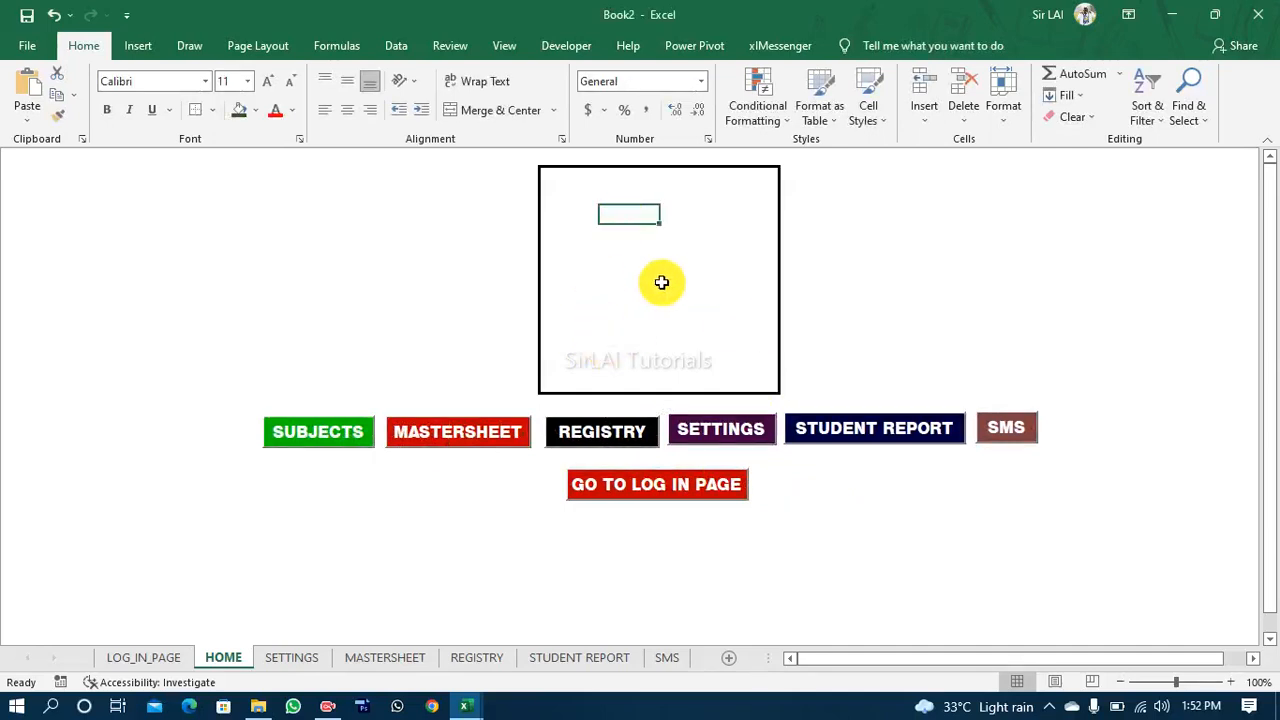
click(146, 50)
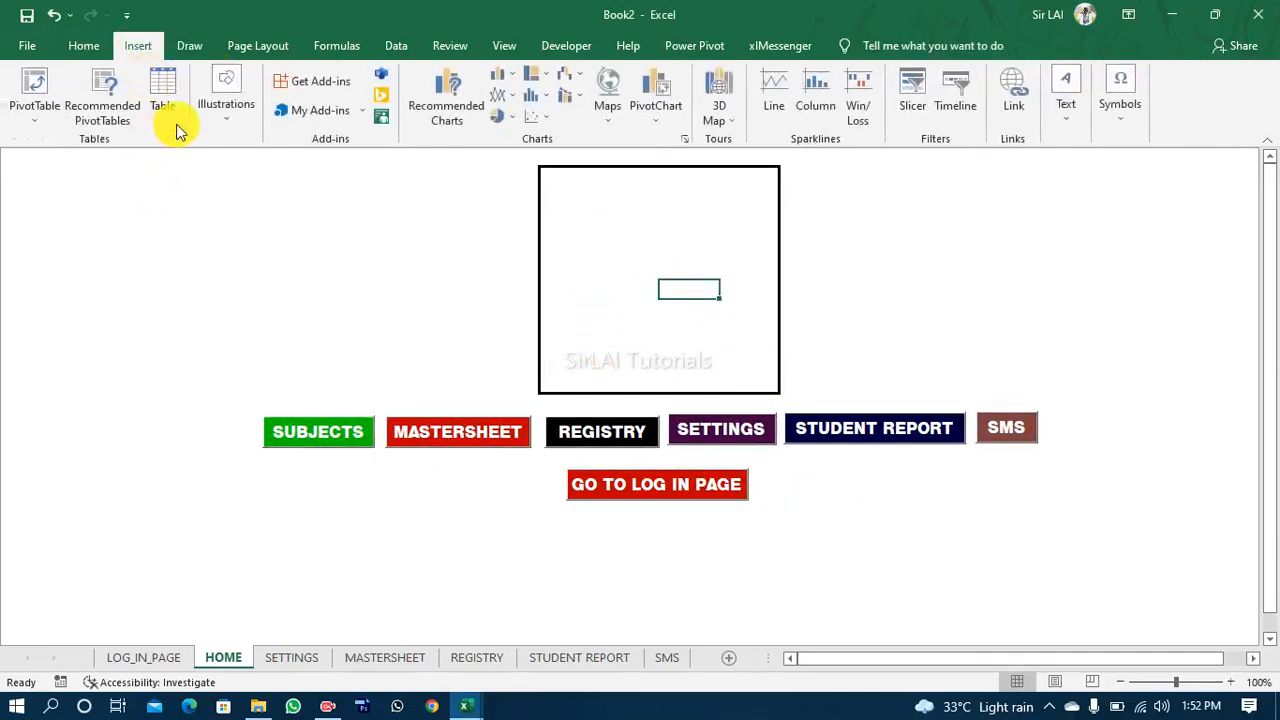
click(226, 122)
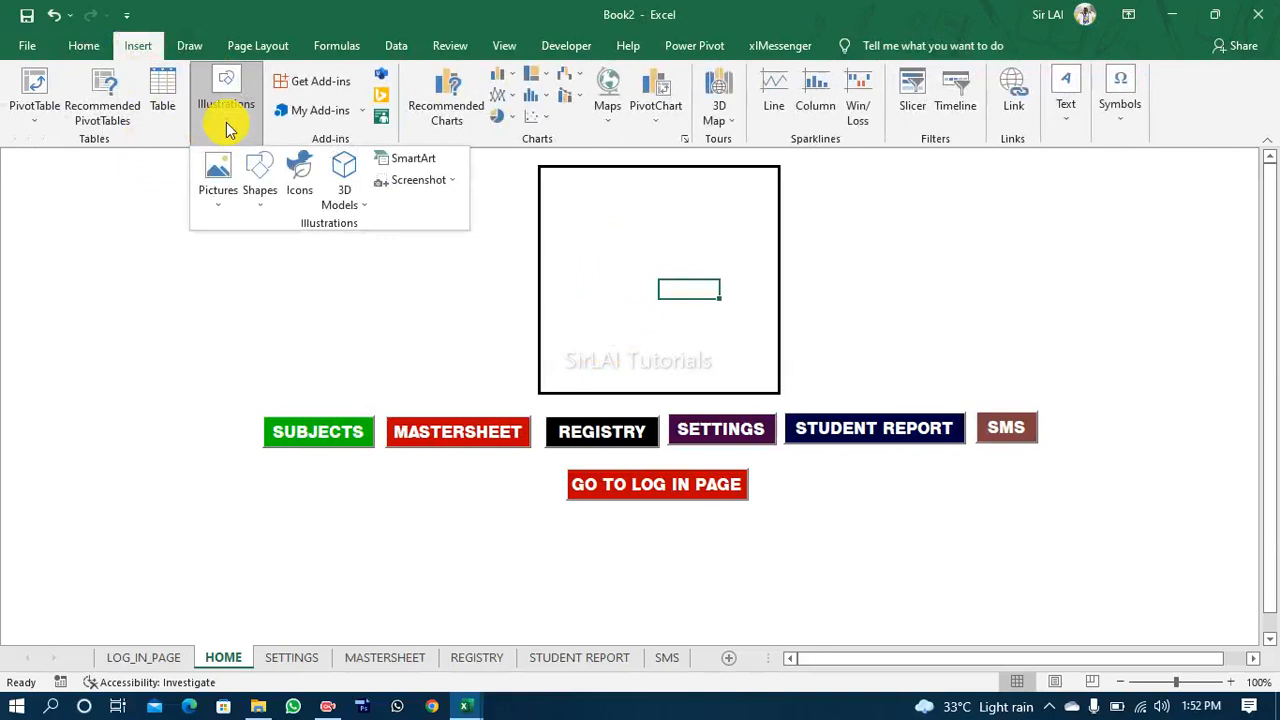
click(222, 208)
click(258, 200)
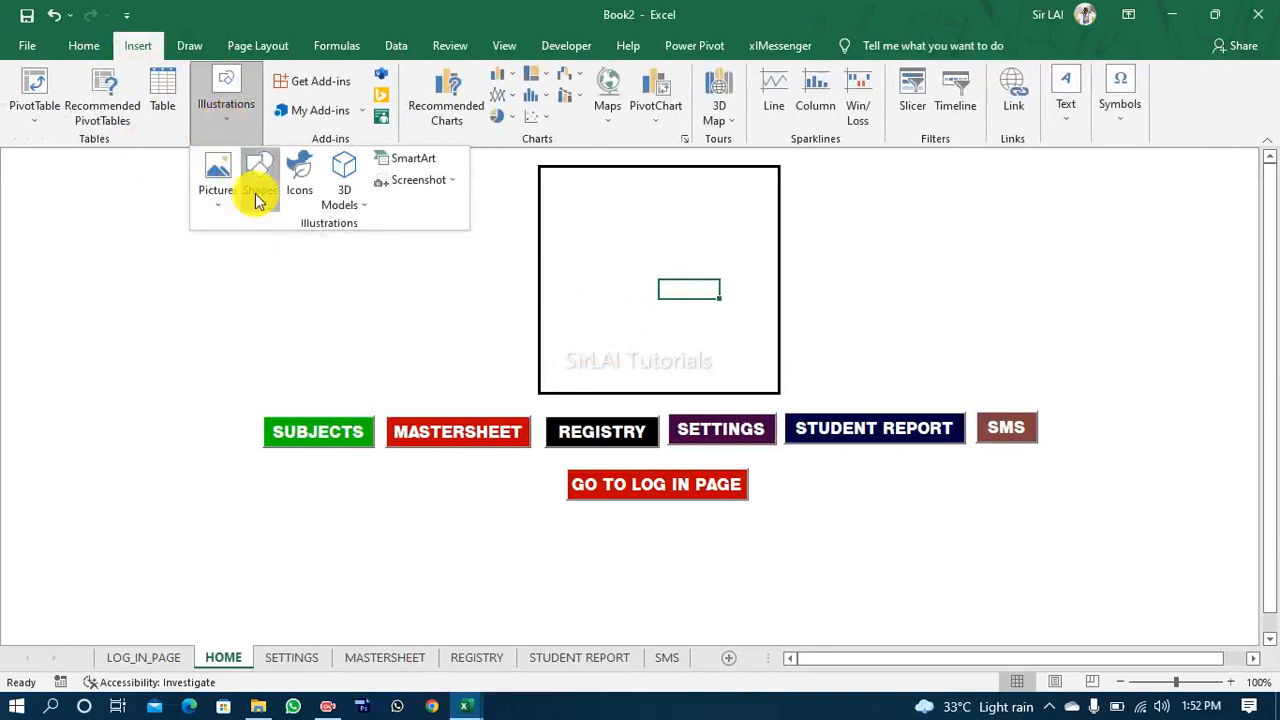
click(258, 200)
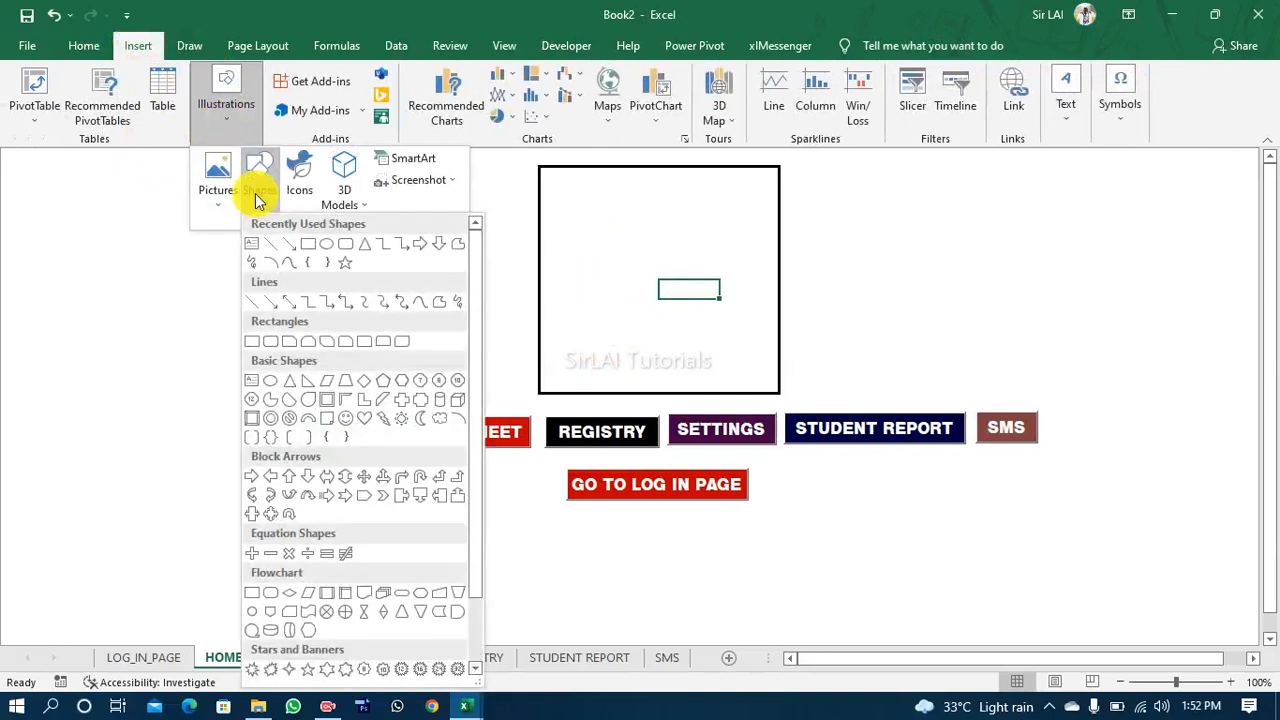
click(252, 245)
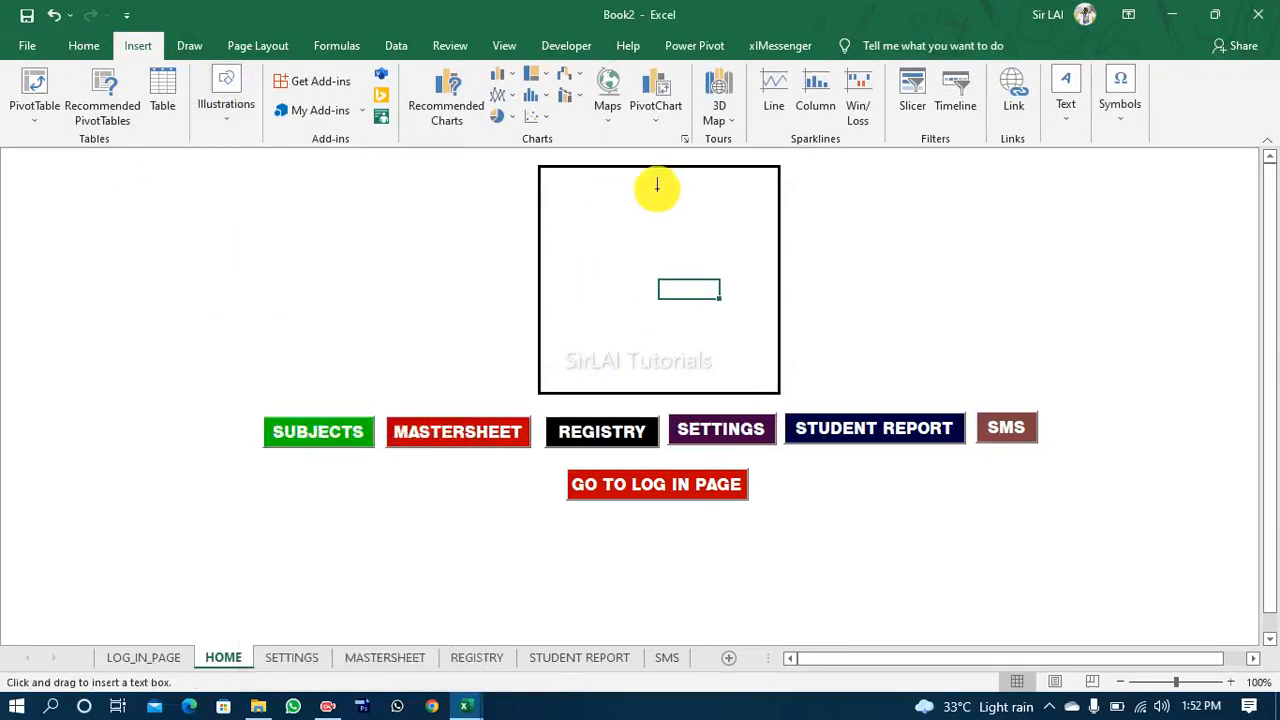
mouse_move(556, 195)
mouse_down()
mouse_move(697, 329)
mouse_move(764, 359)
mouse_up()
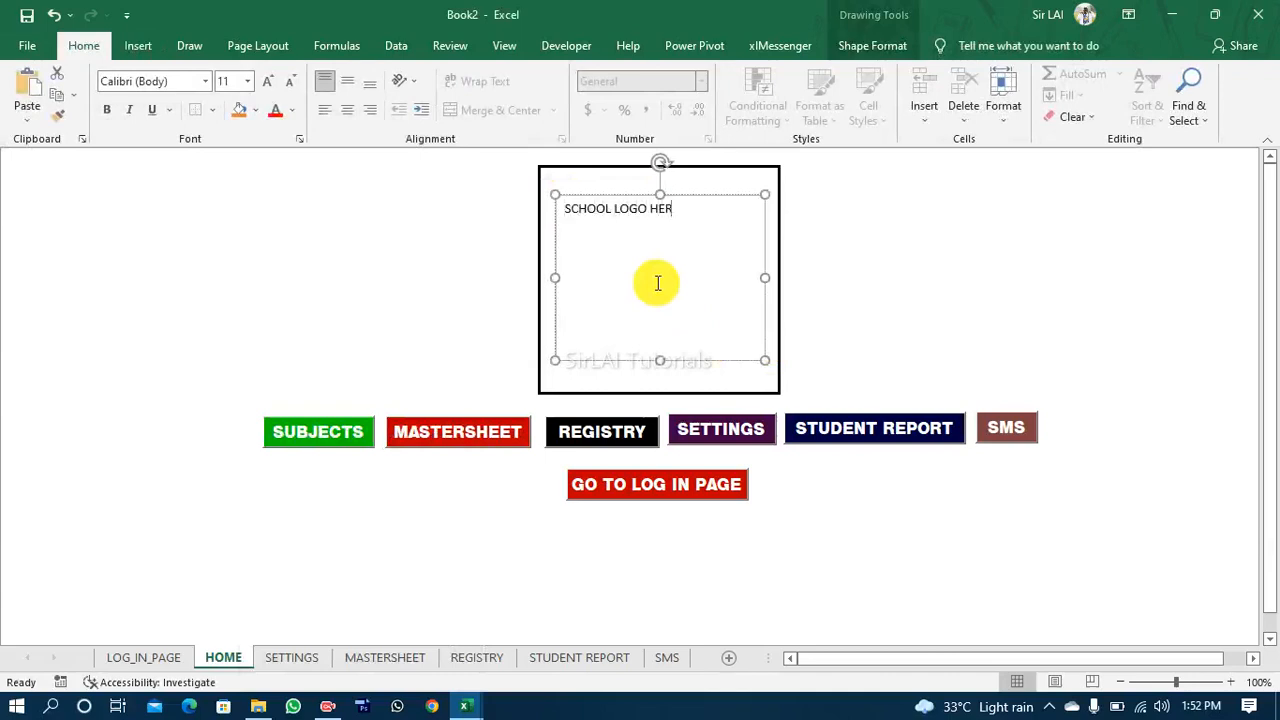
Step: Enlarge the SCHOOL LOGO HERE text to size 28 and centre it horizontally and vertically in its text box
key(ctrl+a)
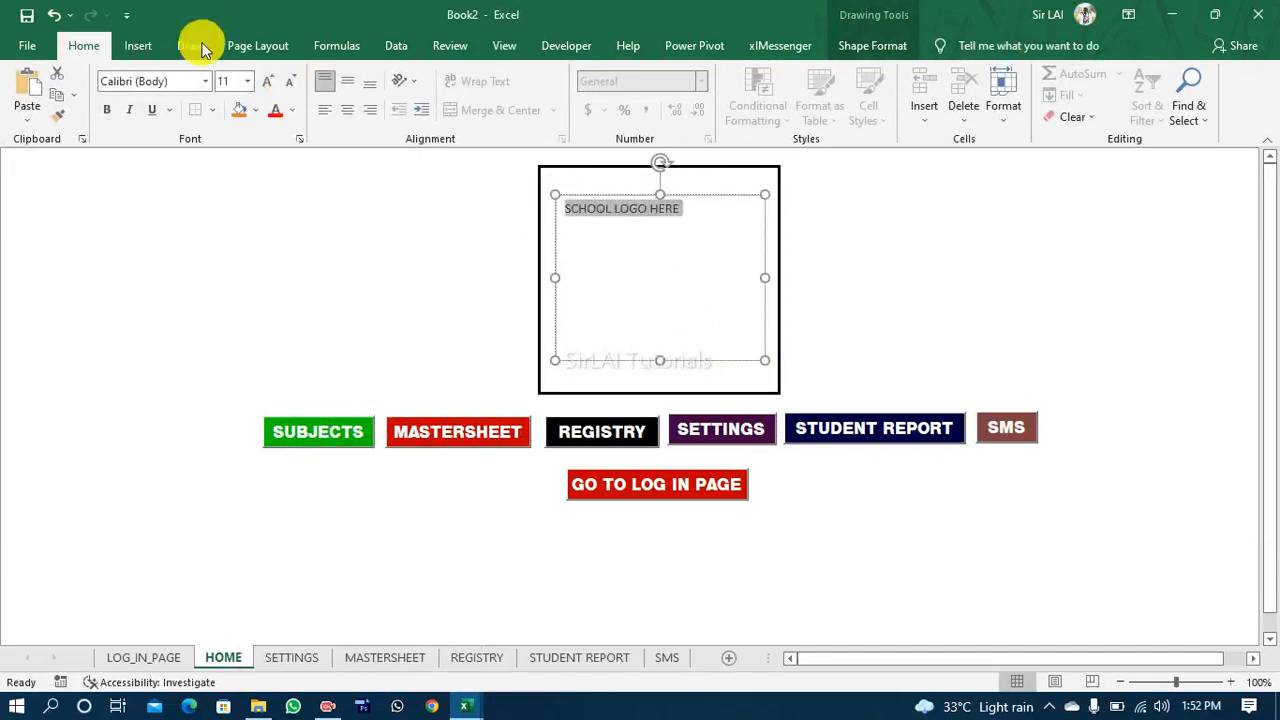
key(ctrl+shift+period)
key(ctrl+shift+period)
key(ctrl+shift+period)
key(ctrl+shift+period)
key(ctrl+shift+period)
key(ctrl+shift+period)
key(ctrl+shift+period)
key(ctrl+shift+period)
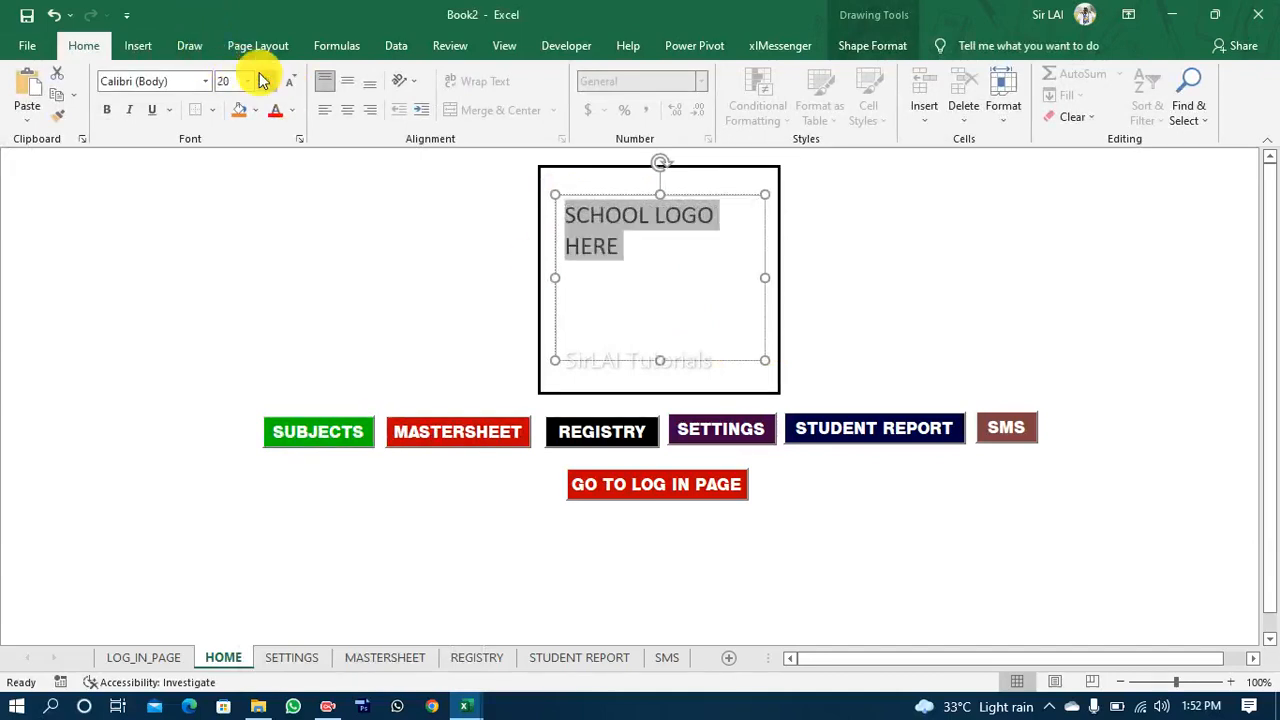
click(348, 88)
click(350, 110)
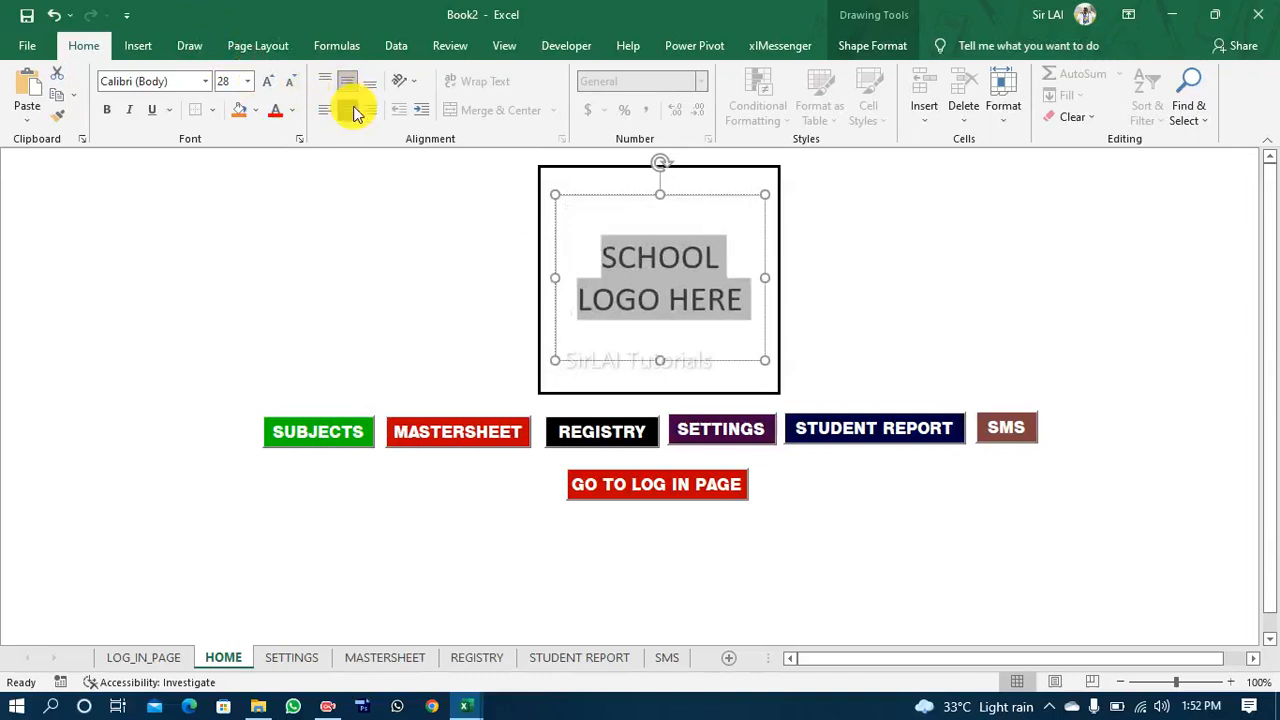
Step: Make the SCHOOL LOGO HERE text bold and red
click(108, 110)
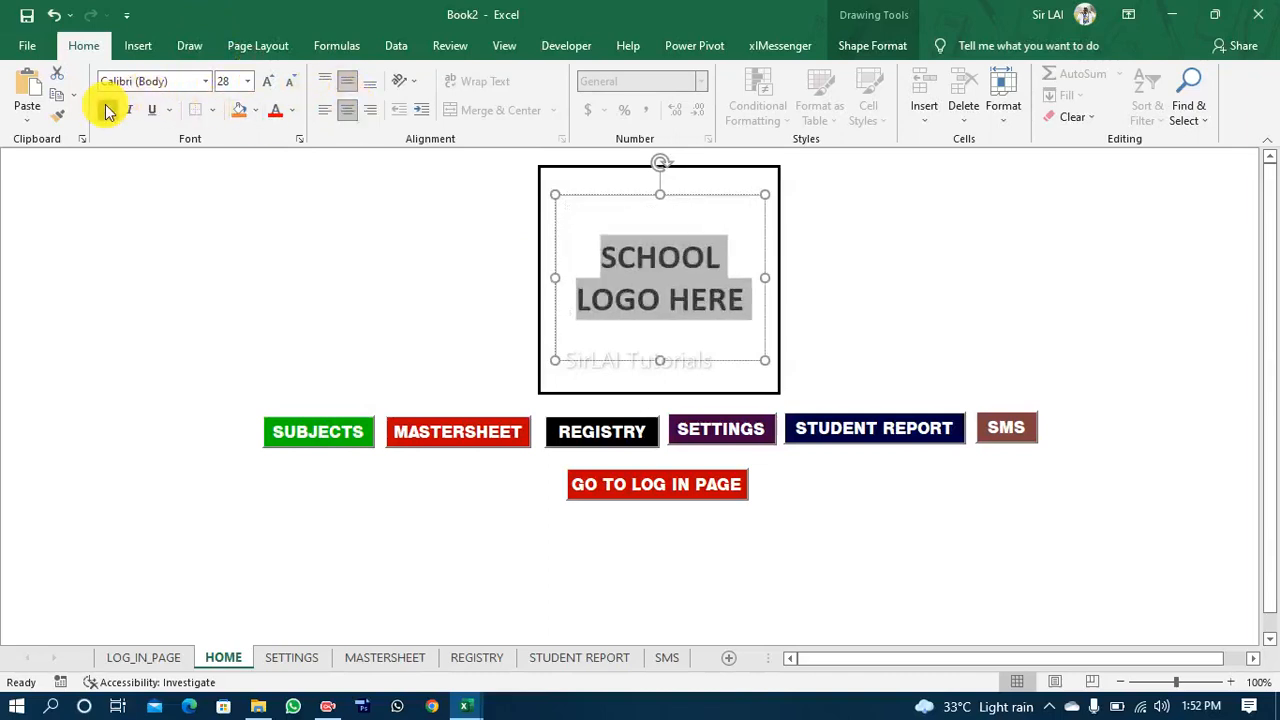
click(276, 112)
click(380, 251)
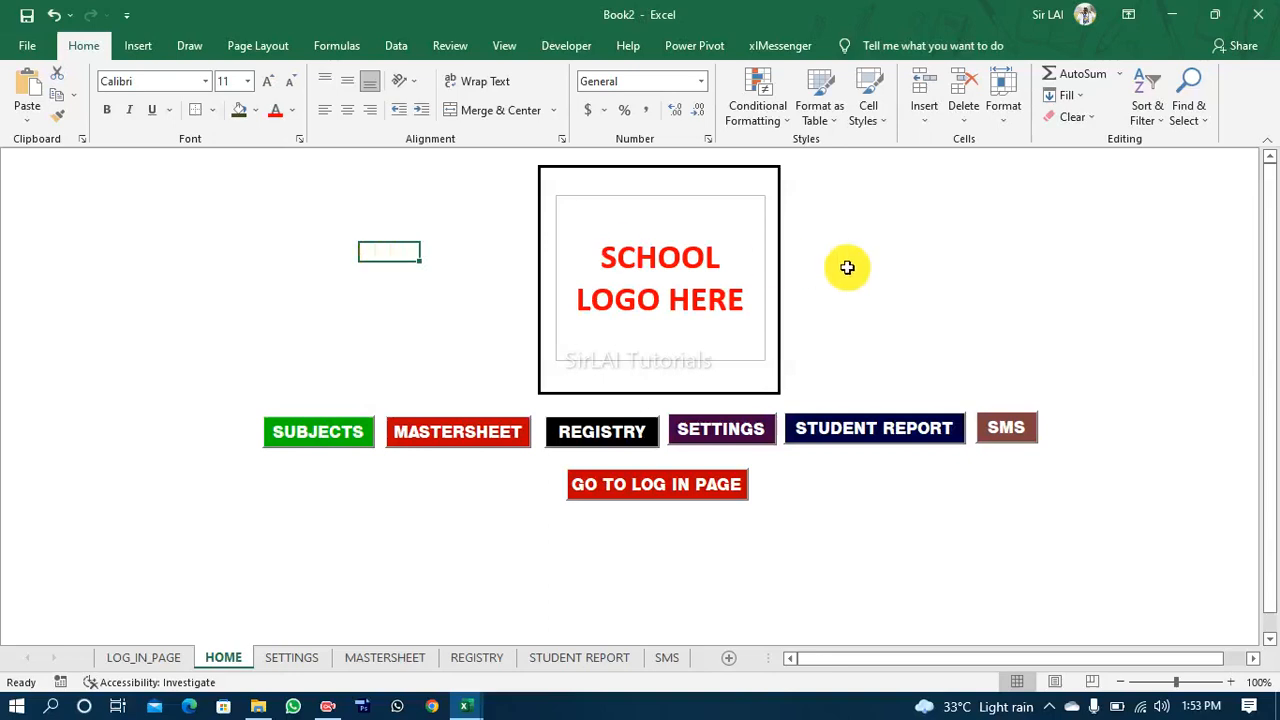
Step: Remove the fill and outline from the SCHOOL LOGO HERE text box
click(742, 357)
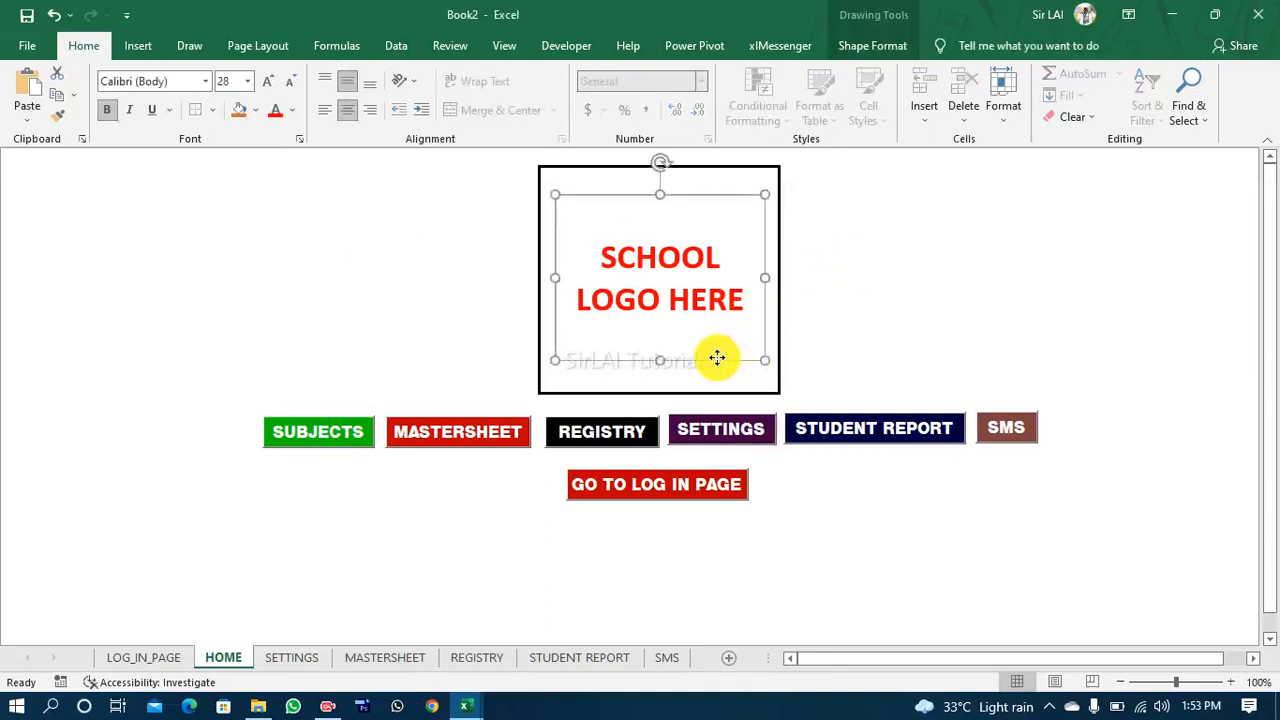
click(849, 51)
click(468, 74)
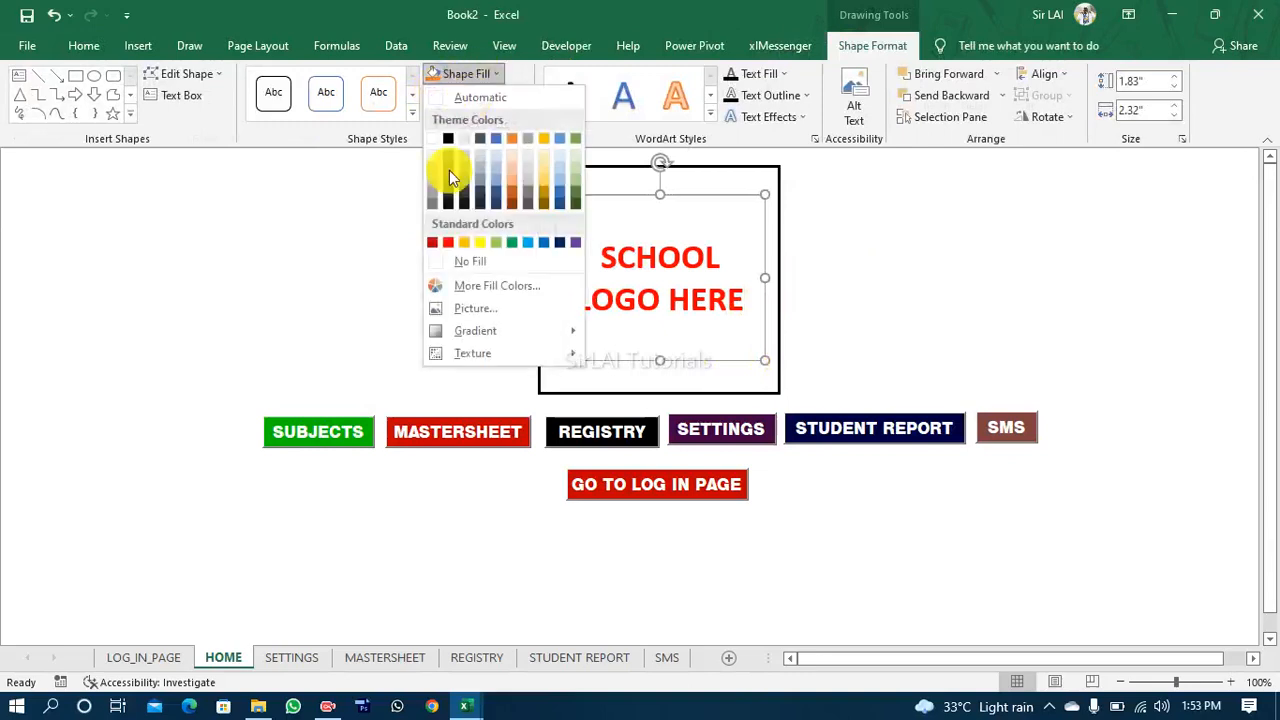
click(466, 263)
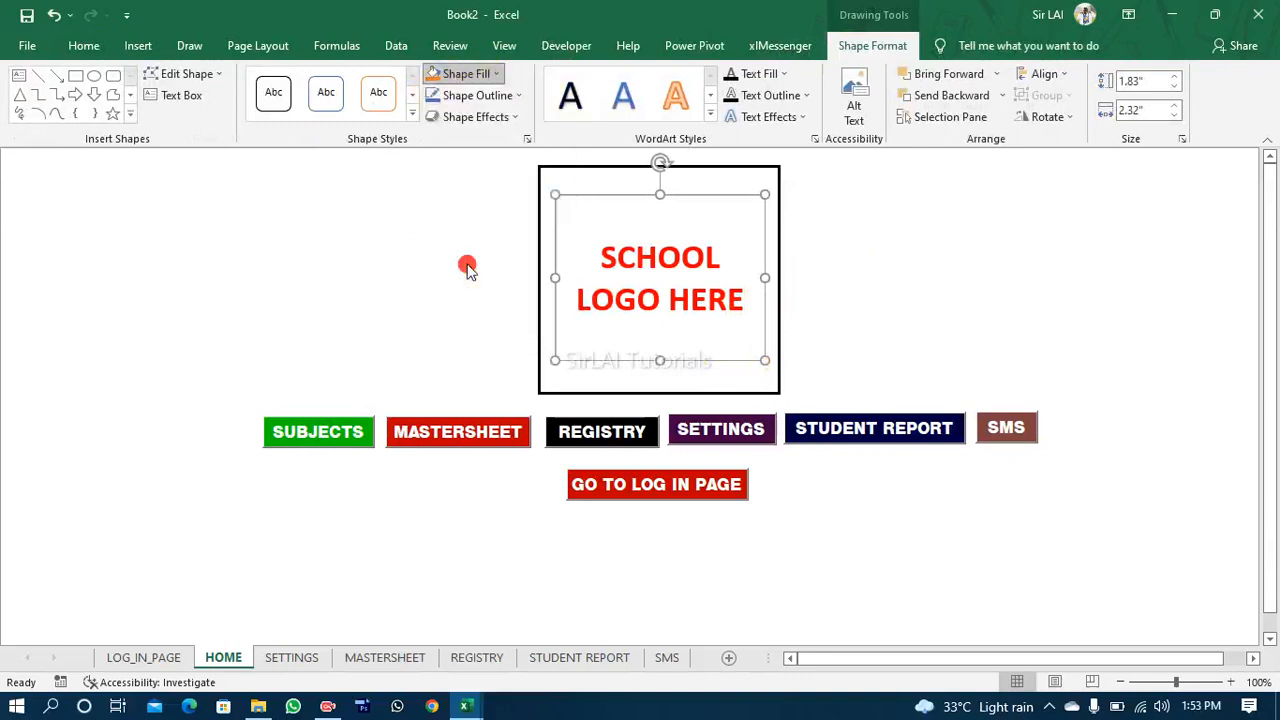
click(506, 96)
click(486, 286)
click(438, 275)
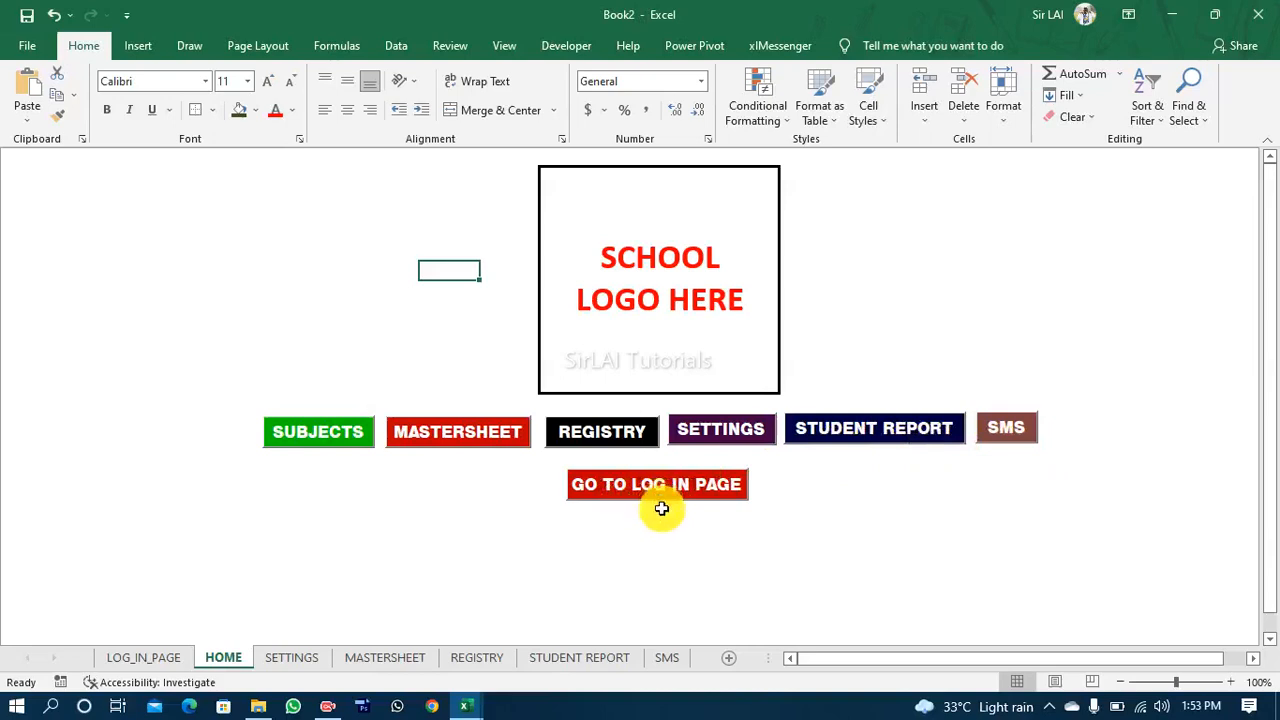
click(689, 572)
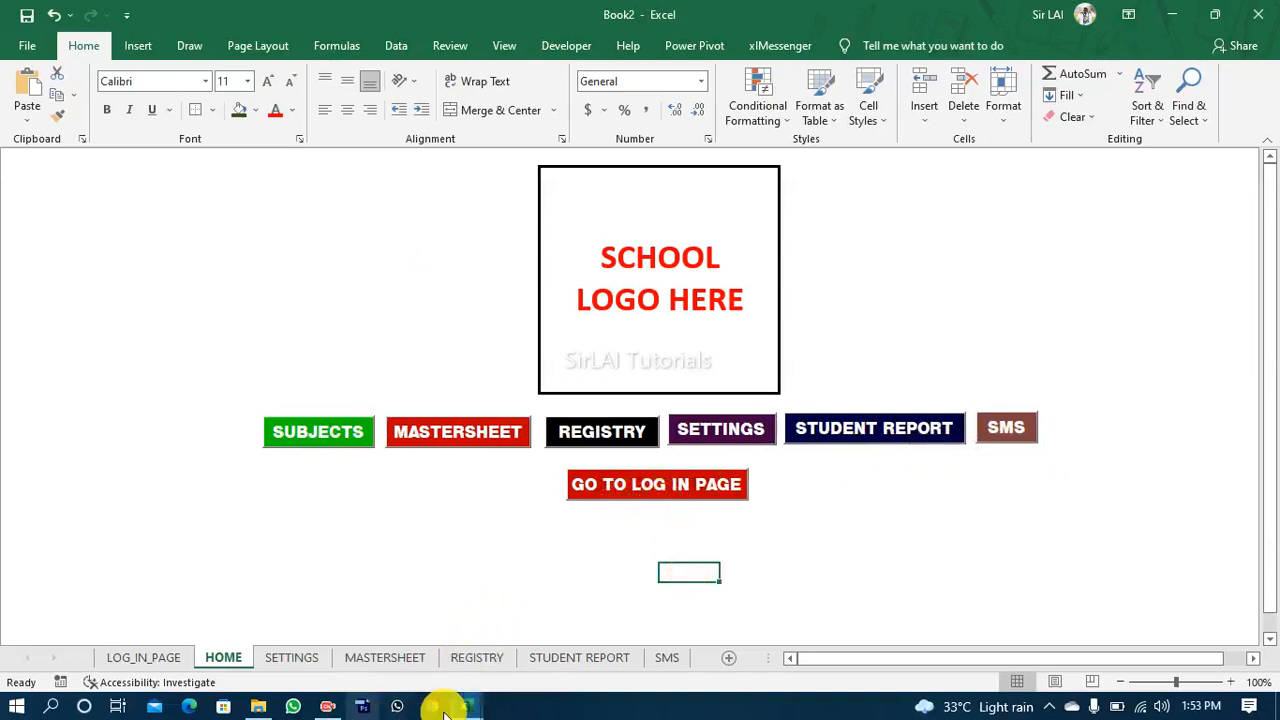
Step: Look at the home page design in the REPORT JHS 1 - 3.xlsm workbook and return to Book2
mouse_move(446, 708)
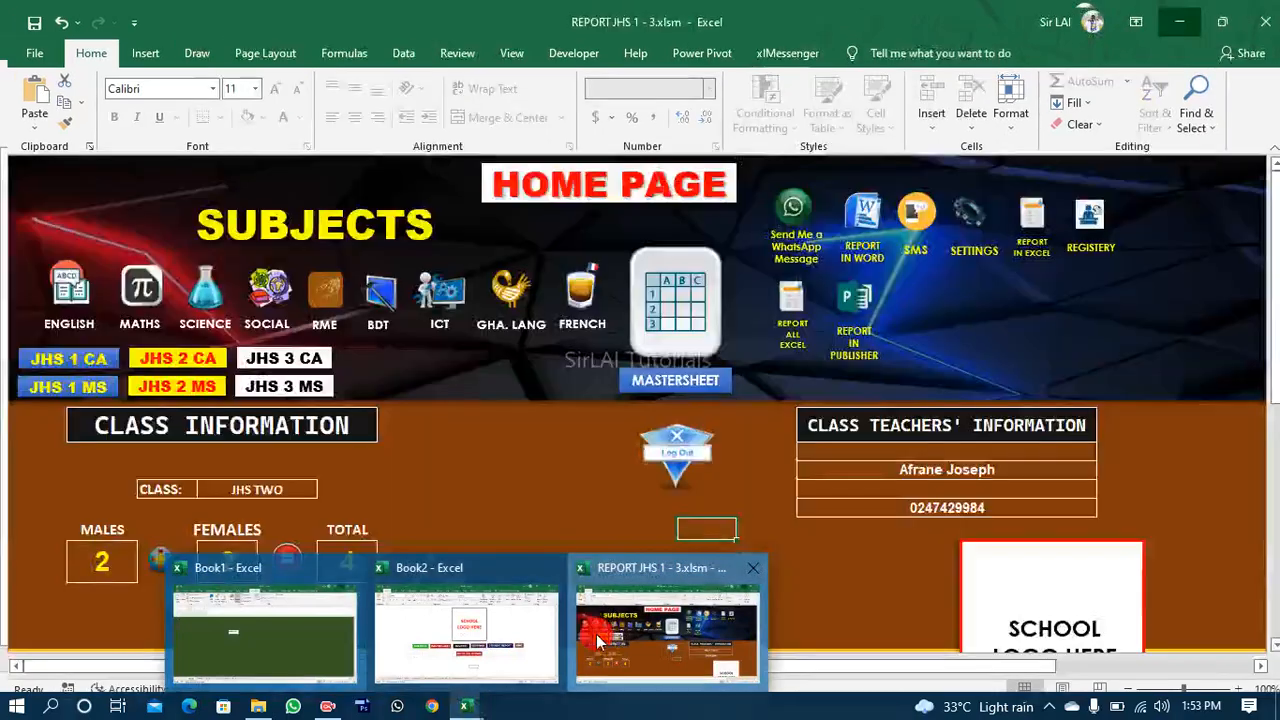
click(596, 634)
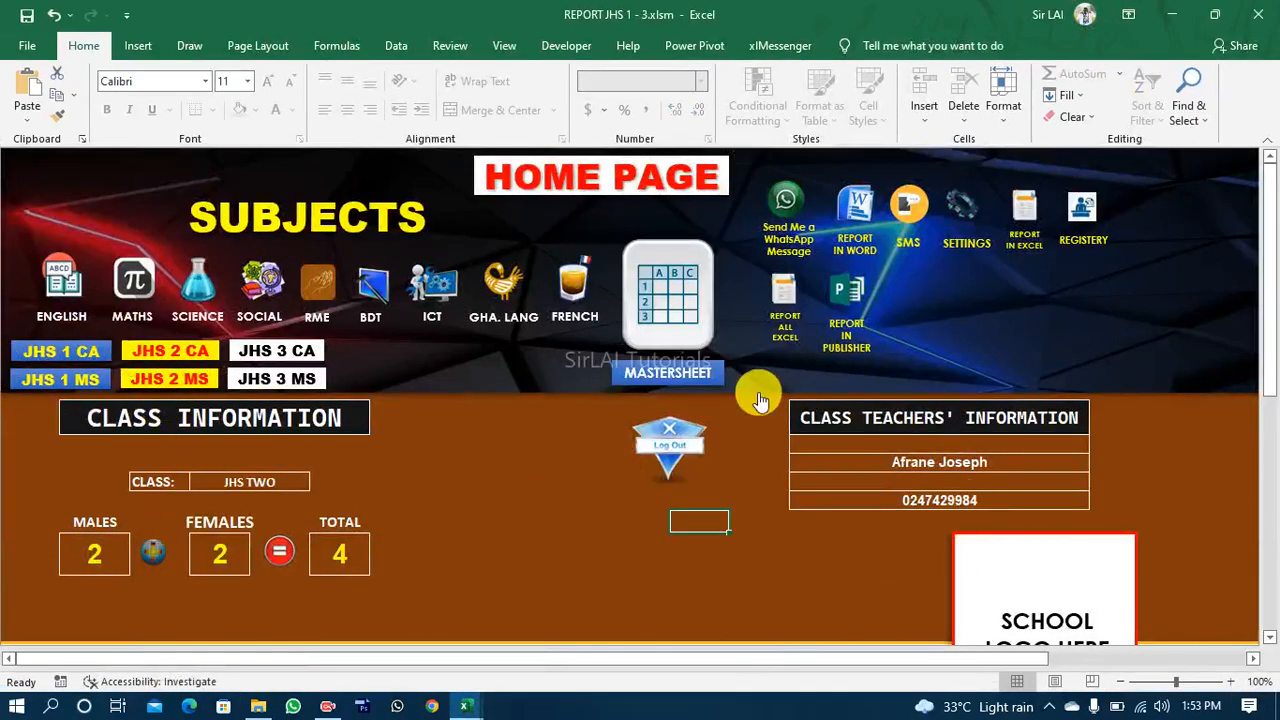
click(1172, 15)
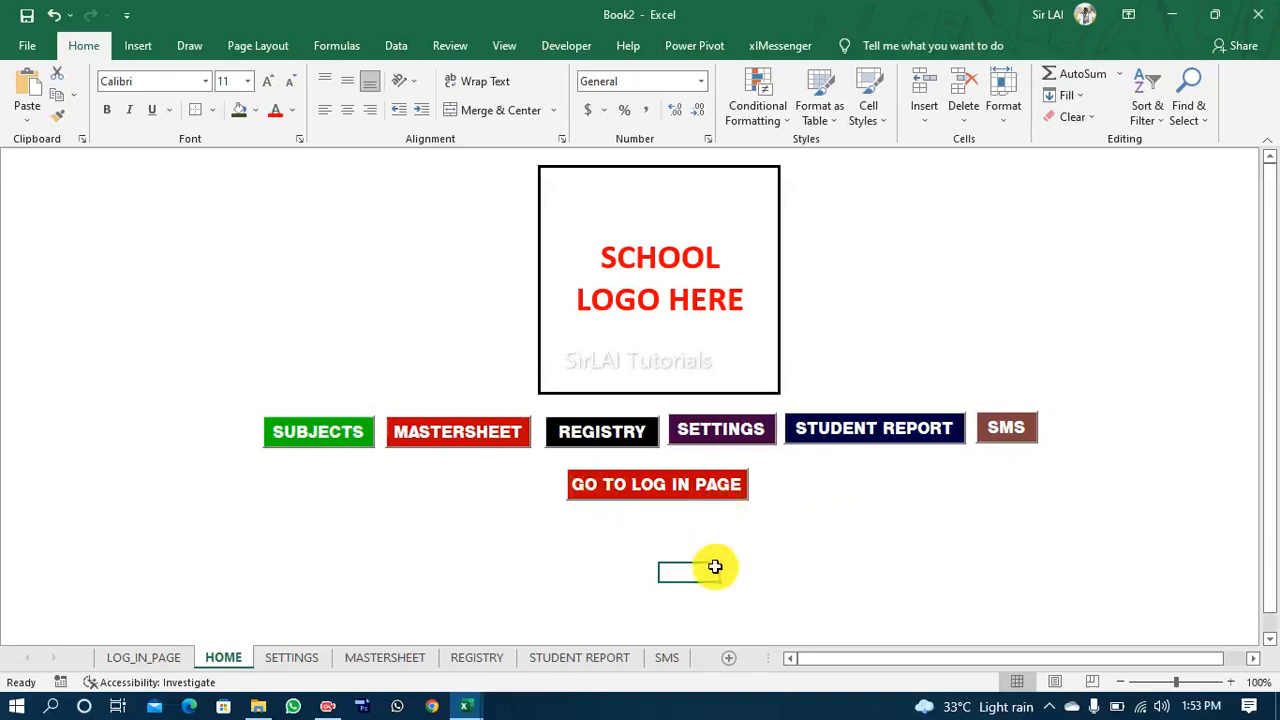
click(366, 354)
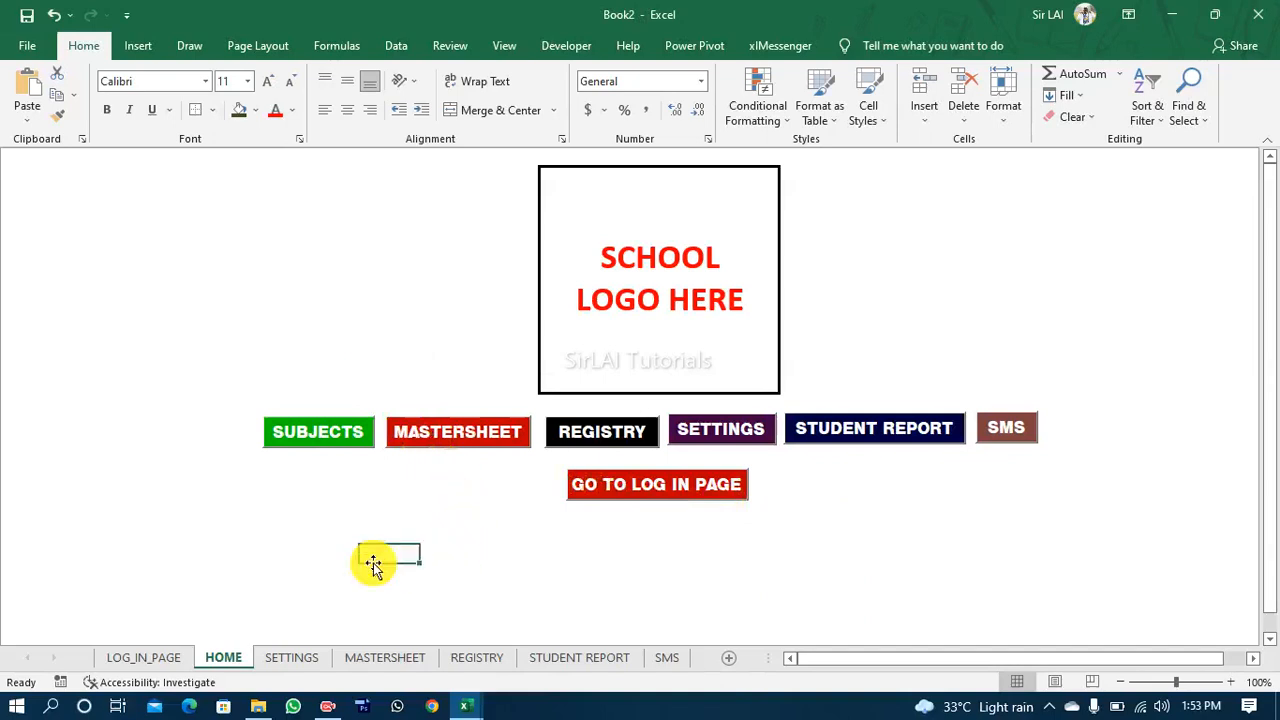
Step: Try dark blue and dark red fills on all cells of the HOME sheet, settling on the darkest theme green
click(272, 315)
key(ctrl+a)
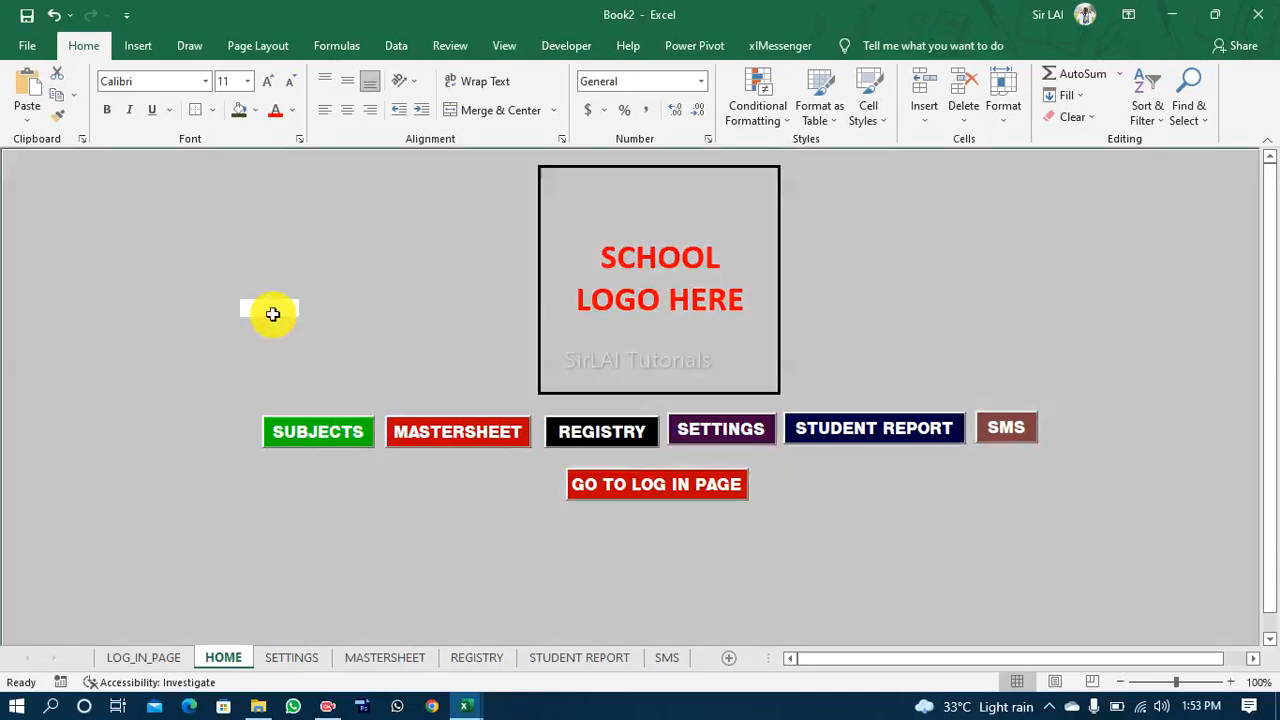
click(256, 111)
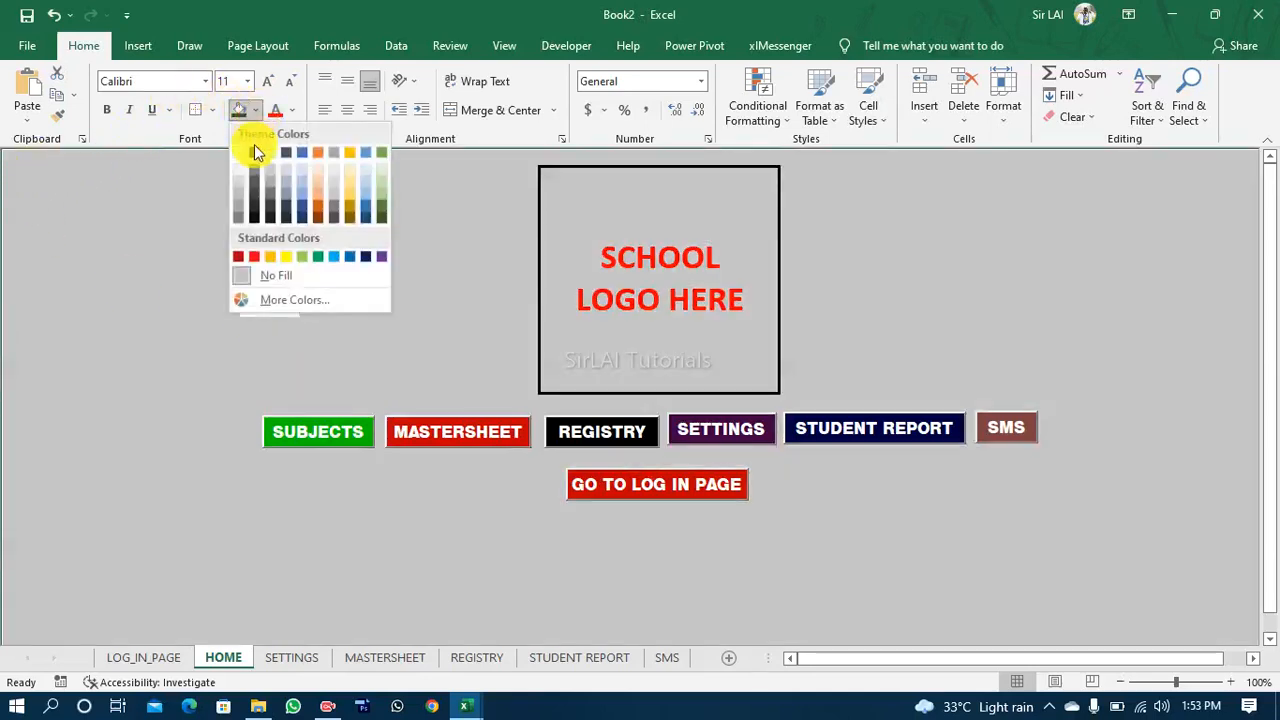
click(301, 219)
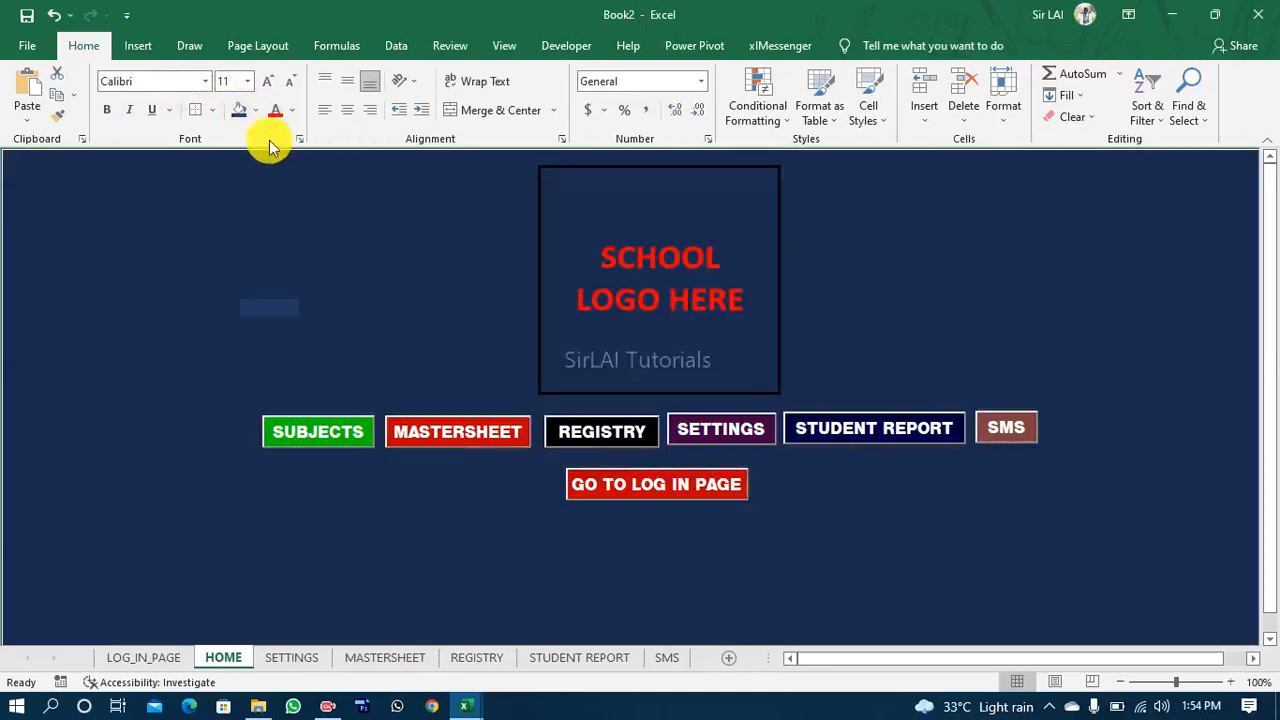
click(254, 111)
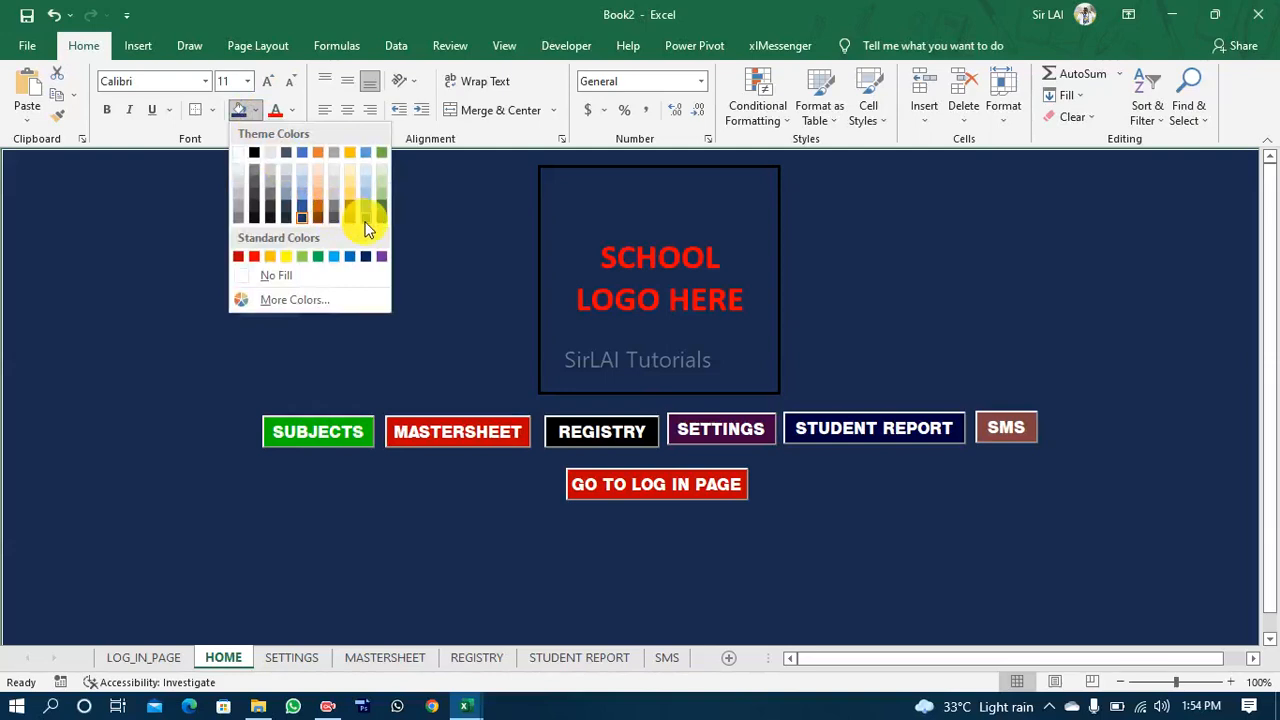
click(238, 257)
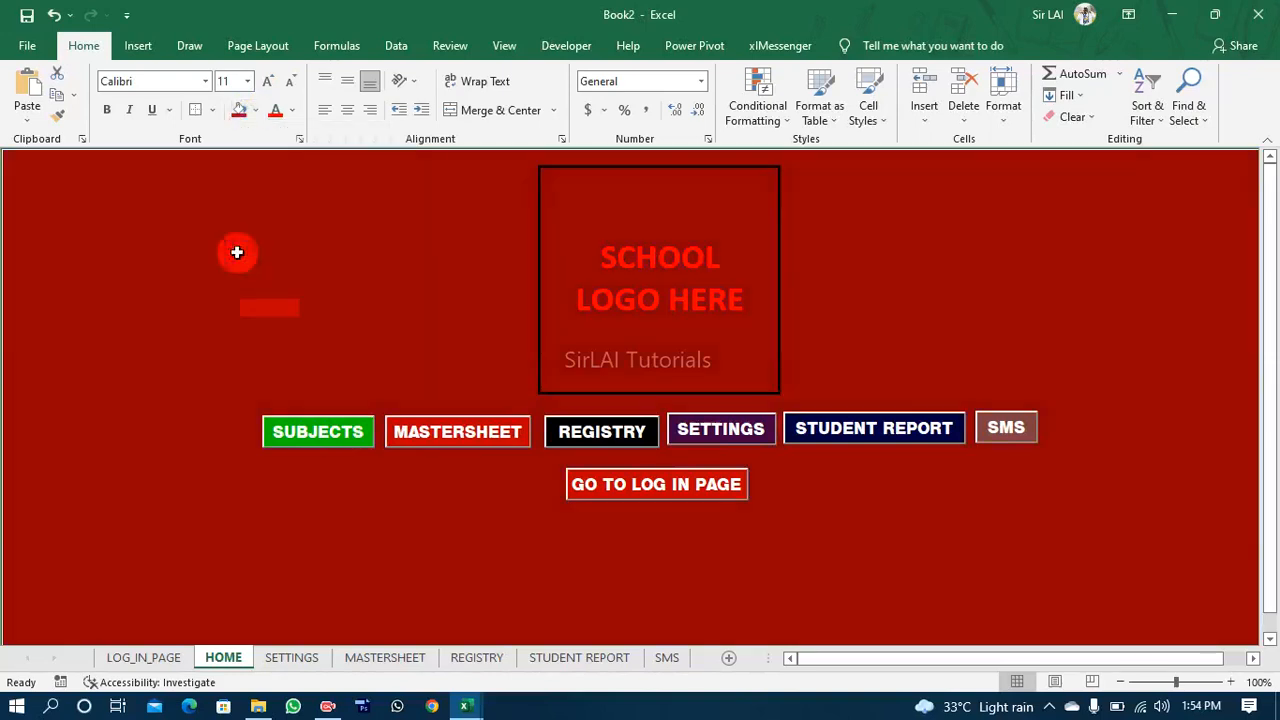
click(256, 112)
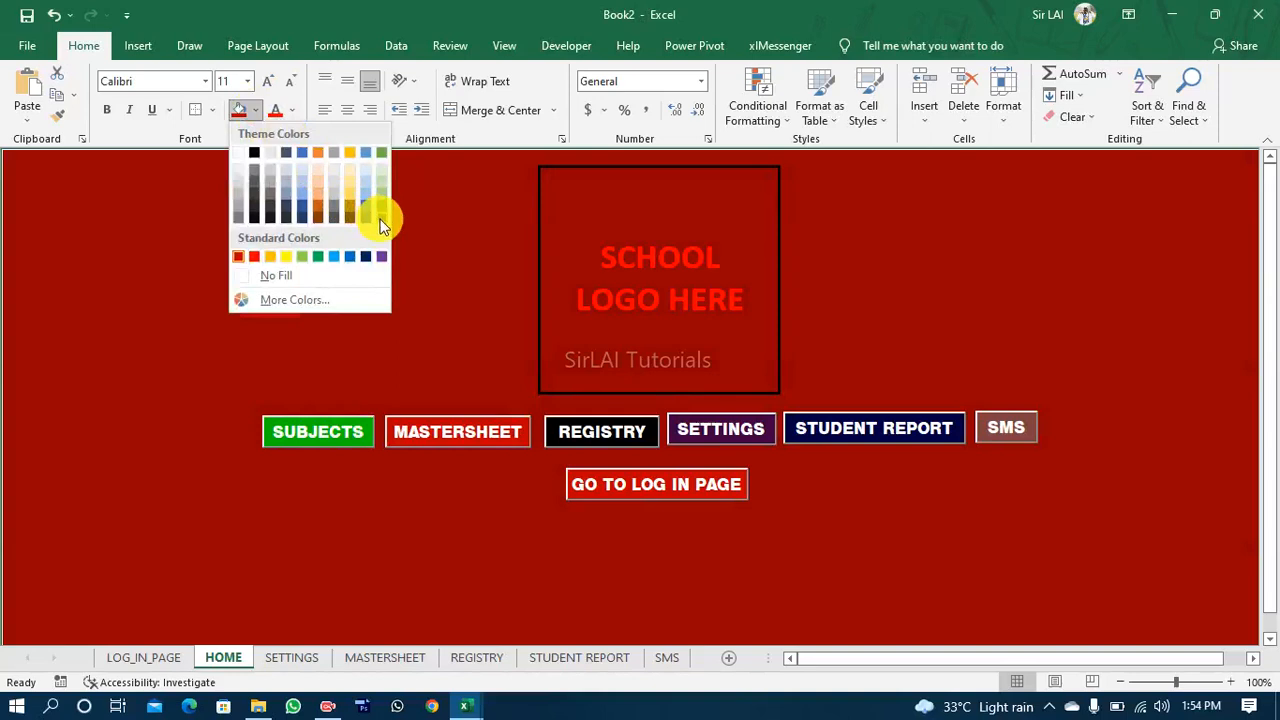
click(380, 218)
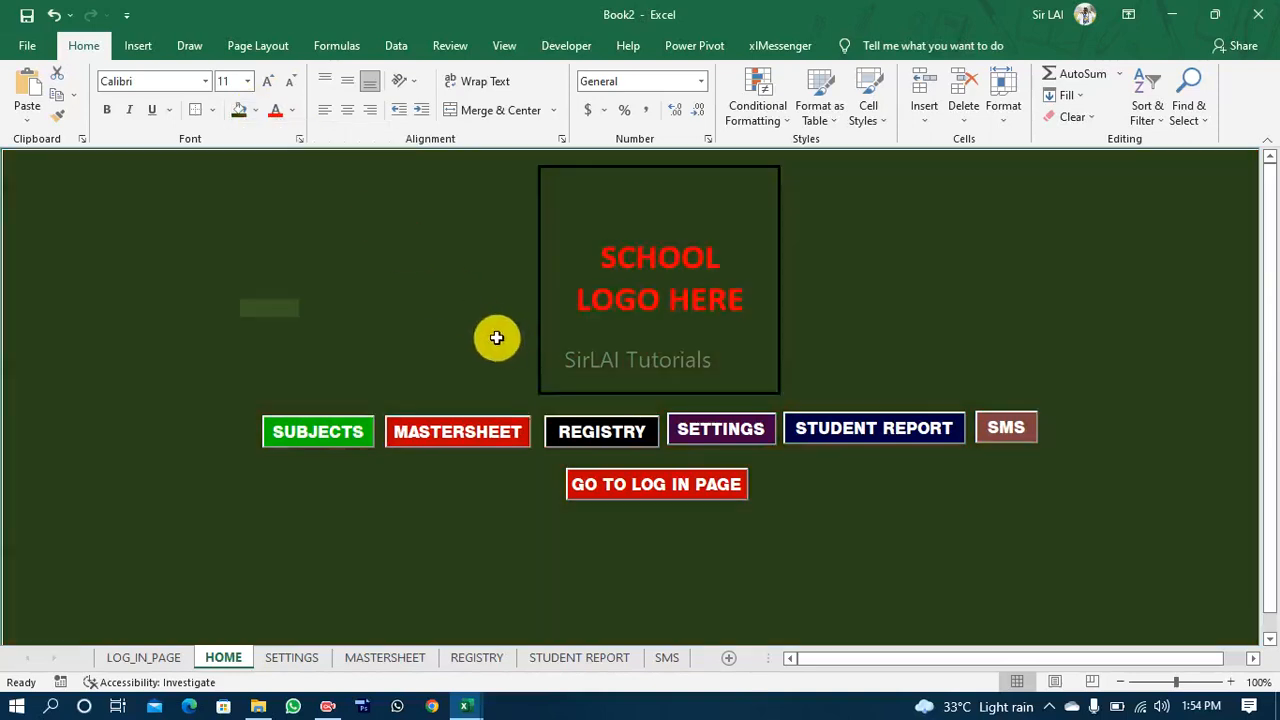
click(463, 322)
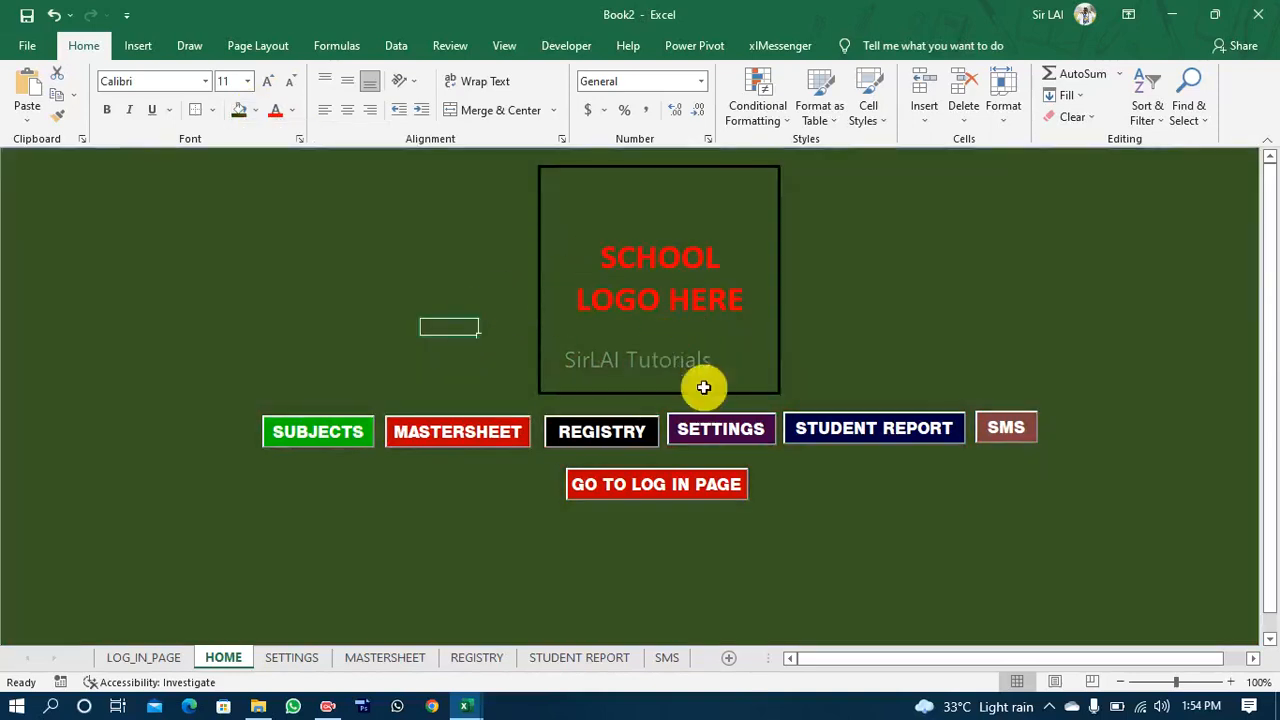
Step: Fill all the cells inside the bordered school logo box with white
click(565, 200)
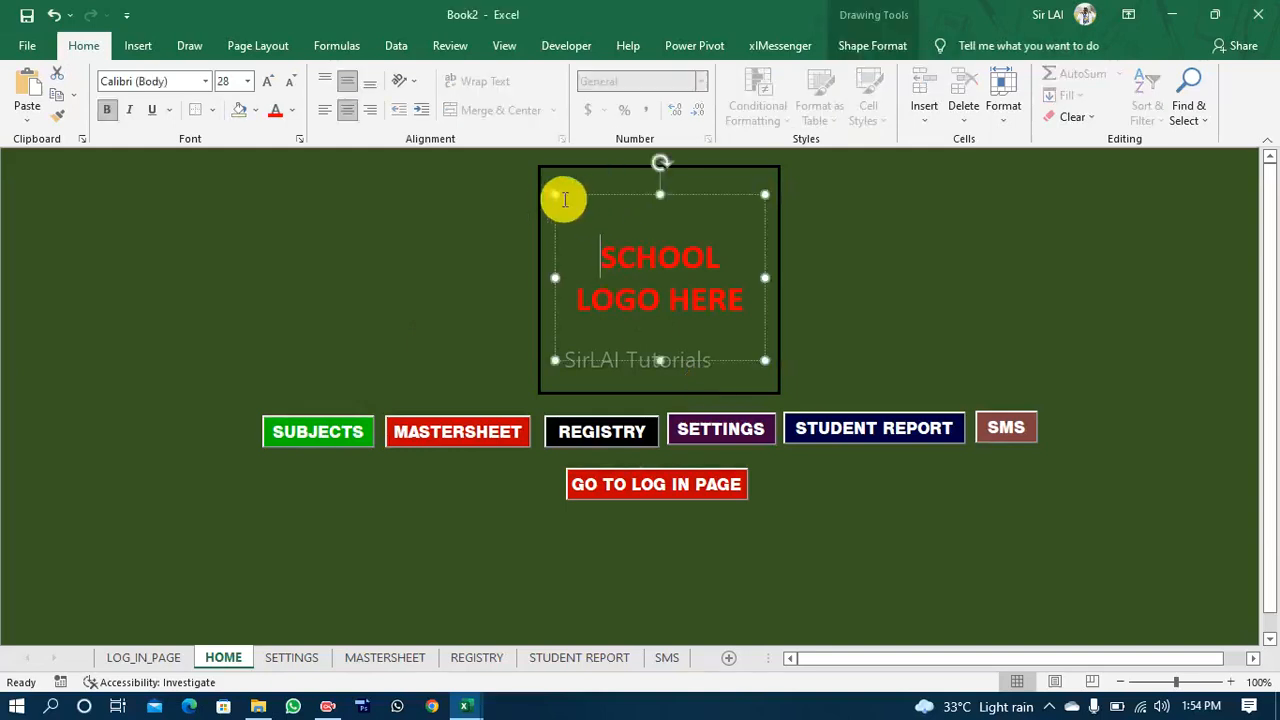
click(551, 181)
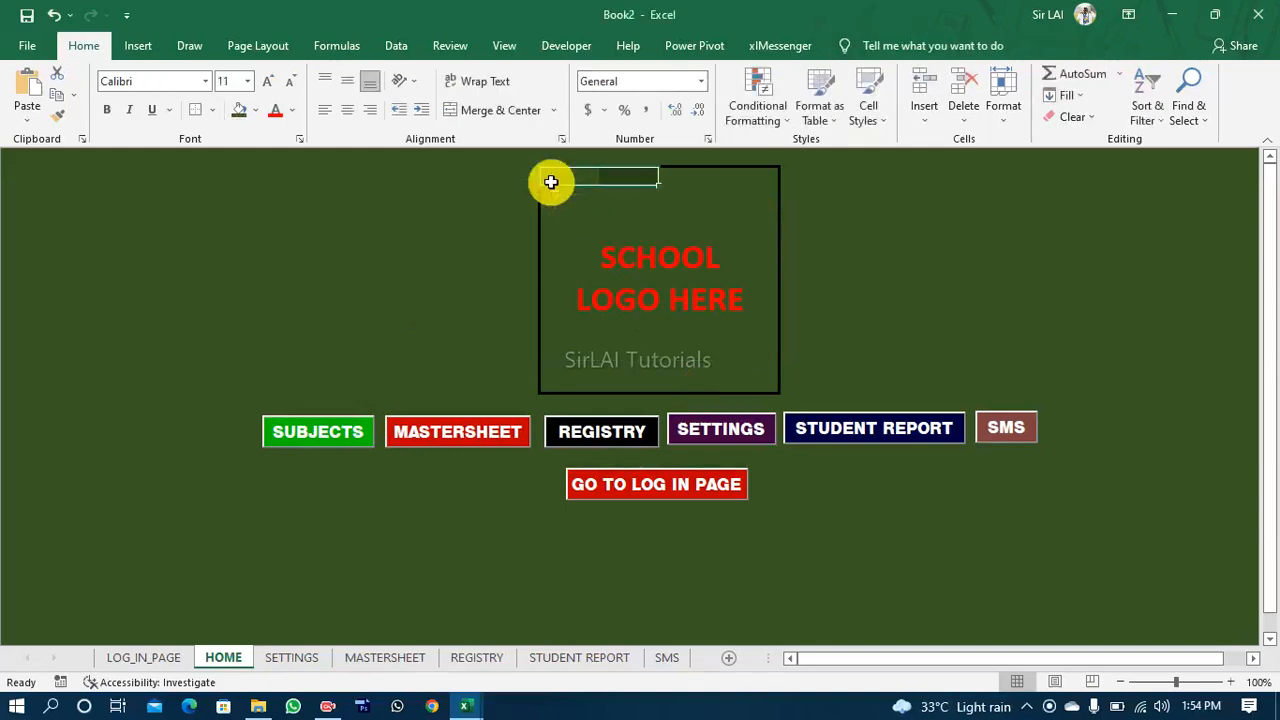
key(shift+Down)
key(shift+Down)
key(shift+Down)
key(shift+Down)
key(shift+Down)
key(shift+Down)
key(shift+Down)
key(shift+Down)
key(shift+Down)
key(shift+Down)
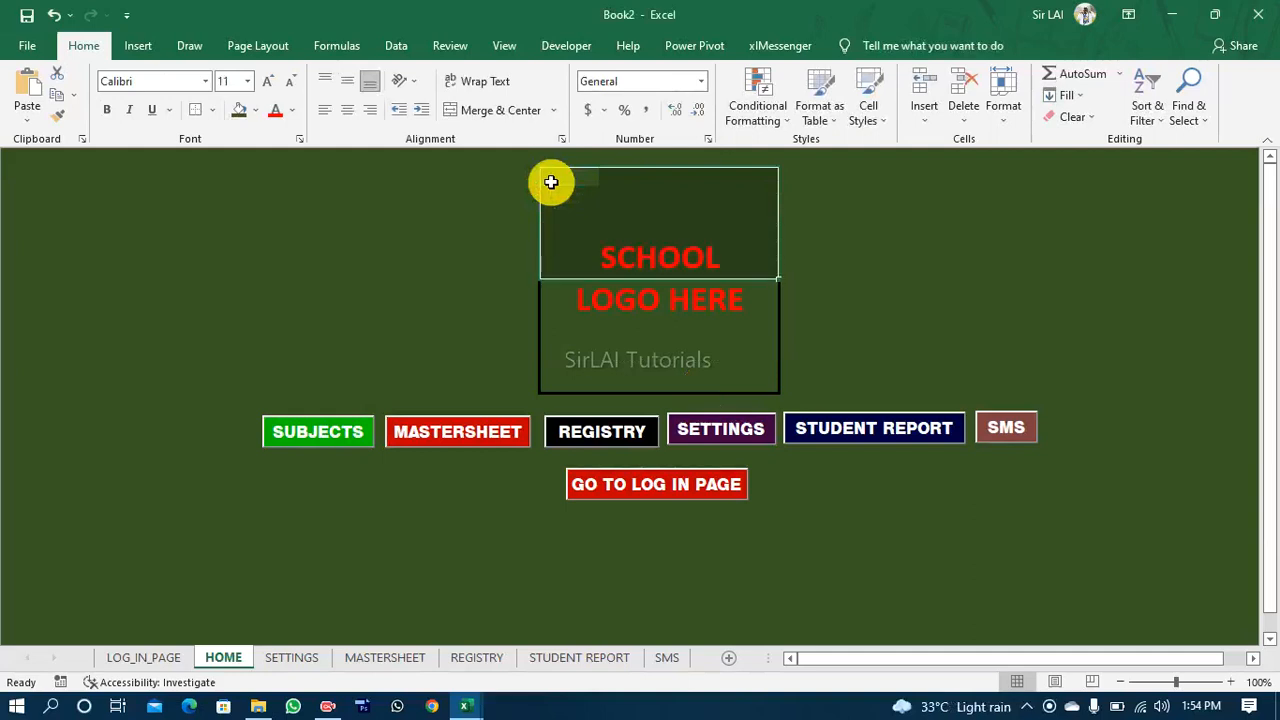
click(257, 111)
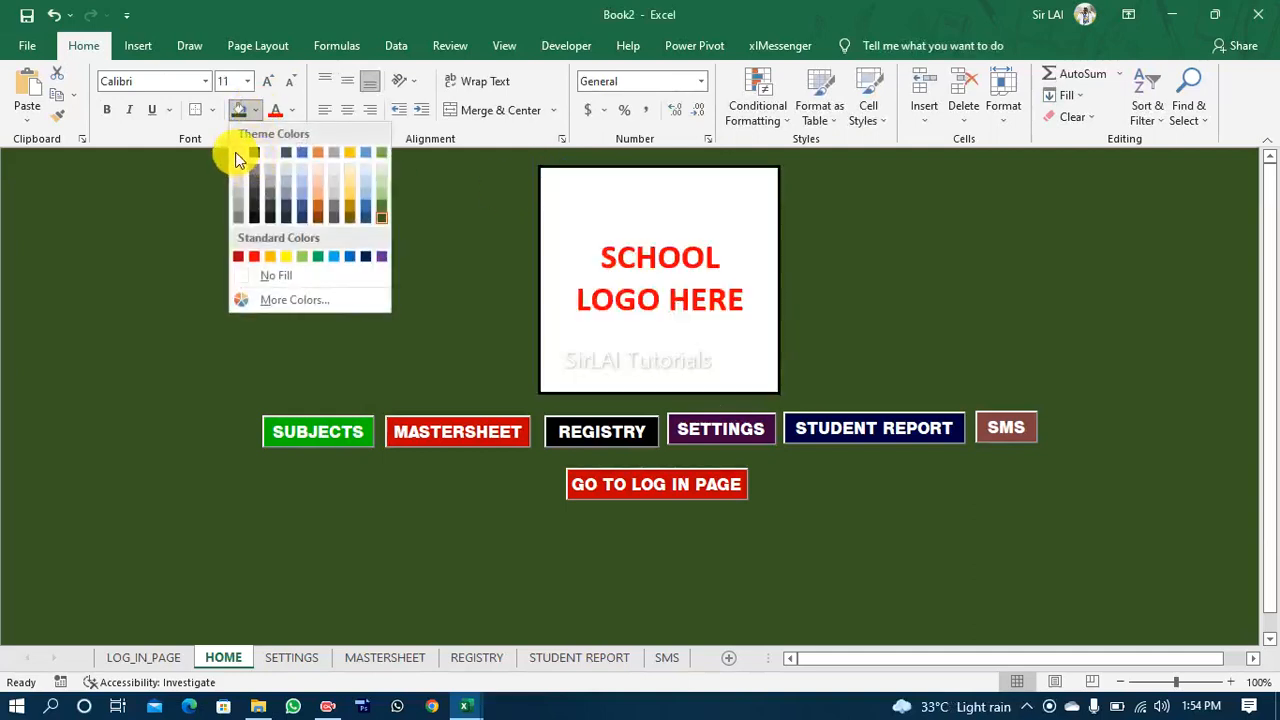
click(235, 152)
click(244, 235)
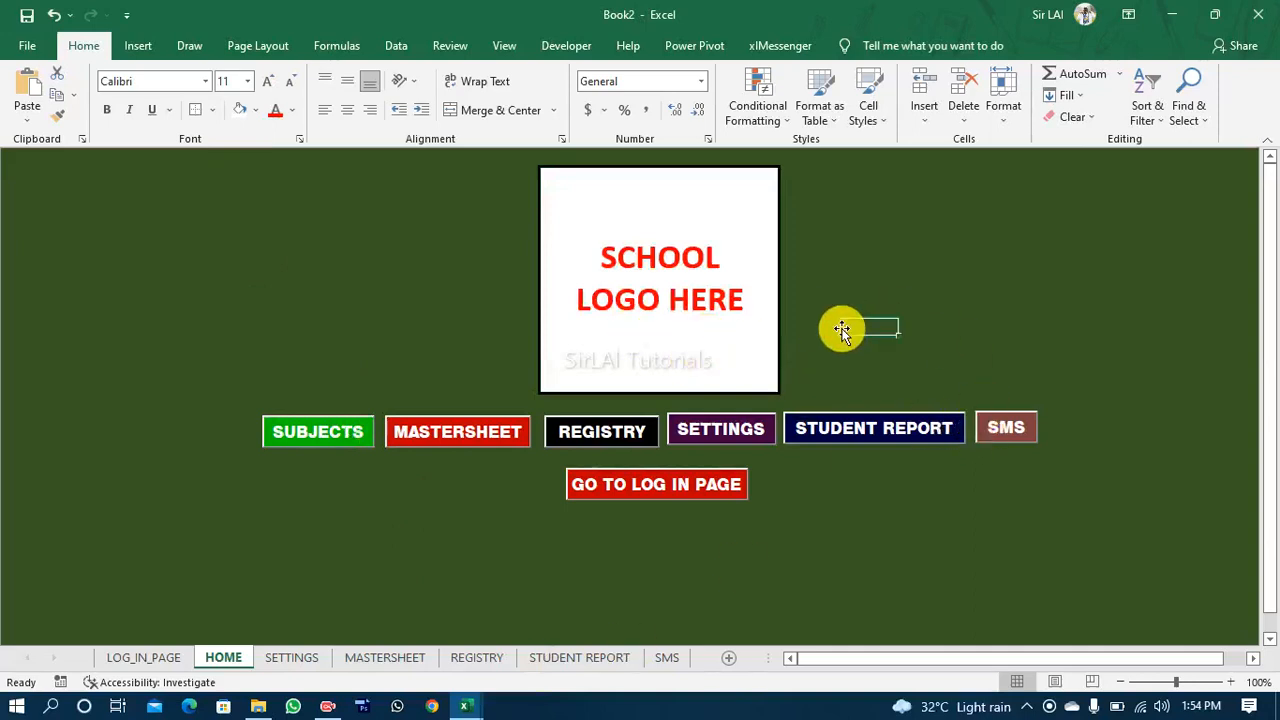
Step: Nudge the SETTINGS, STUDENT REPORT and SMS buttons slightly down to line up with the rest of the row
ctrl+click(725, 436)
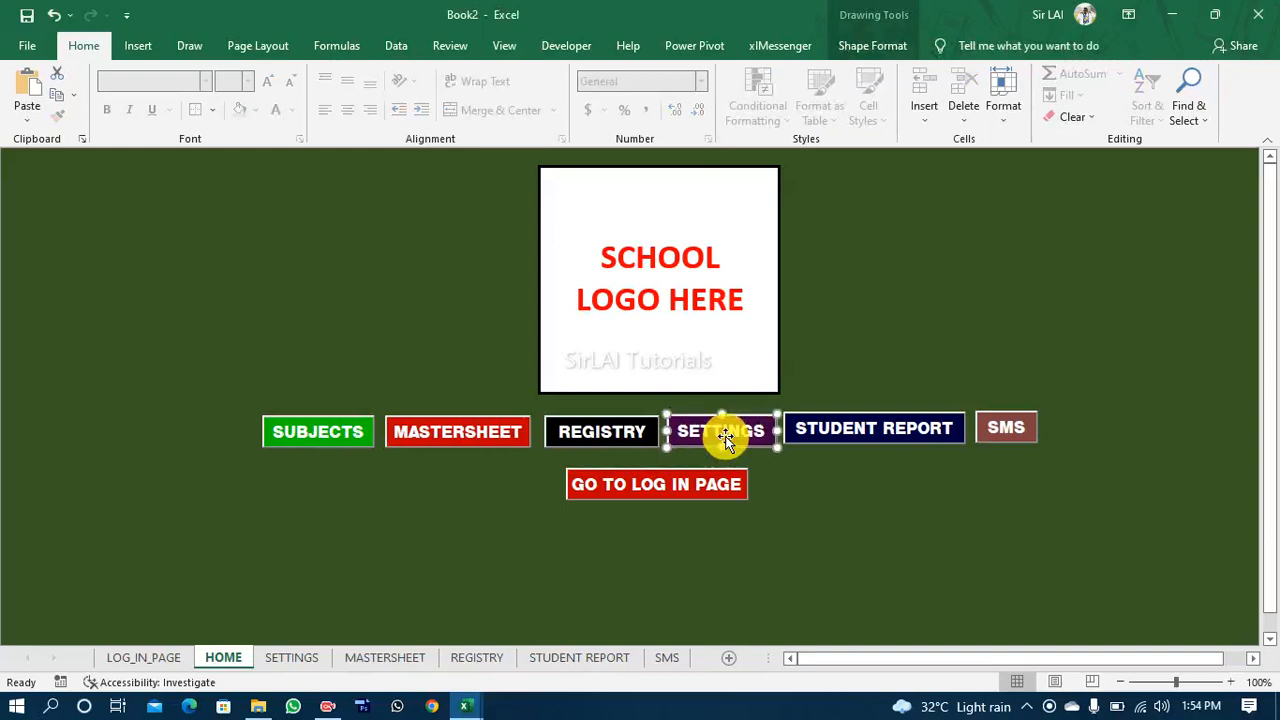
click(893, 430)
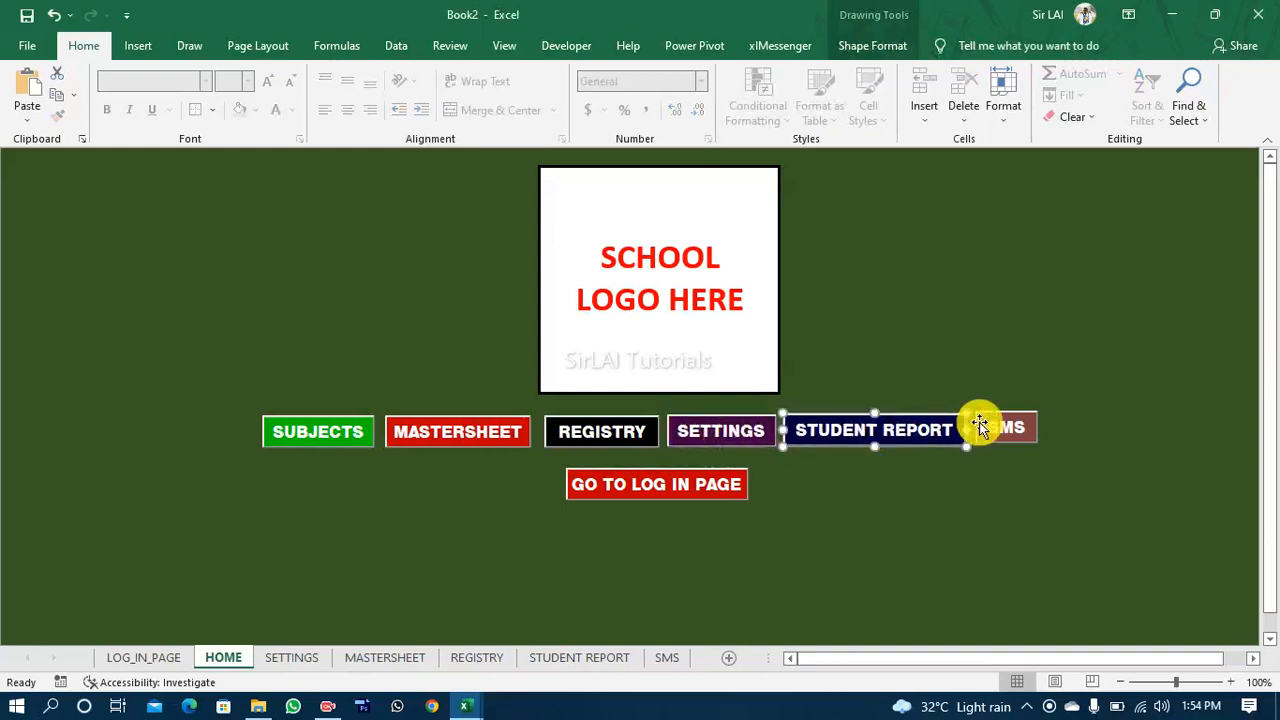
click(996, 424)
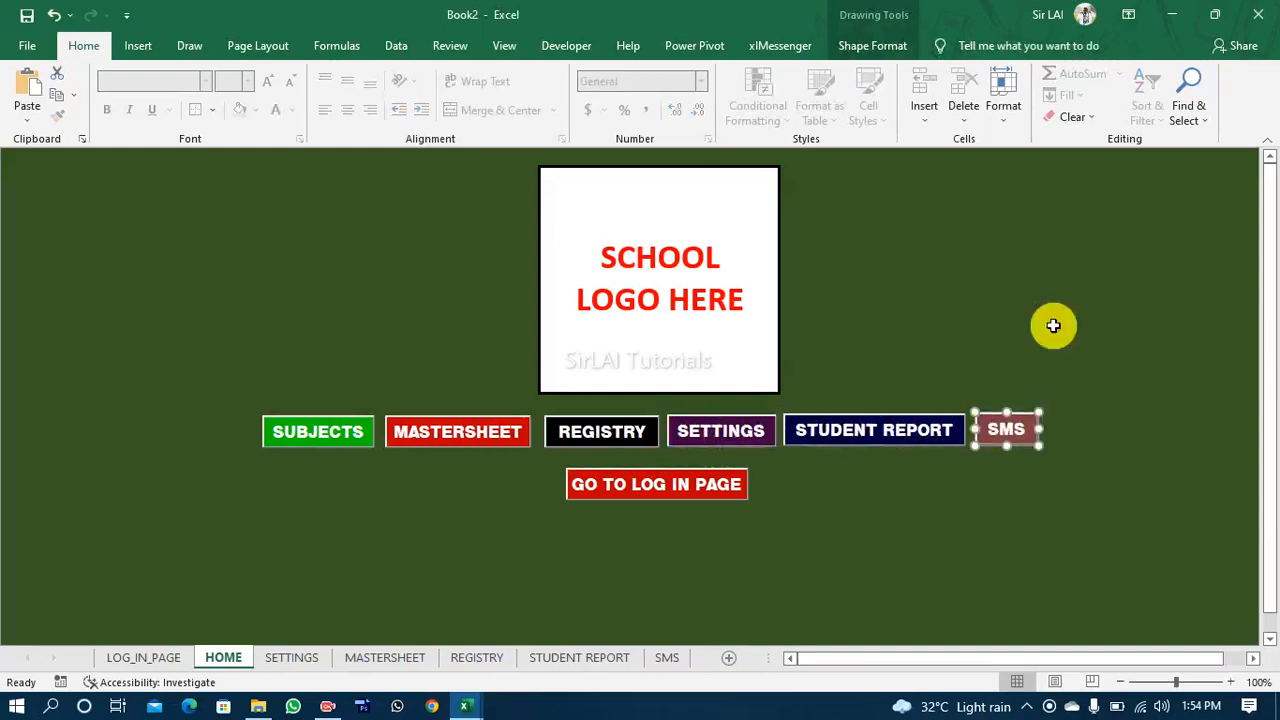
click(1092, 250)
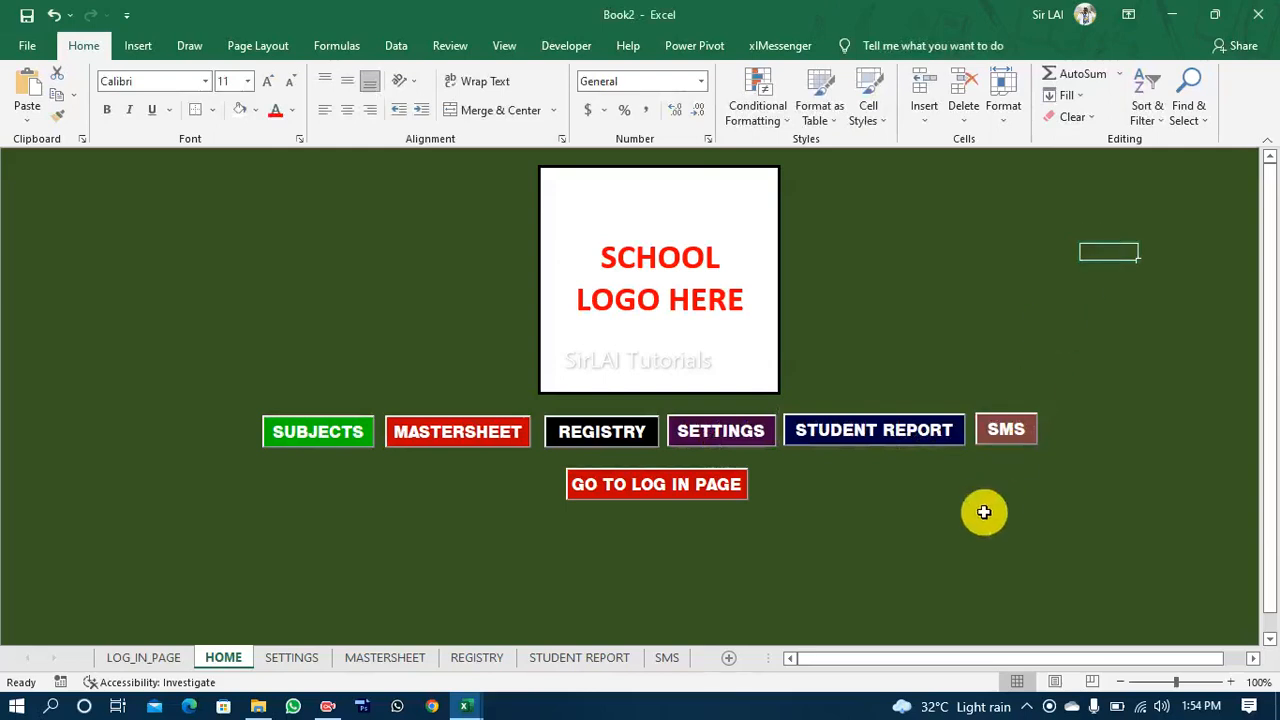
Step: Turn off Design Mode for the ActiveX controls and test the SUBJECTS button
click(321, 354)
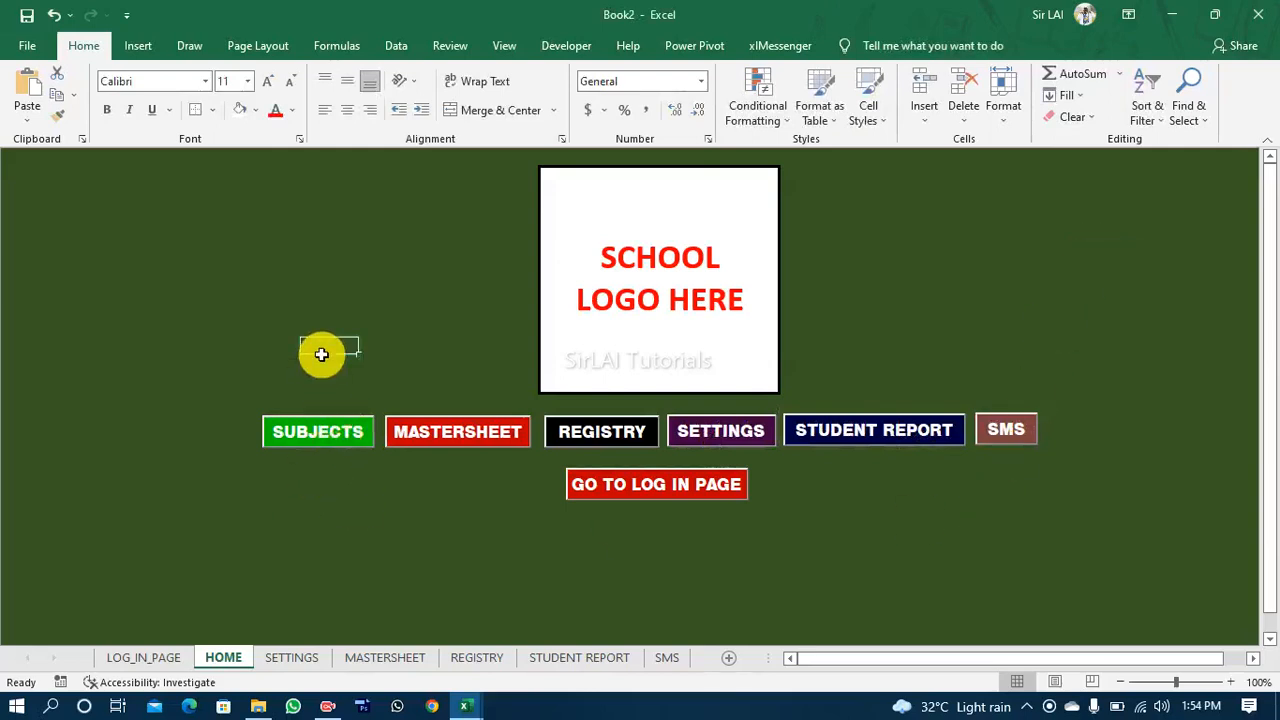
ctrl+click(307, 437)
click(567, 46)
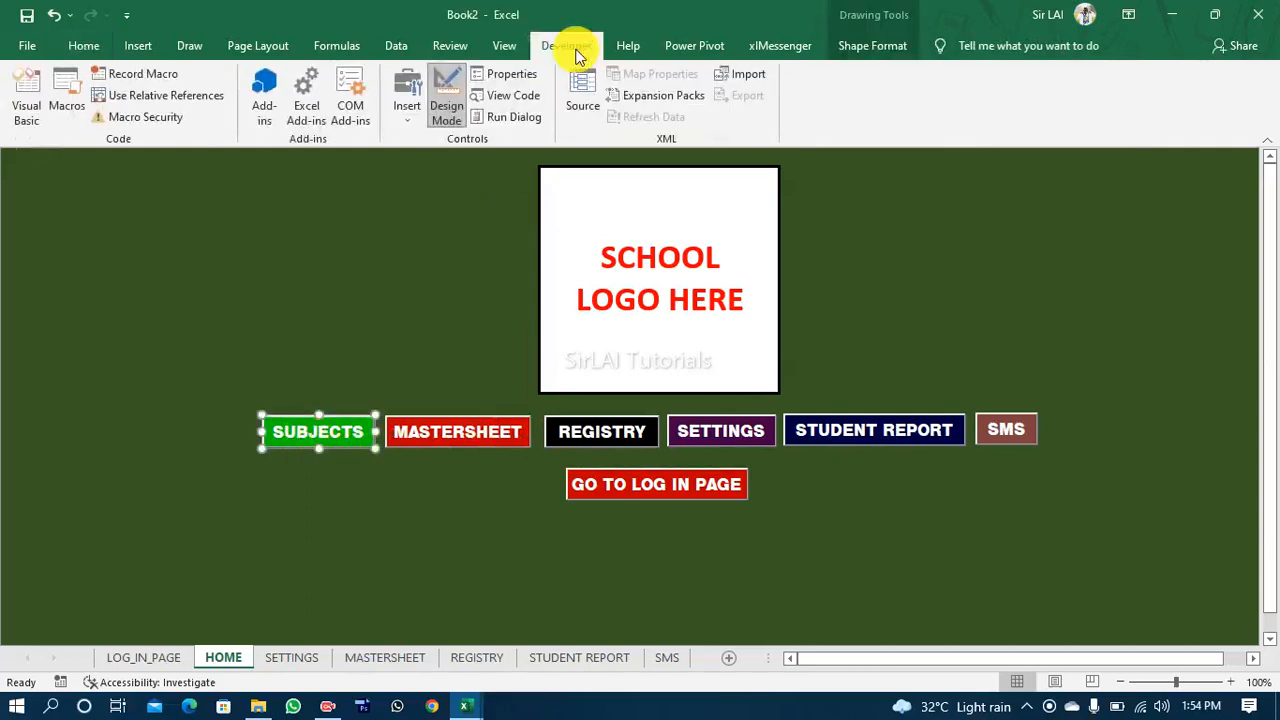
click(446, 105)
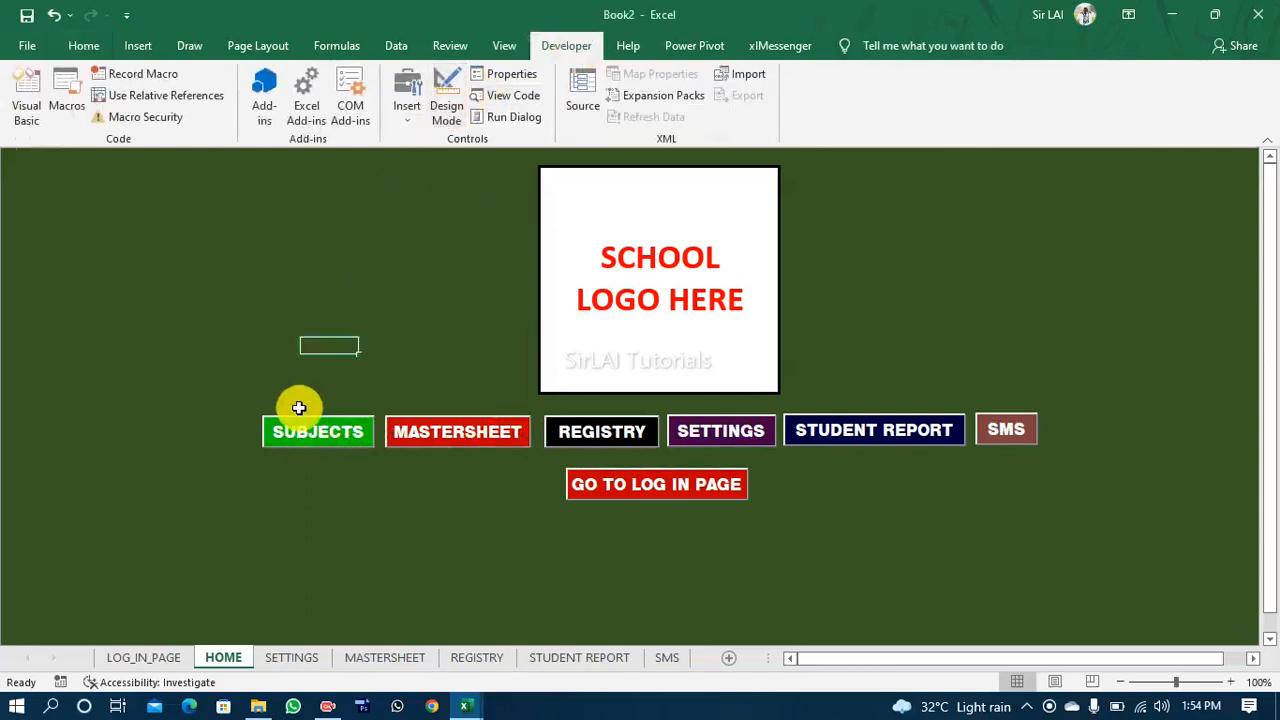
click(297, 438)
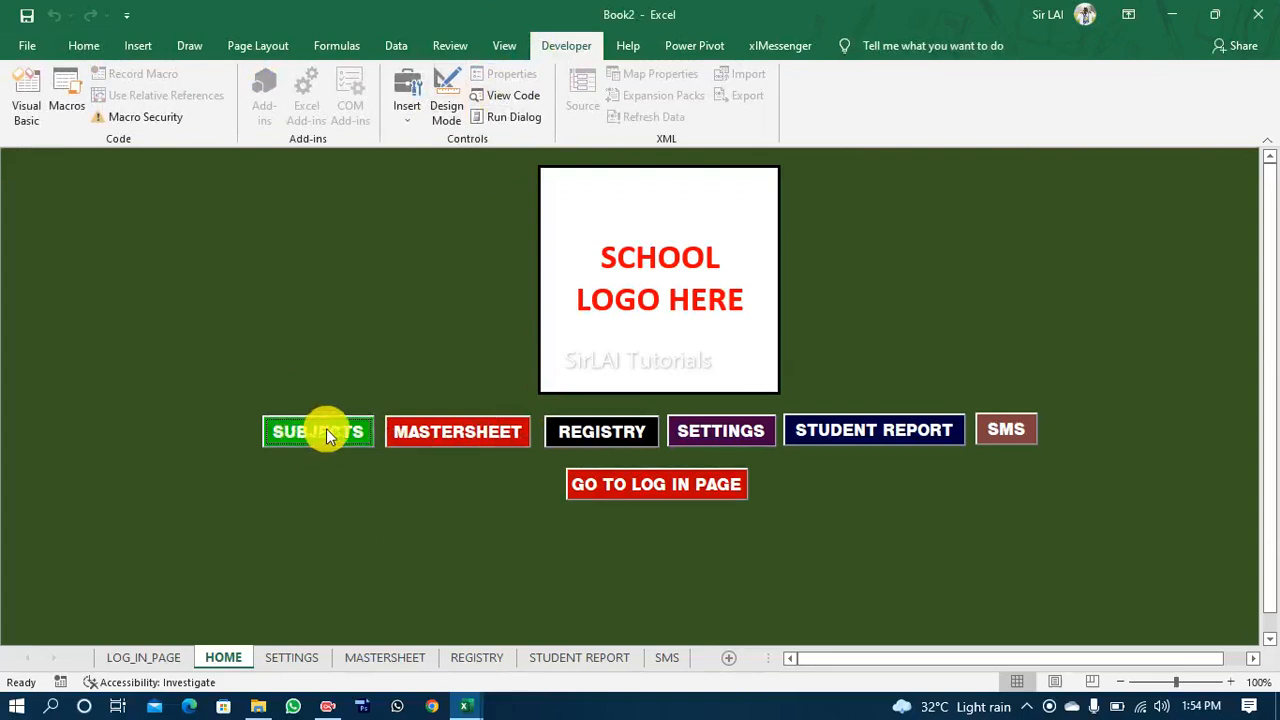
Step: Test the MASTERSHEET, REGISTRY, SETTINGS and STUDENT REPORT buttons and view the STUDENT REPORT sheet before returning to HOME
click(448, 435)
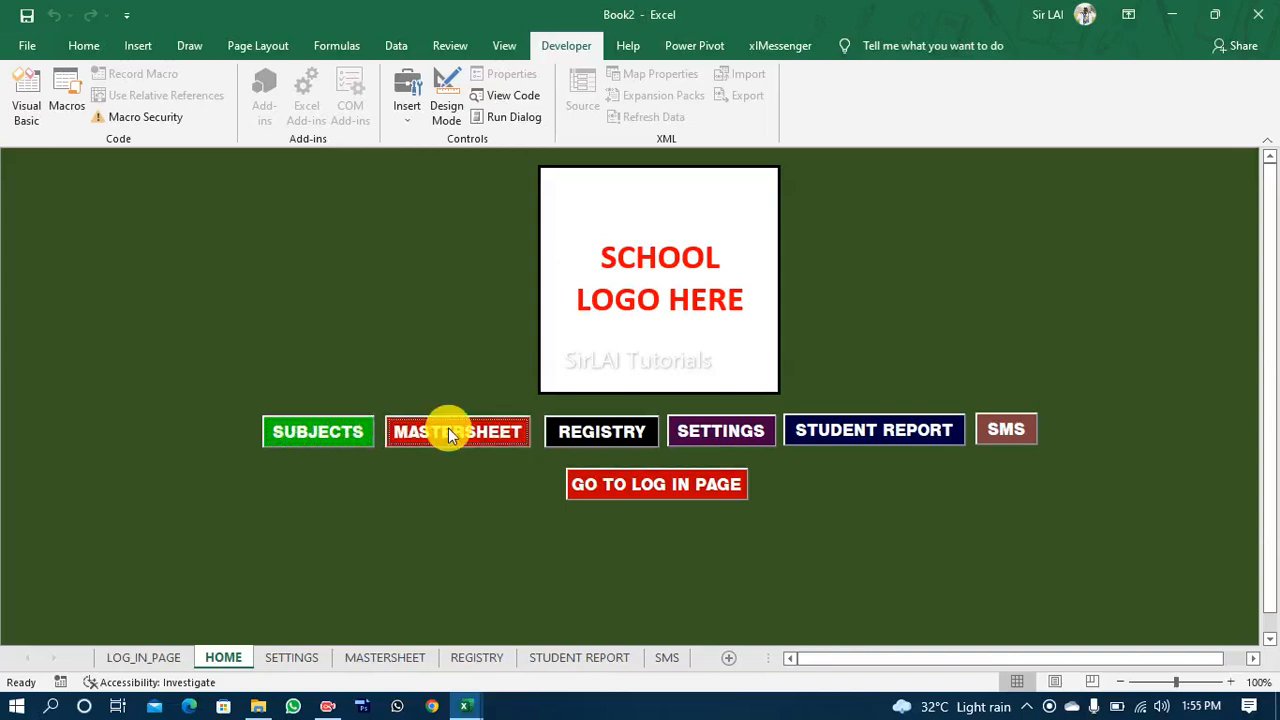
click(587, 432)
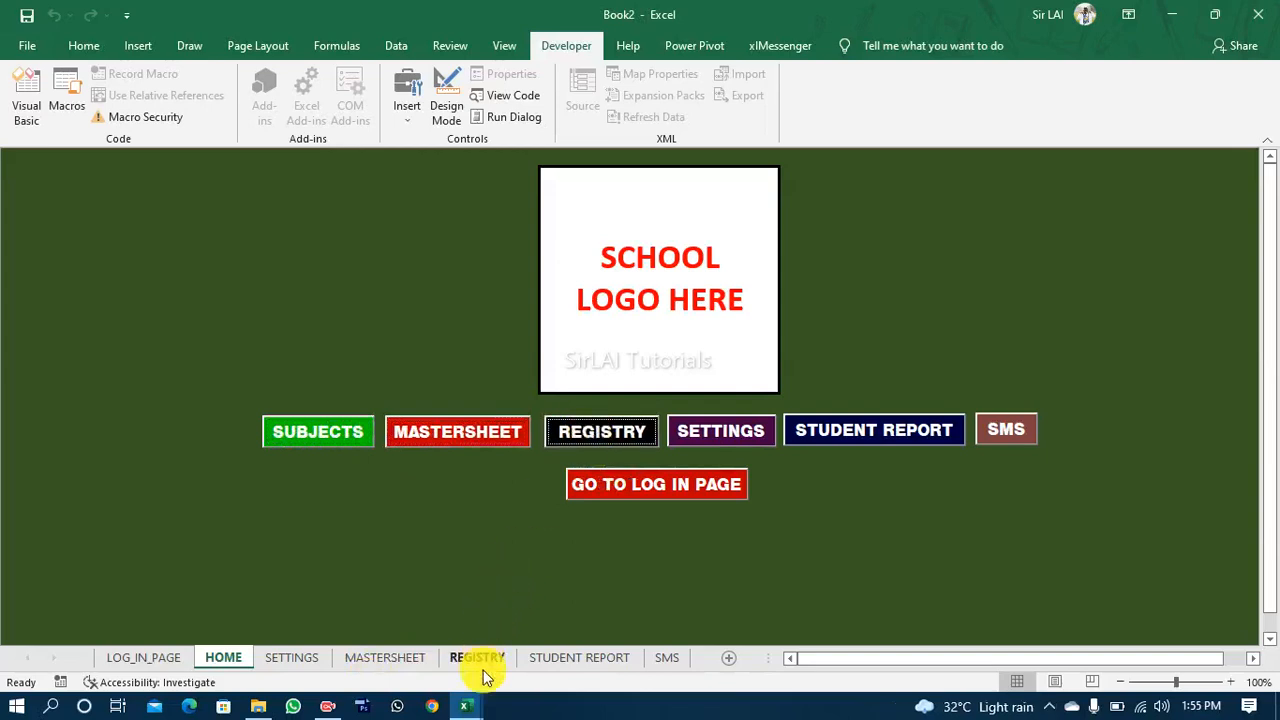
click(745, 430)
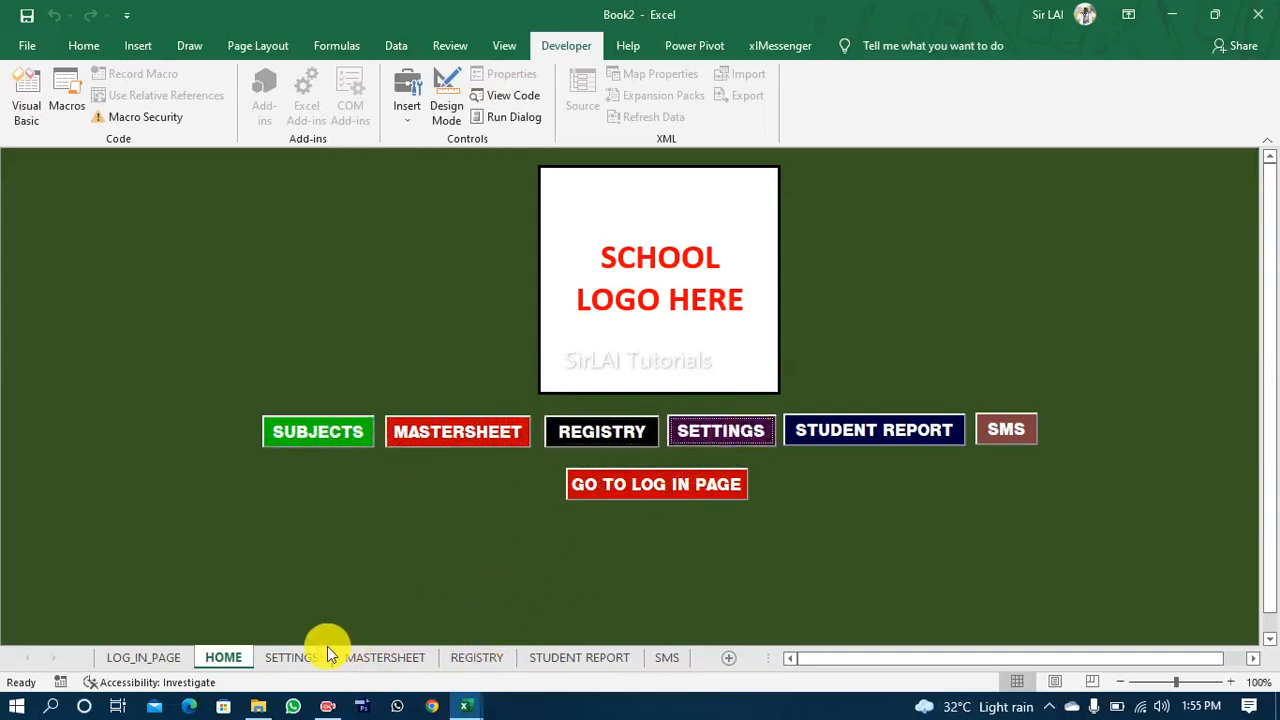
click(822, 431)
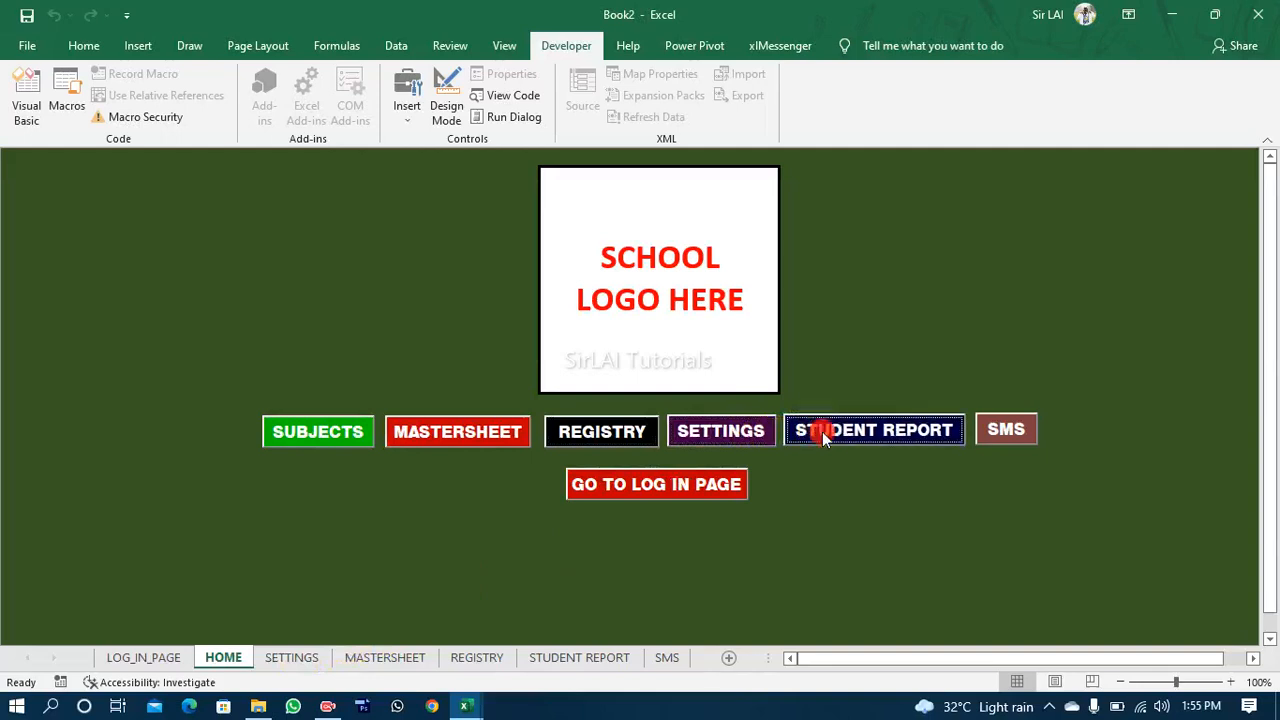
click(571, 657)
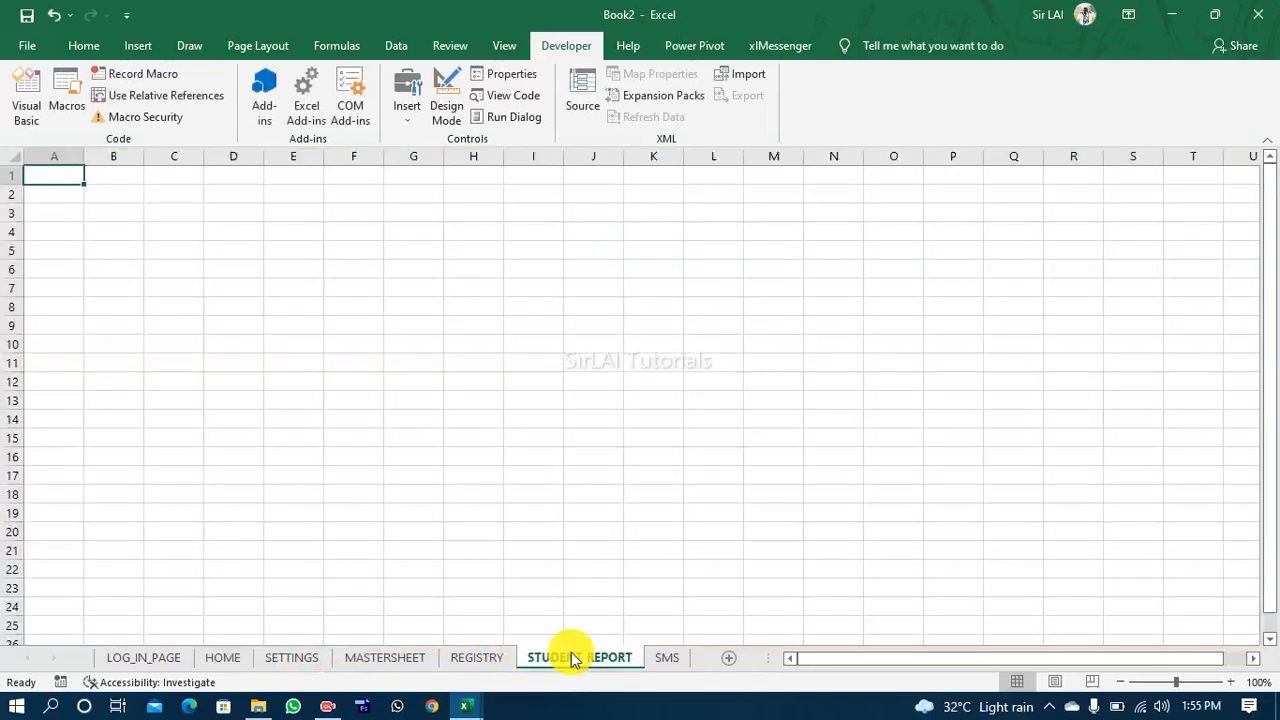
click(222, 660)
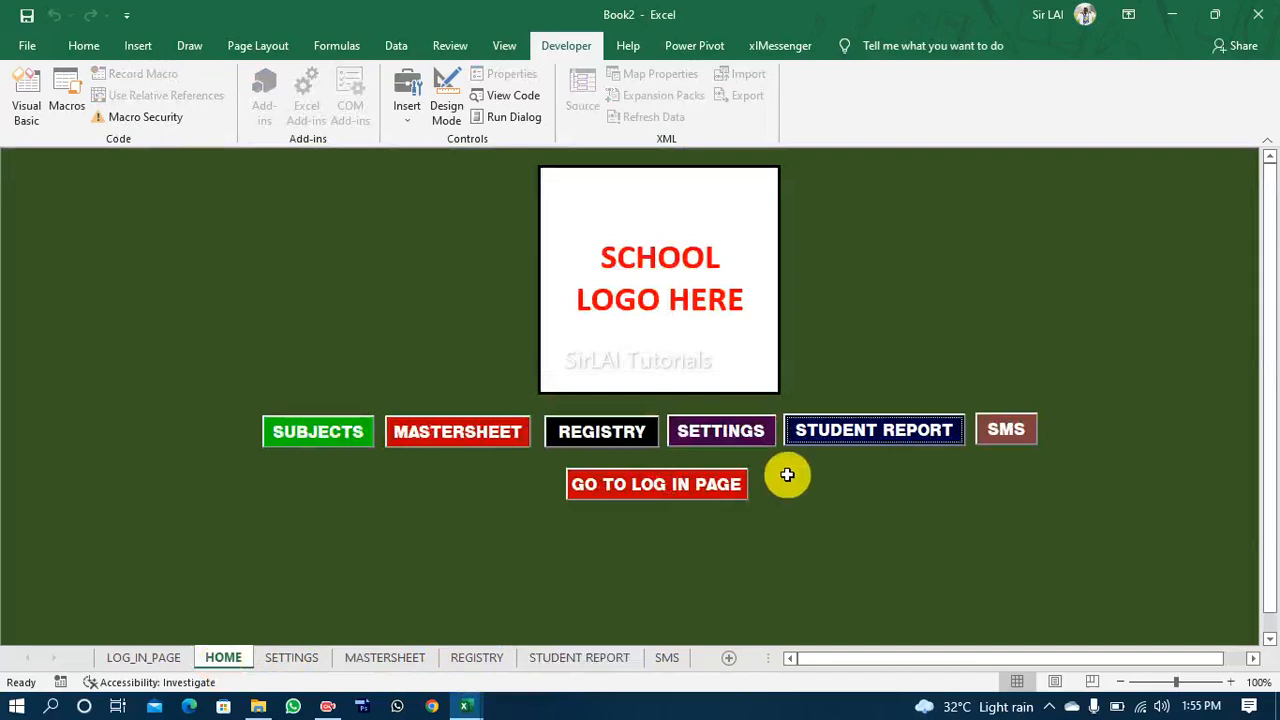
Step: Test the SMS and GO TO LOG IN PAGE buttons and view the LOG_IN_PAGE sheet before returning to HOME
click(1026, 428)
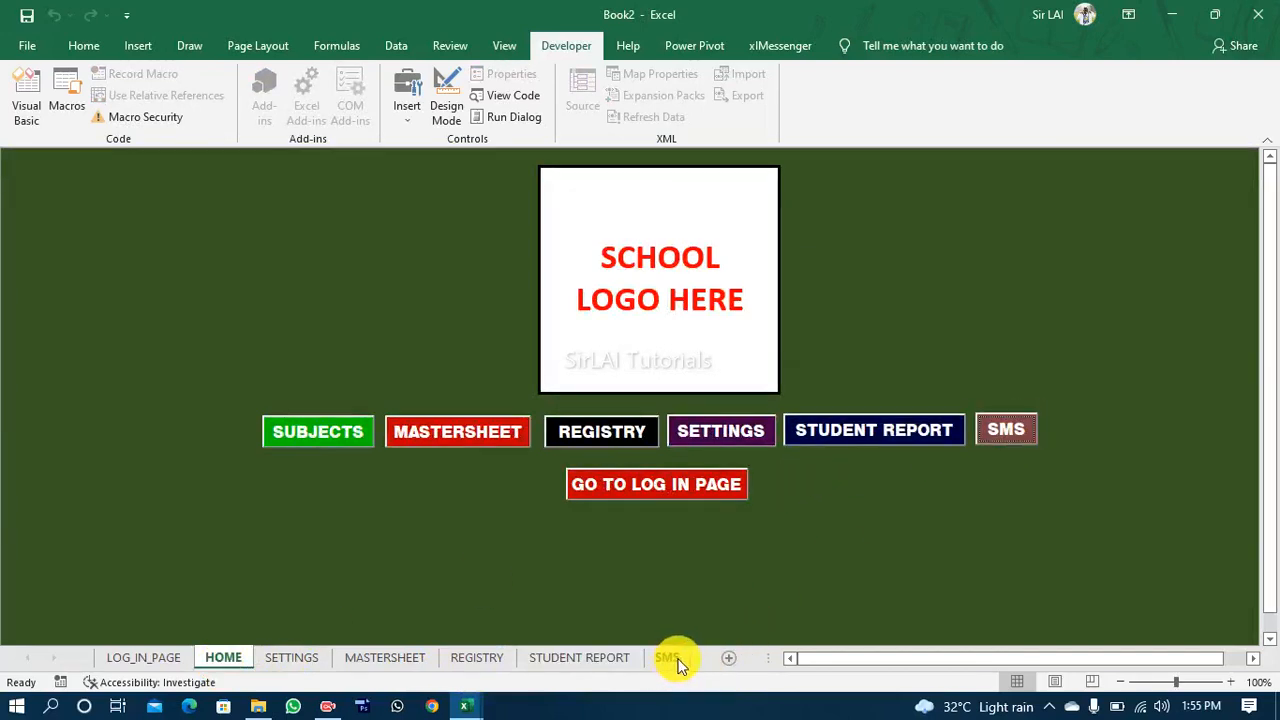
click(704, 490)
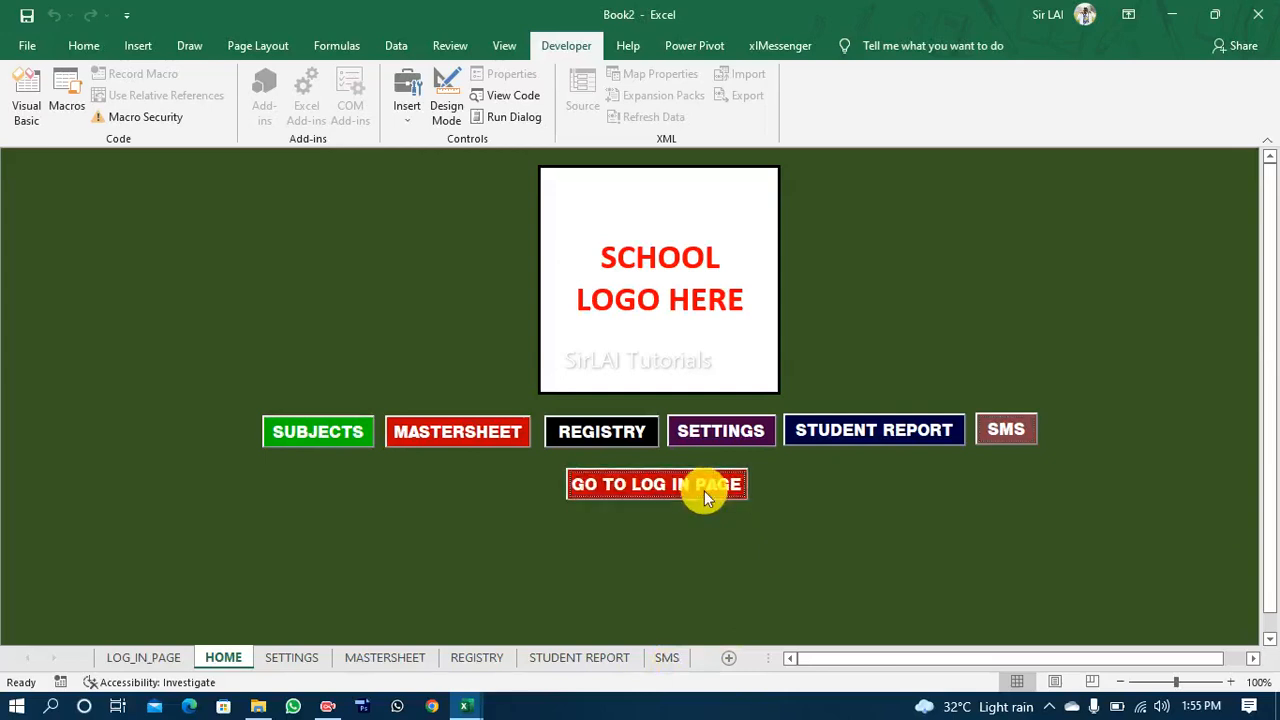
click(120, 658)
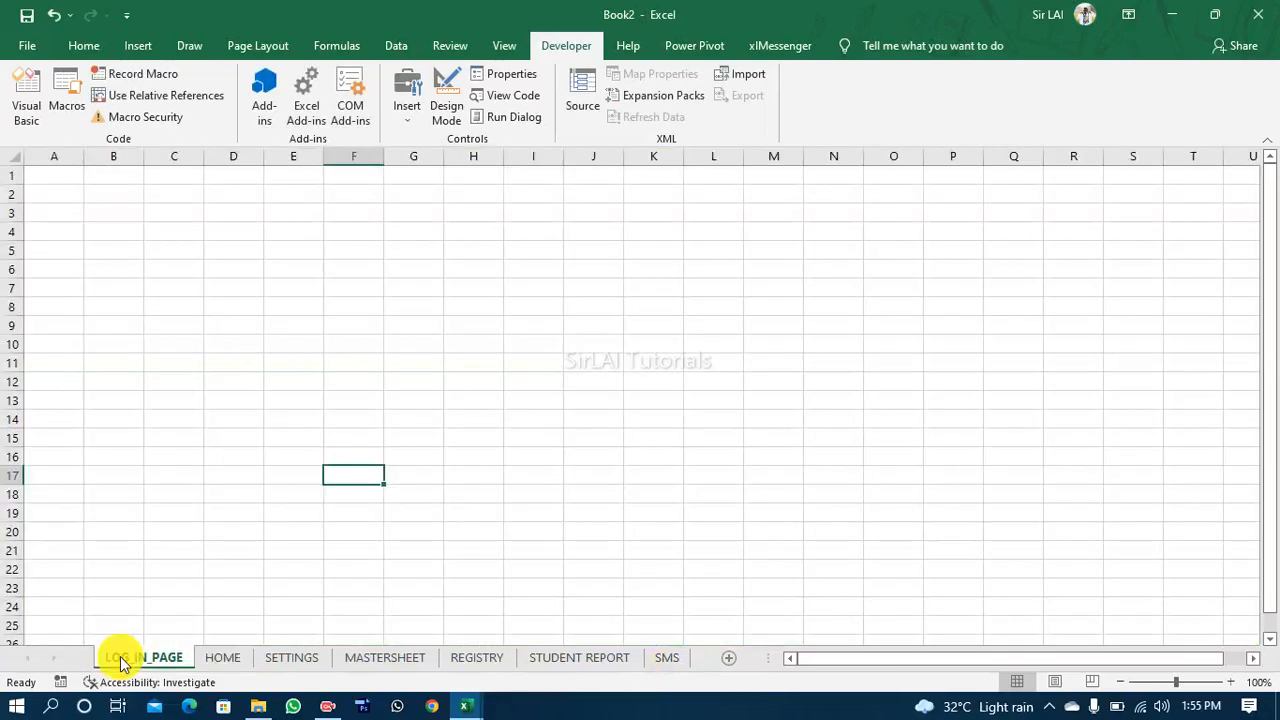
click(216, 657)
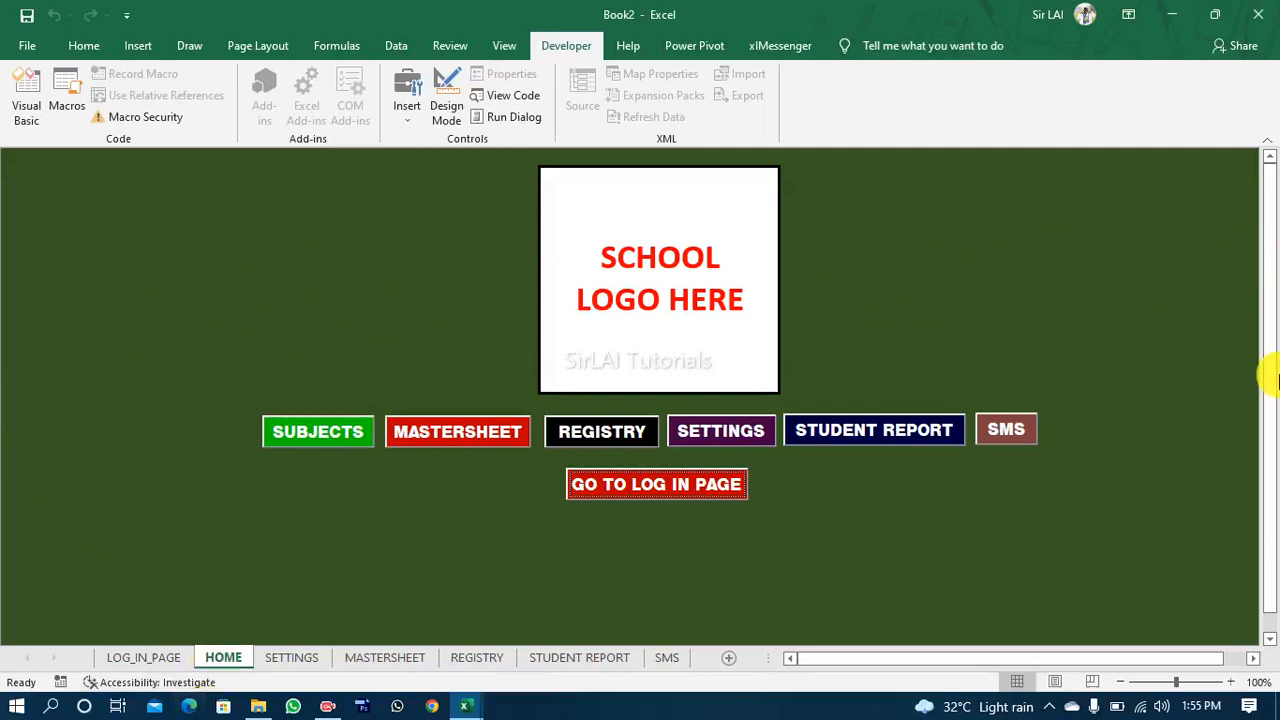
Step: Insert the picture "WhatsApp Image 2022-03-30 at 10.45.29 AM" from this device's Pictures folder into the HOME sheet
click(136, 46)
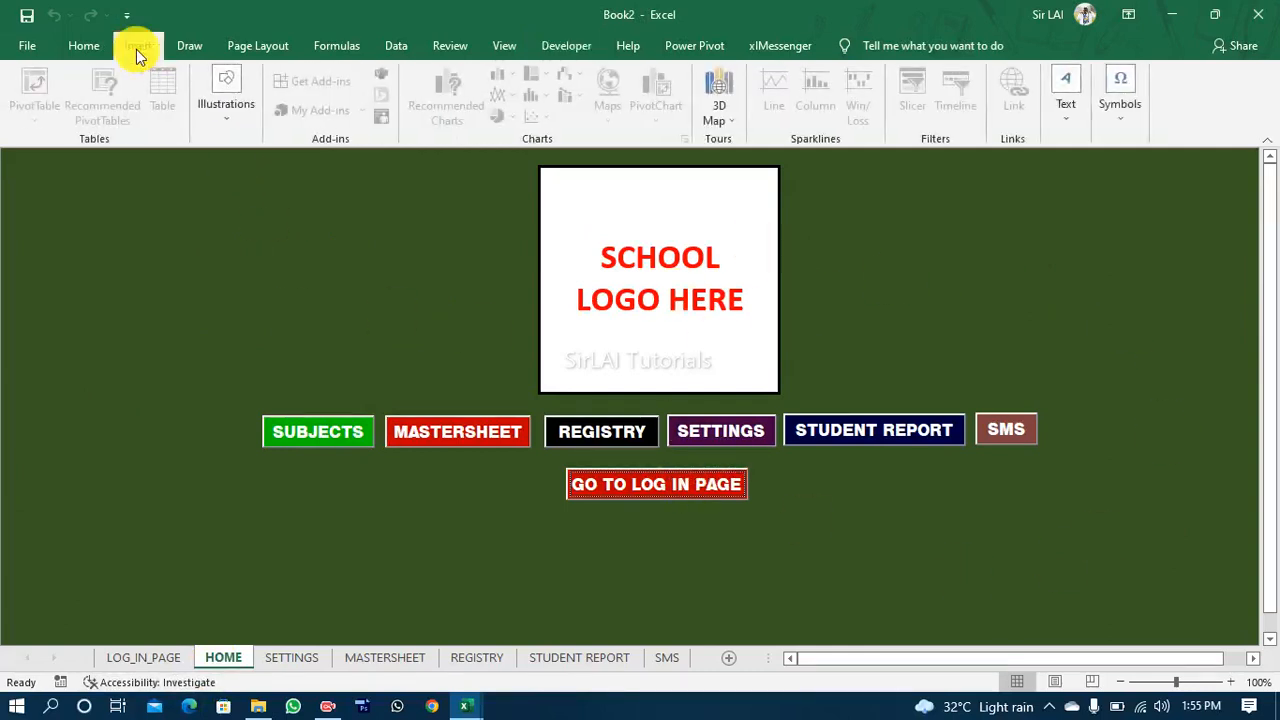
click(223, 115)
click(292, 405)
click(346, 302)
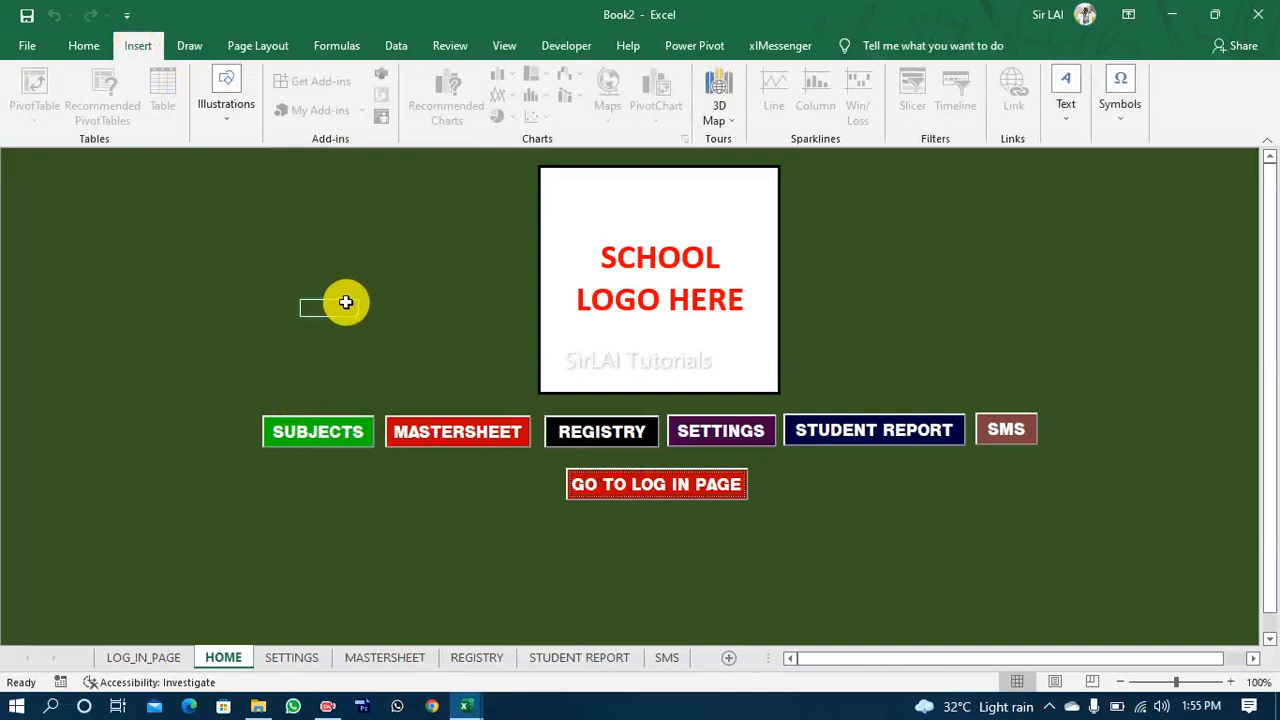
click(225, 118)
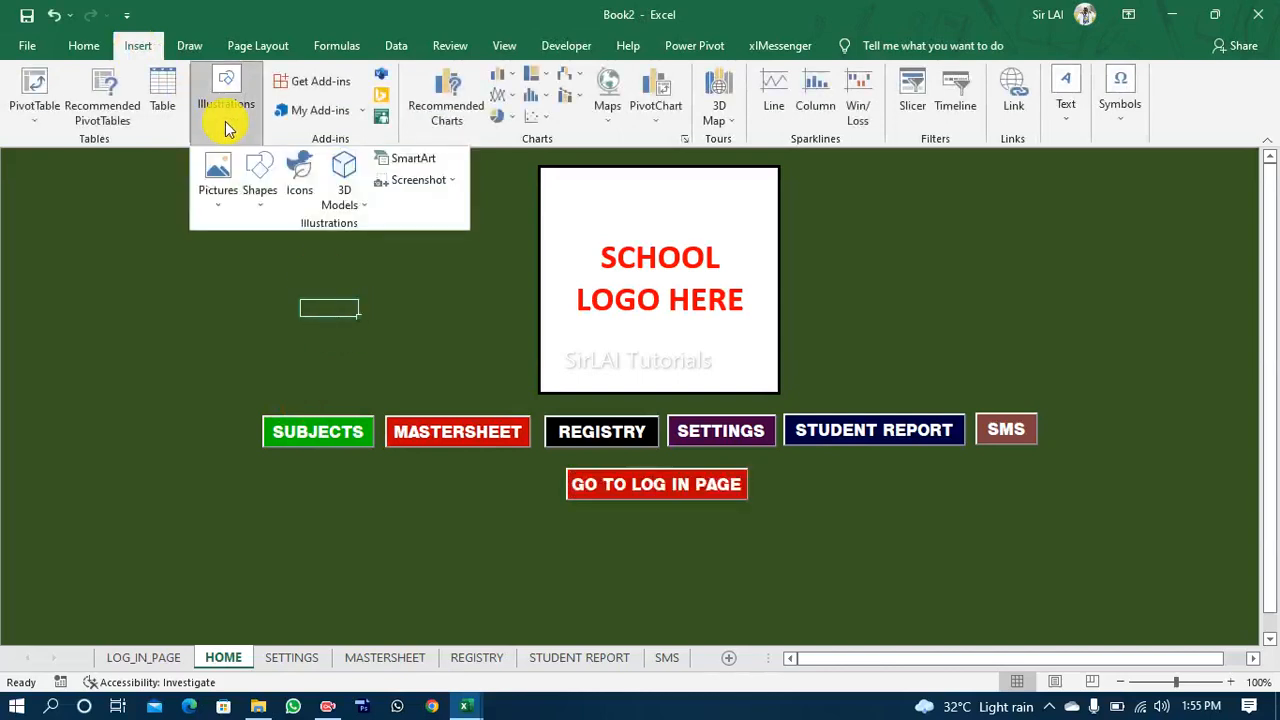
click(213, 208)
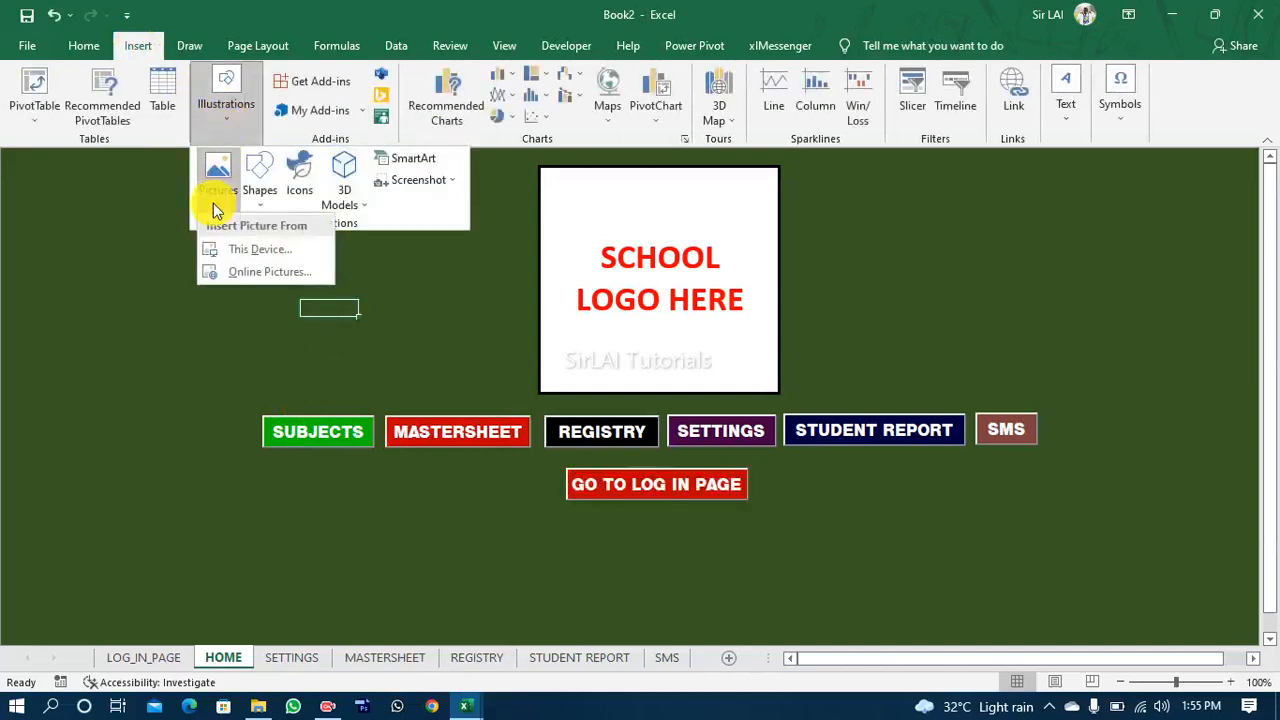
click(235, 248)
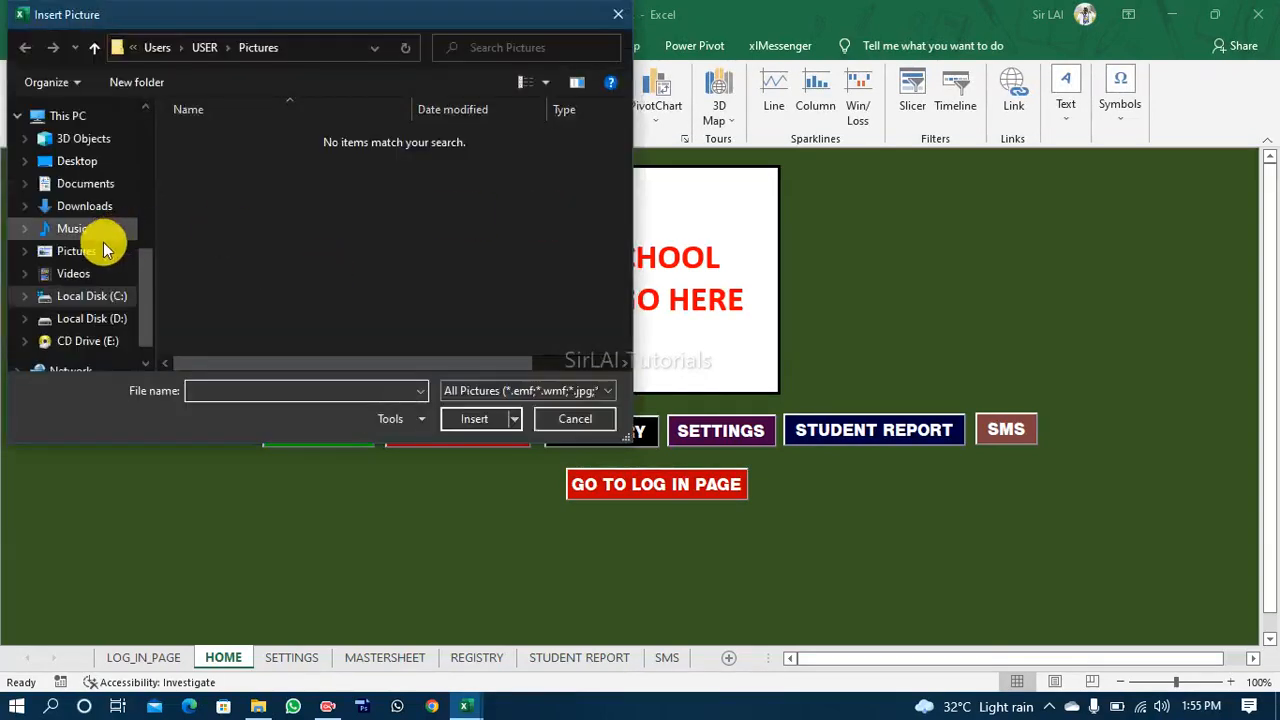
click(100, 250)
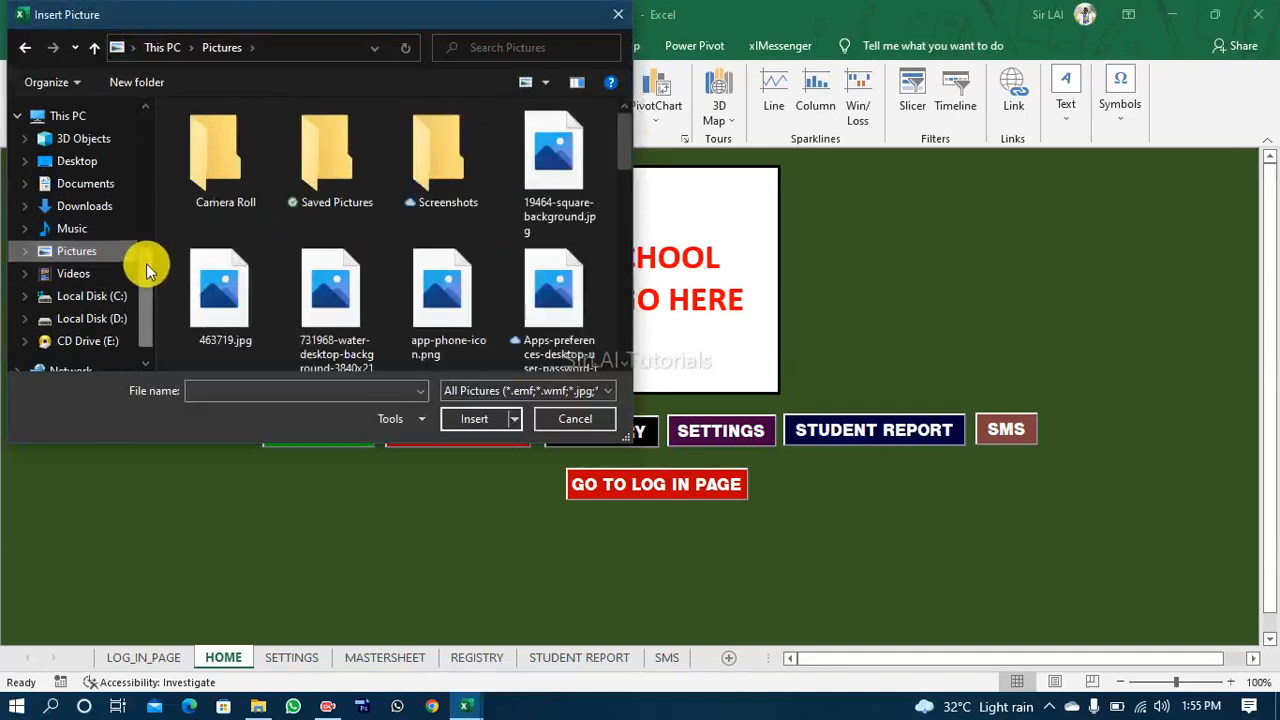
drag(146, 266, 143, 267)
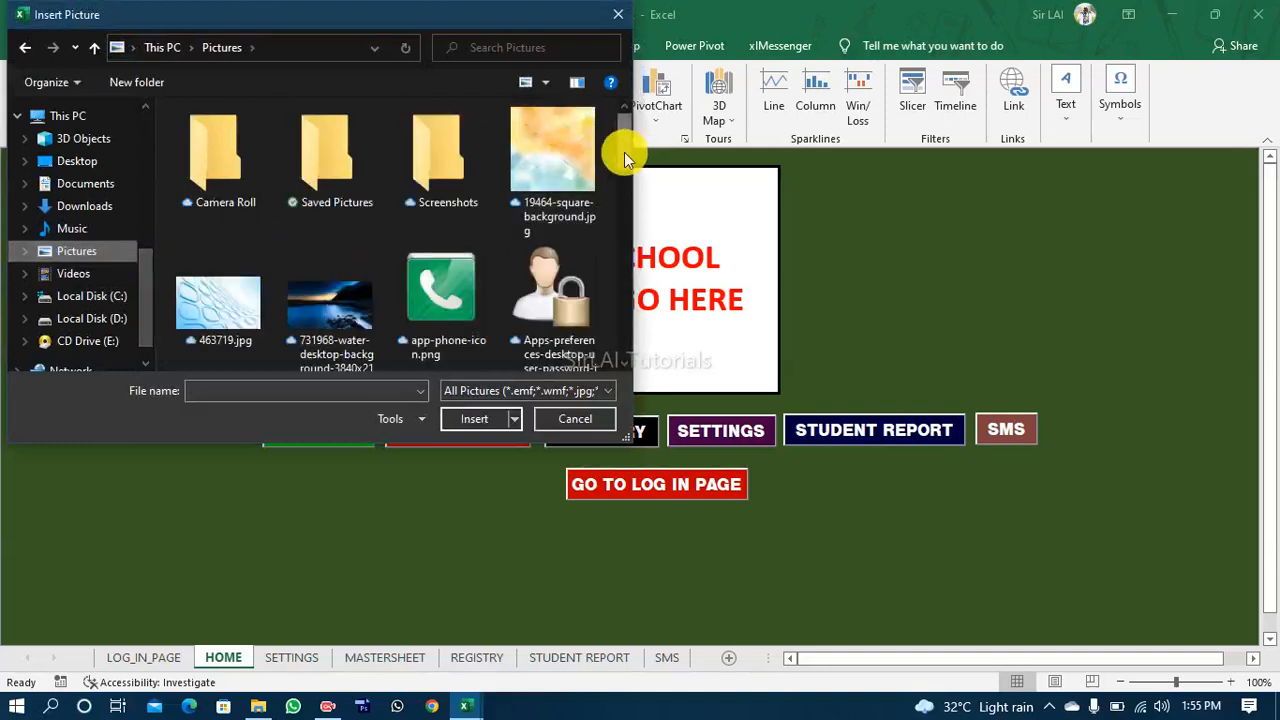
drag(624, 152, 600, 318)
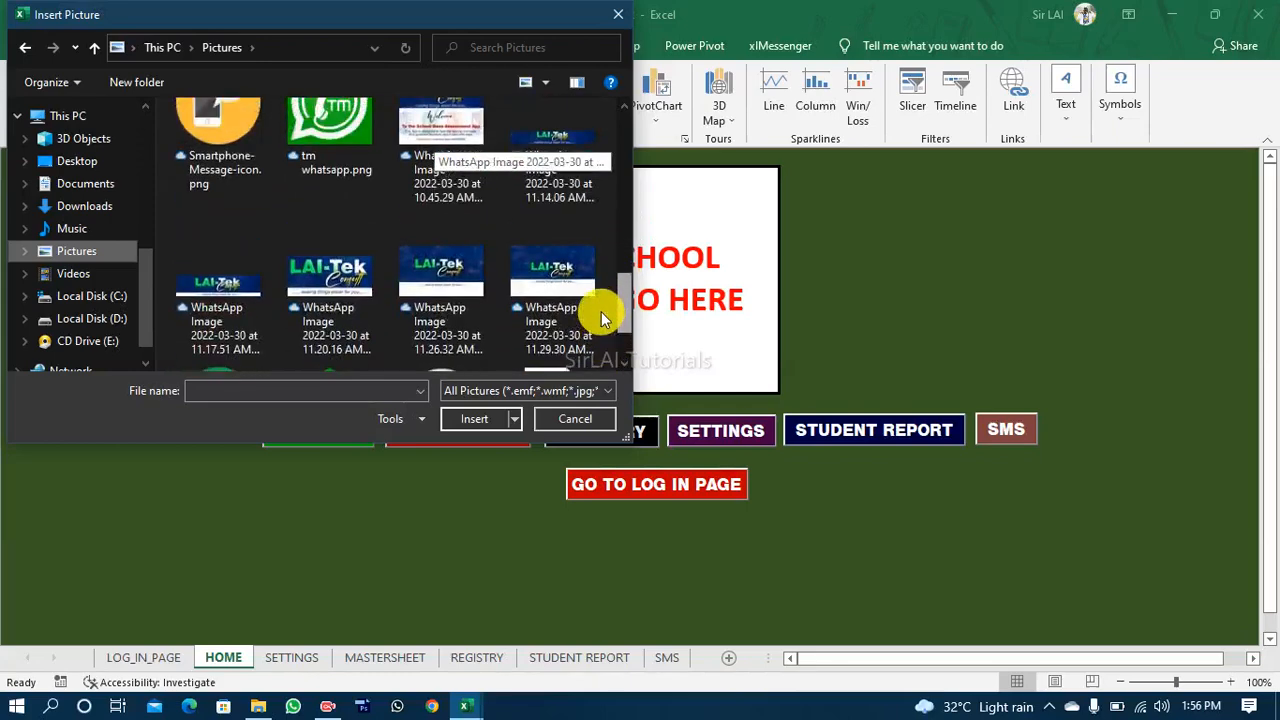
click(423, 262)
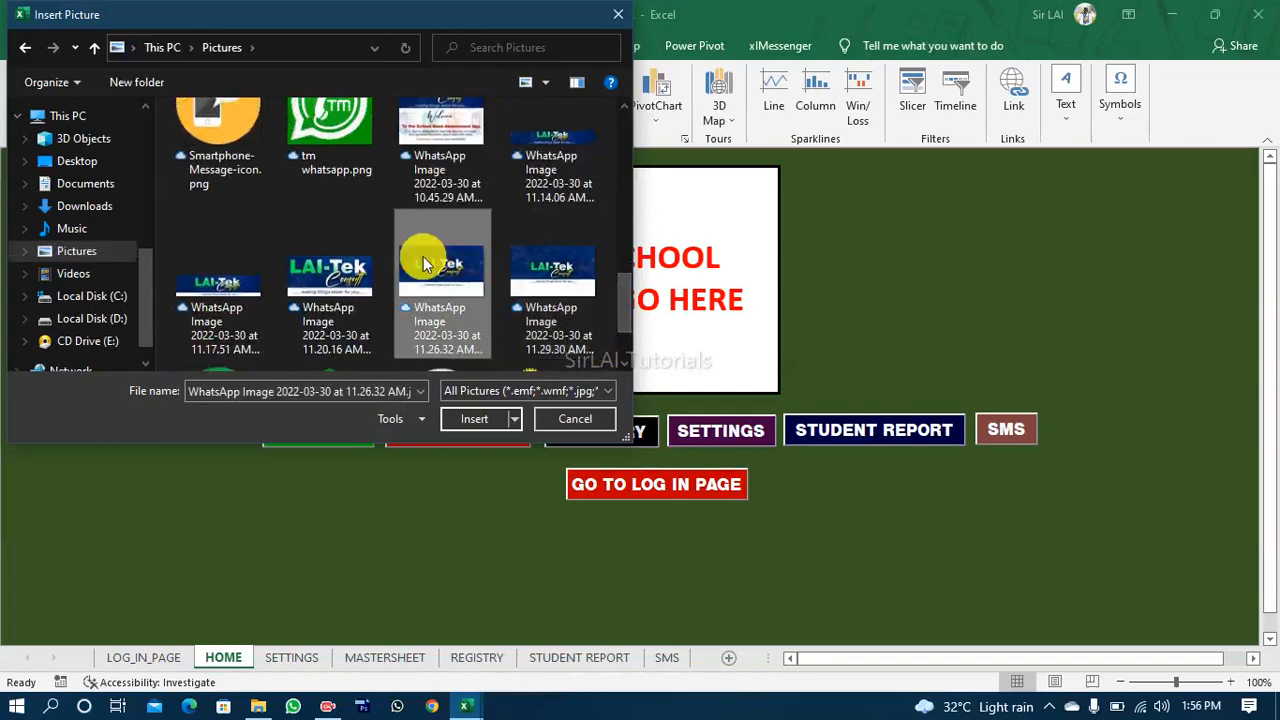
click(432, 158)
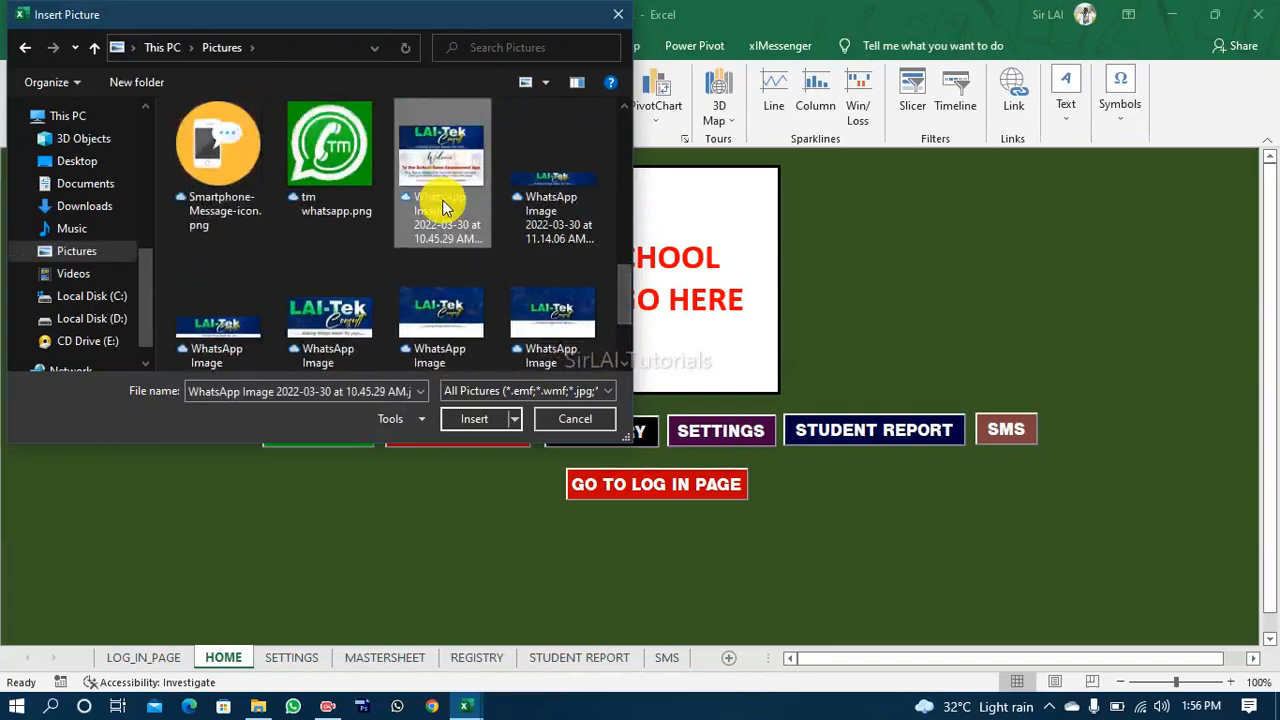
click(463, 418)
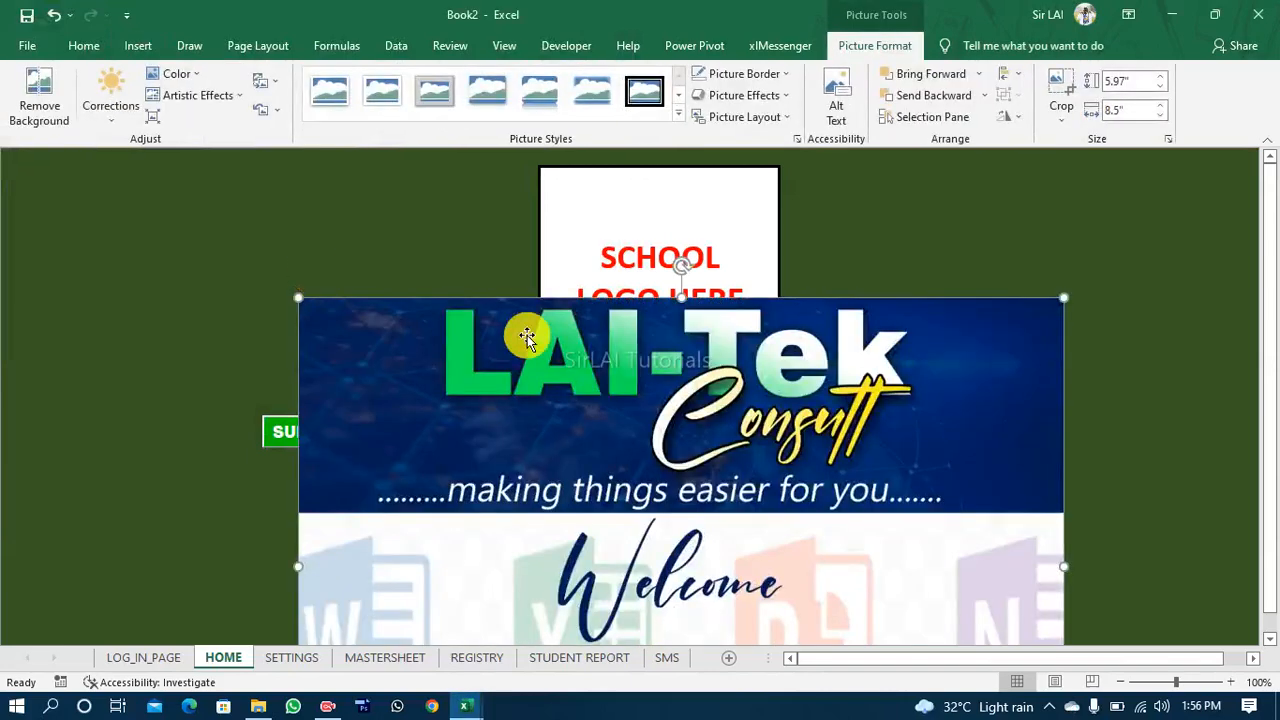
Step: Shrink the inserted picture to about 1.41" high by 2.01" wide and place it over the school logo placeholder text
drag(540, 356, 322, 283)
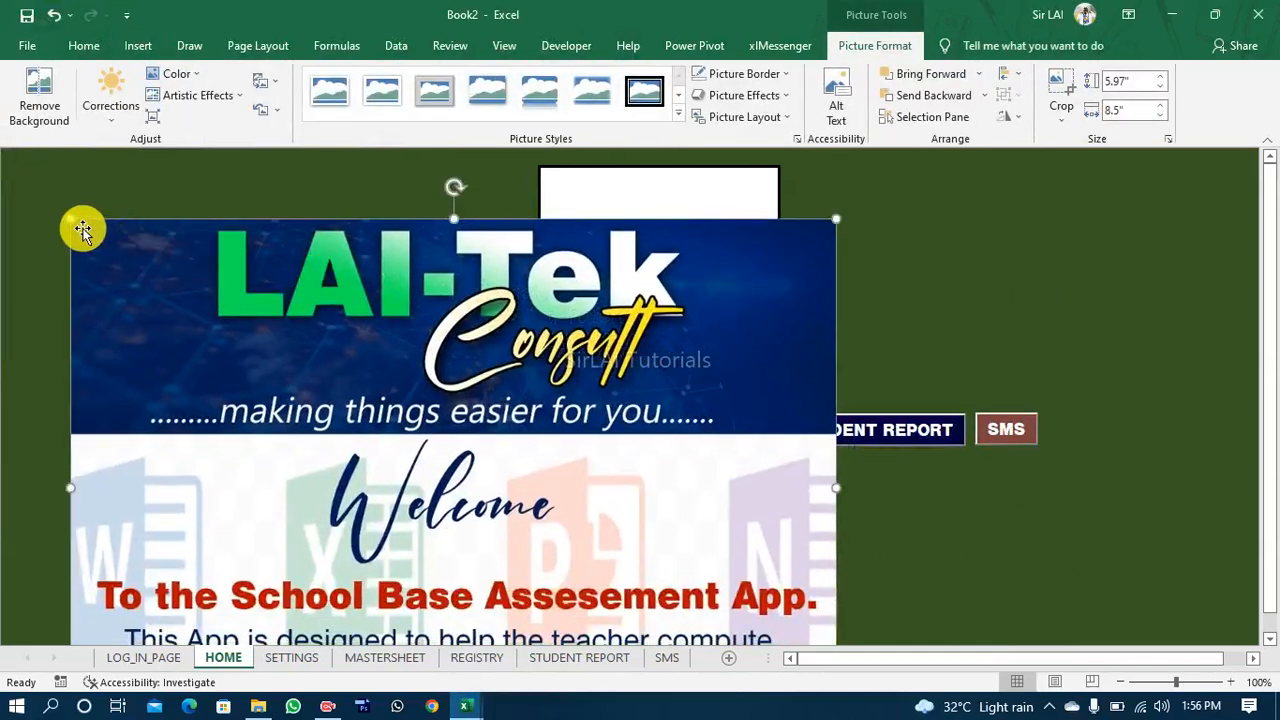
drag(71, 214, 500, 420)
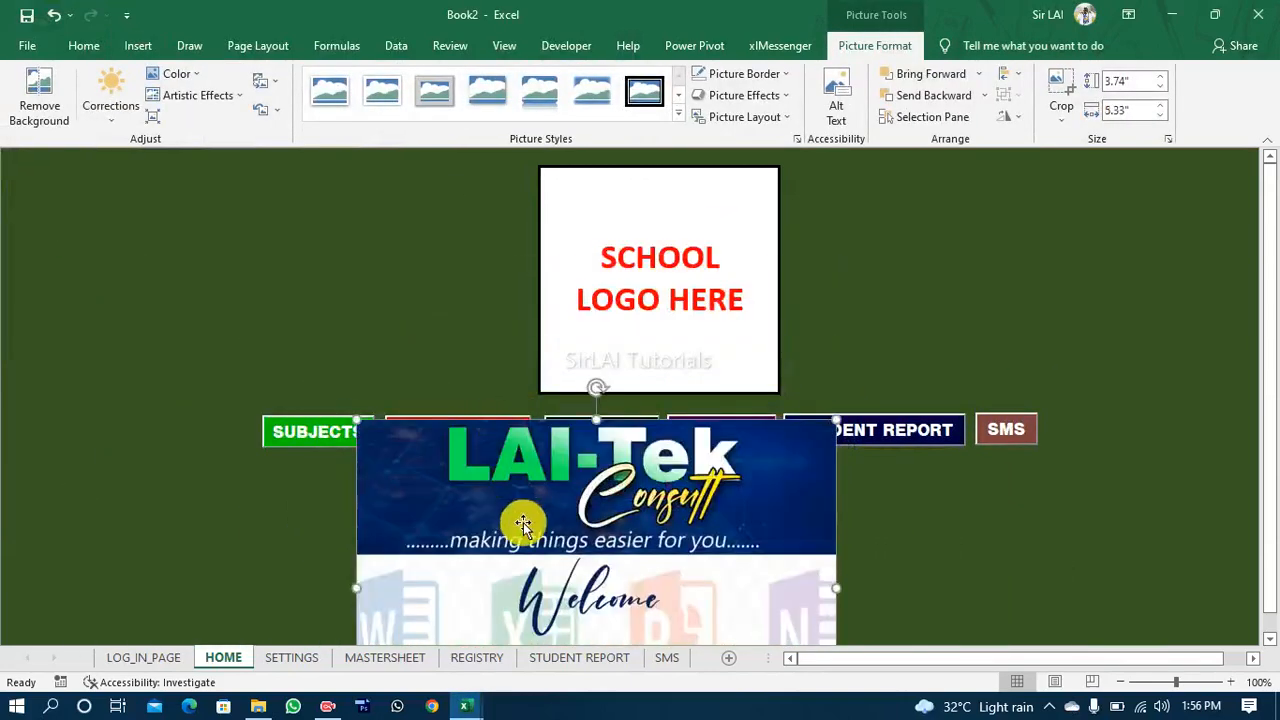
drag(523, 517, 251, 271)
drag(85, 166, 377, 334)
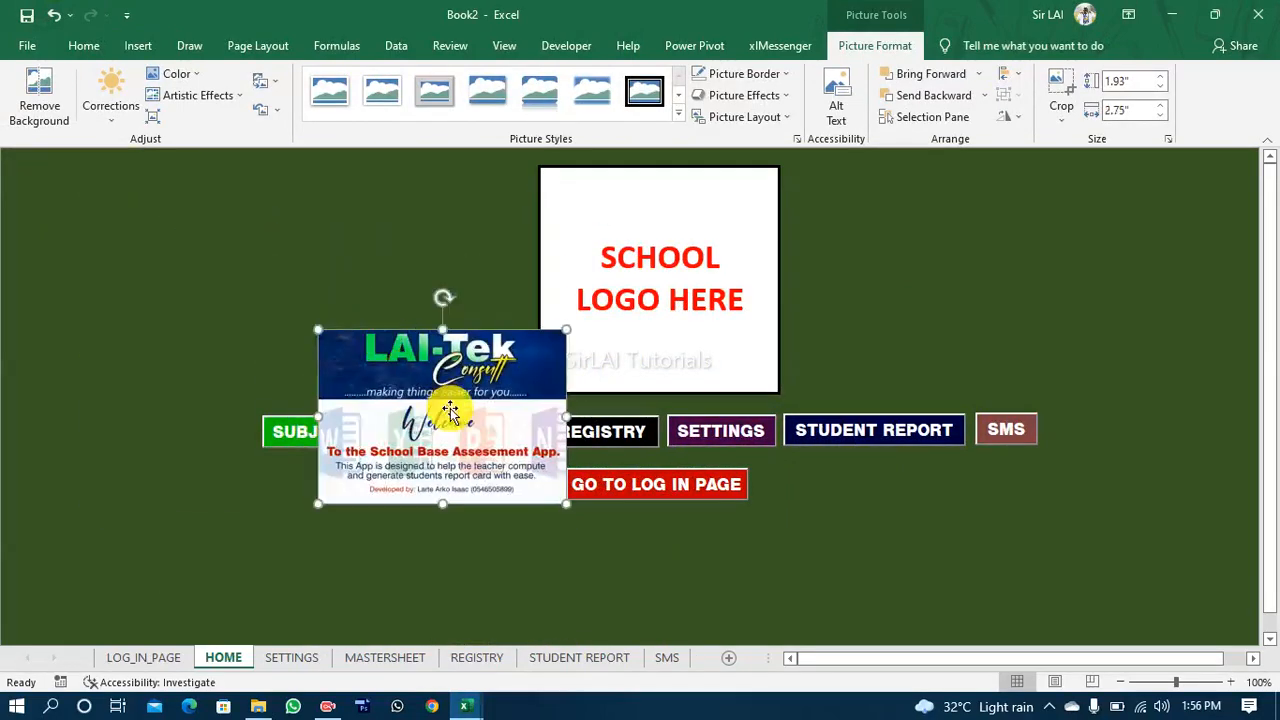
drag(430, 398, 249, 237)
drag(137, 163, 200, 200)
drag(286, 257, 657, 275)
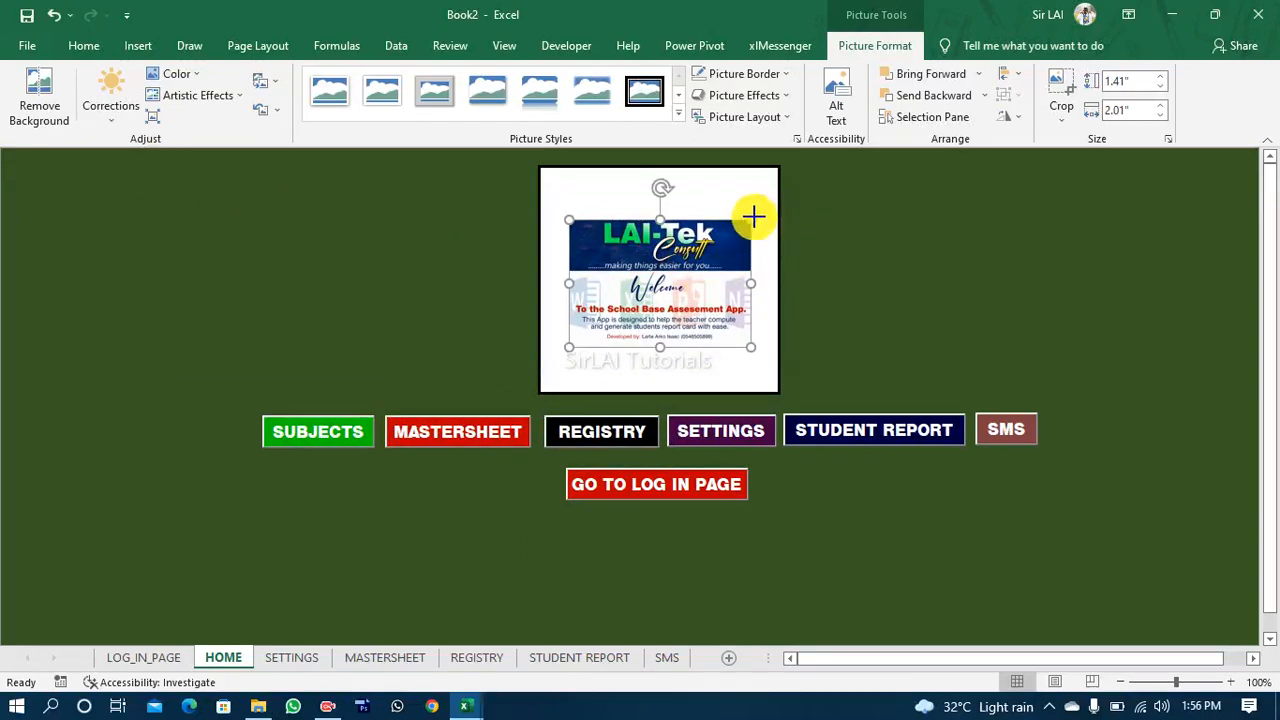
Step: Enlarge the picture to about 1.7" high by 2.42" wide and centre it horizontally in the white logo box
mouse_move(753, 216)
mouse_down()
mouse_move(766, 194)
mouse_move(770, 205)
mouse_up()
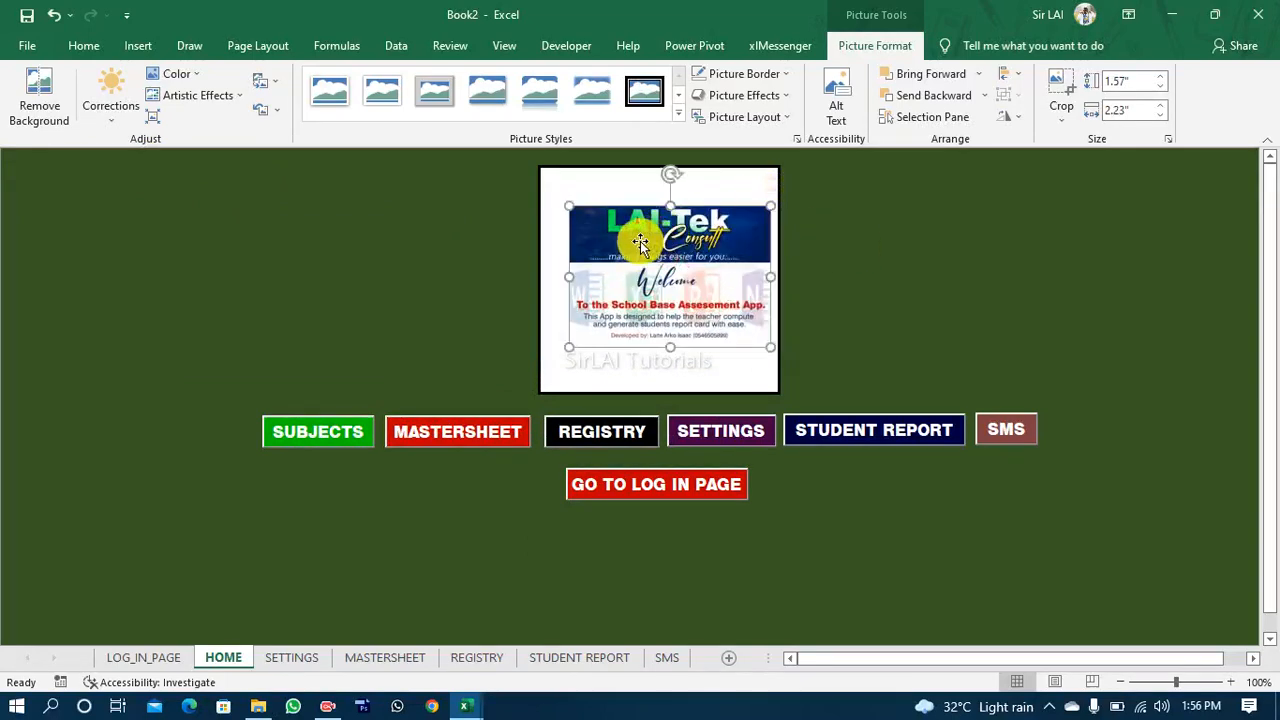
drag(566, 205, 554, 195)
click(835, 274)
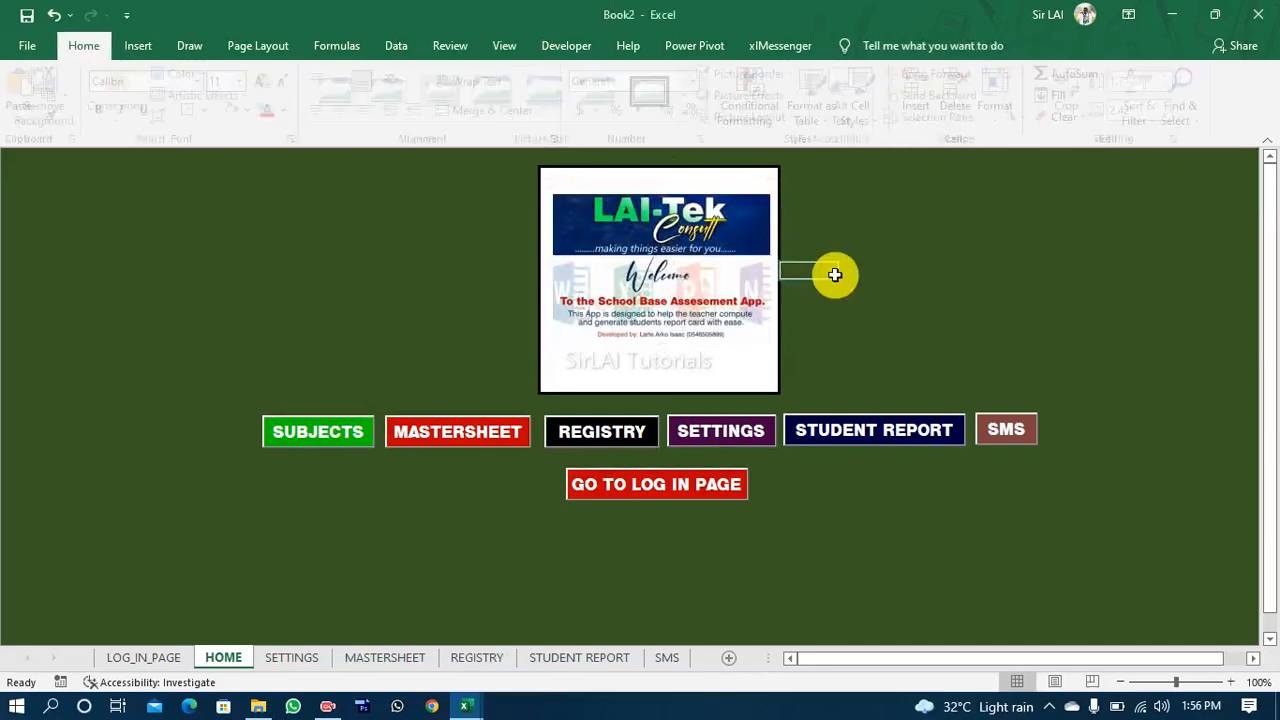
click(731, 289)
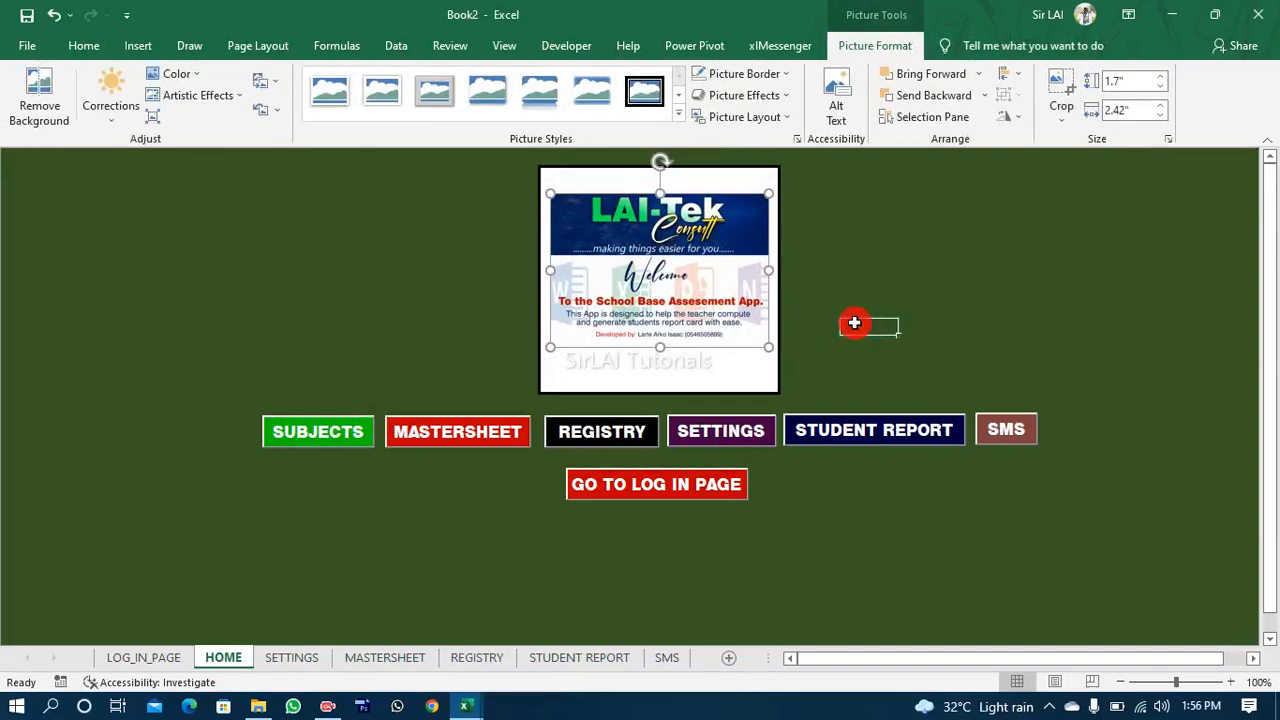
click(854, 323)
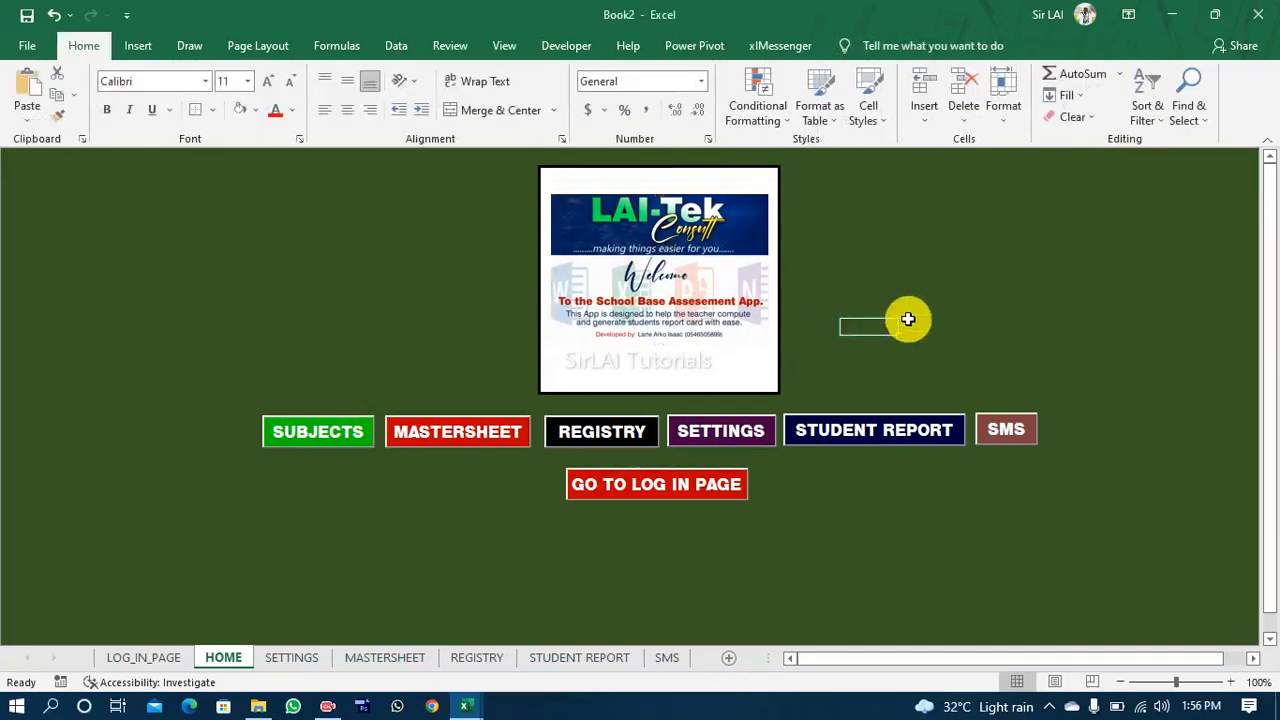
click(840, 552)
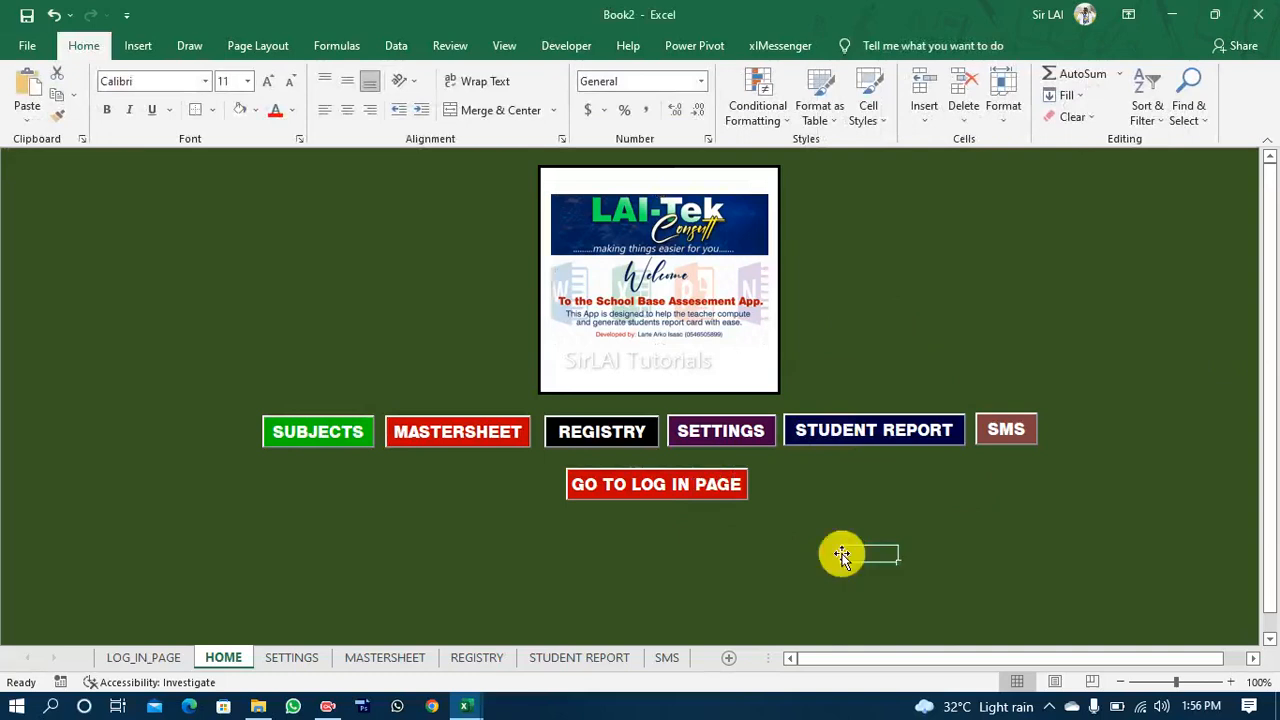